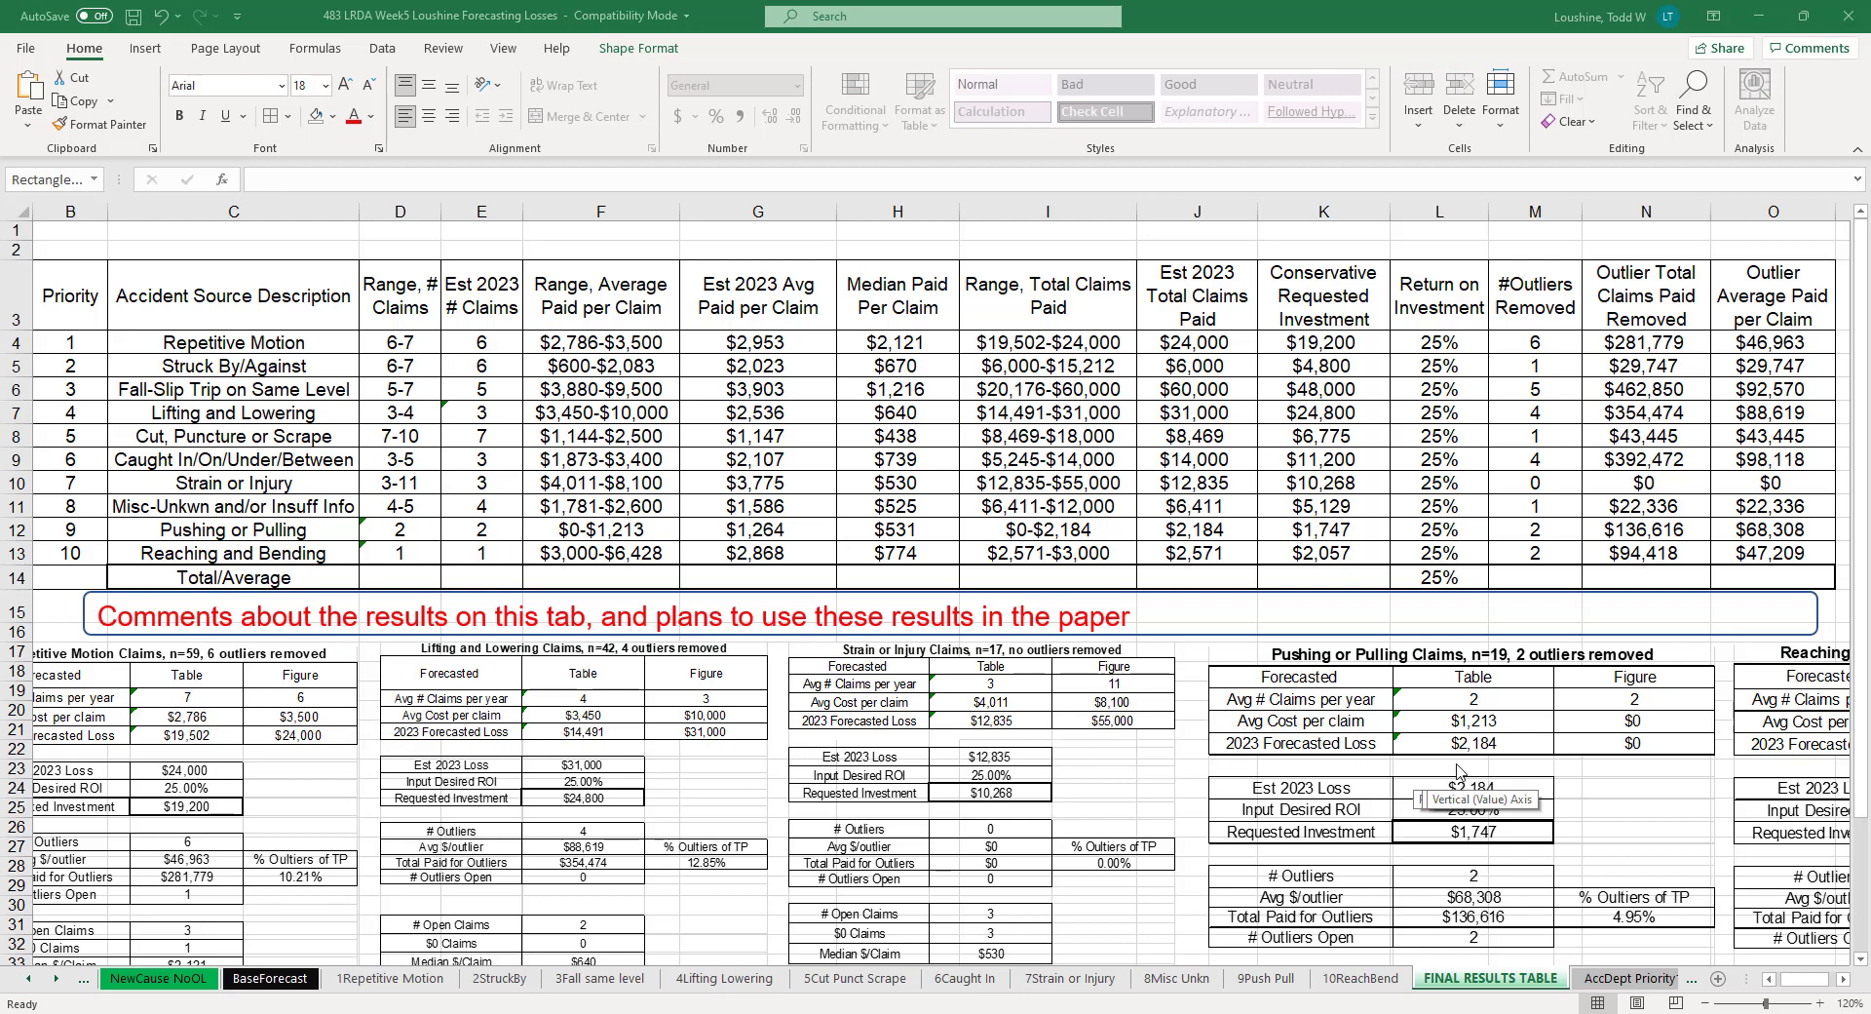
Step: Shrink the Pushing or Pulling table picture and move the Reaching and Bending picture beneath it
scroll(1673, 768, down, 4)
click(1673, 768)
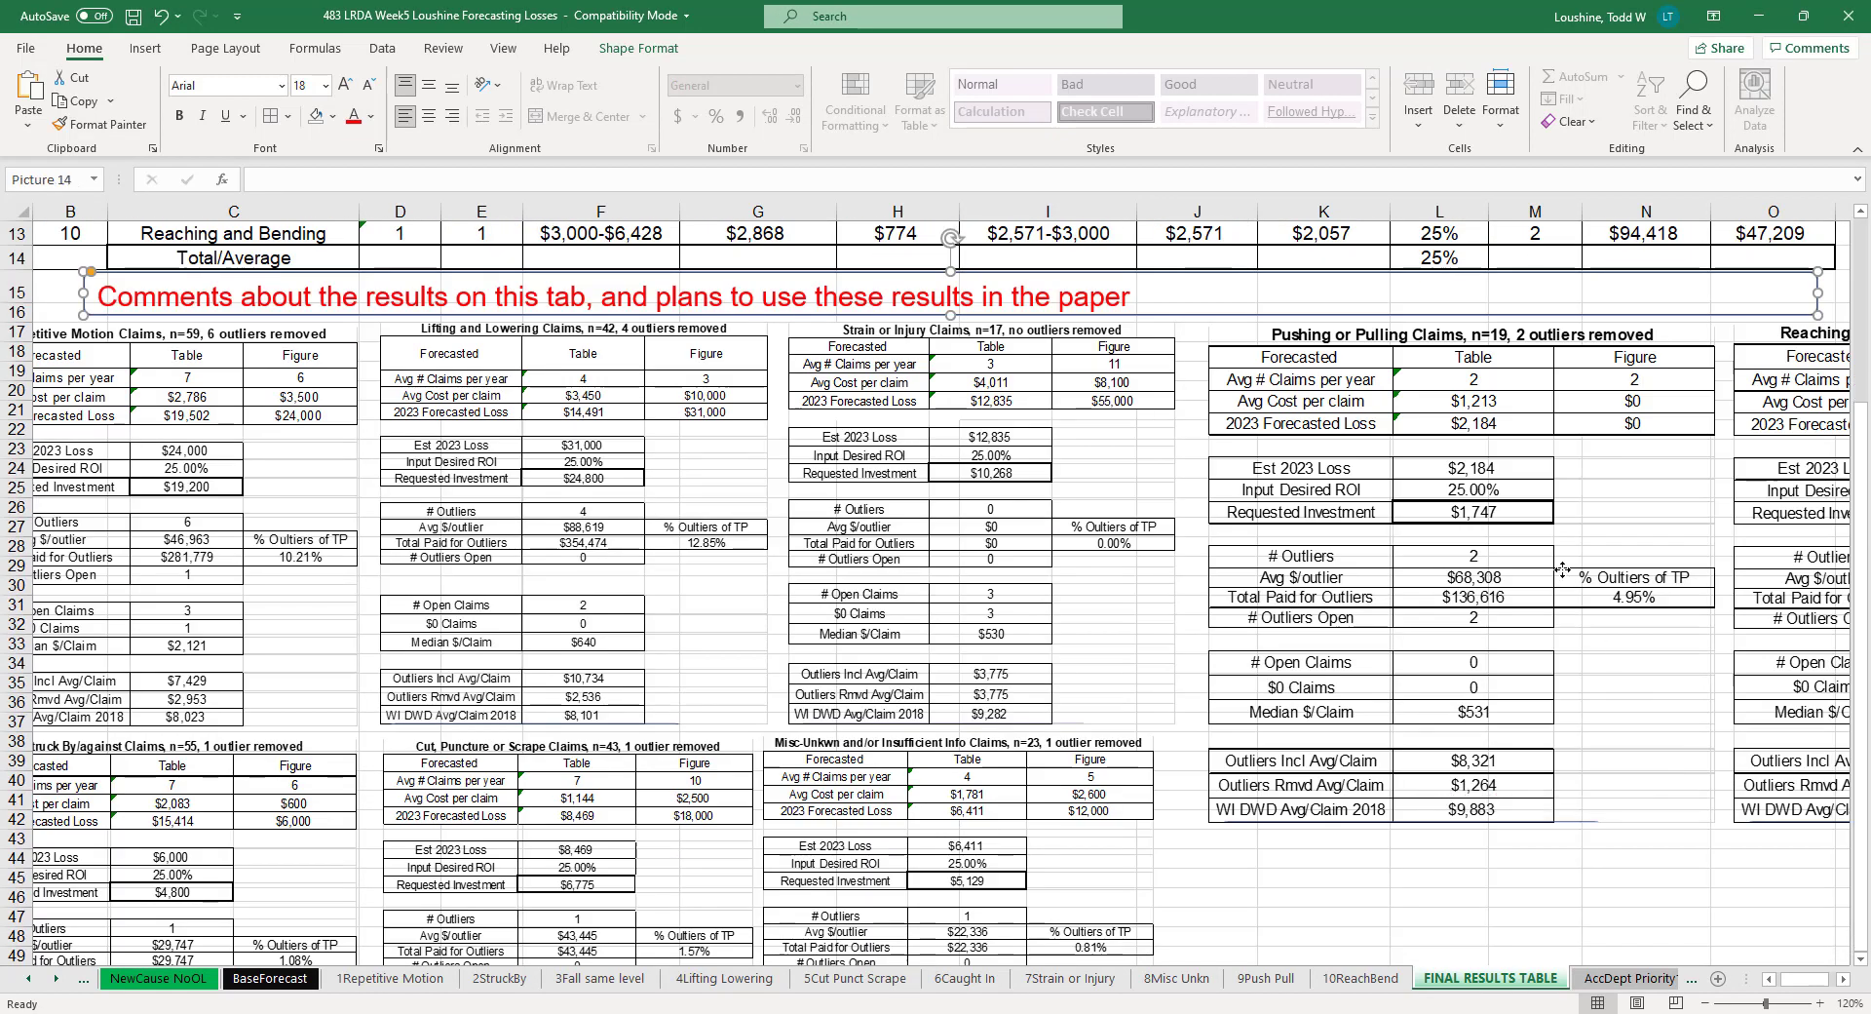
drag(1718, 824, 1626, 700)
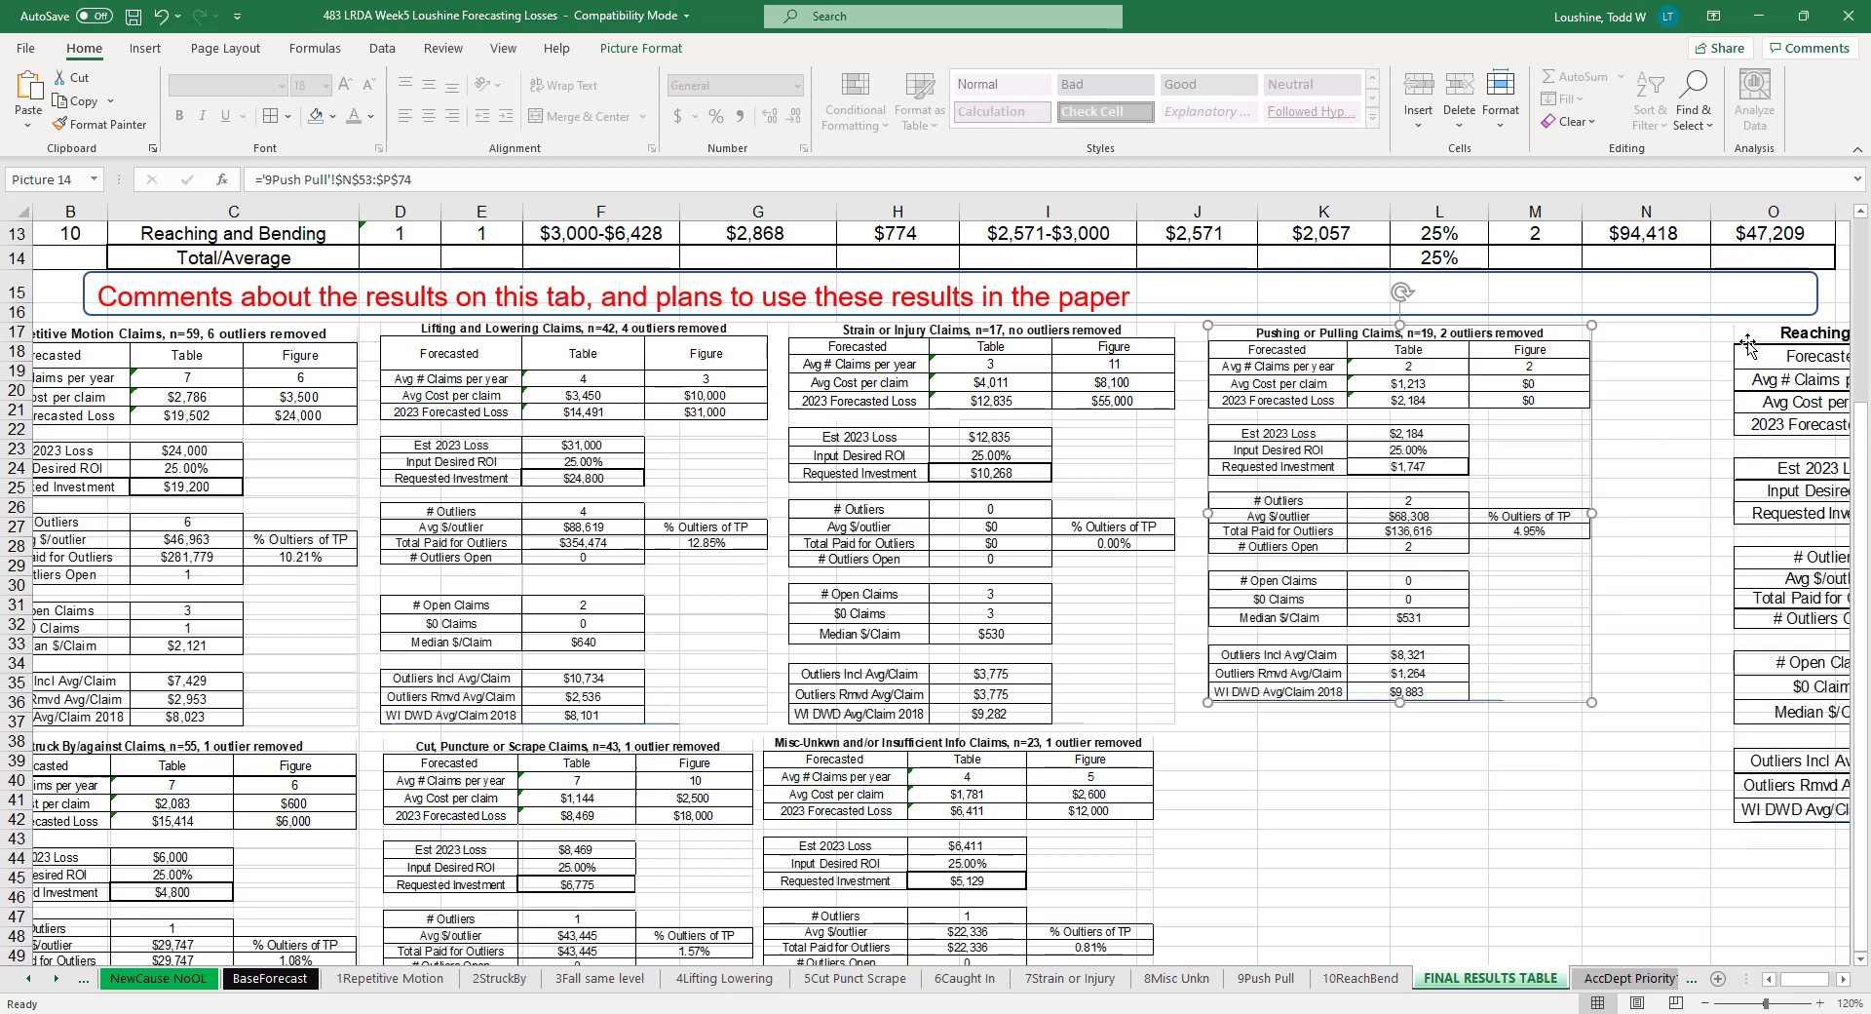
drag(1738, 359, 1207, 757)
scroll(1543, 743, down, 5)
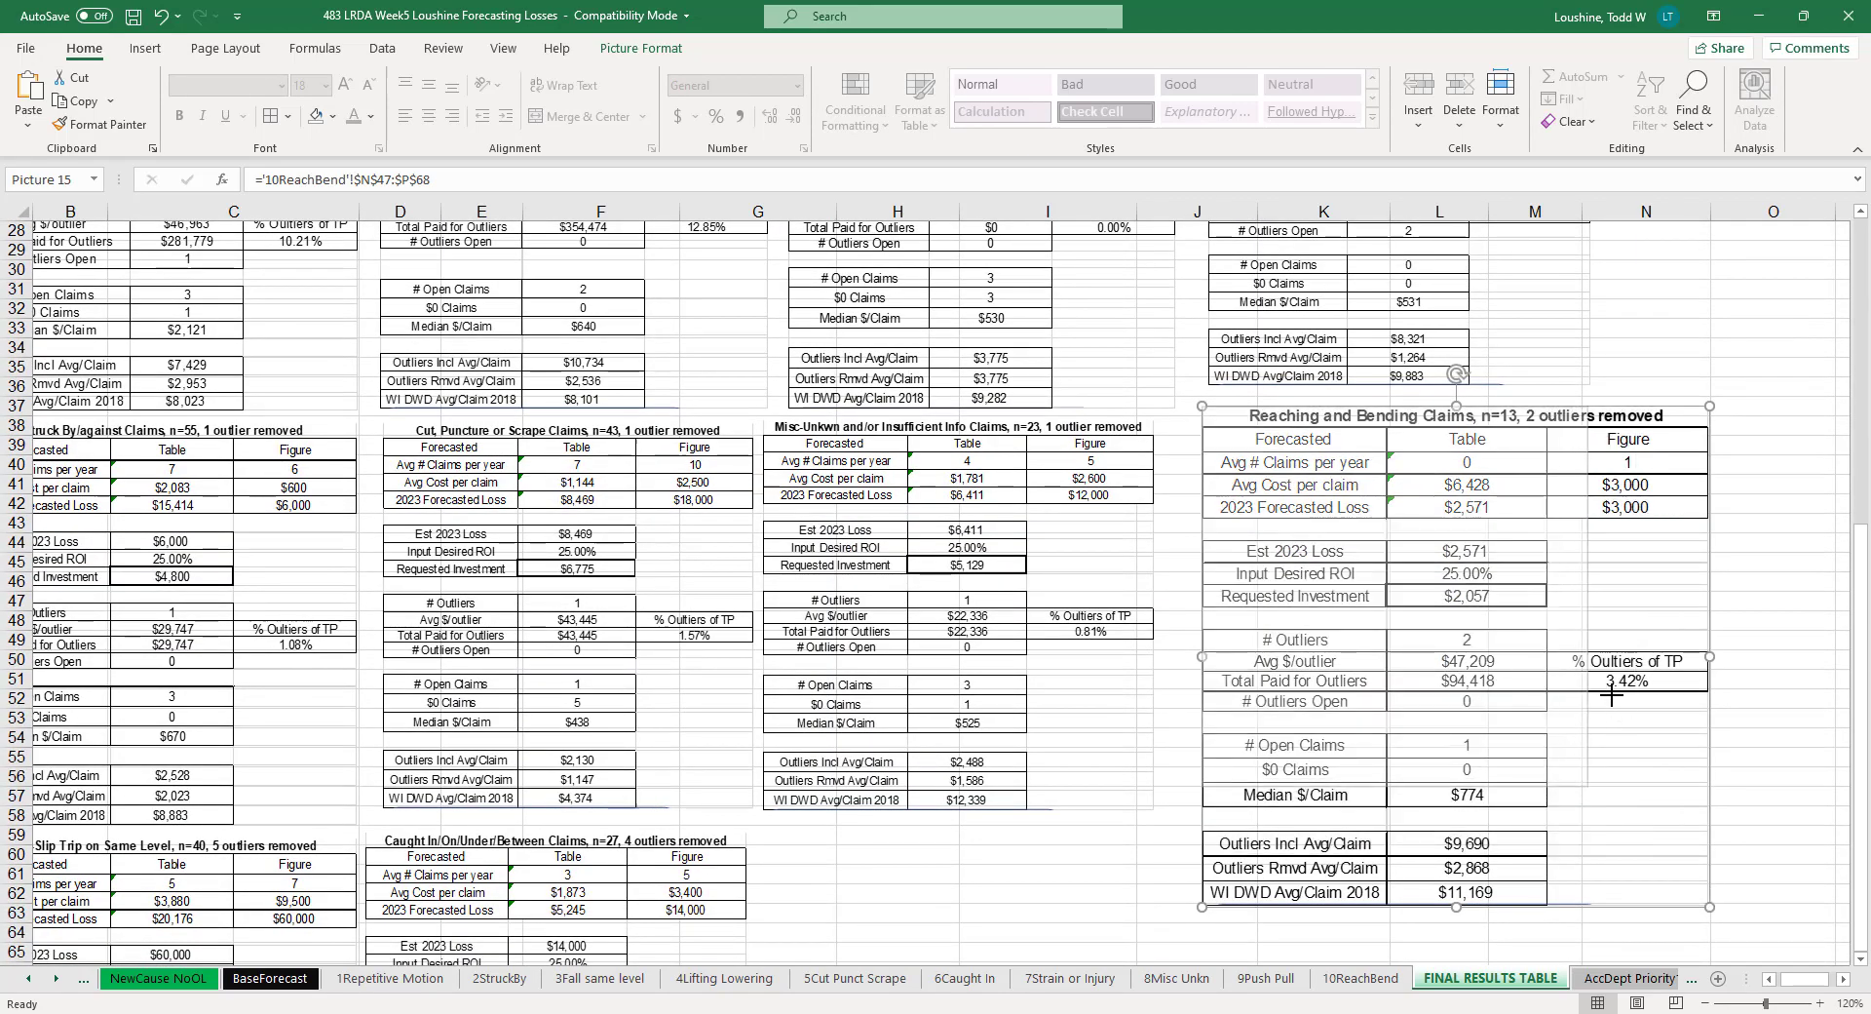
click(1109, 694)
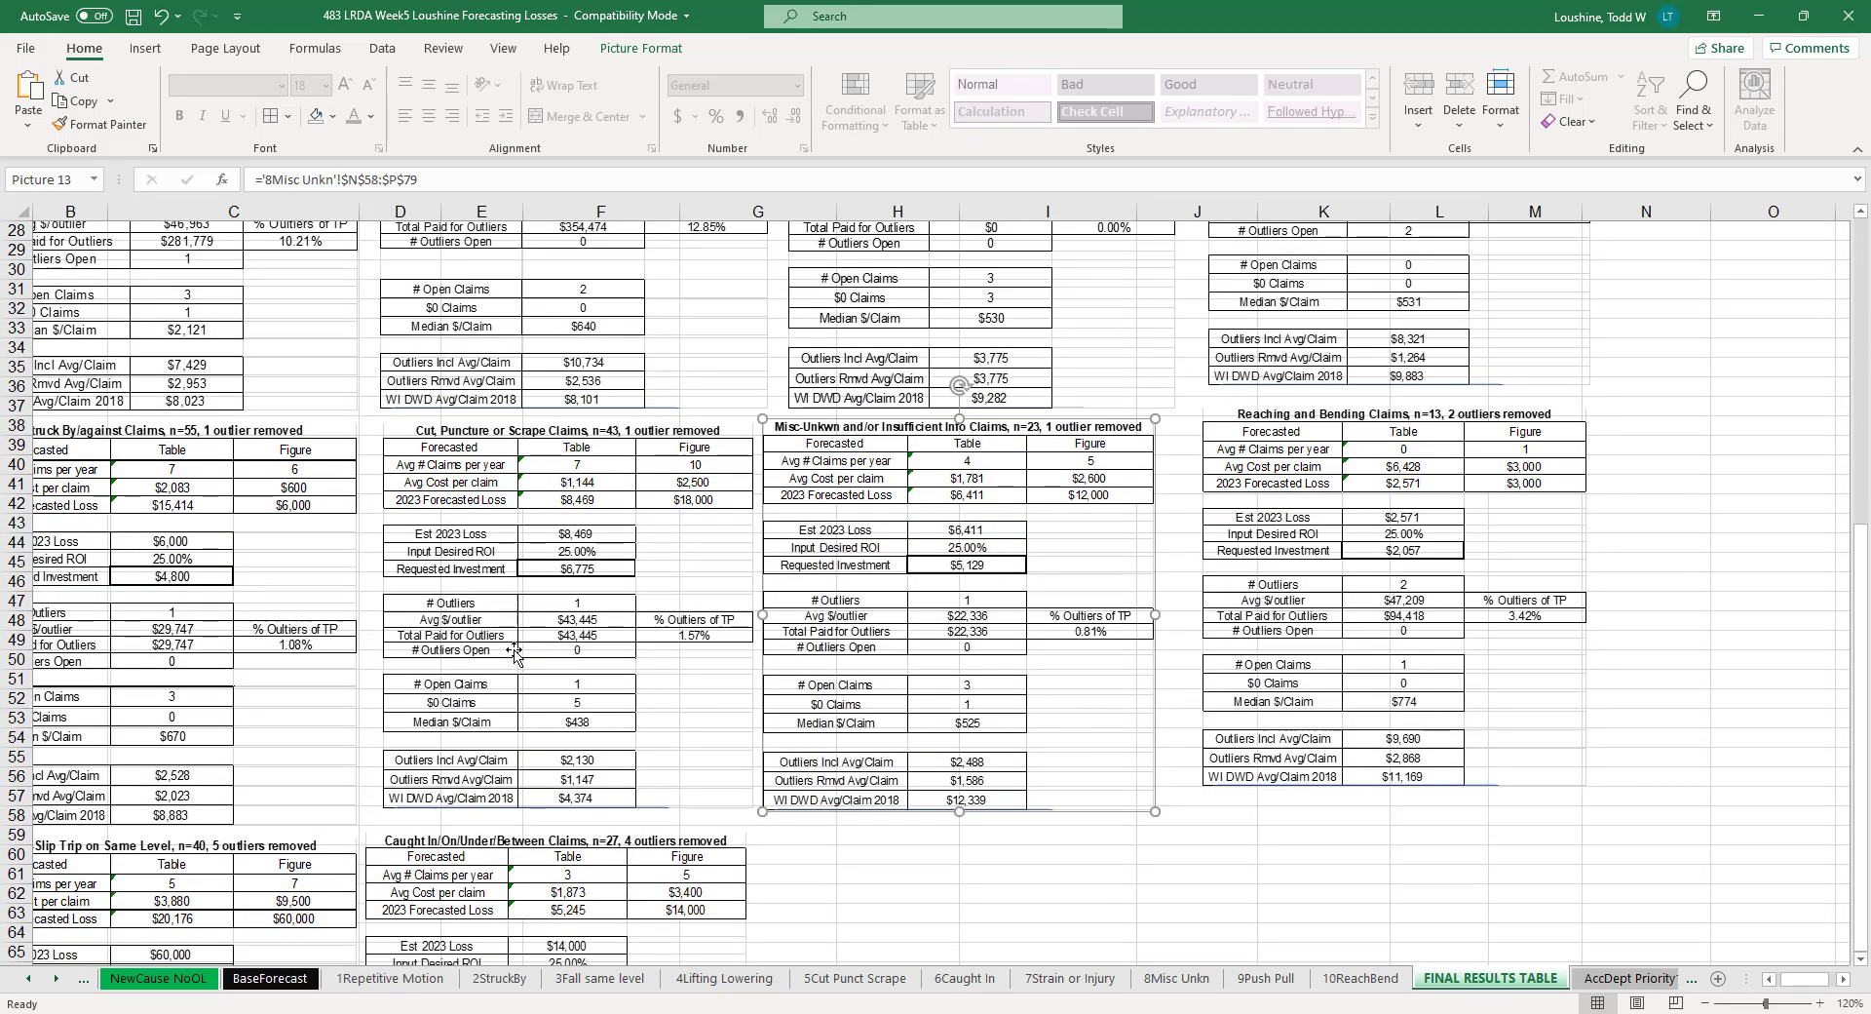
scroll(546, 575, up, 9)
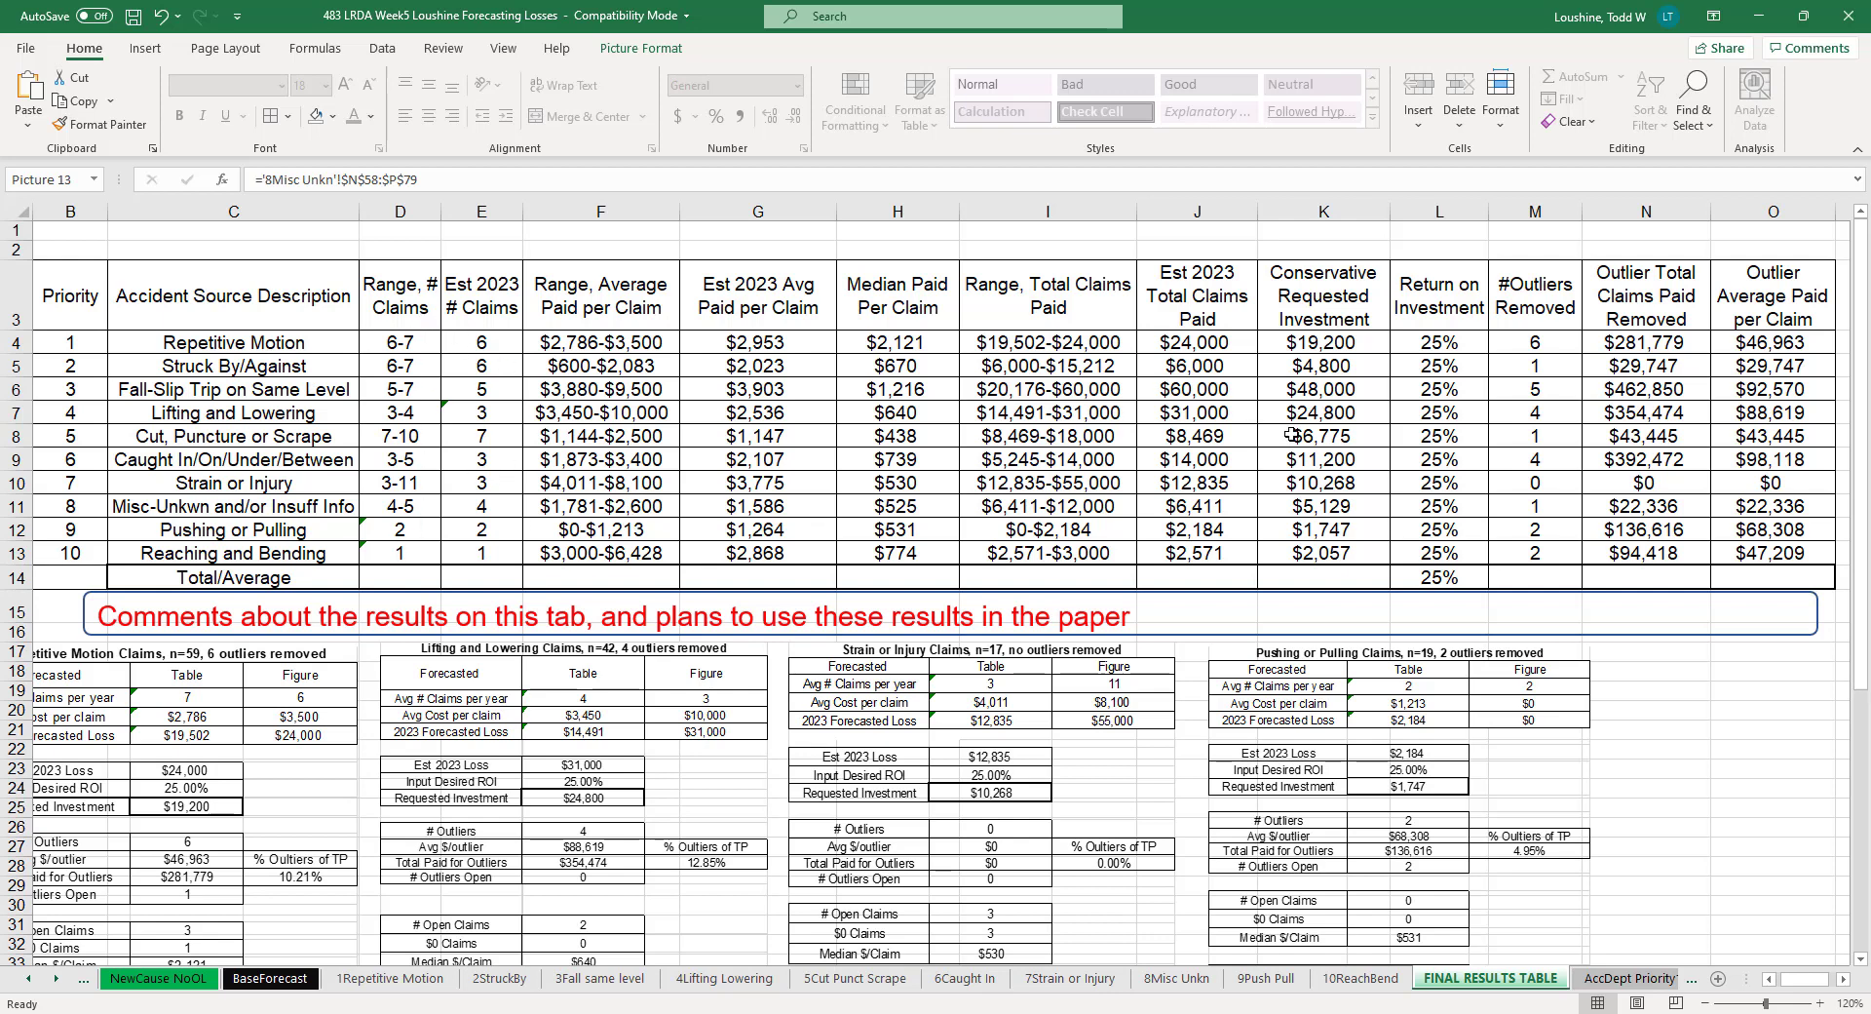
Step: Enter =SUM(E4:E13) in E14 to total Est 2023 # Claims as 37
click(1780, 343)
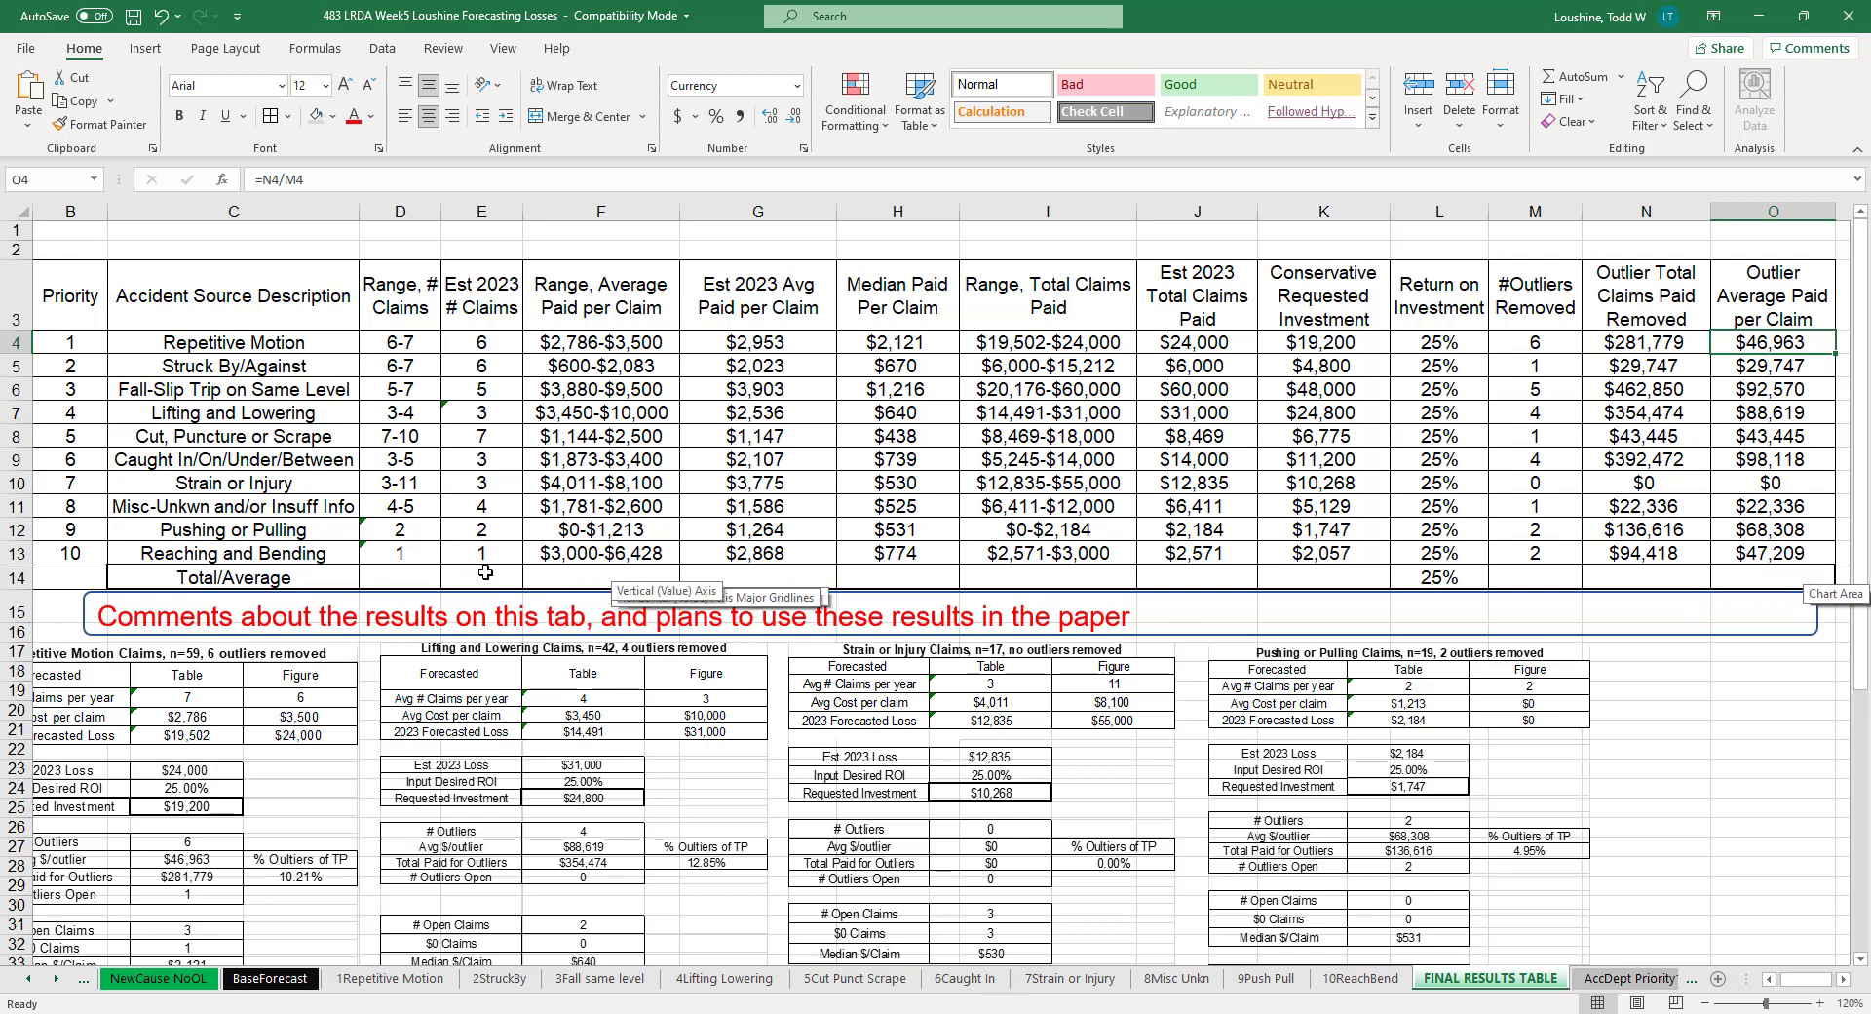
click(484, 575)
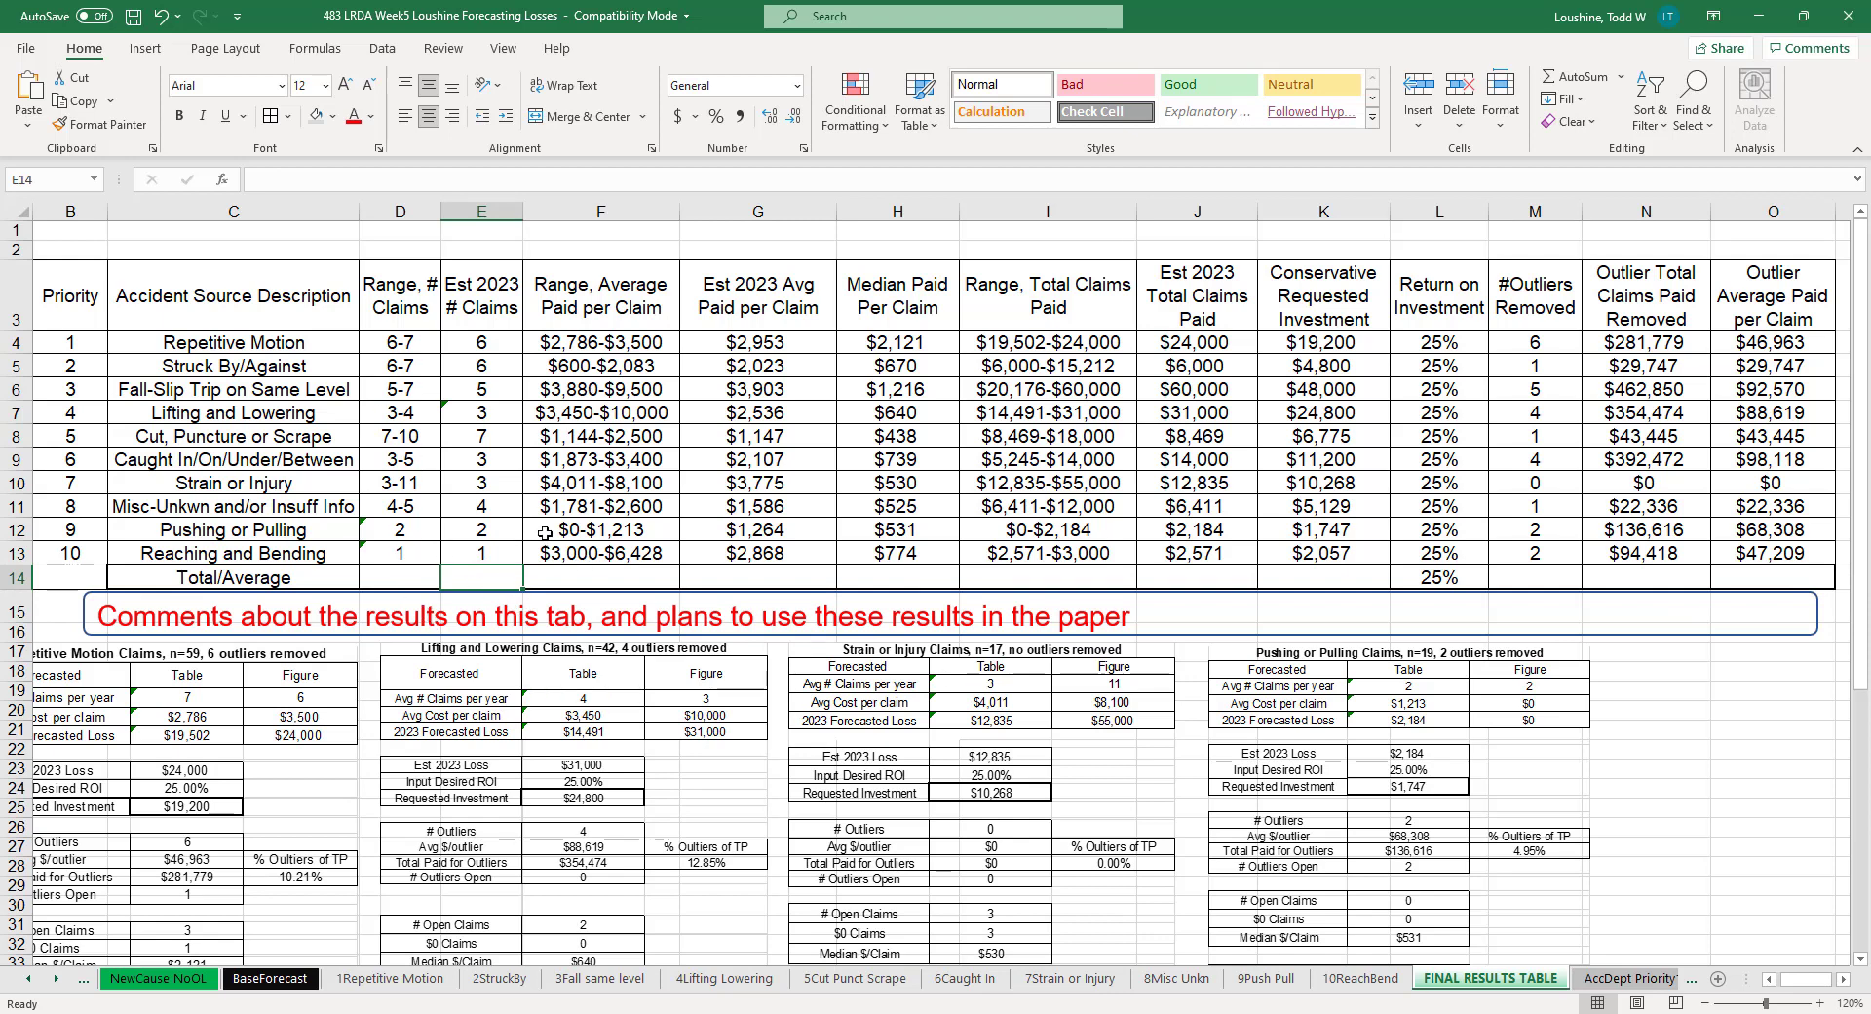
text(=sum()
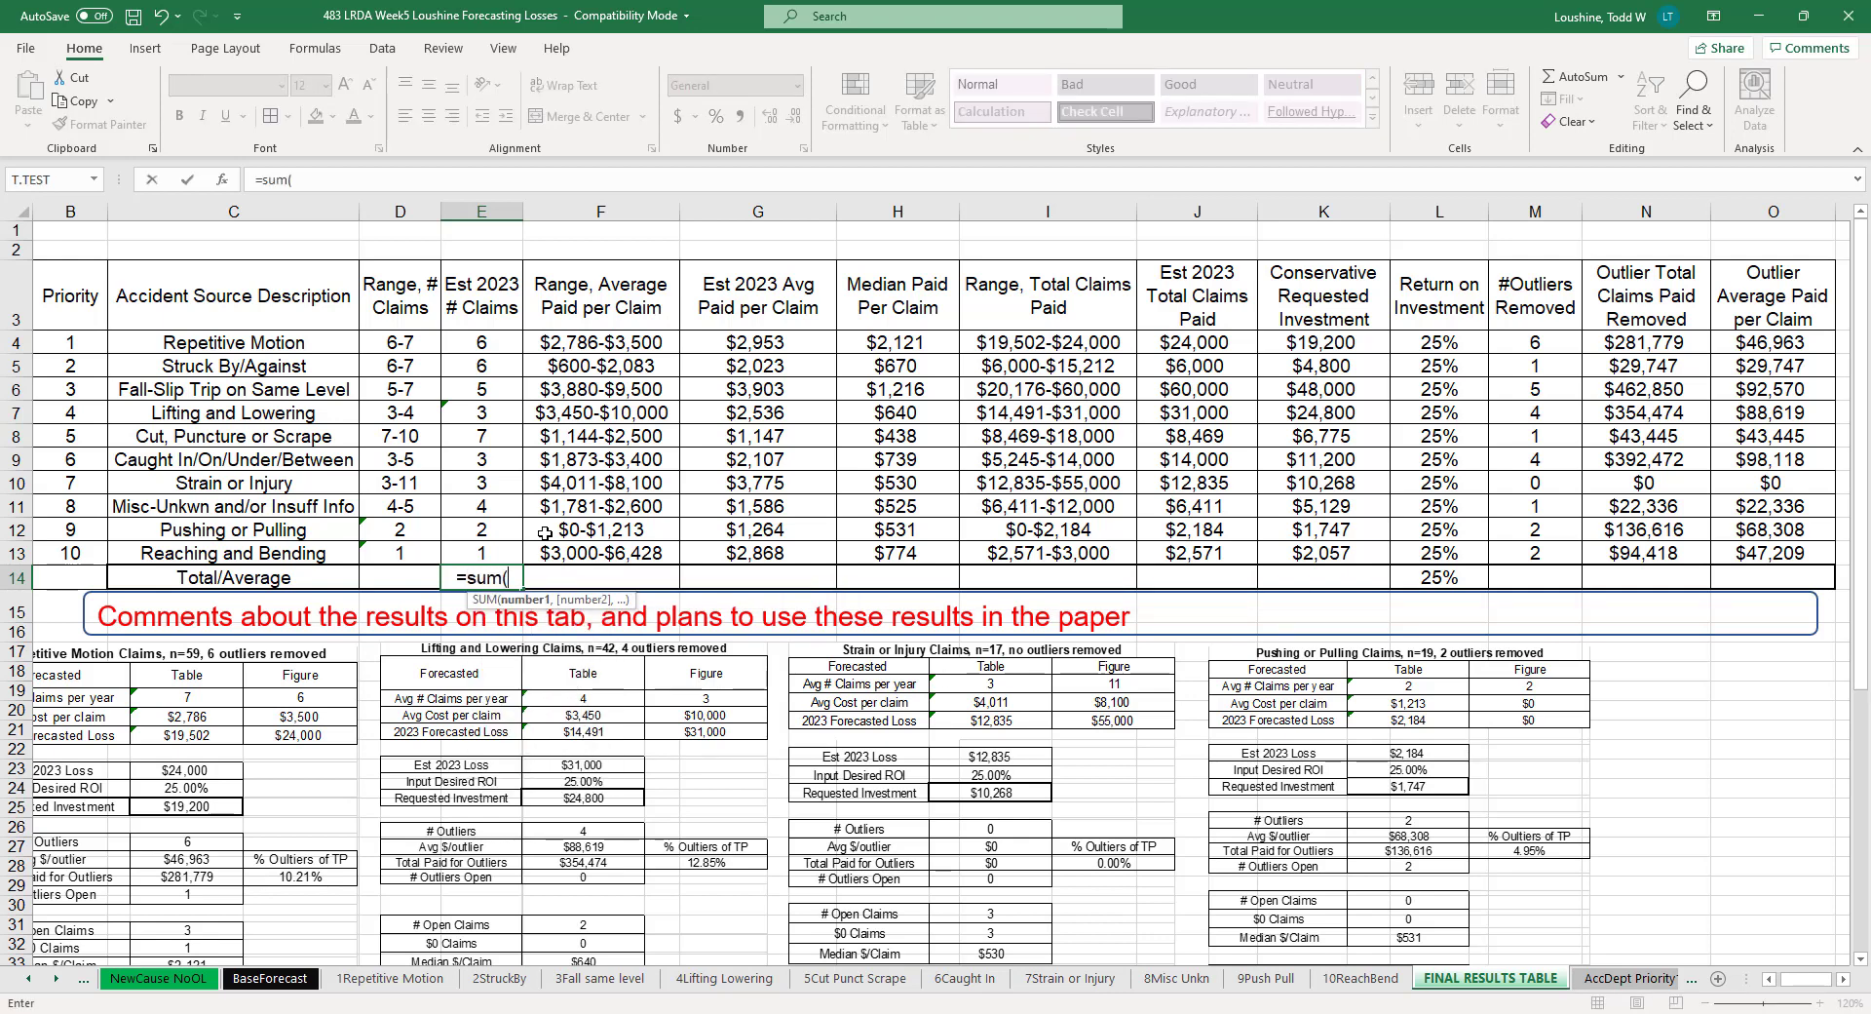
drag(484, 342, 483, 544)
key(Return)
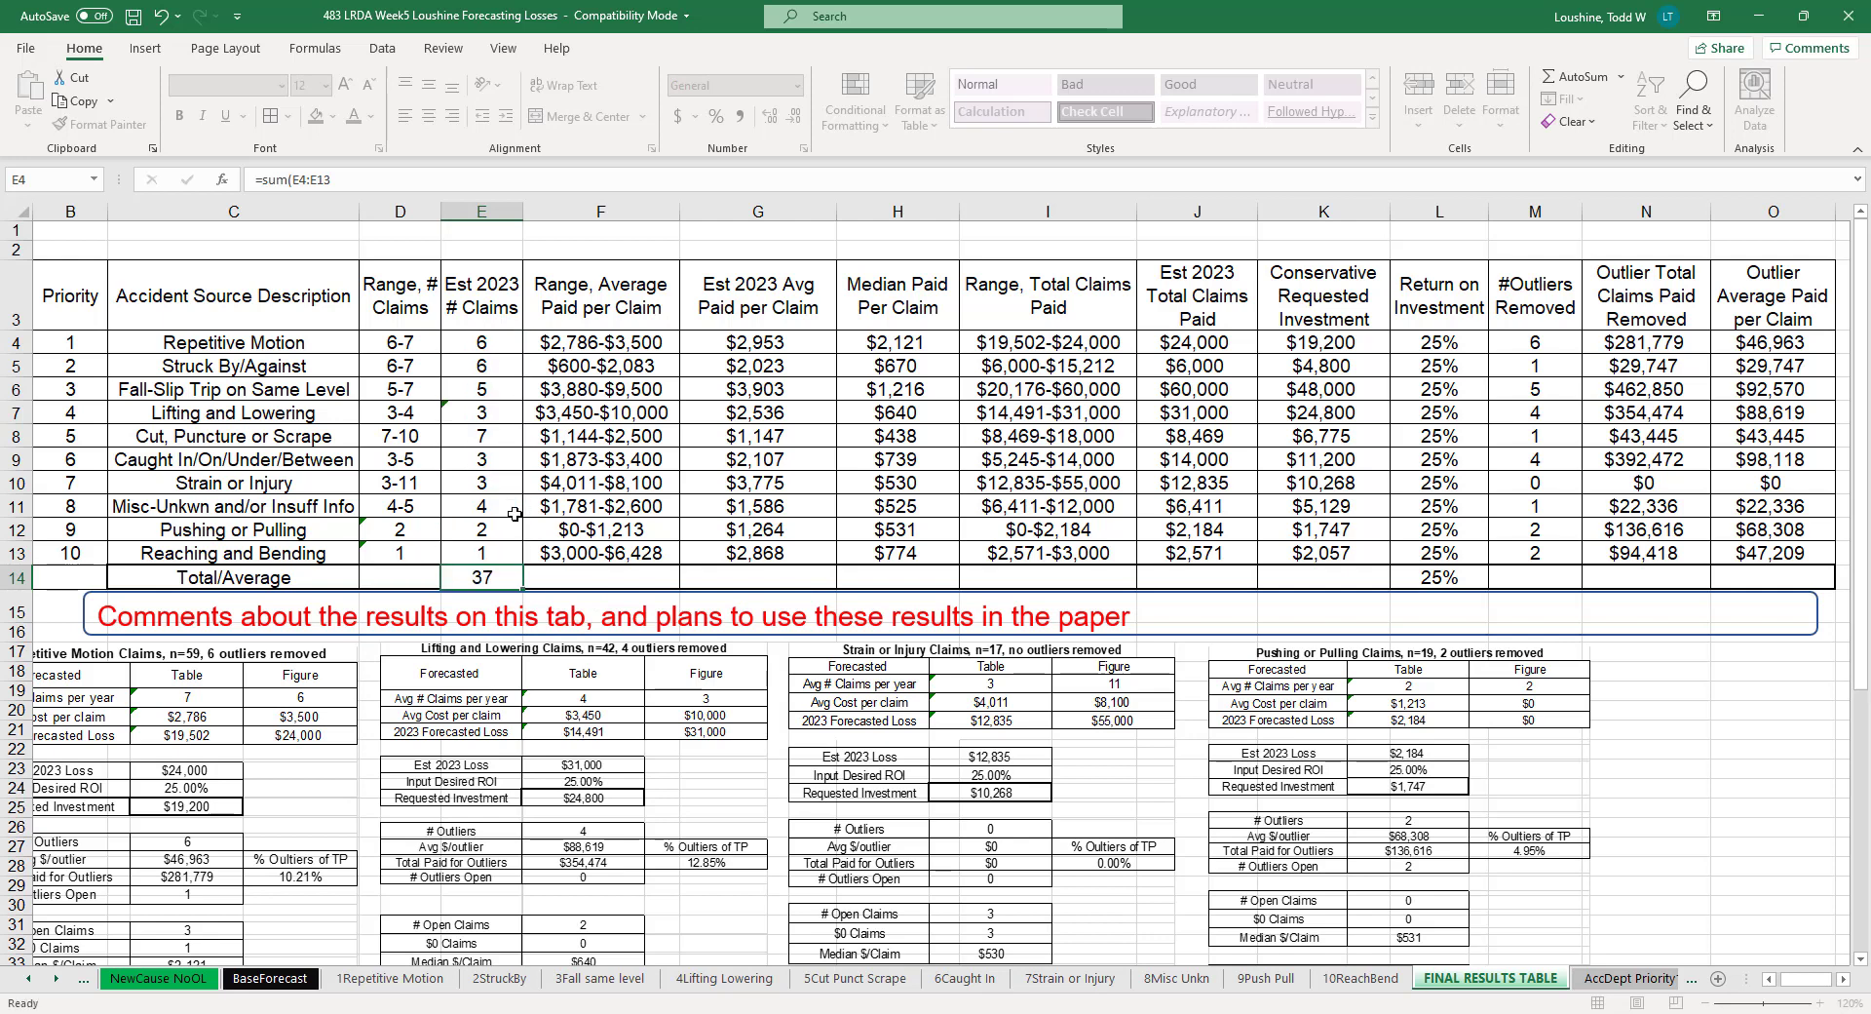
click(498, 576)
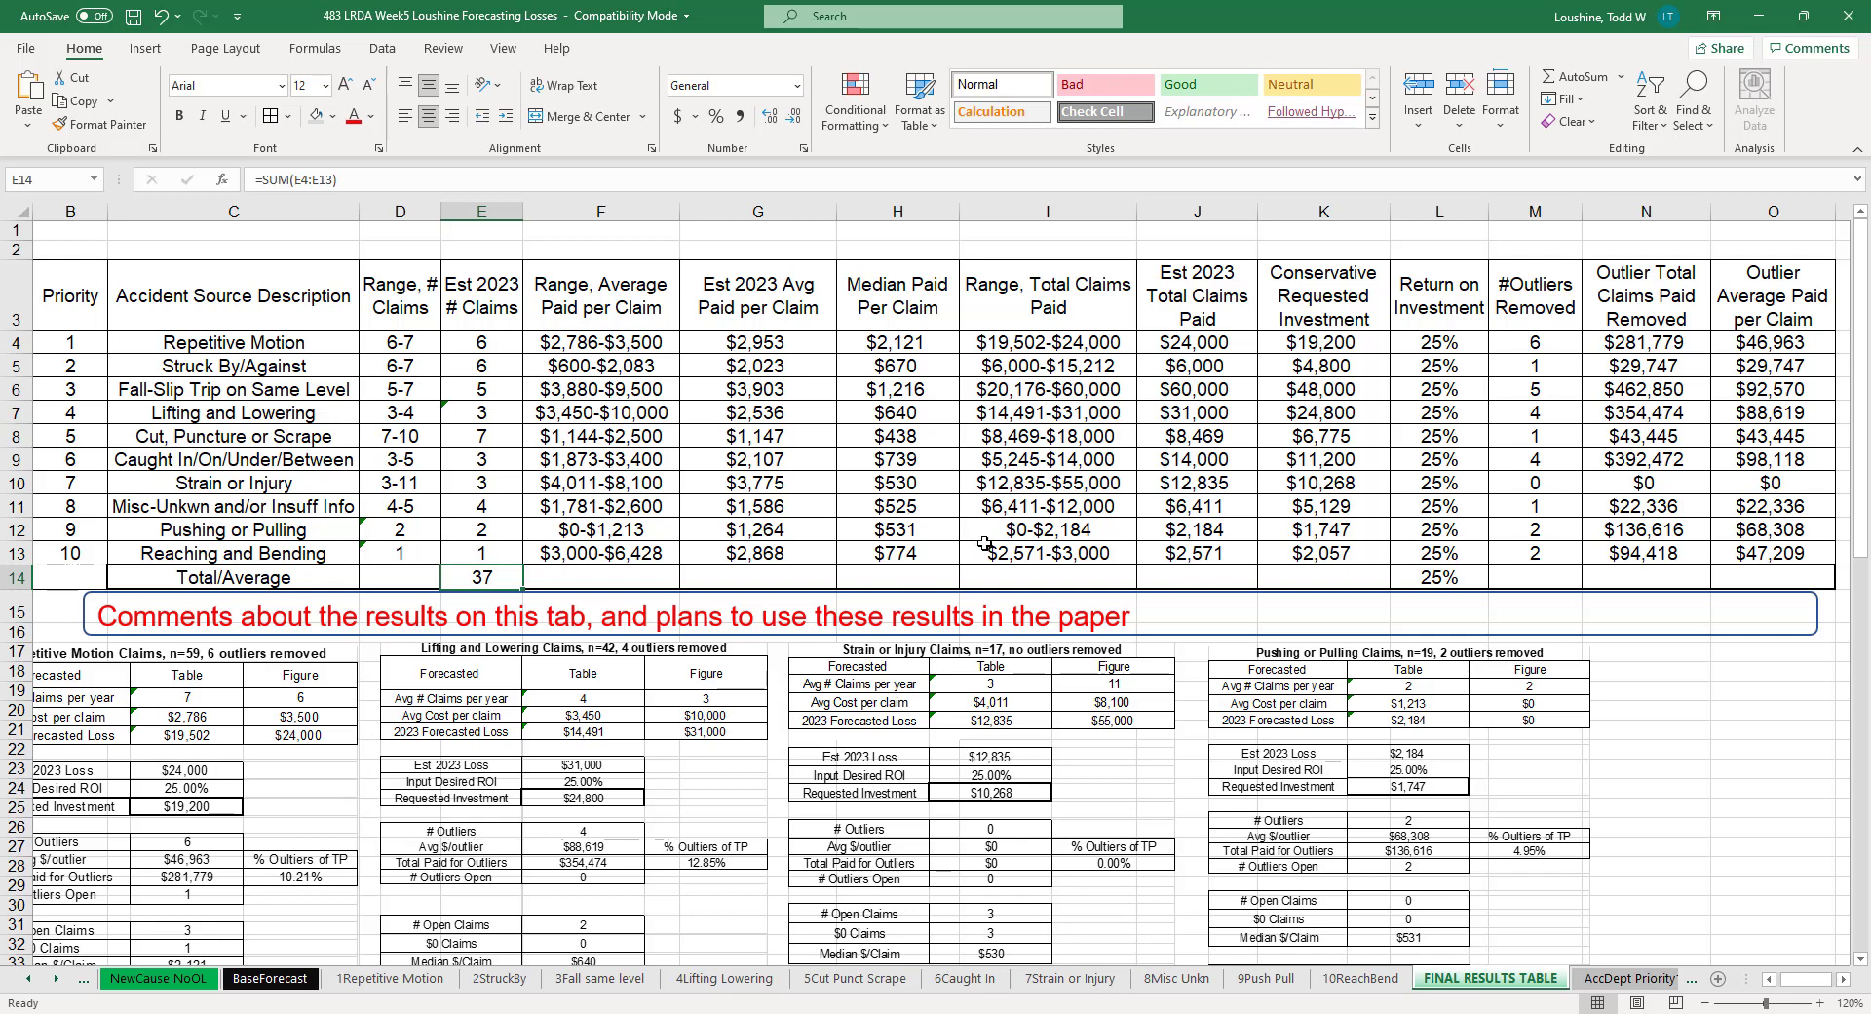
Step: Total Est 2023 Total Claims Paid in J14 with =SUM(J4:J13), giving $167,470
click(1219, 569)
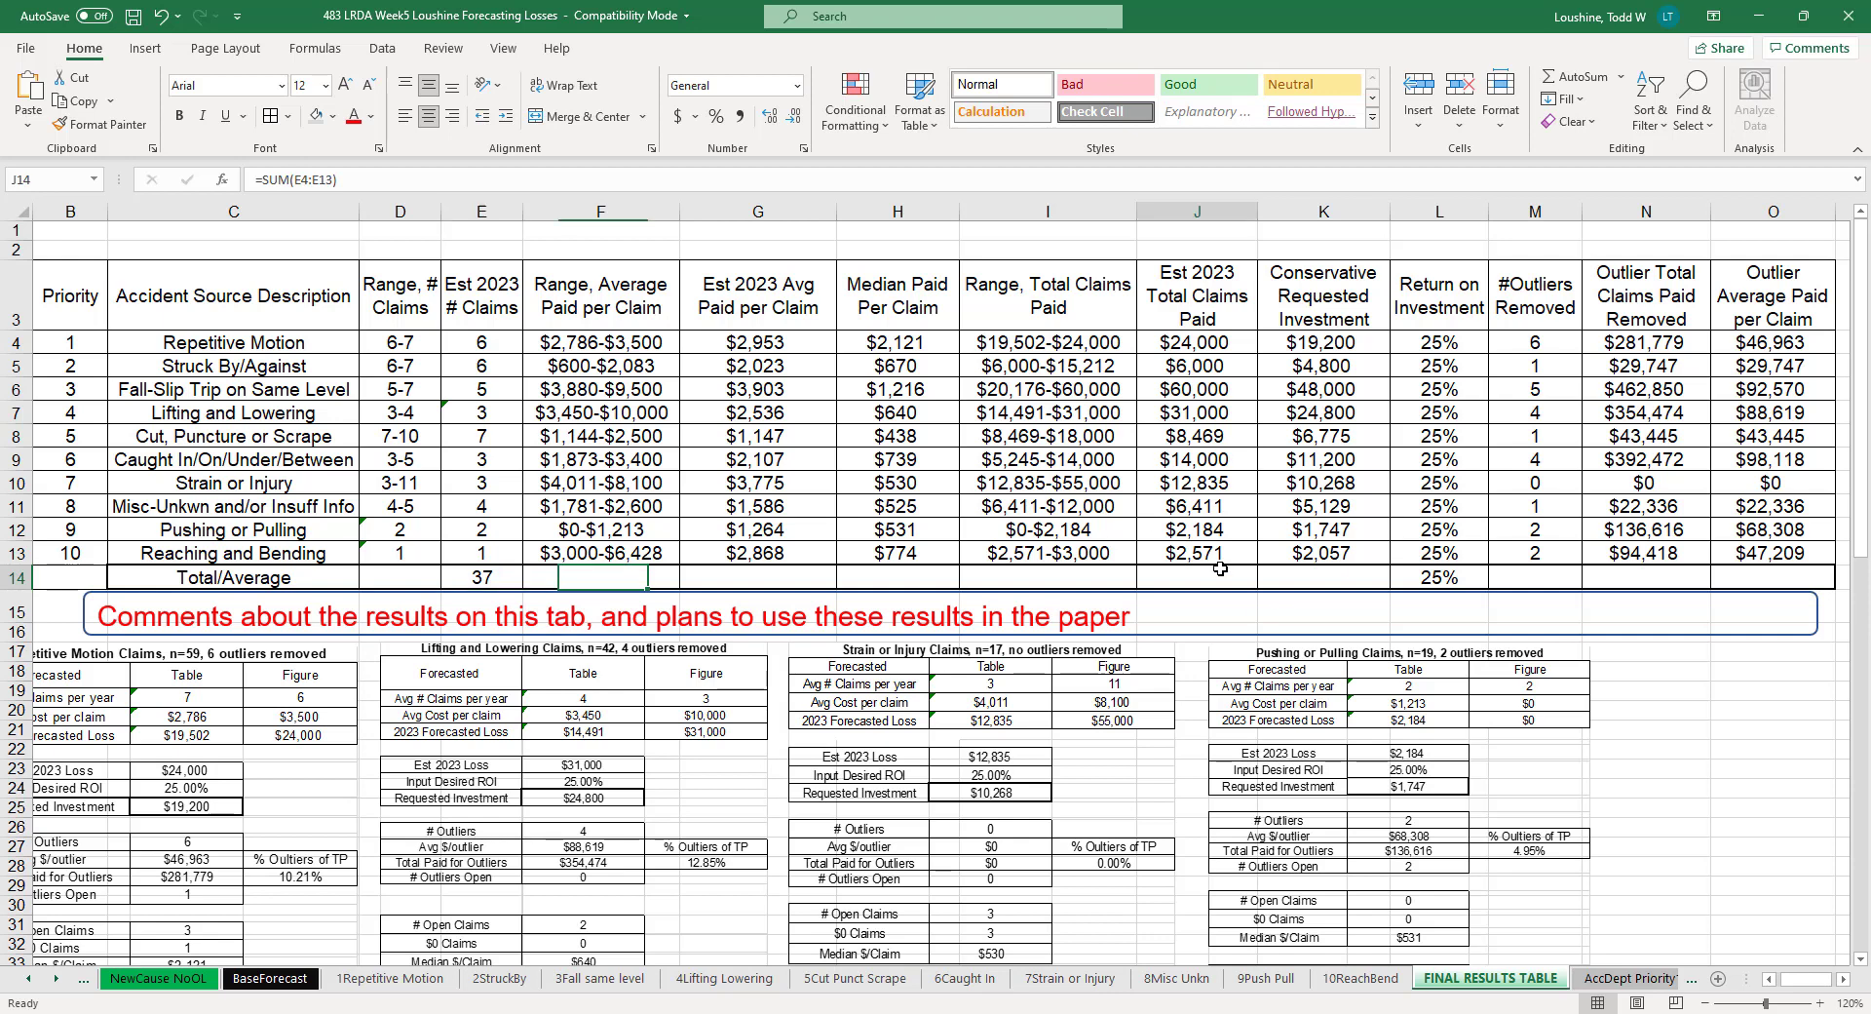
text(=sum()
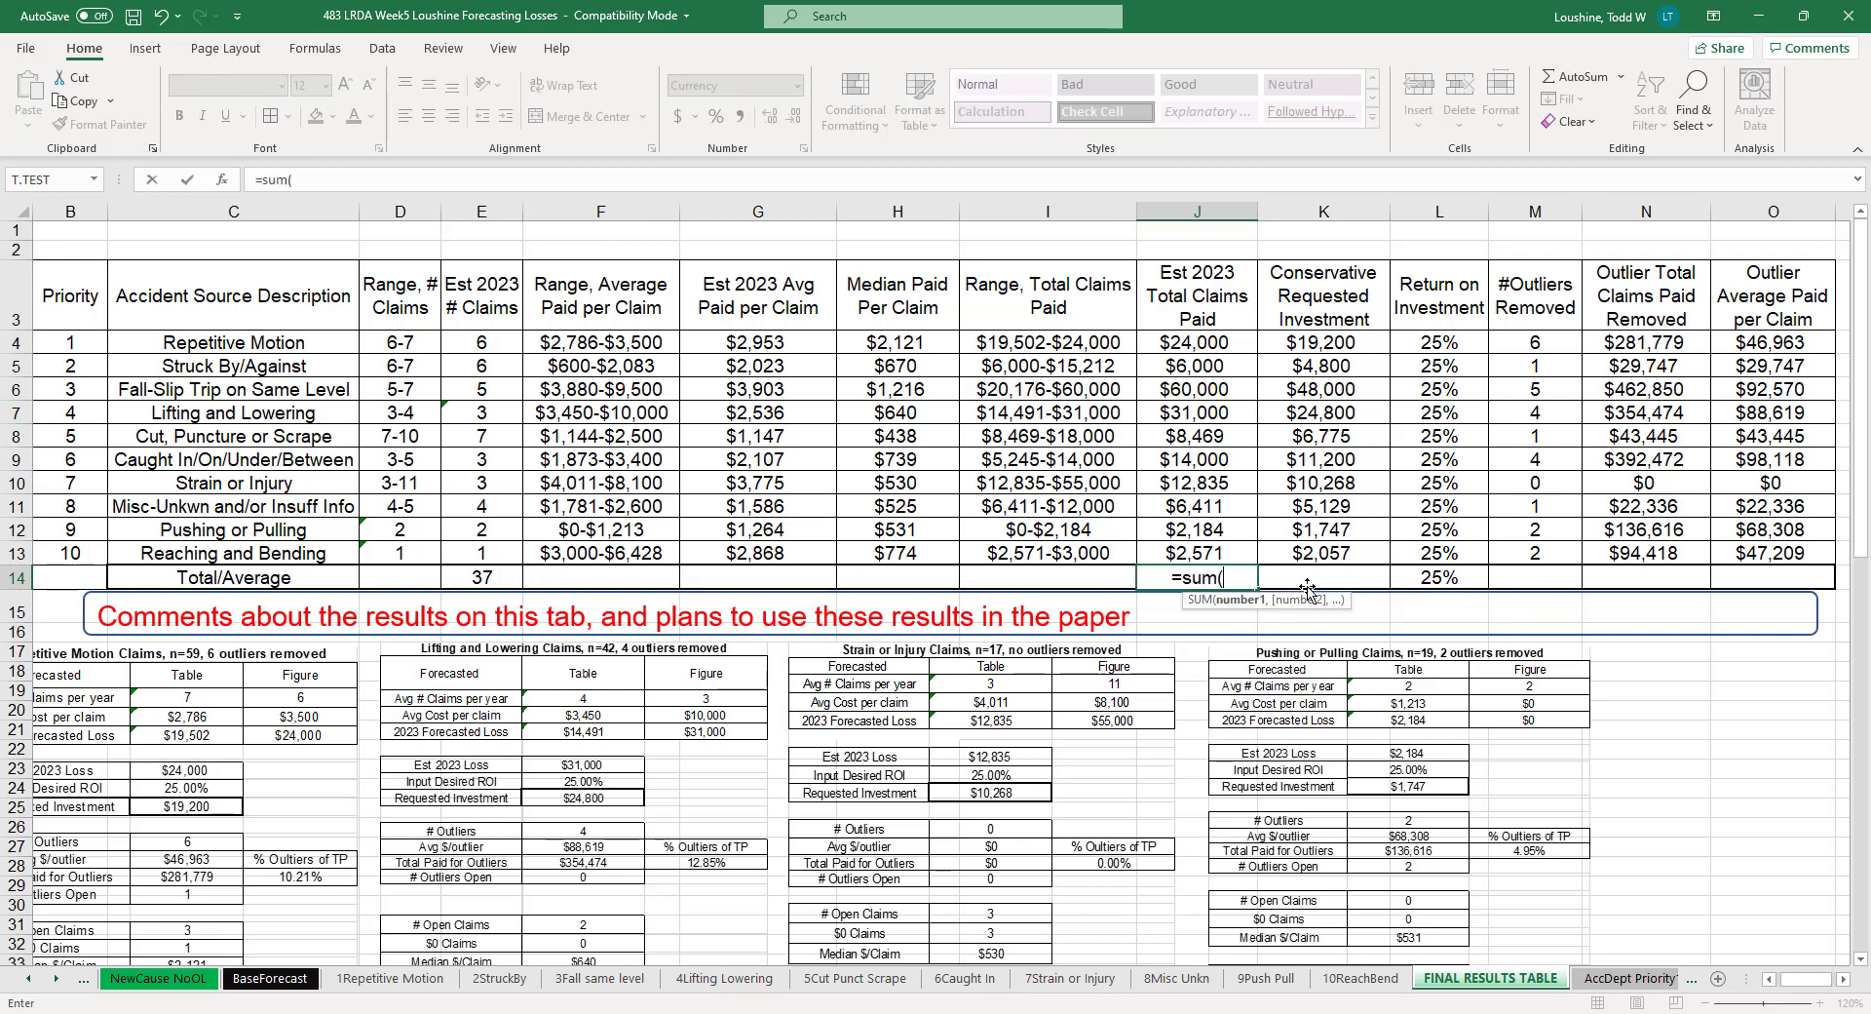
drag(1198, 342, 1195, 545)
key(Return)
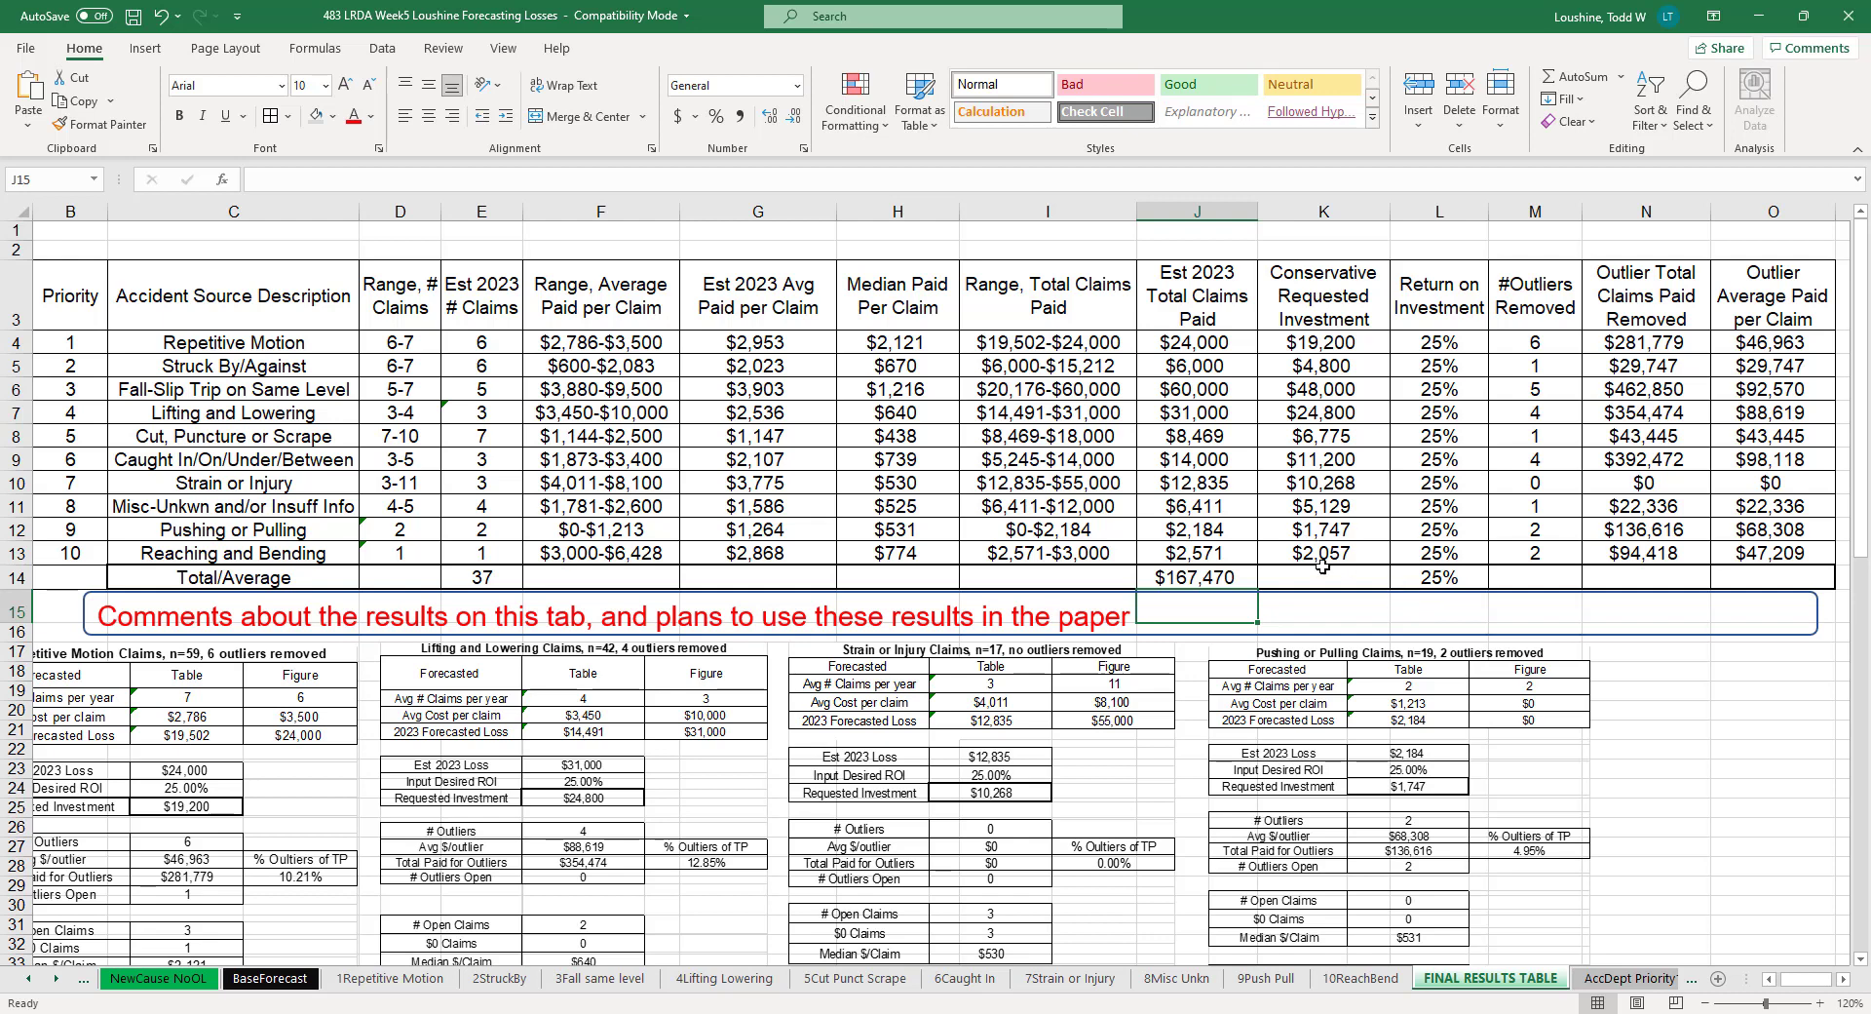
click(1249, 576)
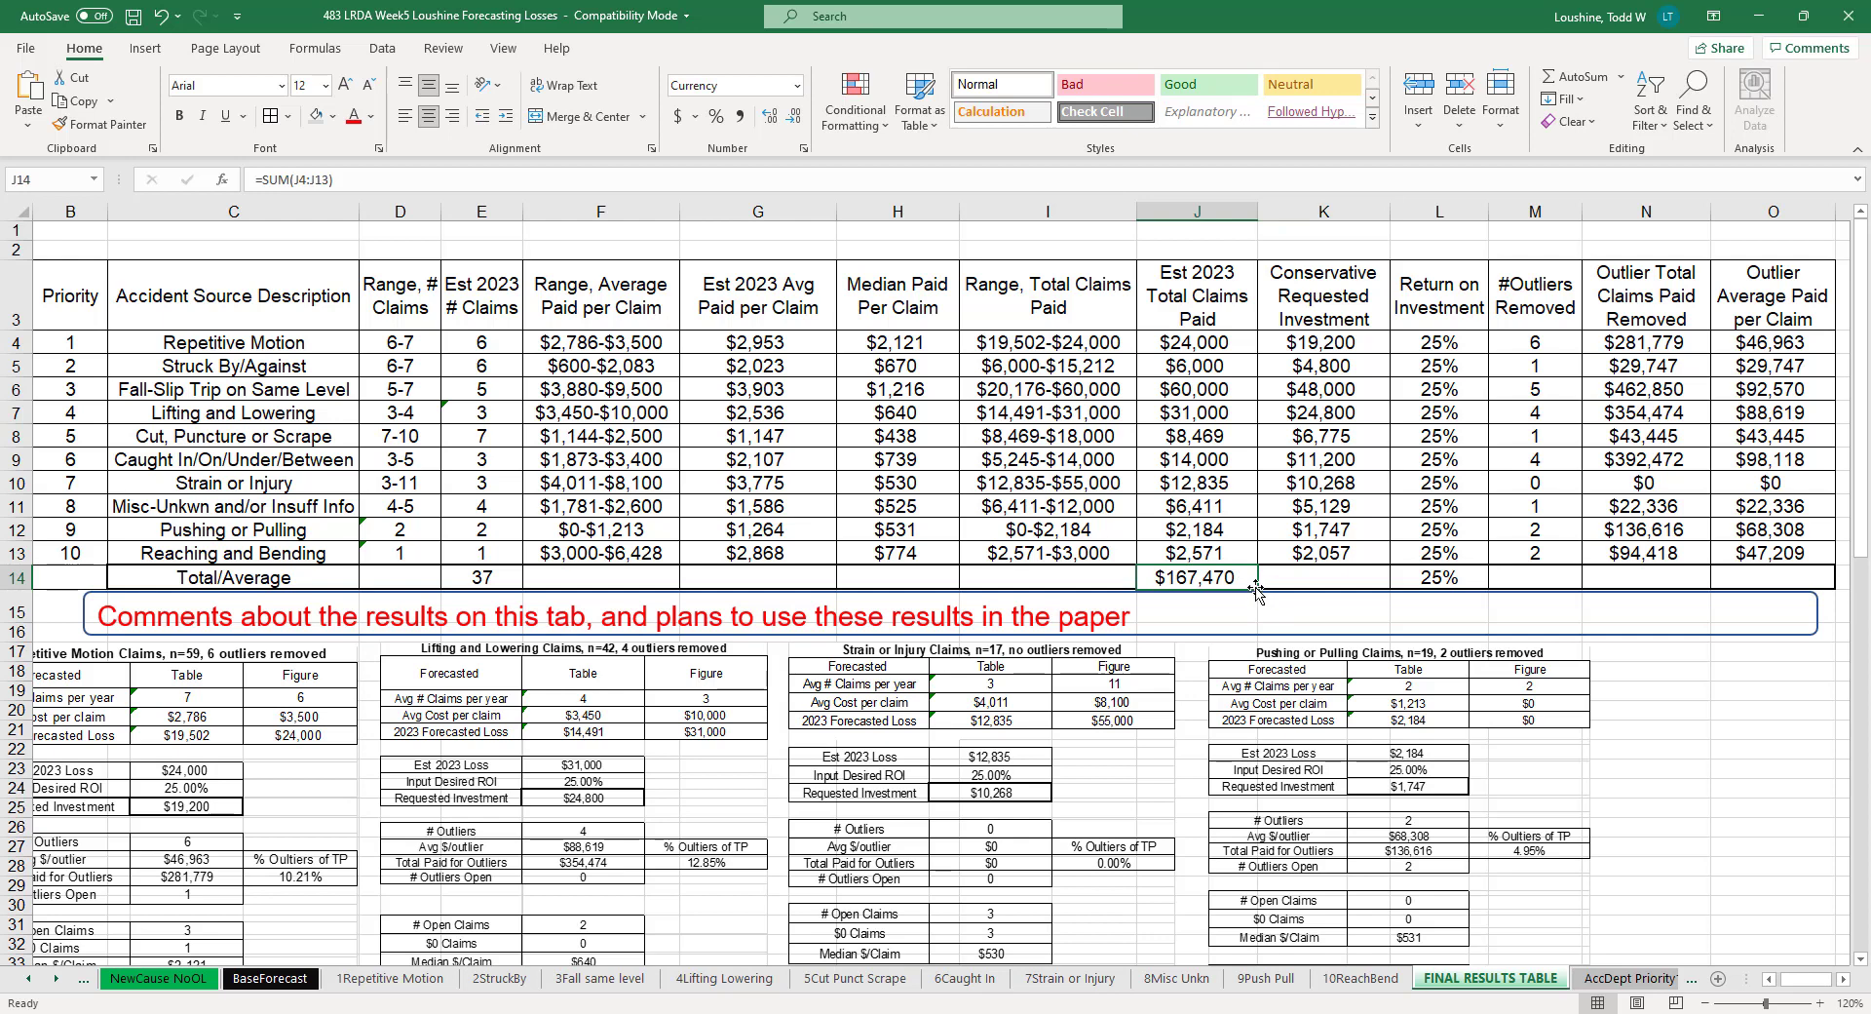
Step: Total Conservative Requested Investment in K14 with =SUM(K4:K13), giving $133,976
click(1291, 570)
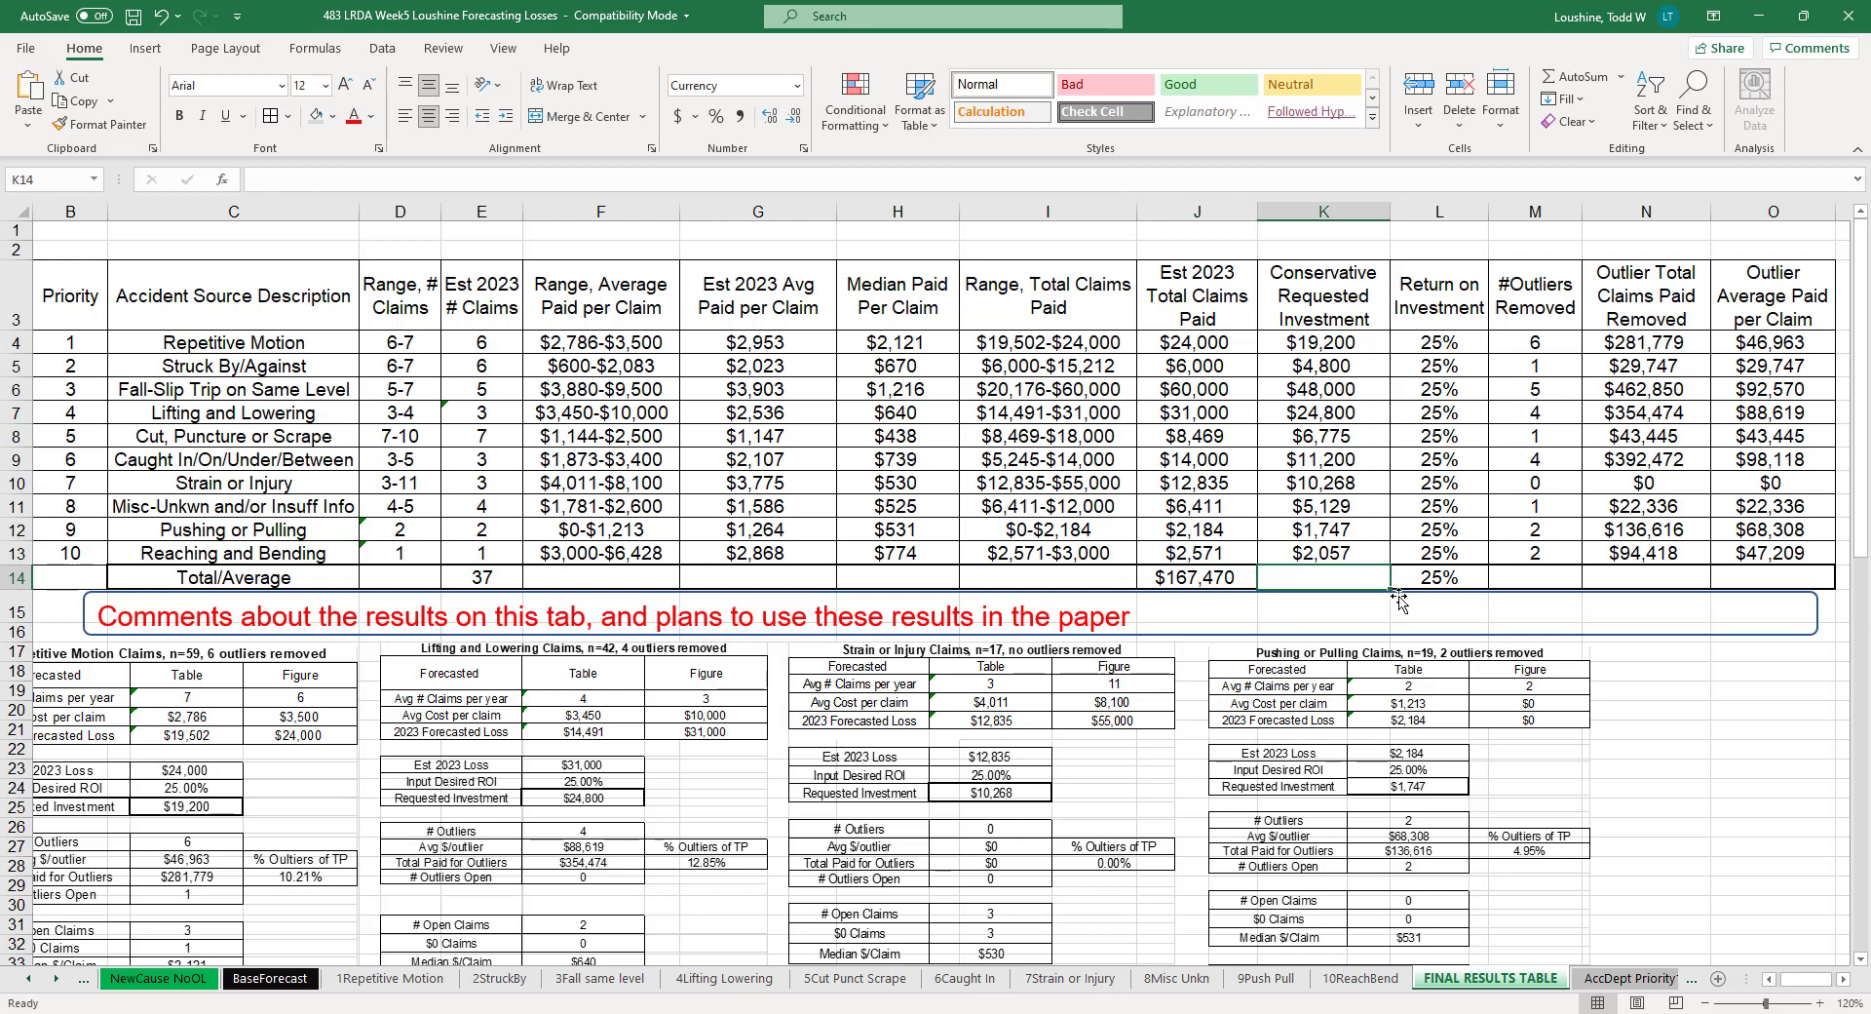
text(=sum()
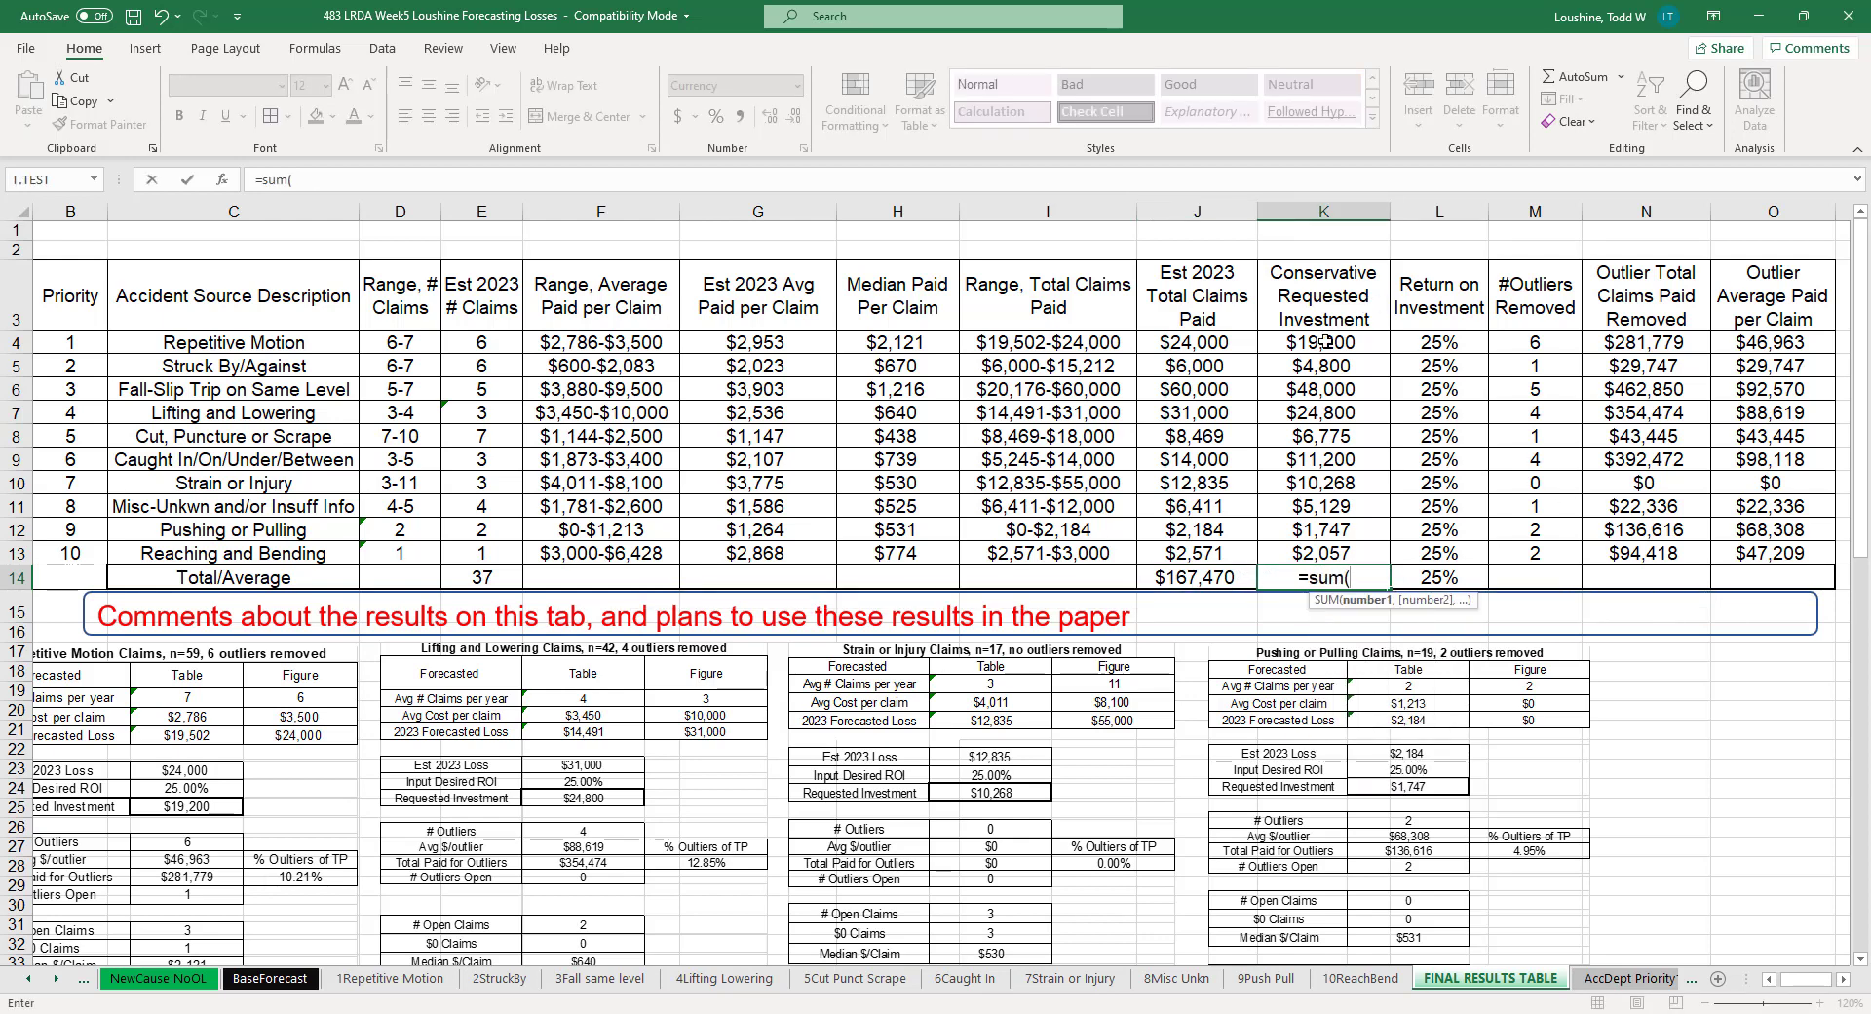
drag(1323, 342, 1352, 557)
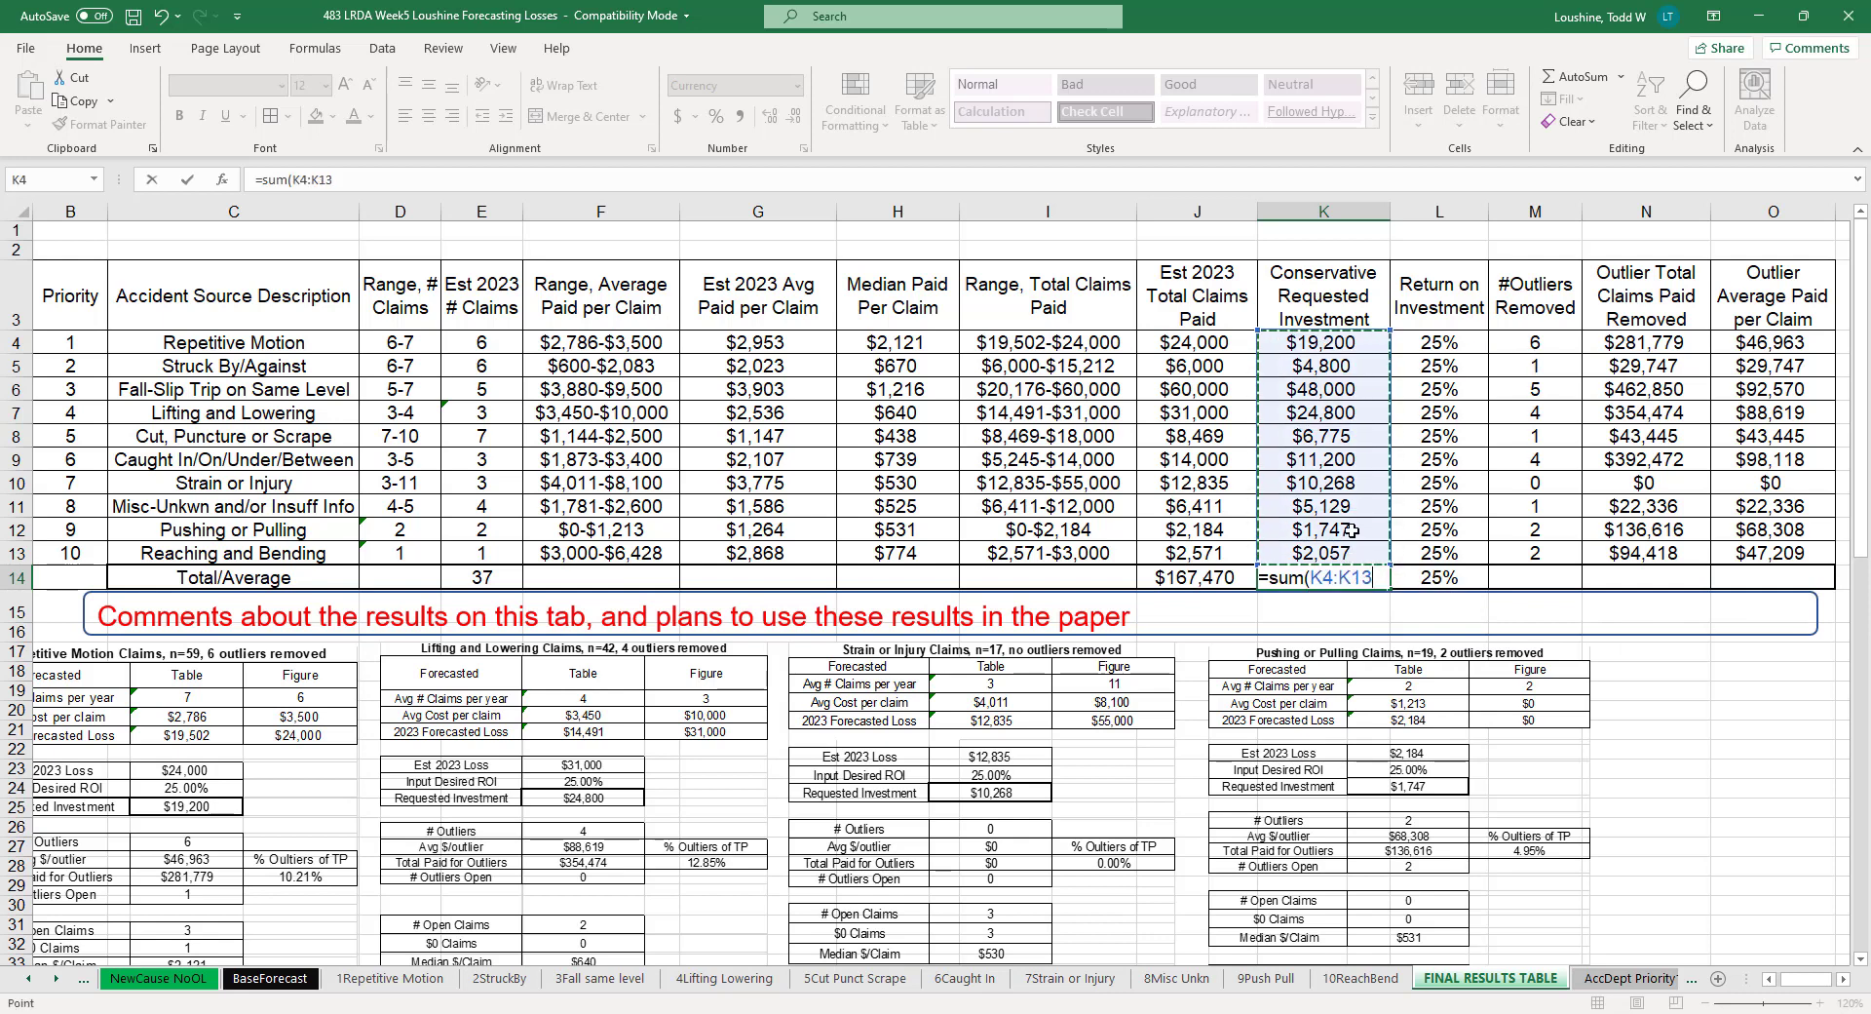
key(Return)
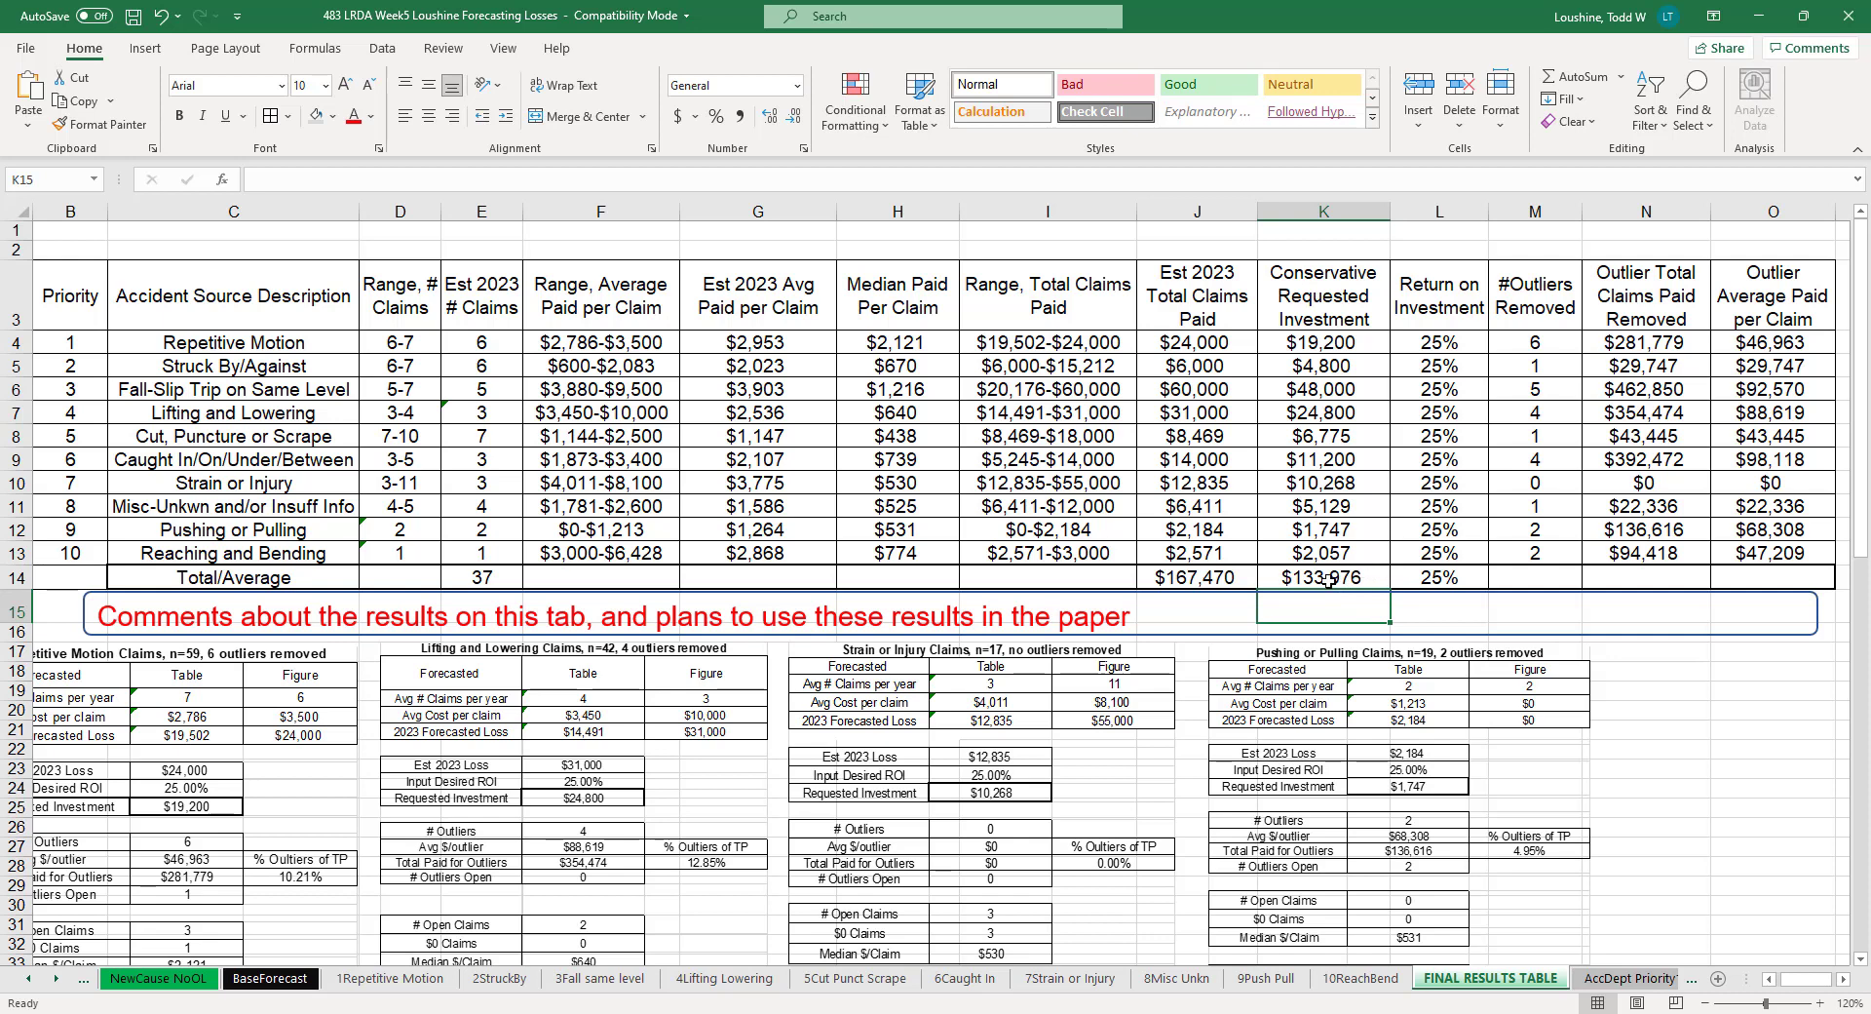
Step: Total #Outliers Removed in M14 with =SUM(M4:M13), giving 26, and nudge the comments box down
click(1554, 576)
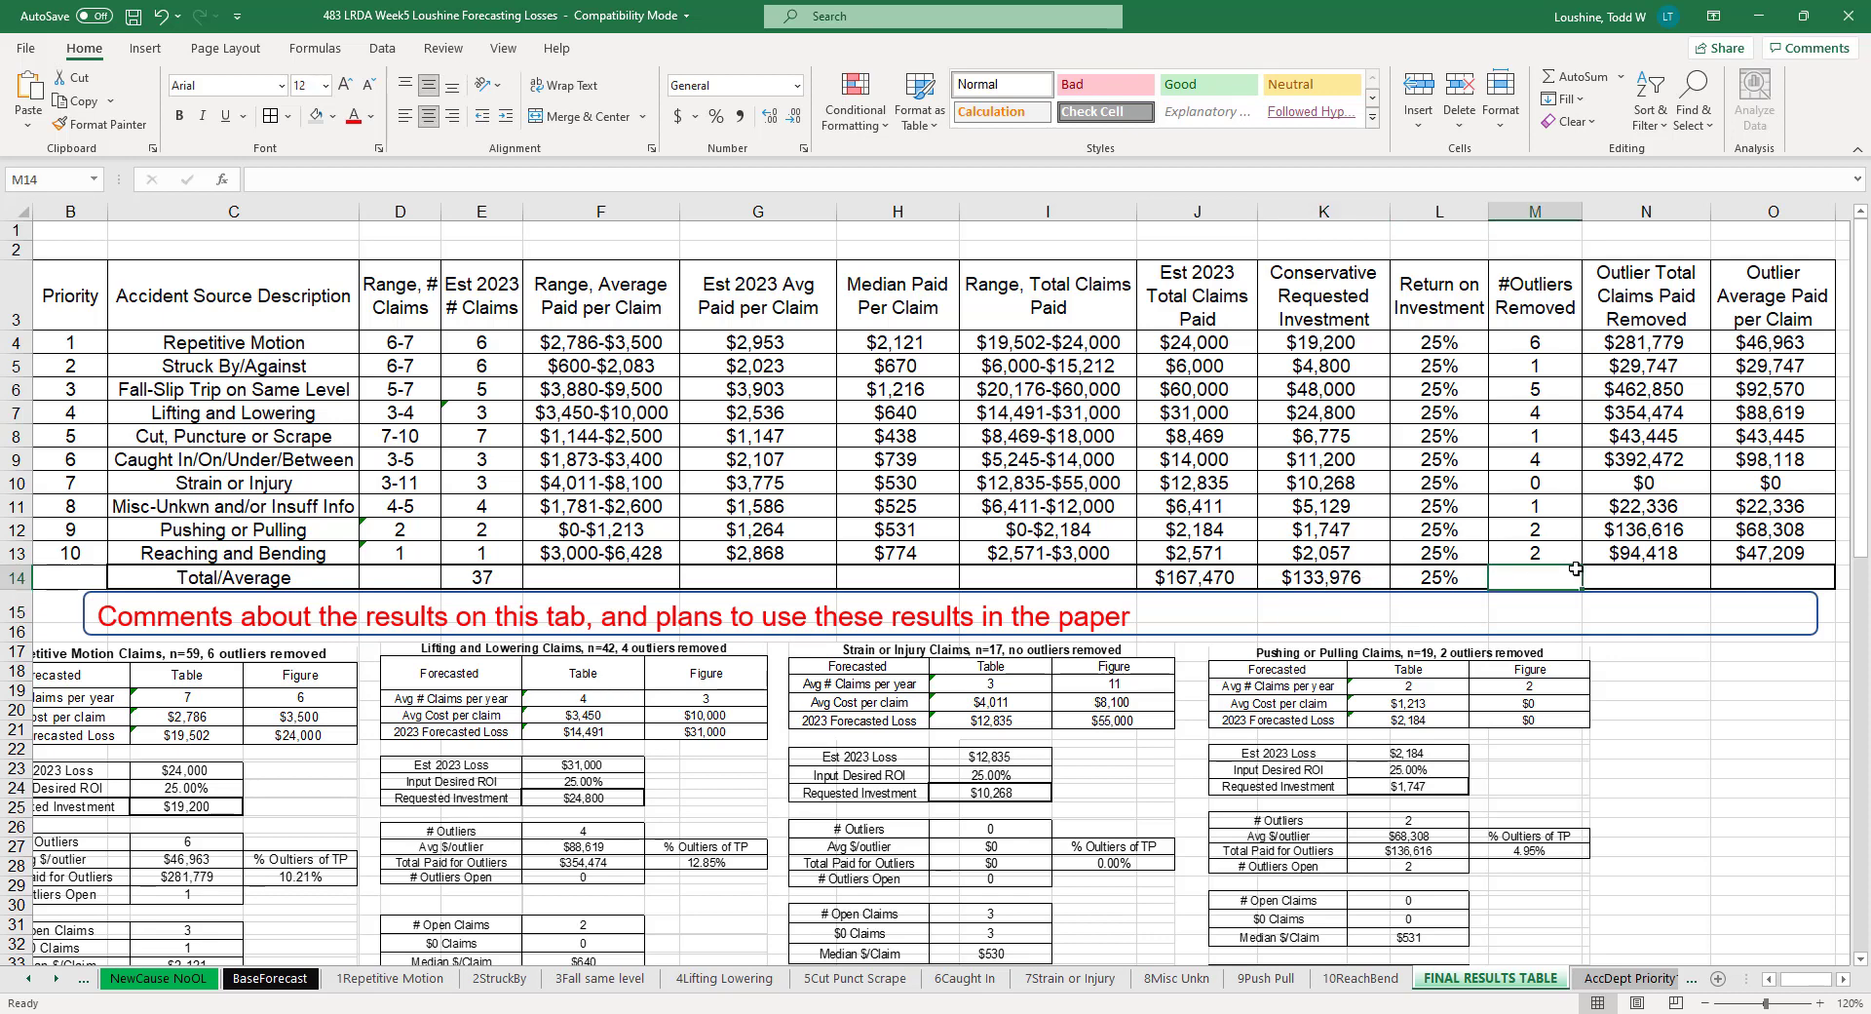
text(=sum()
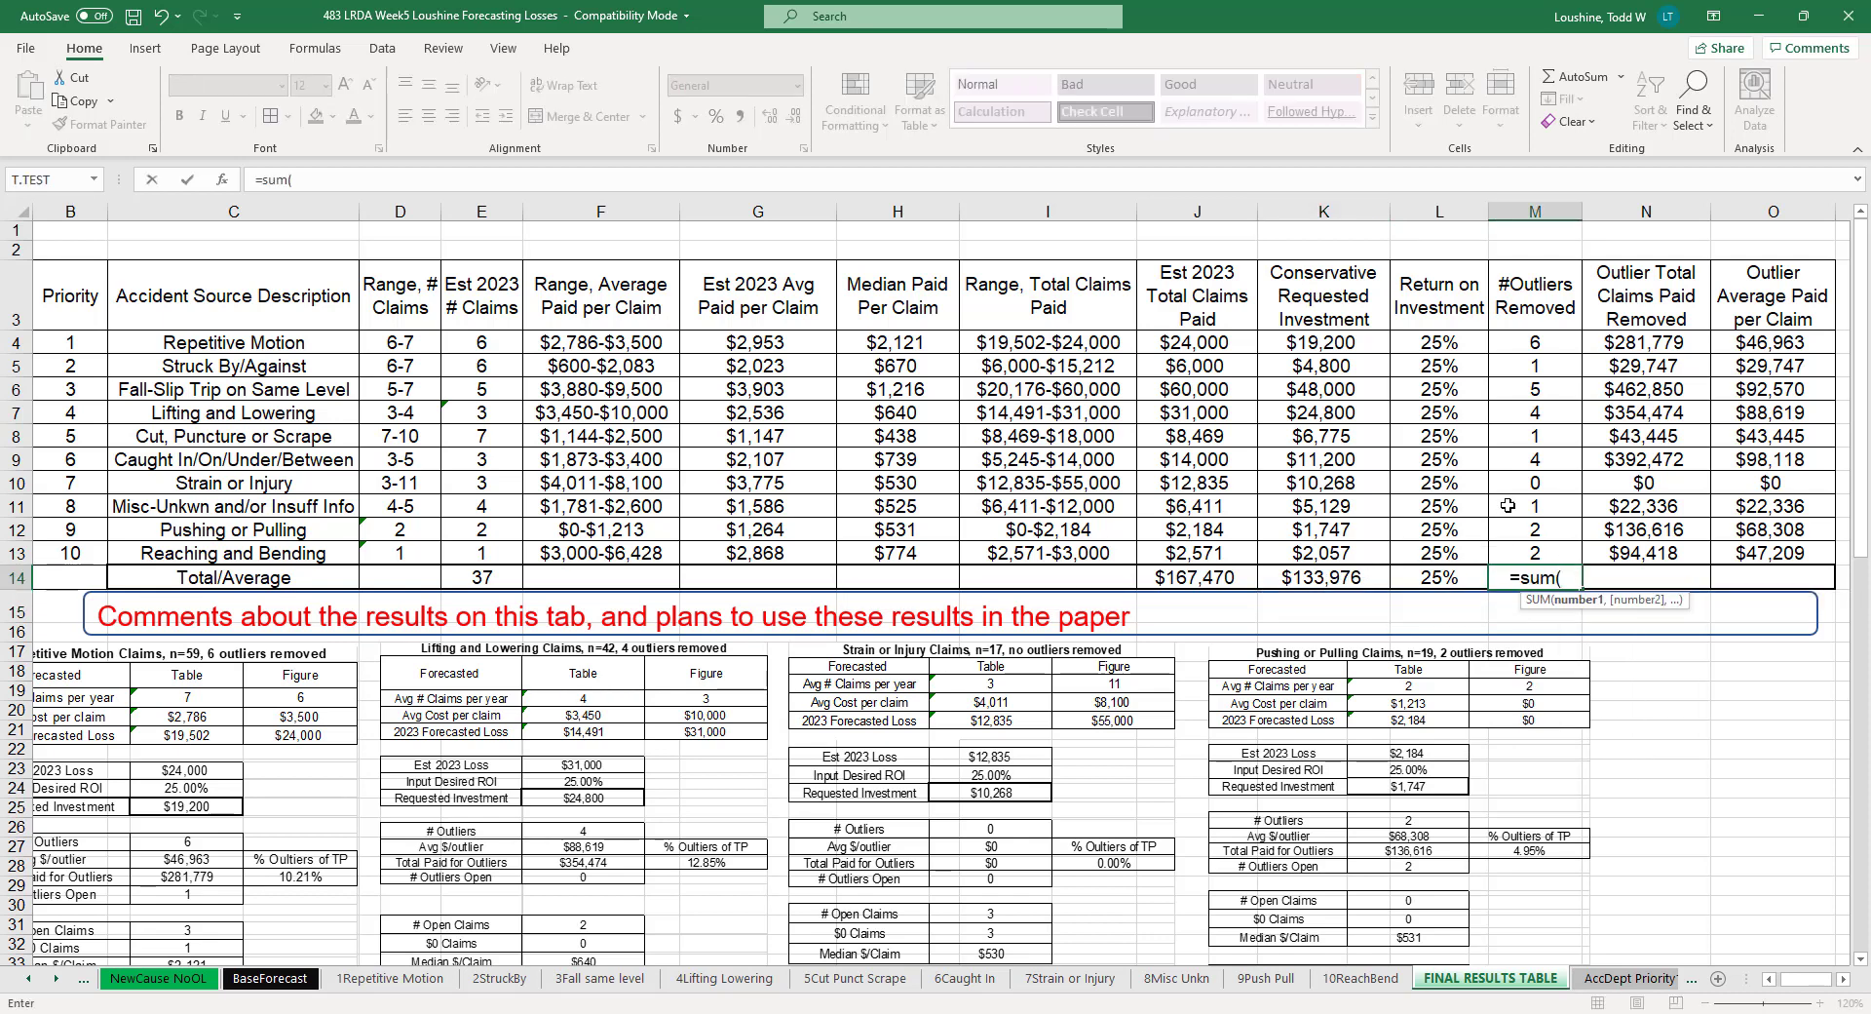
drag(1526, 343, 1520, 548)
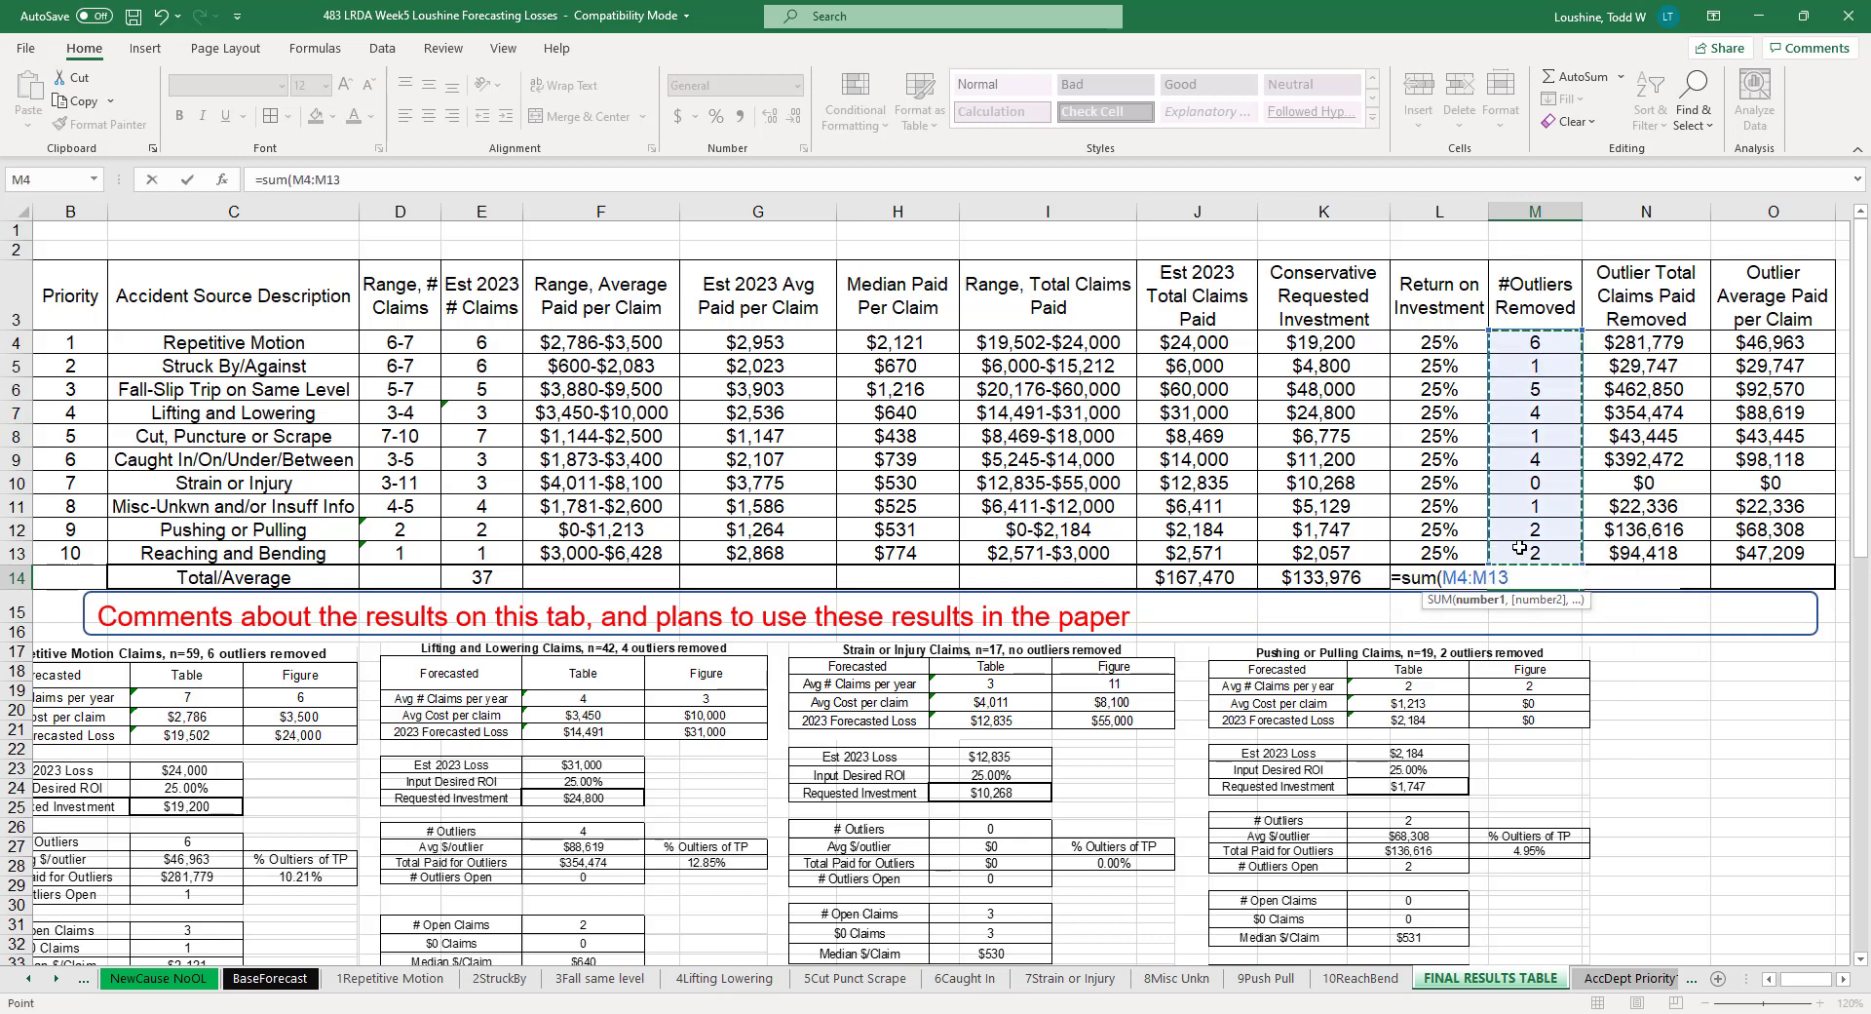
key(Return)
click(1652, 642)
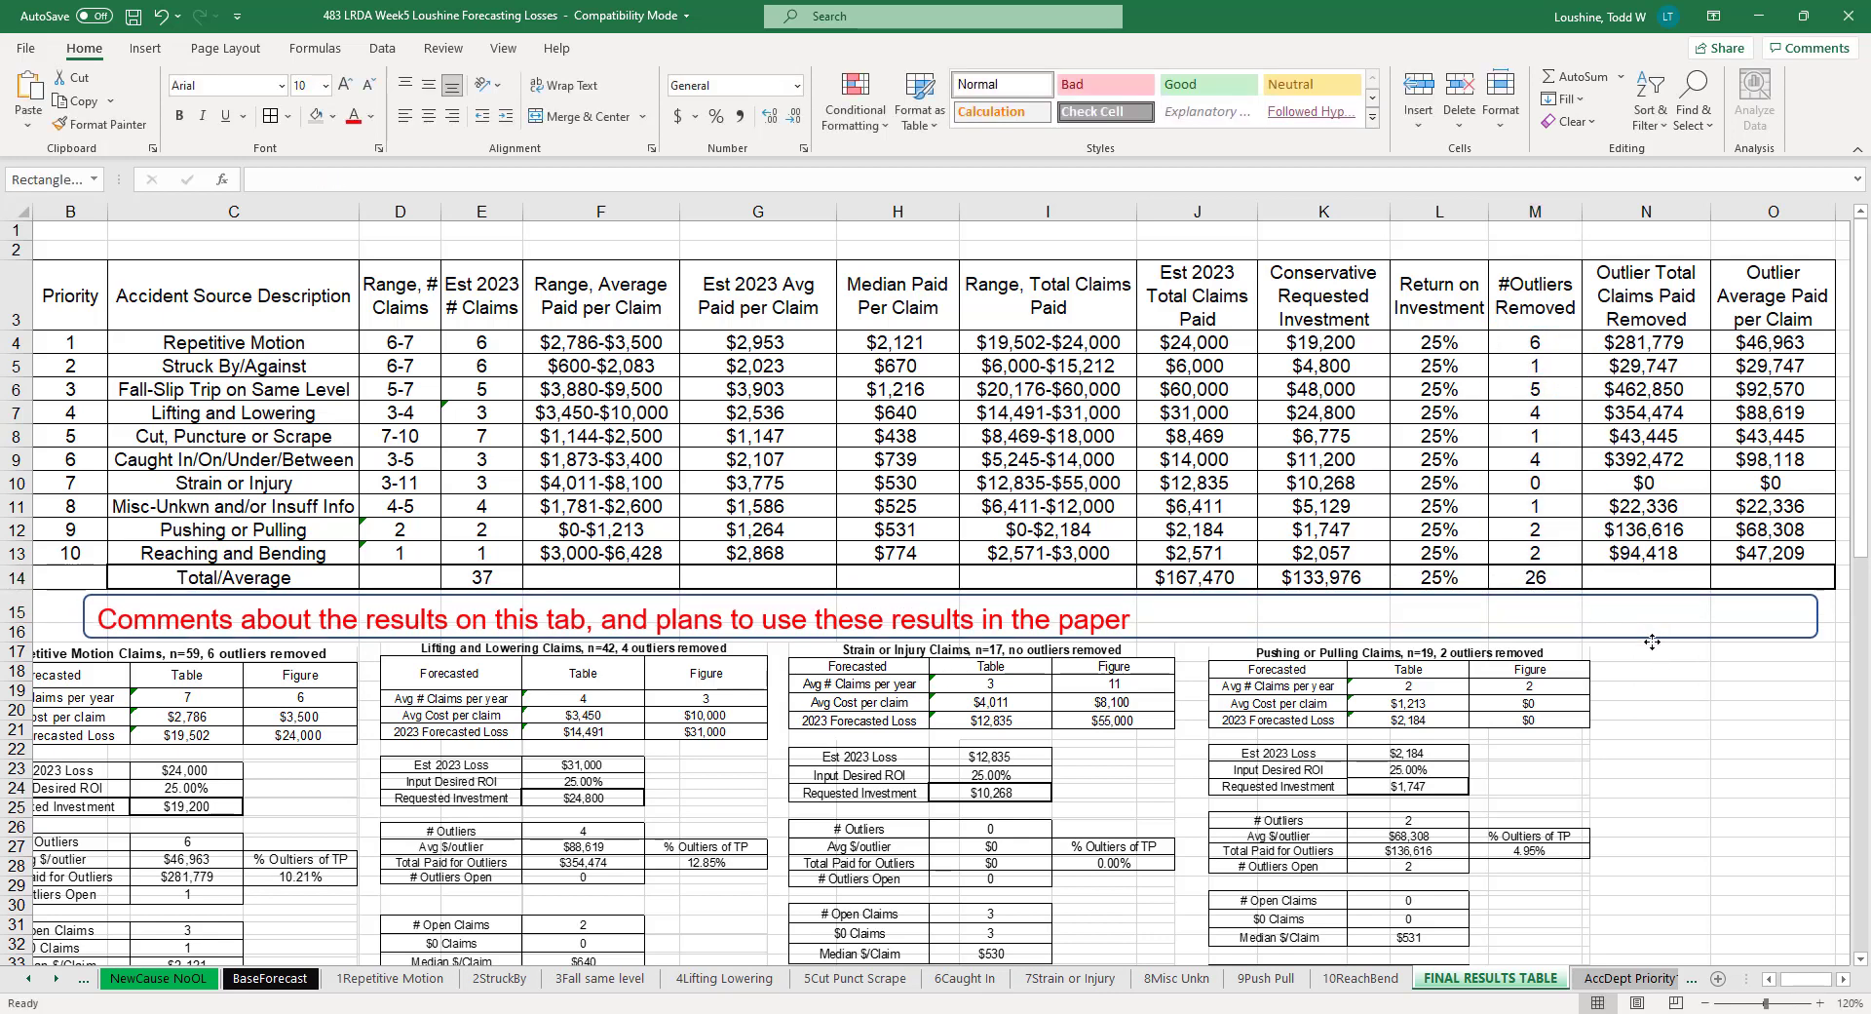
drag(1652, 641, 1652, 654)
Step: Fill the sum into N14 and format it as currency without decimals, showing $1,818,137
click(1535, 577)
drag(1585, 587, 1664, 597)
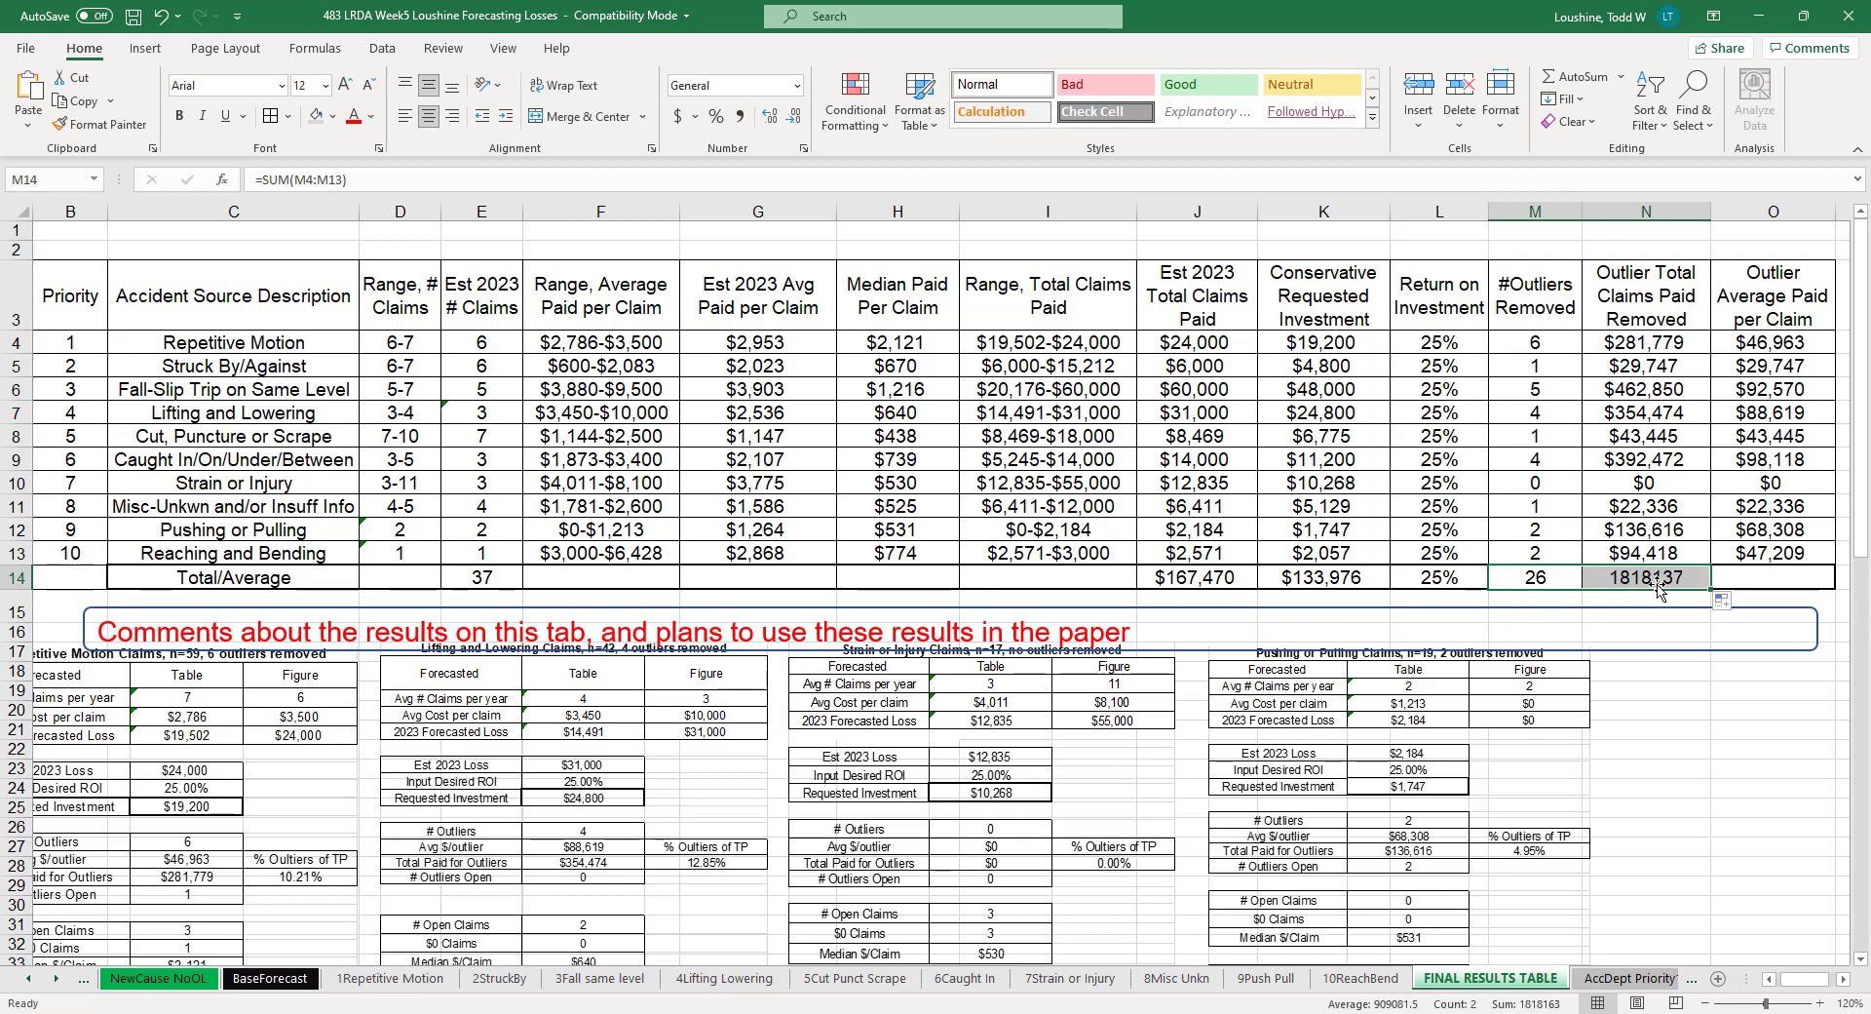
click(799, 87)
click(773, 127)
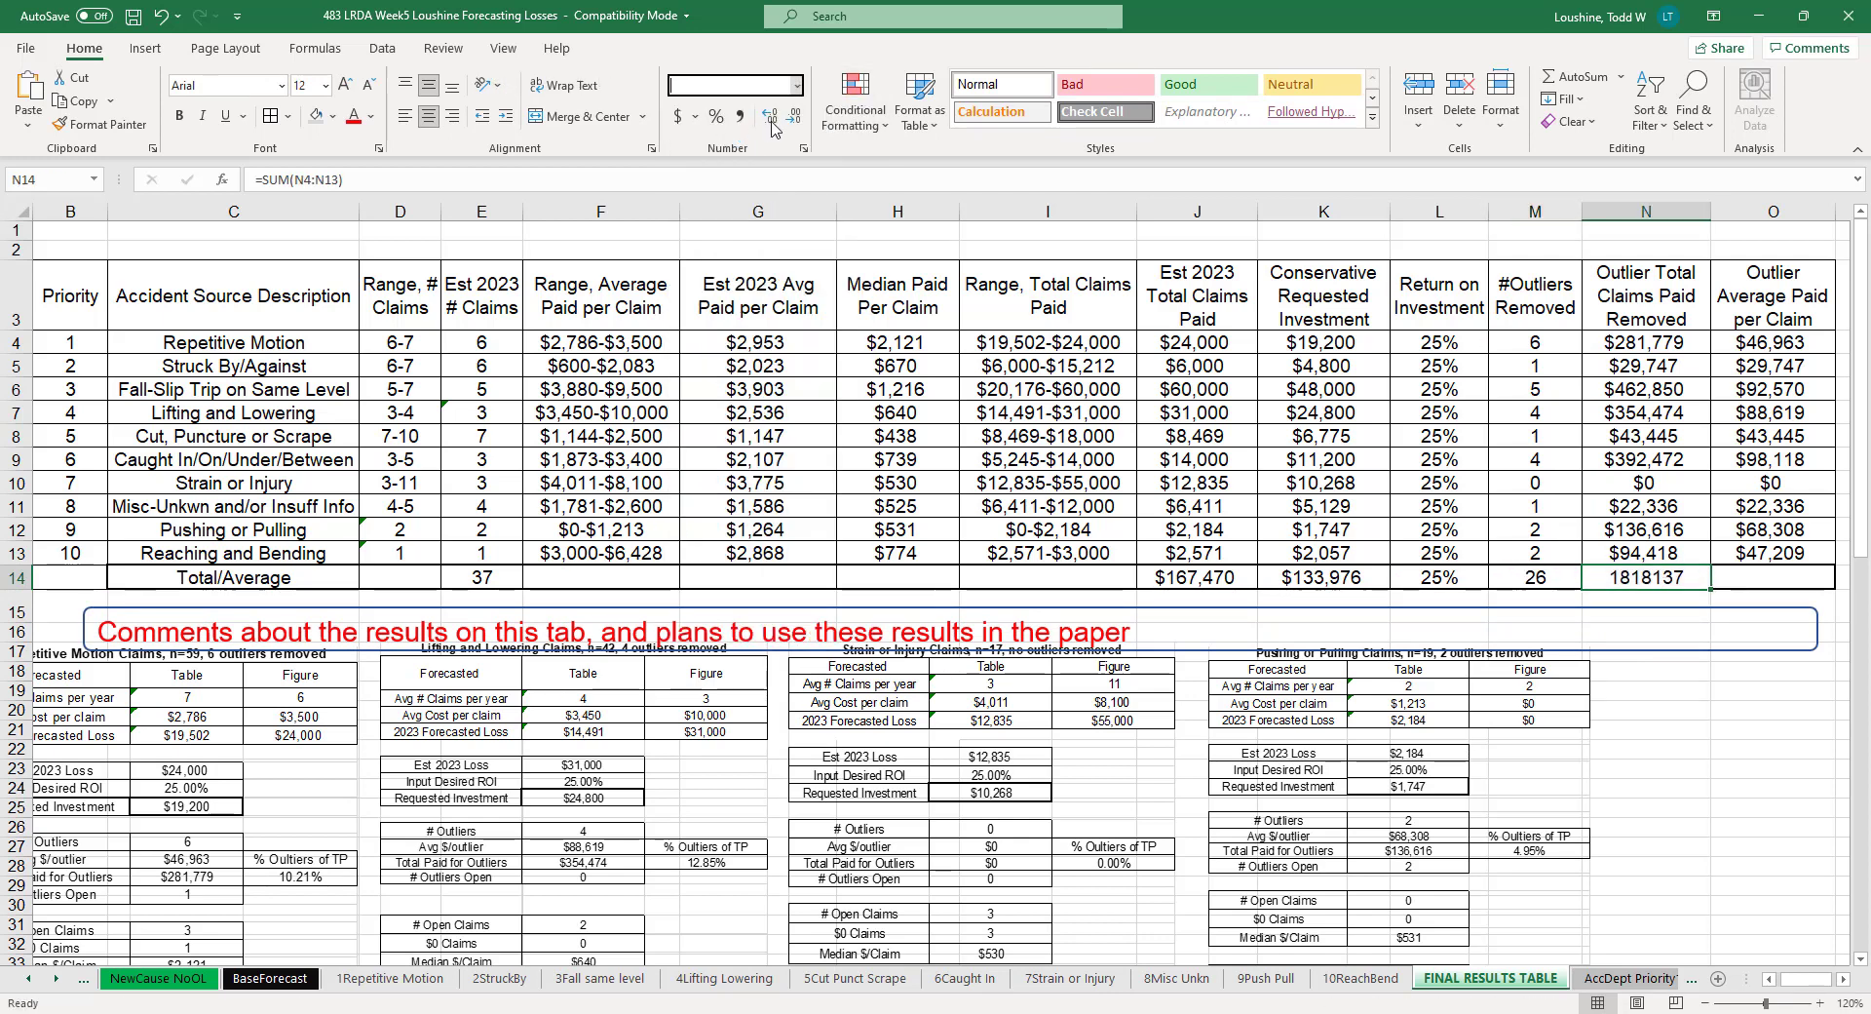
click(794, 117)
click(795, 117)
Step: Reposition the red comments text box beside the totals row
click(1785, 743)
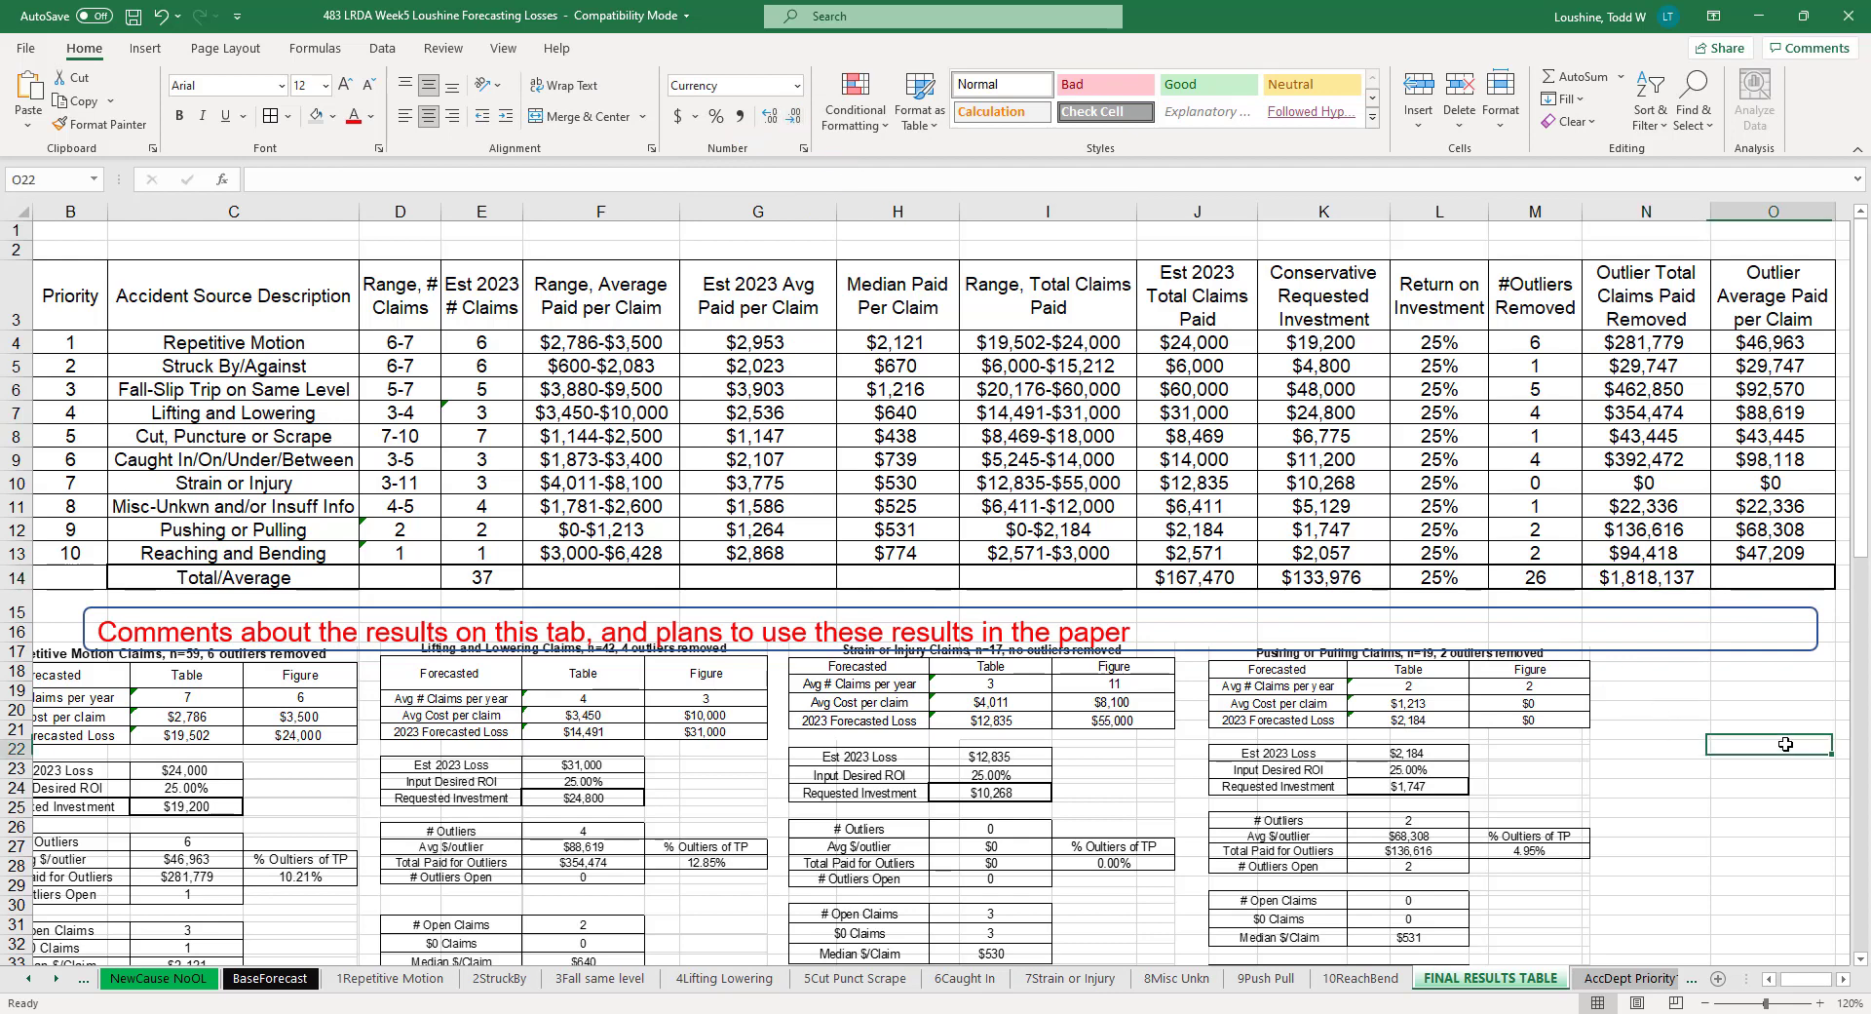
drag(1623, 606, 1626, 594)
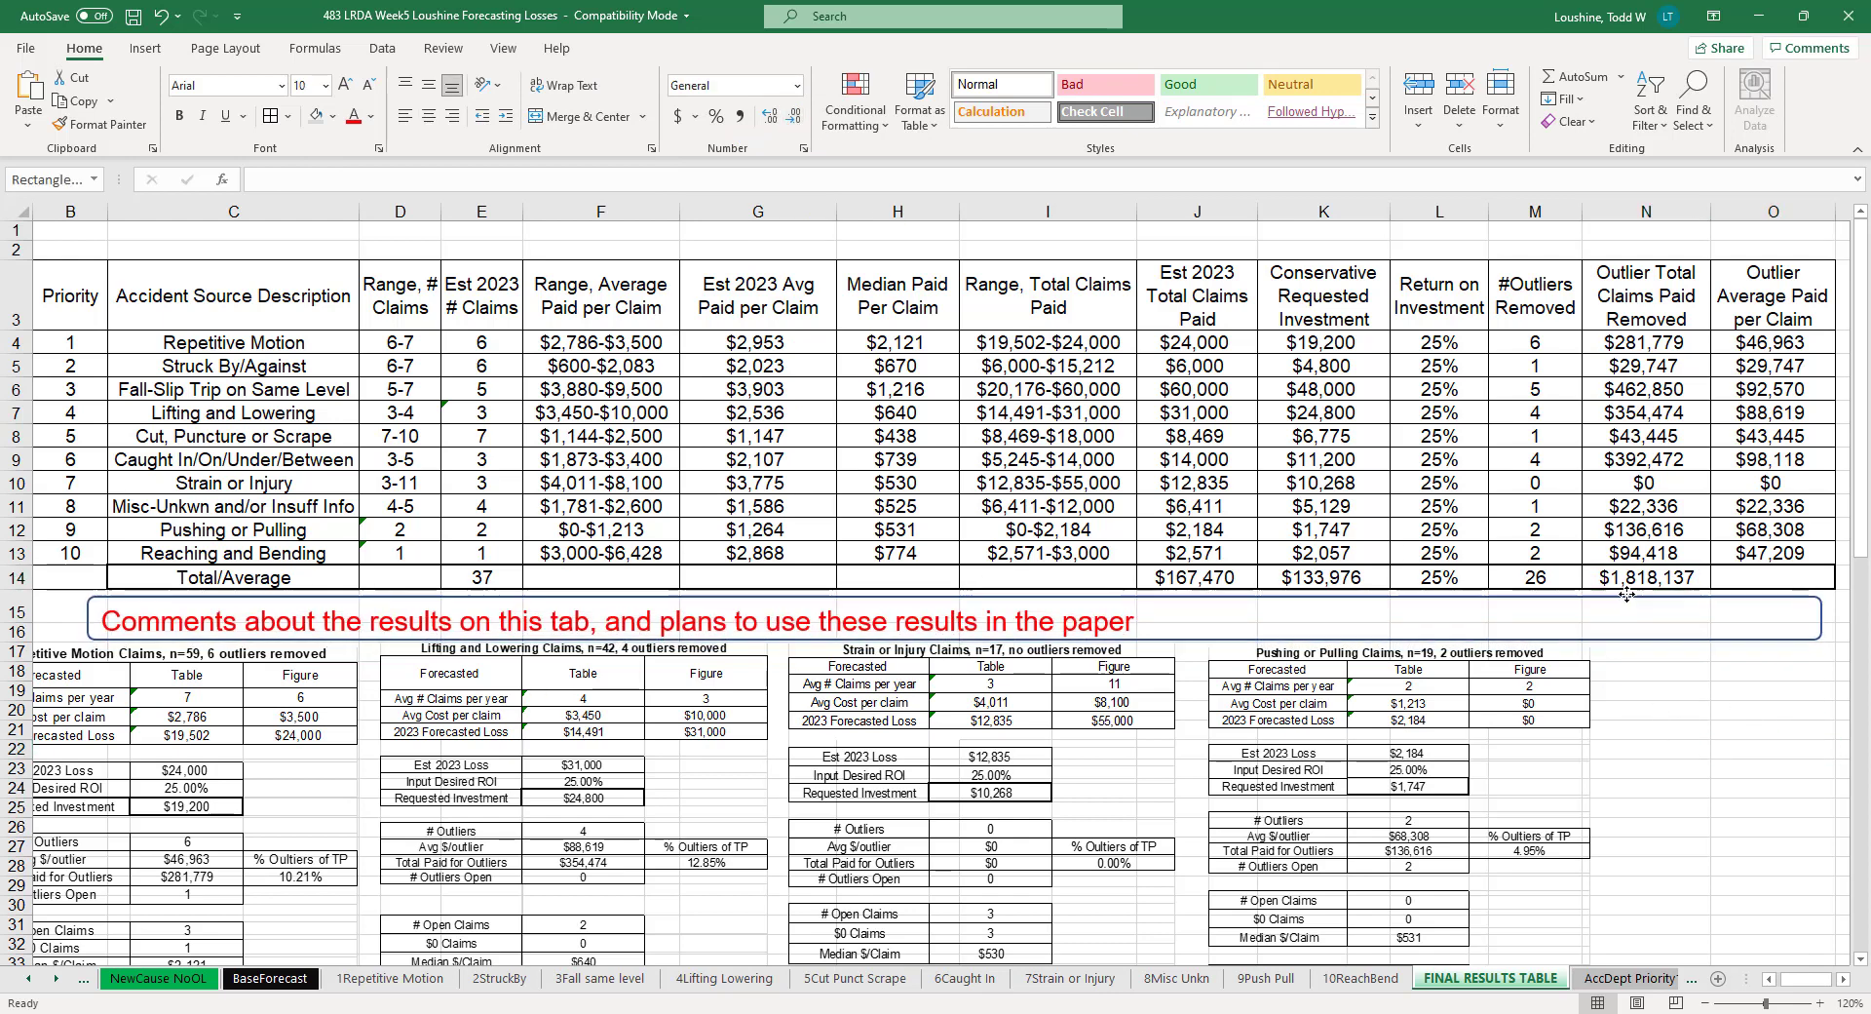
click(1721, 748)
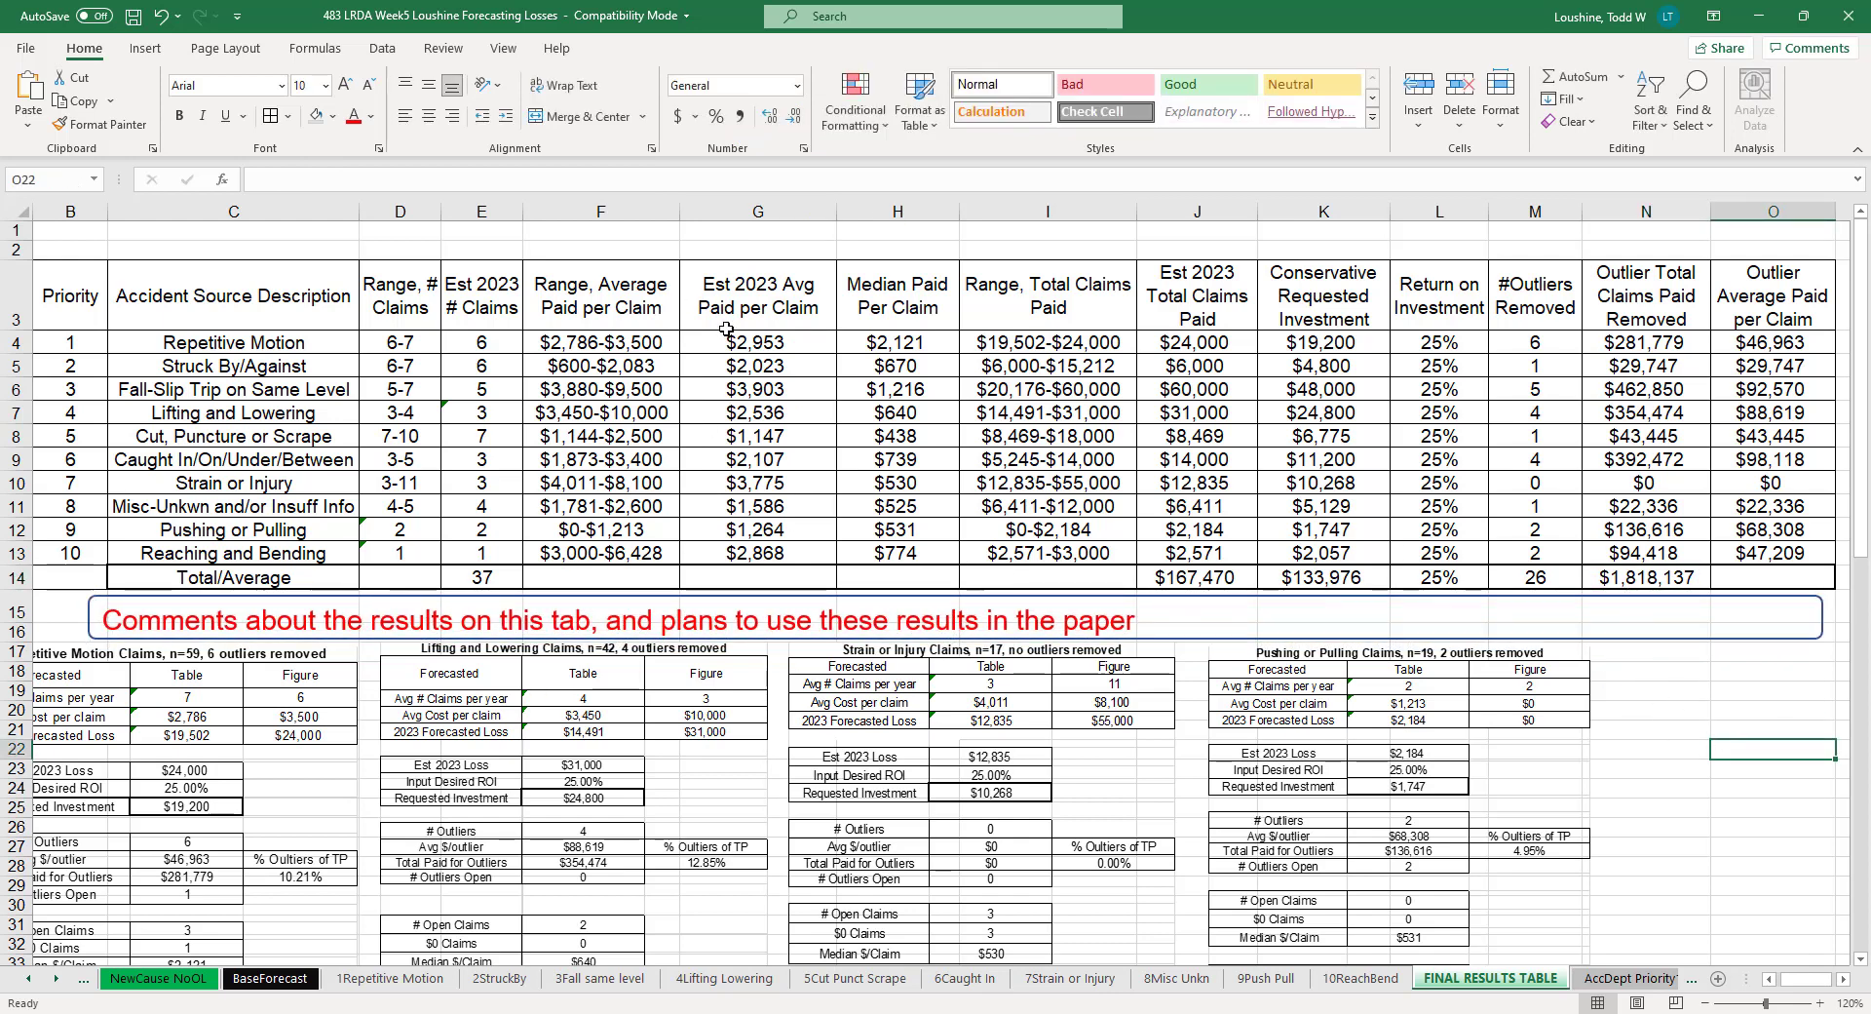
click(780, 577)
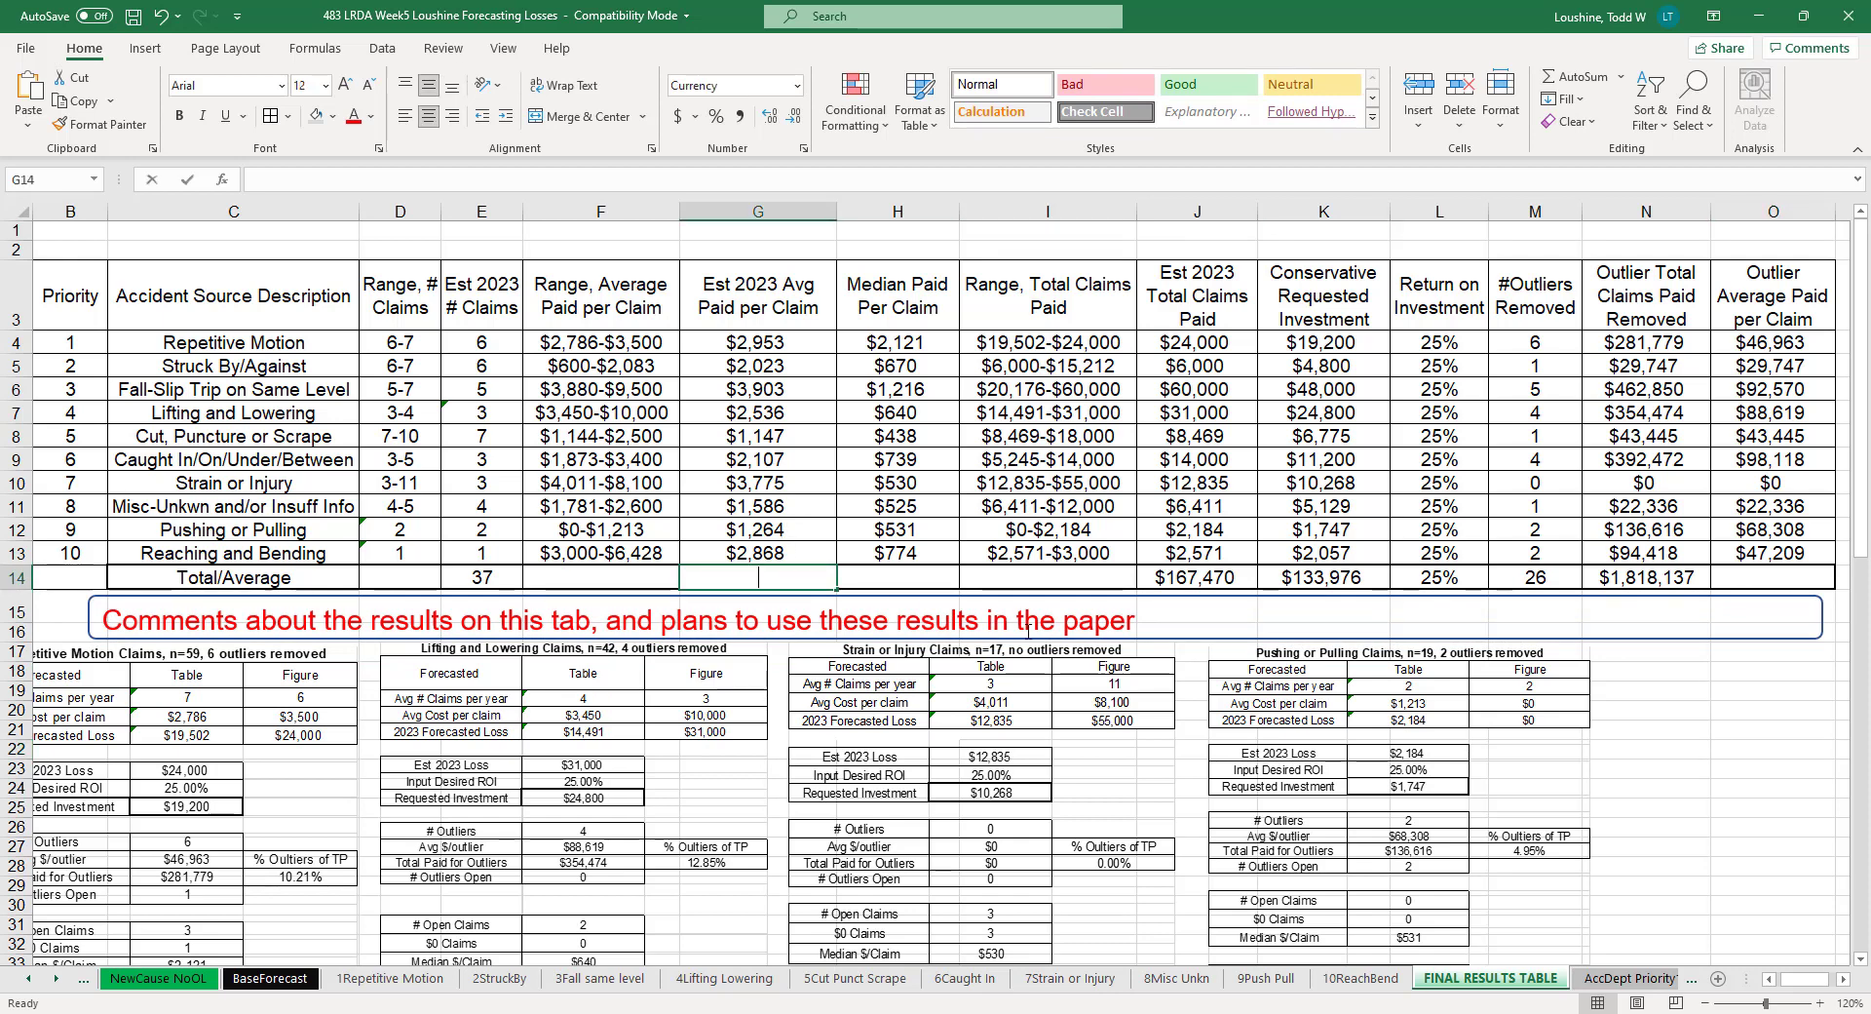
Step: Enter =J14/E14 in G14 so the average paid per claim shows $4,526
text(=)
click(1217, 579)
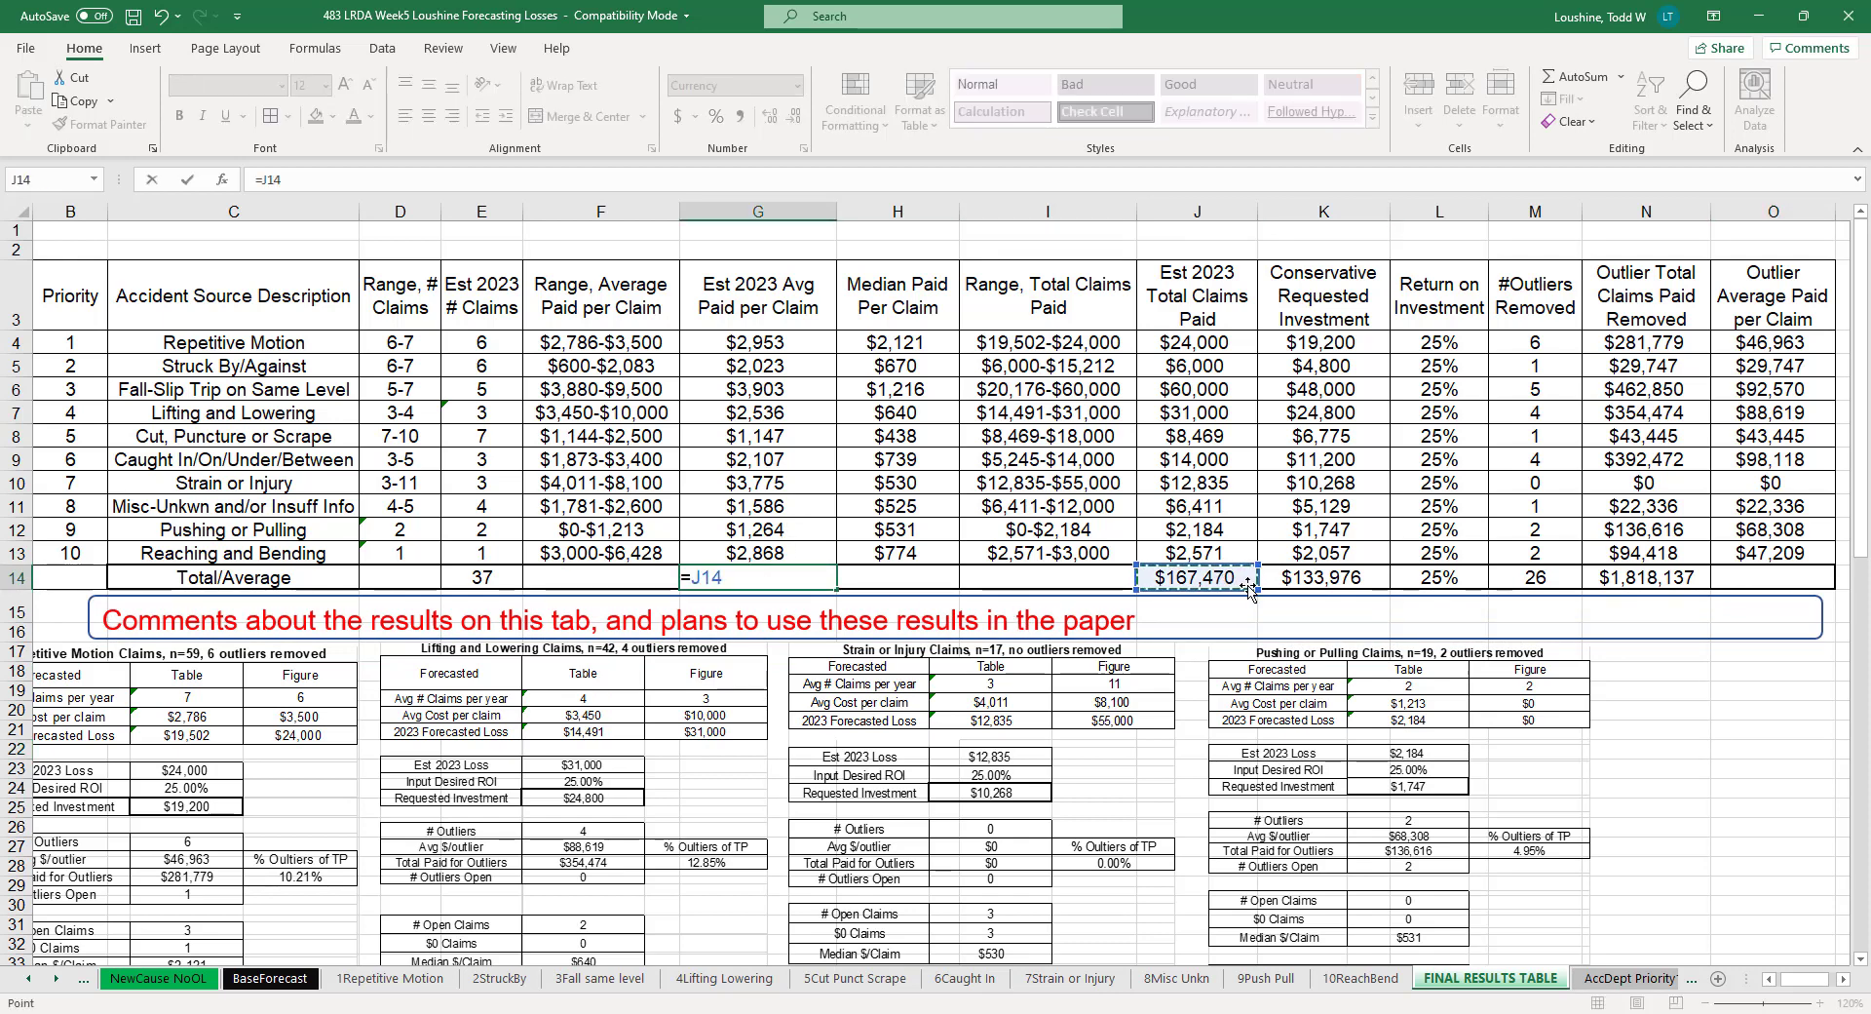
text(/)
click(483, 576)
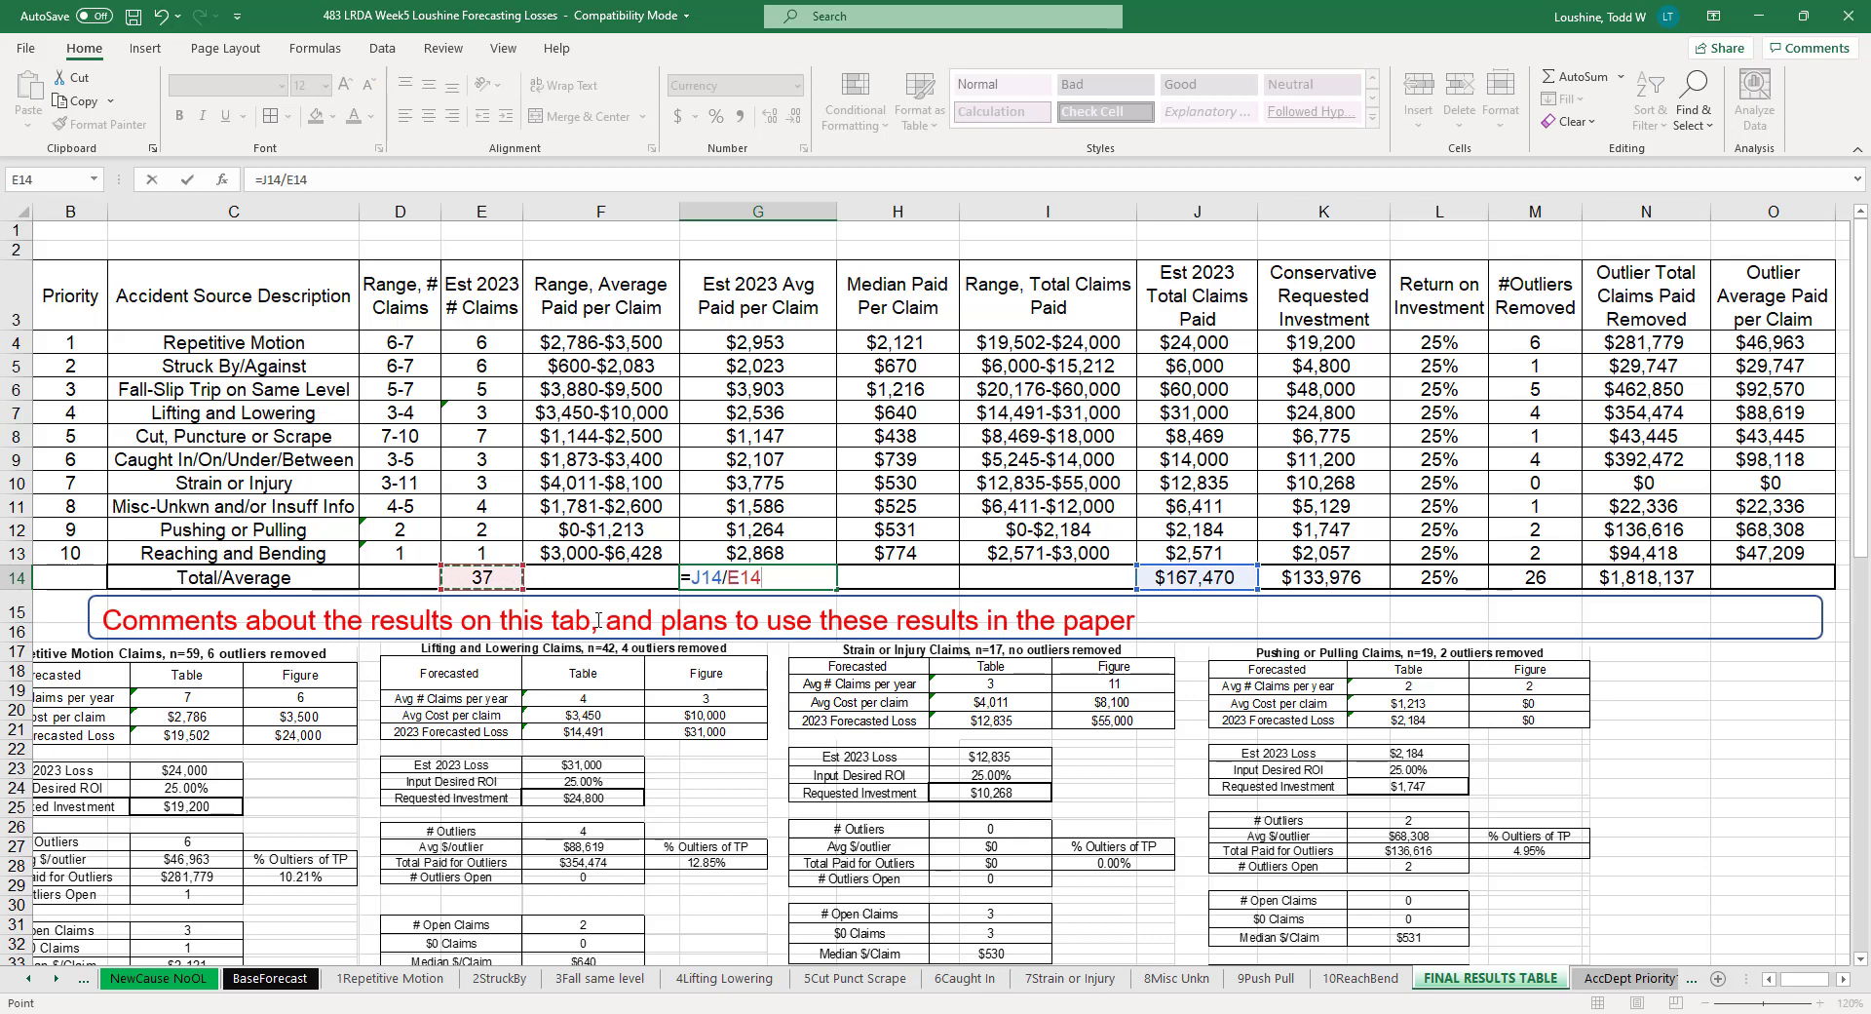
key(Return)
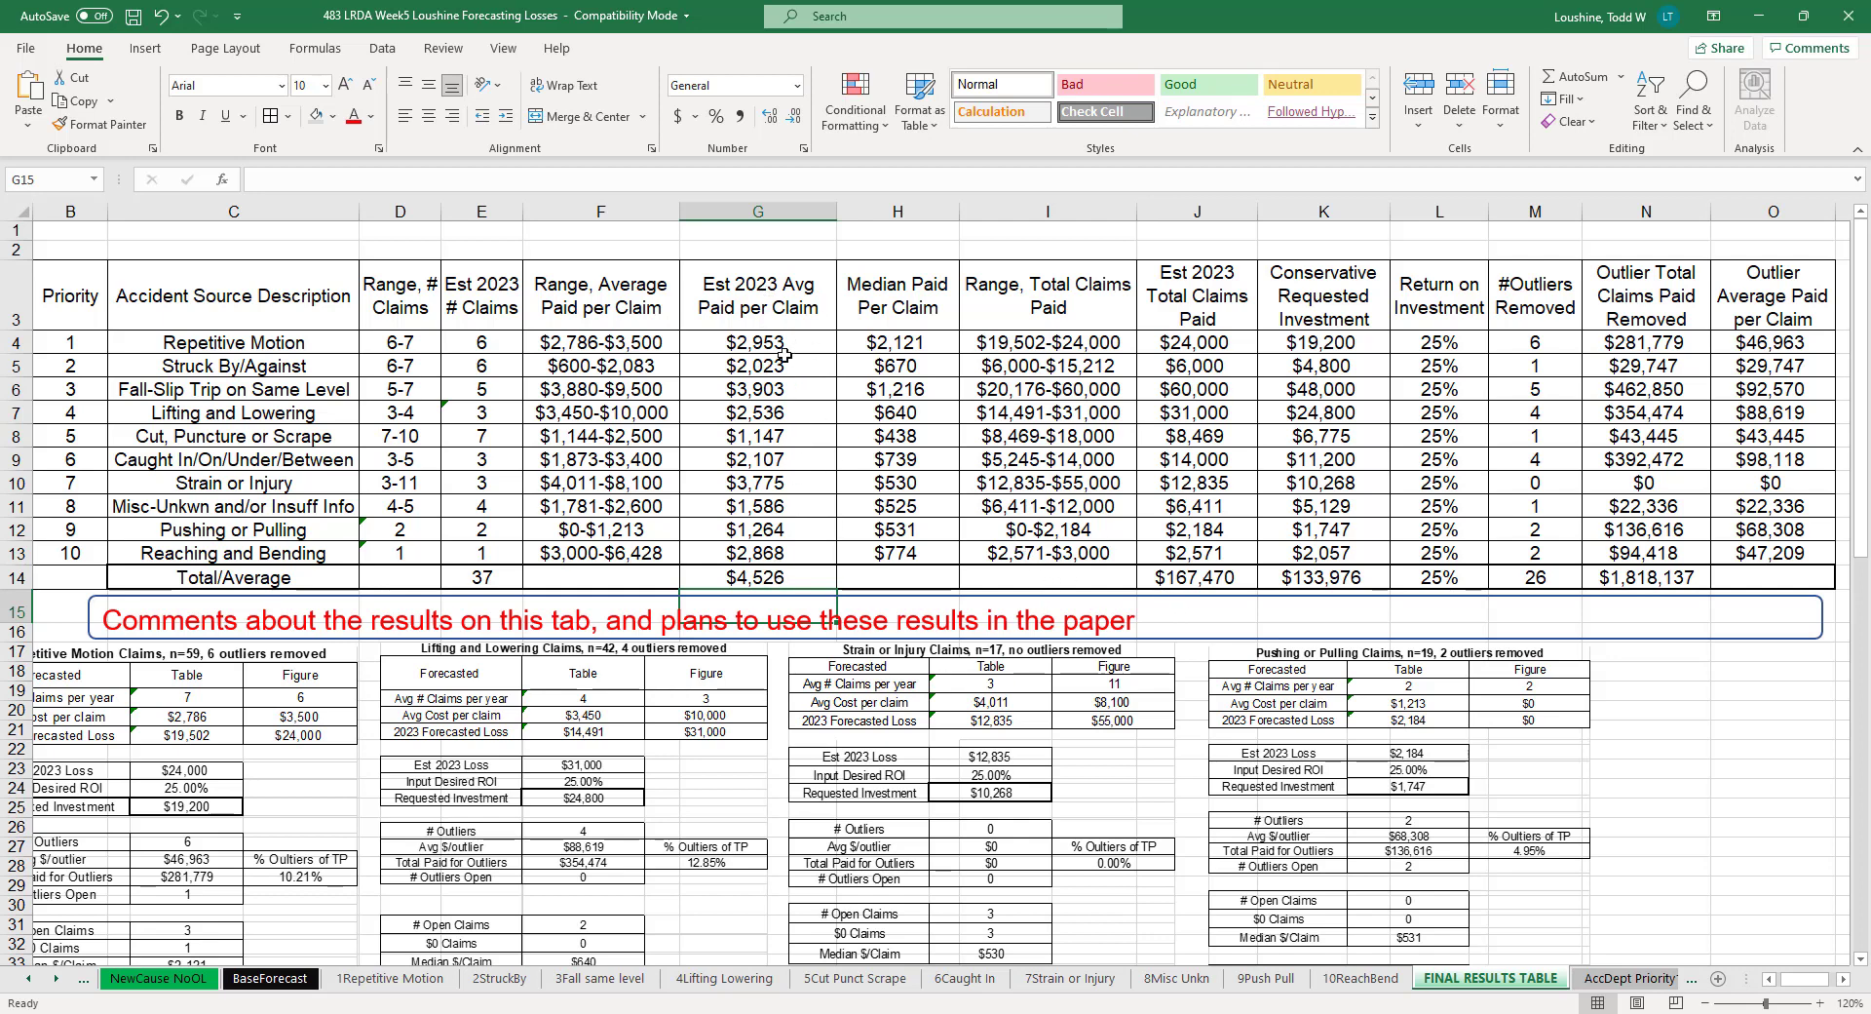
click(774, 579)
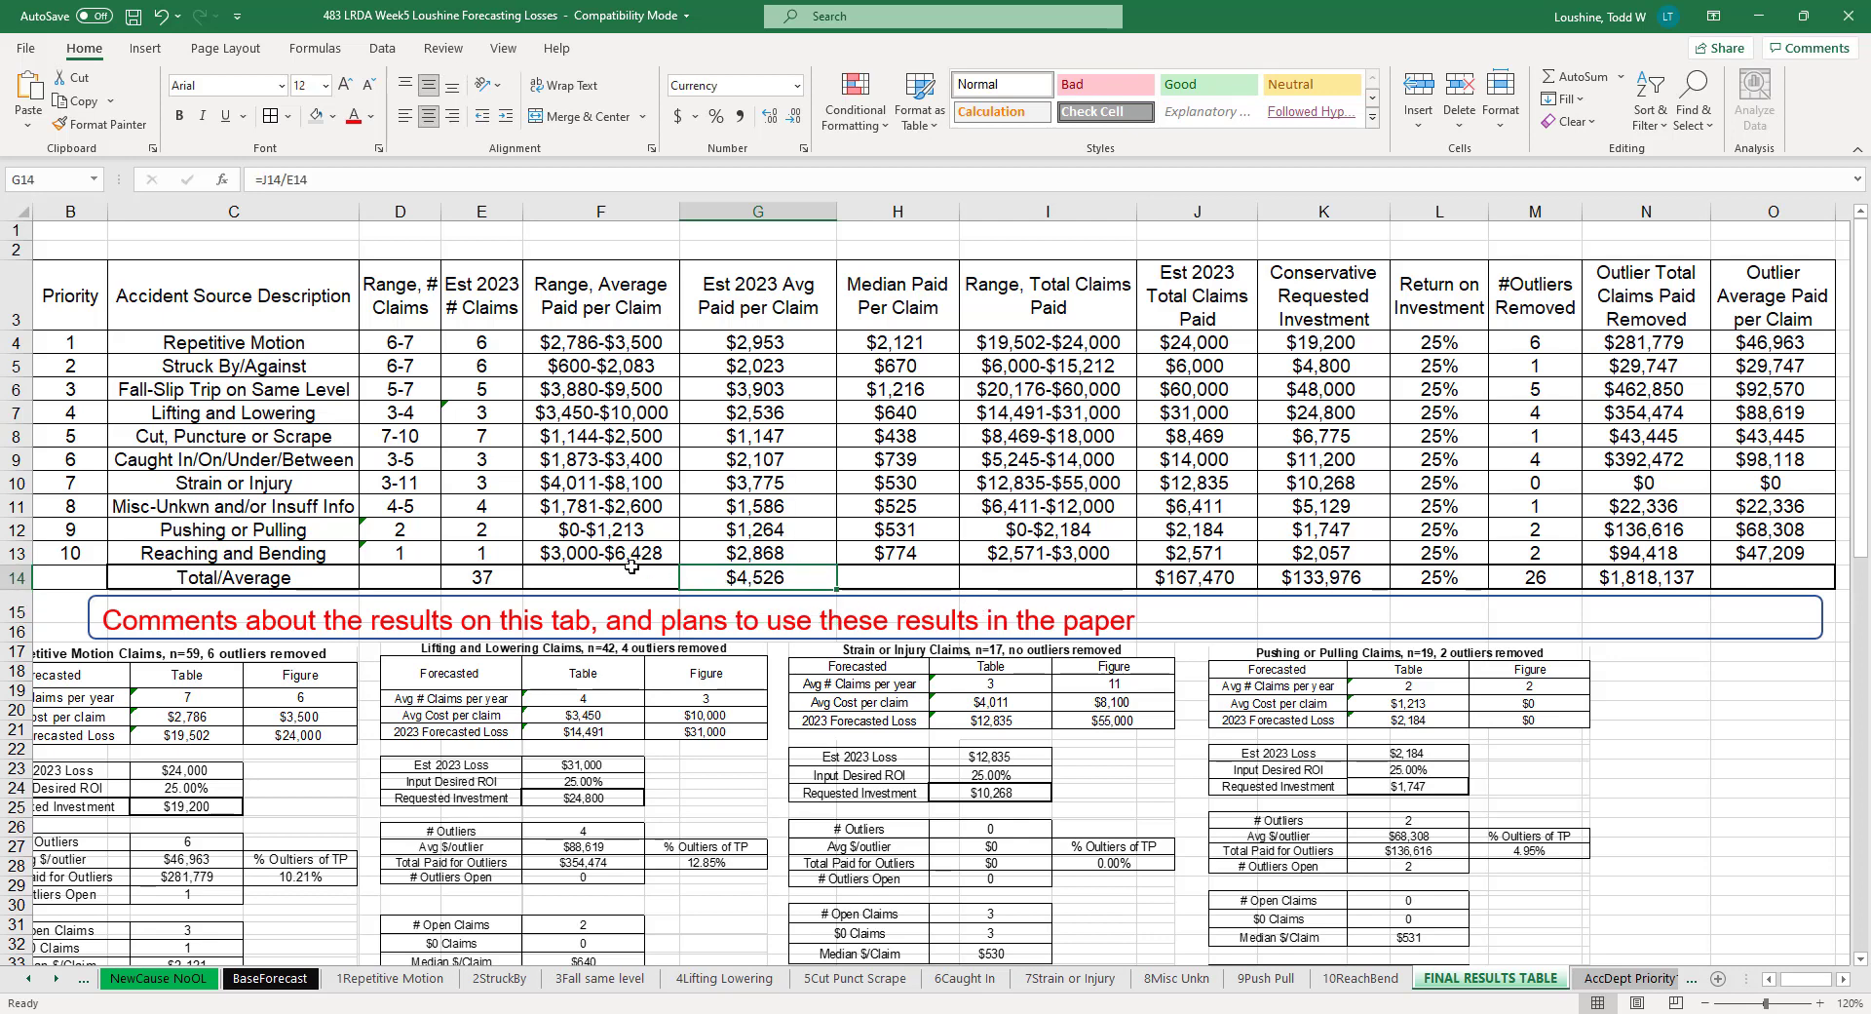
click(1759, 671)
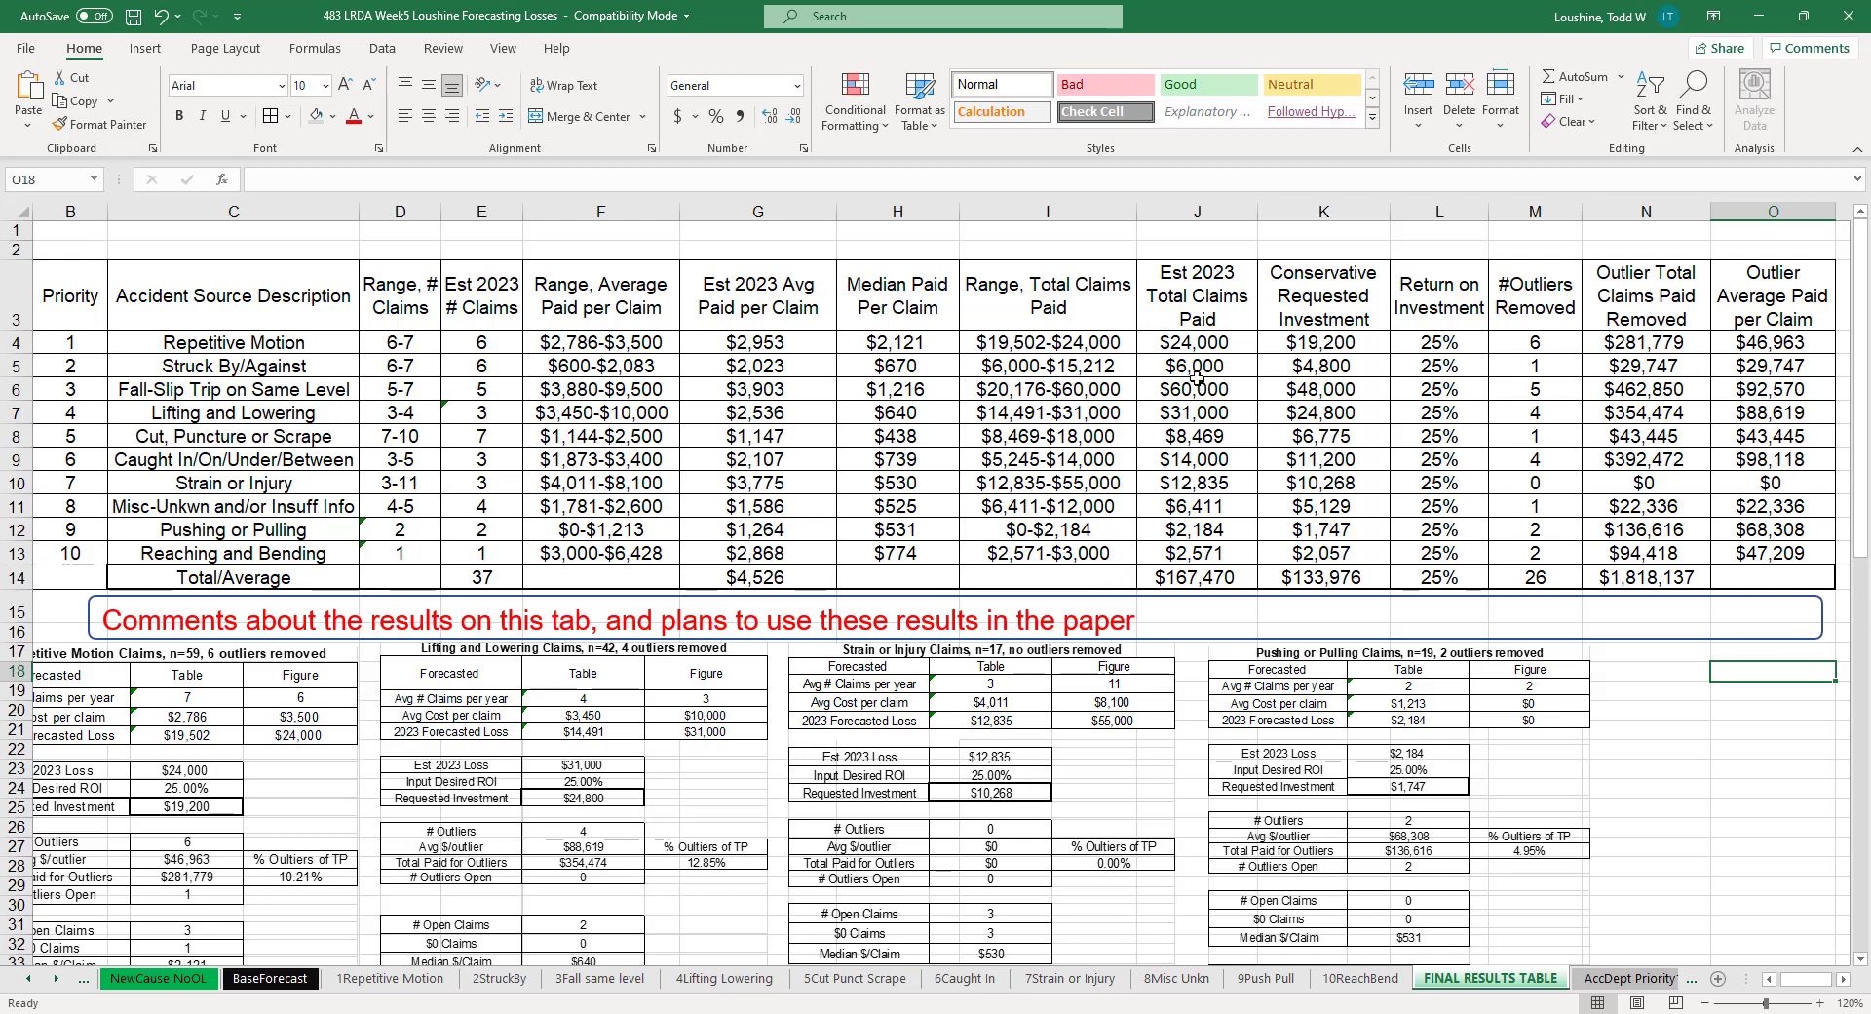
click(1357, 573)
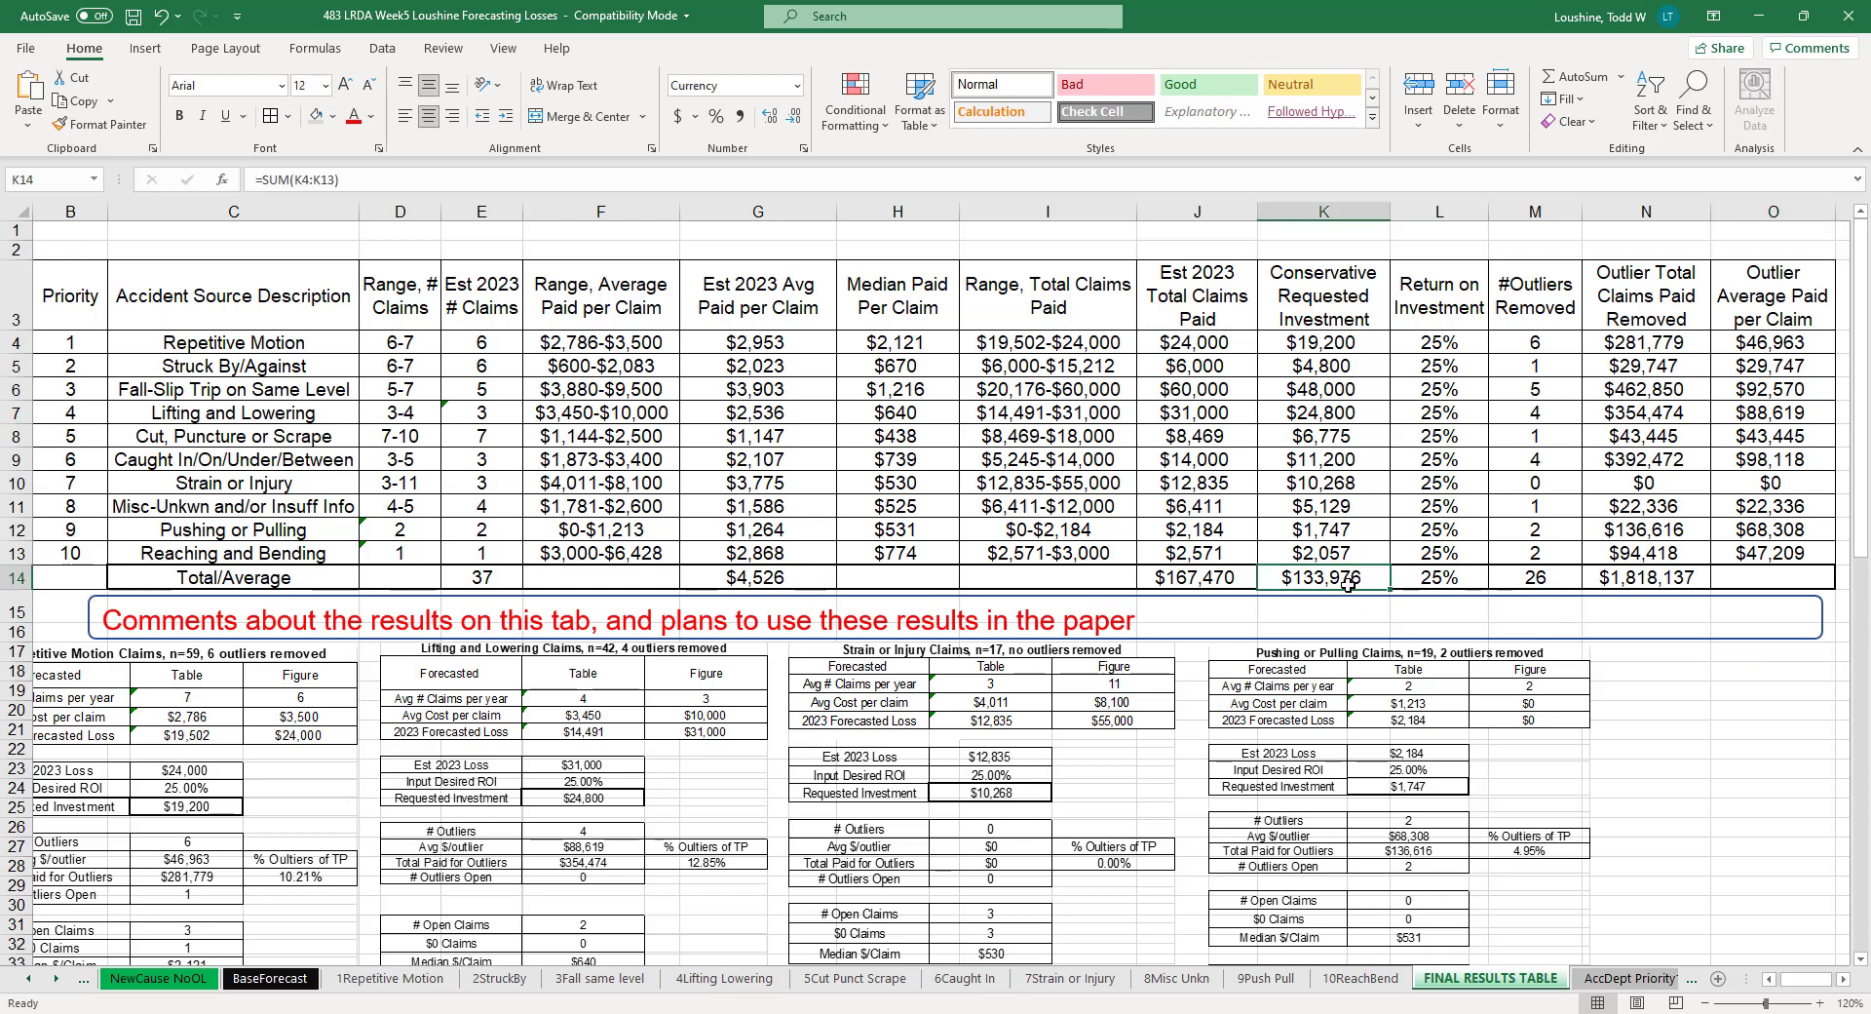
click(1230, 577)
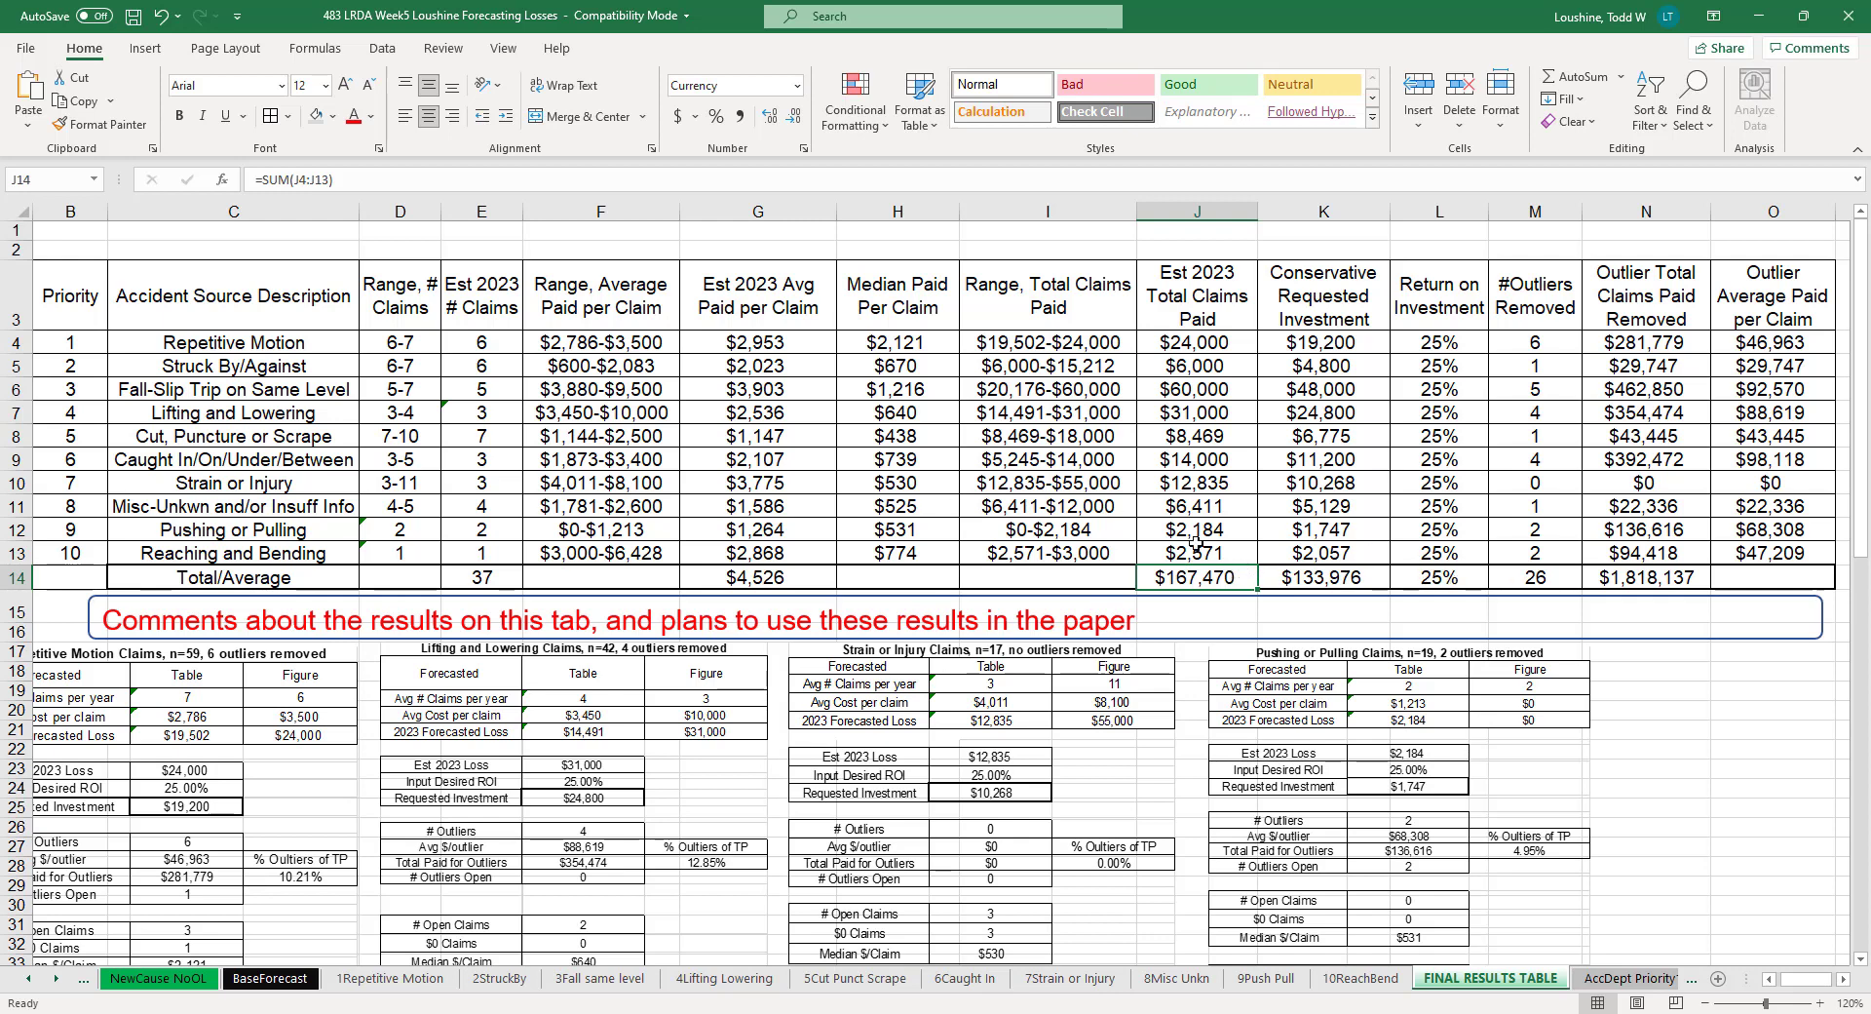
click(1696, 581)
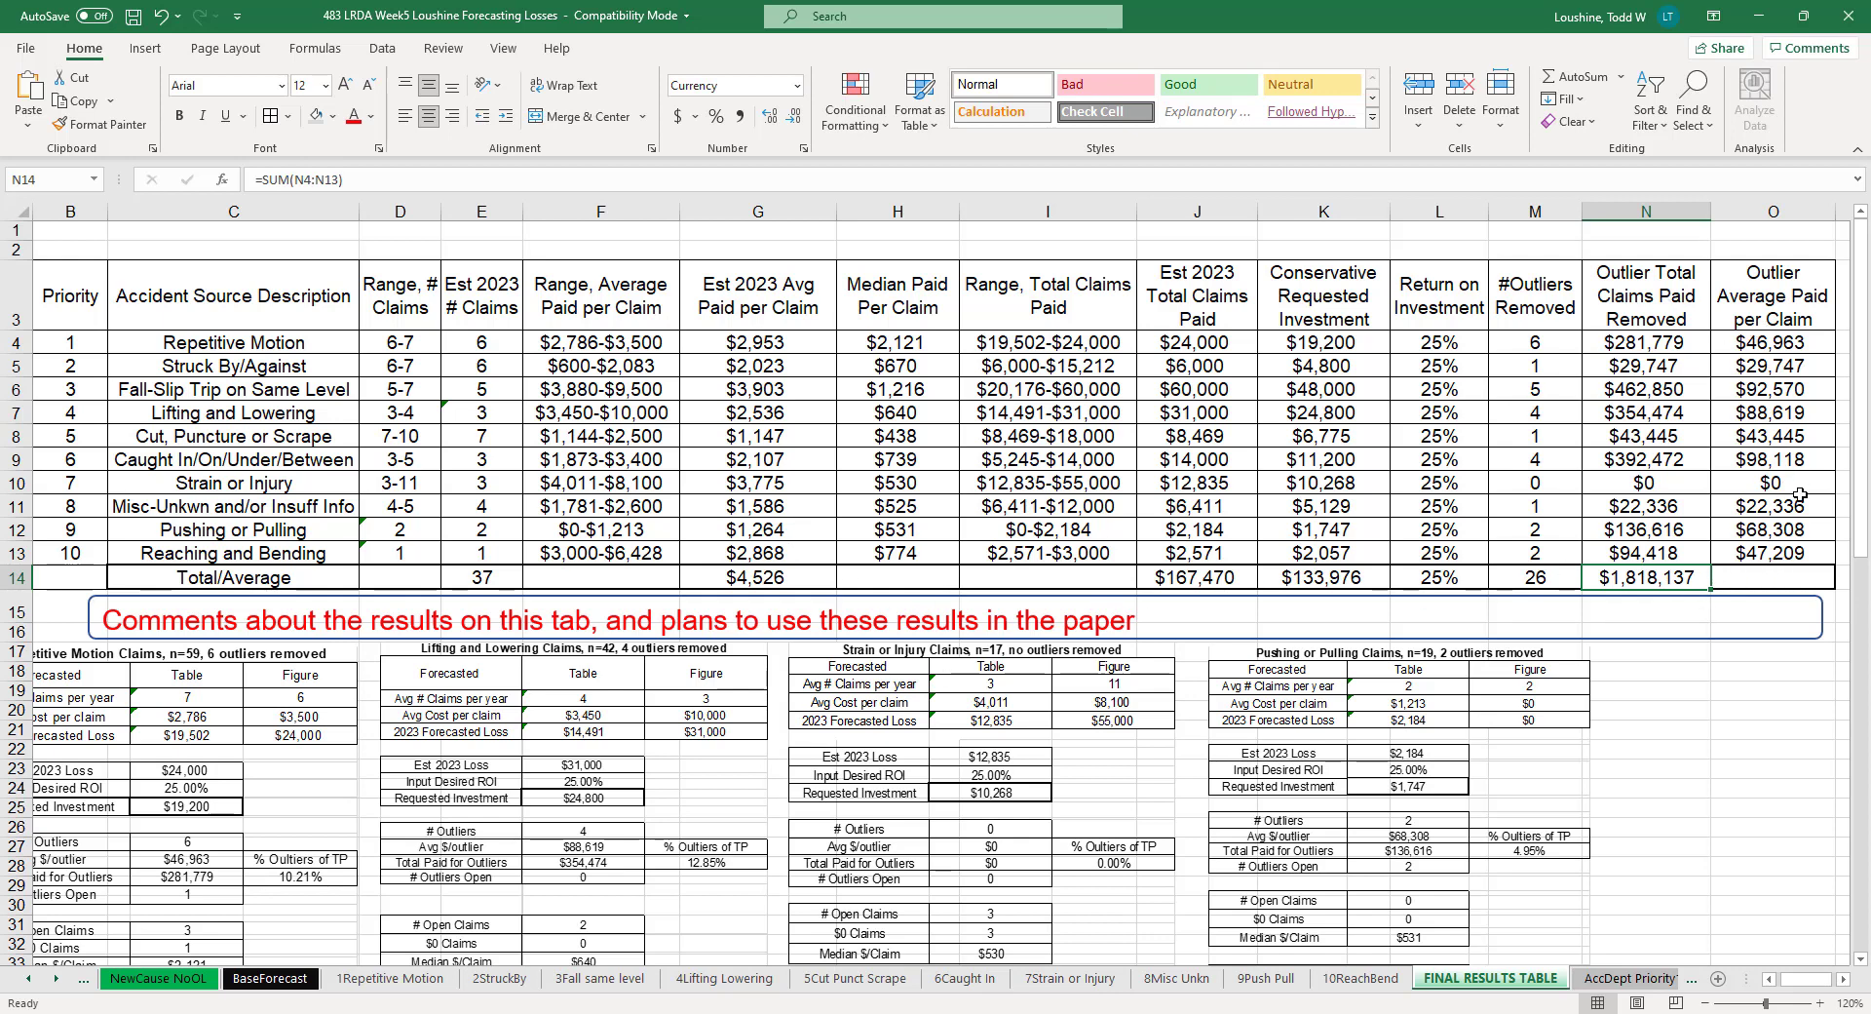
click(1558, 575)
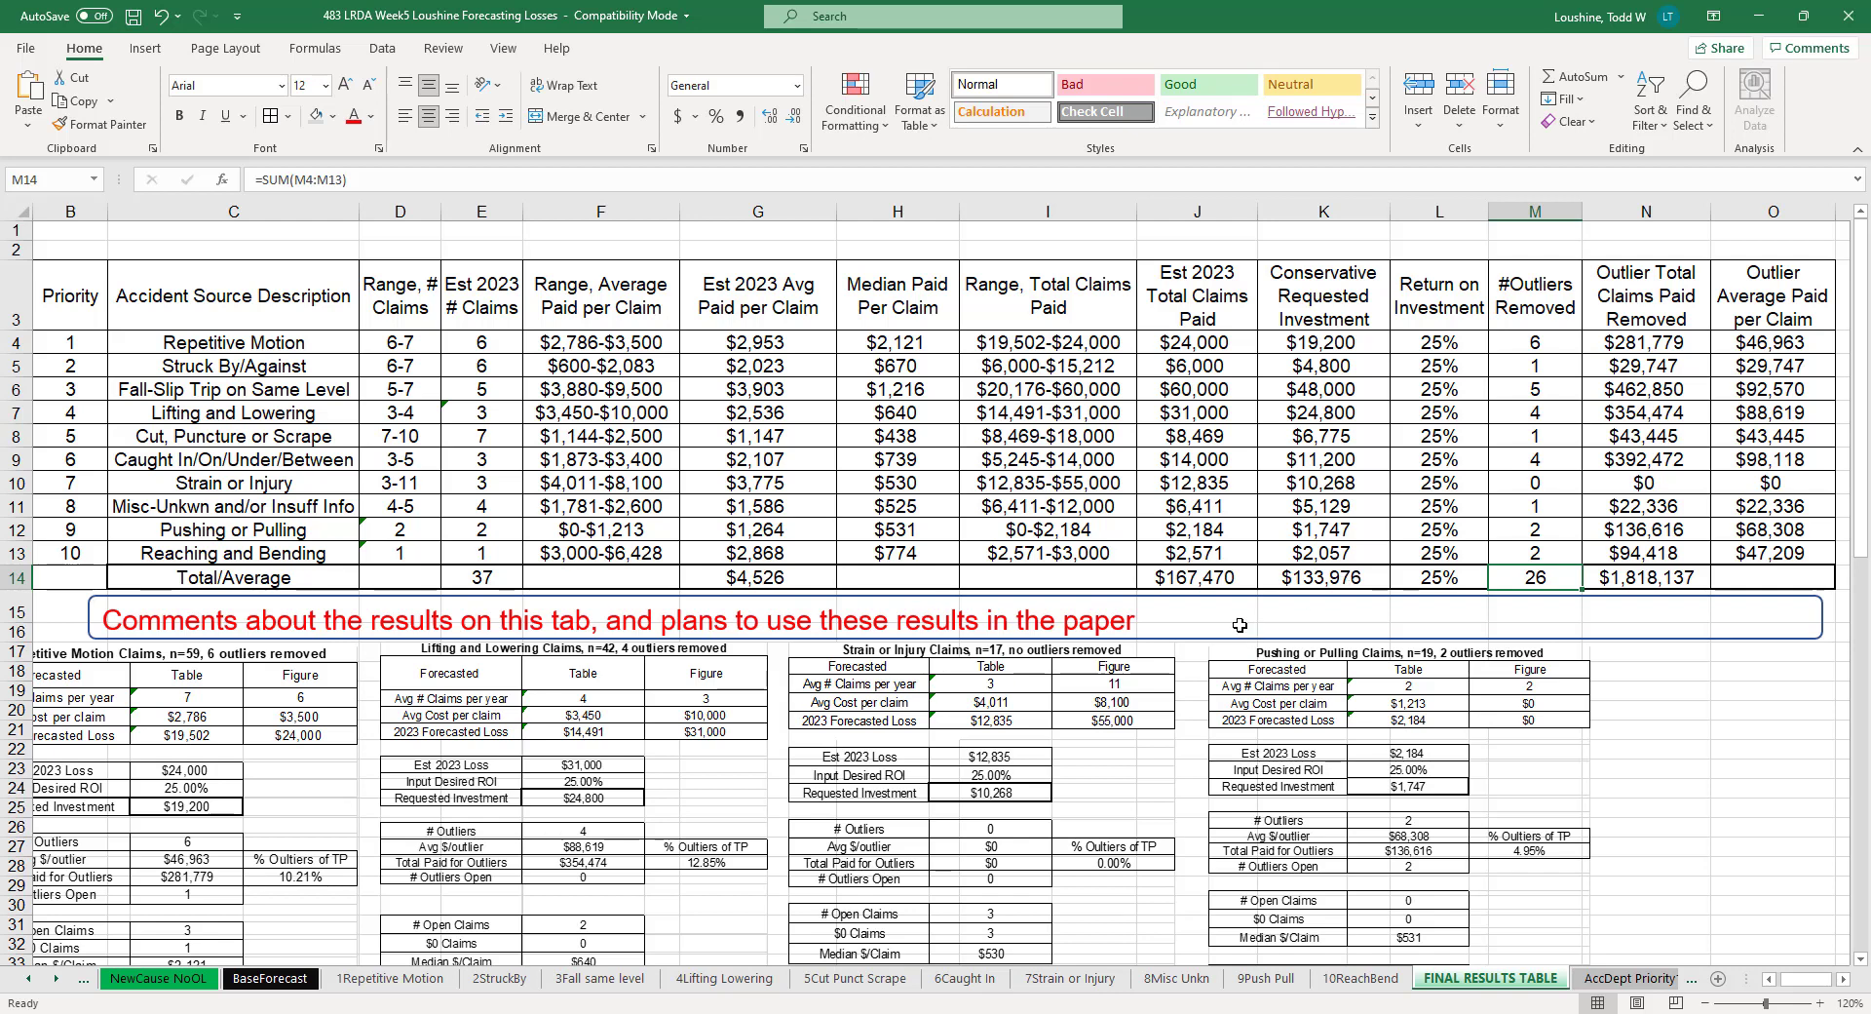
click(1340, 580)
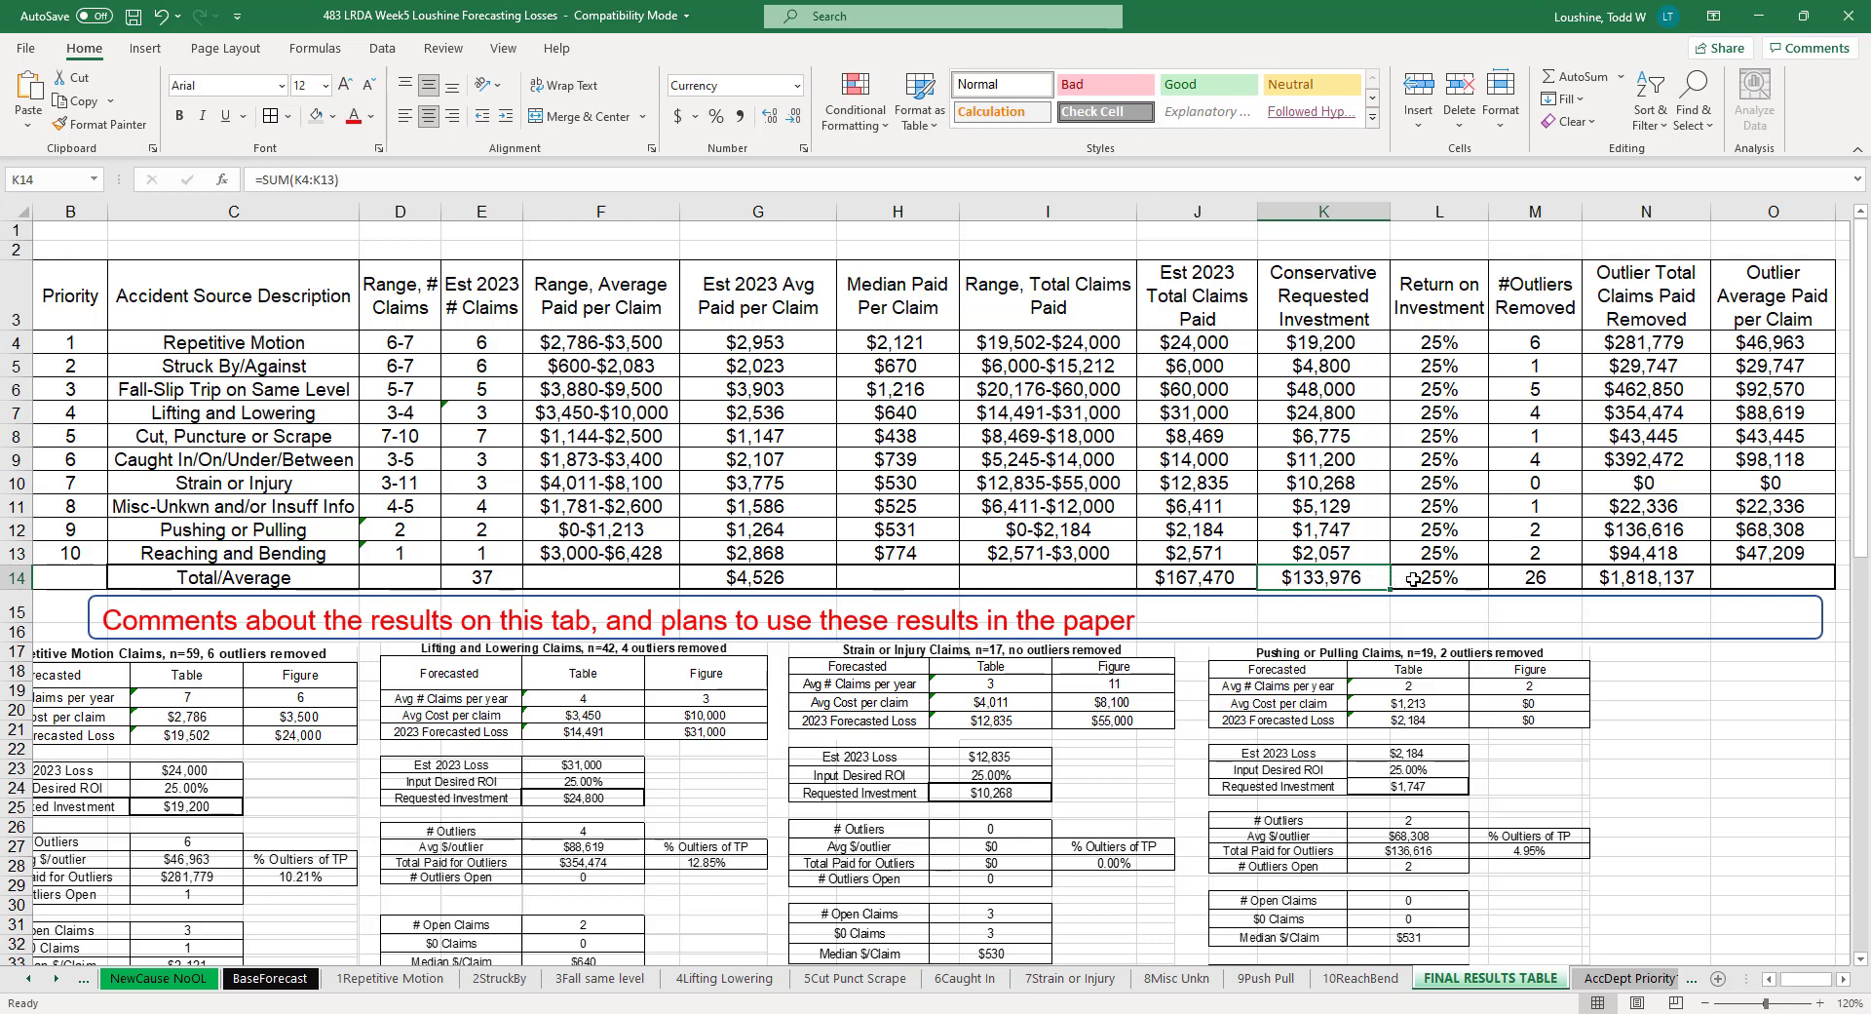
click(1646, 581)
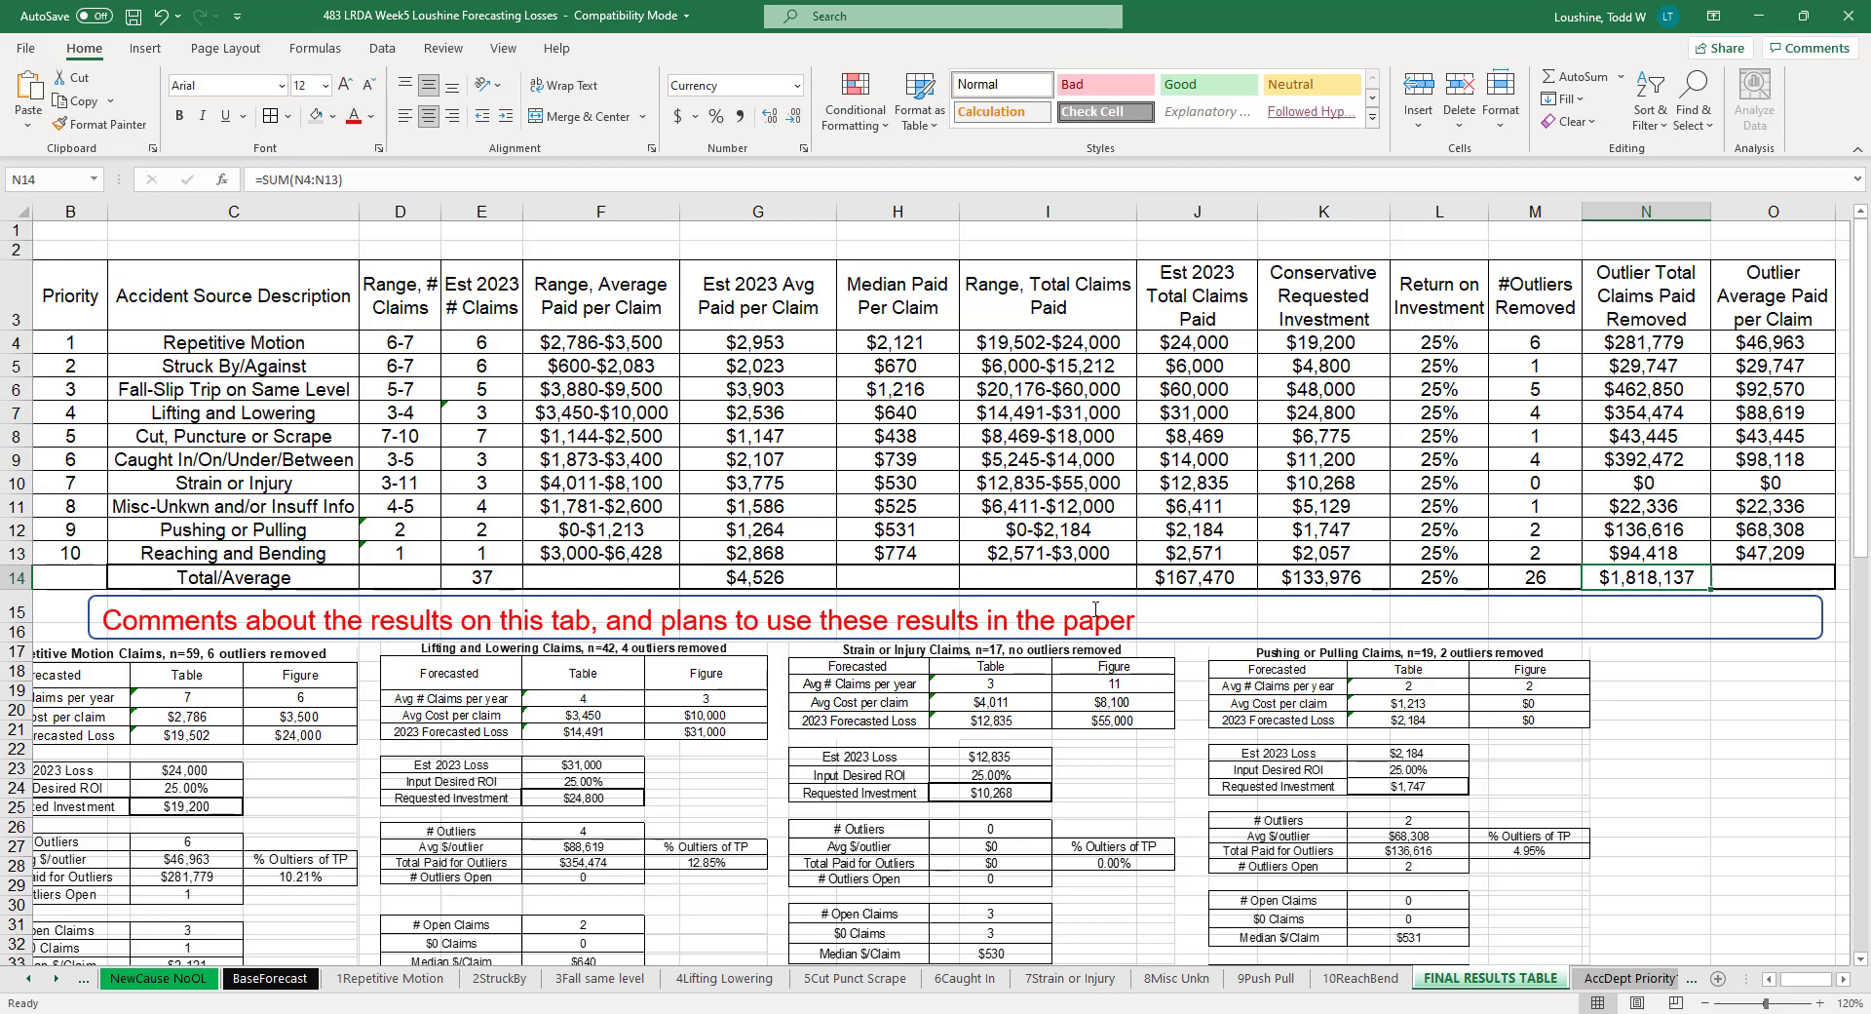
Step: Scroll back to the first sheet tabs and look through the Policy Info sheet
click(29, 978)
click(29, 978)
click(29, 979)
click(29, 979)
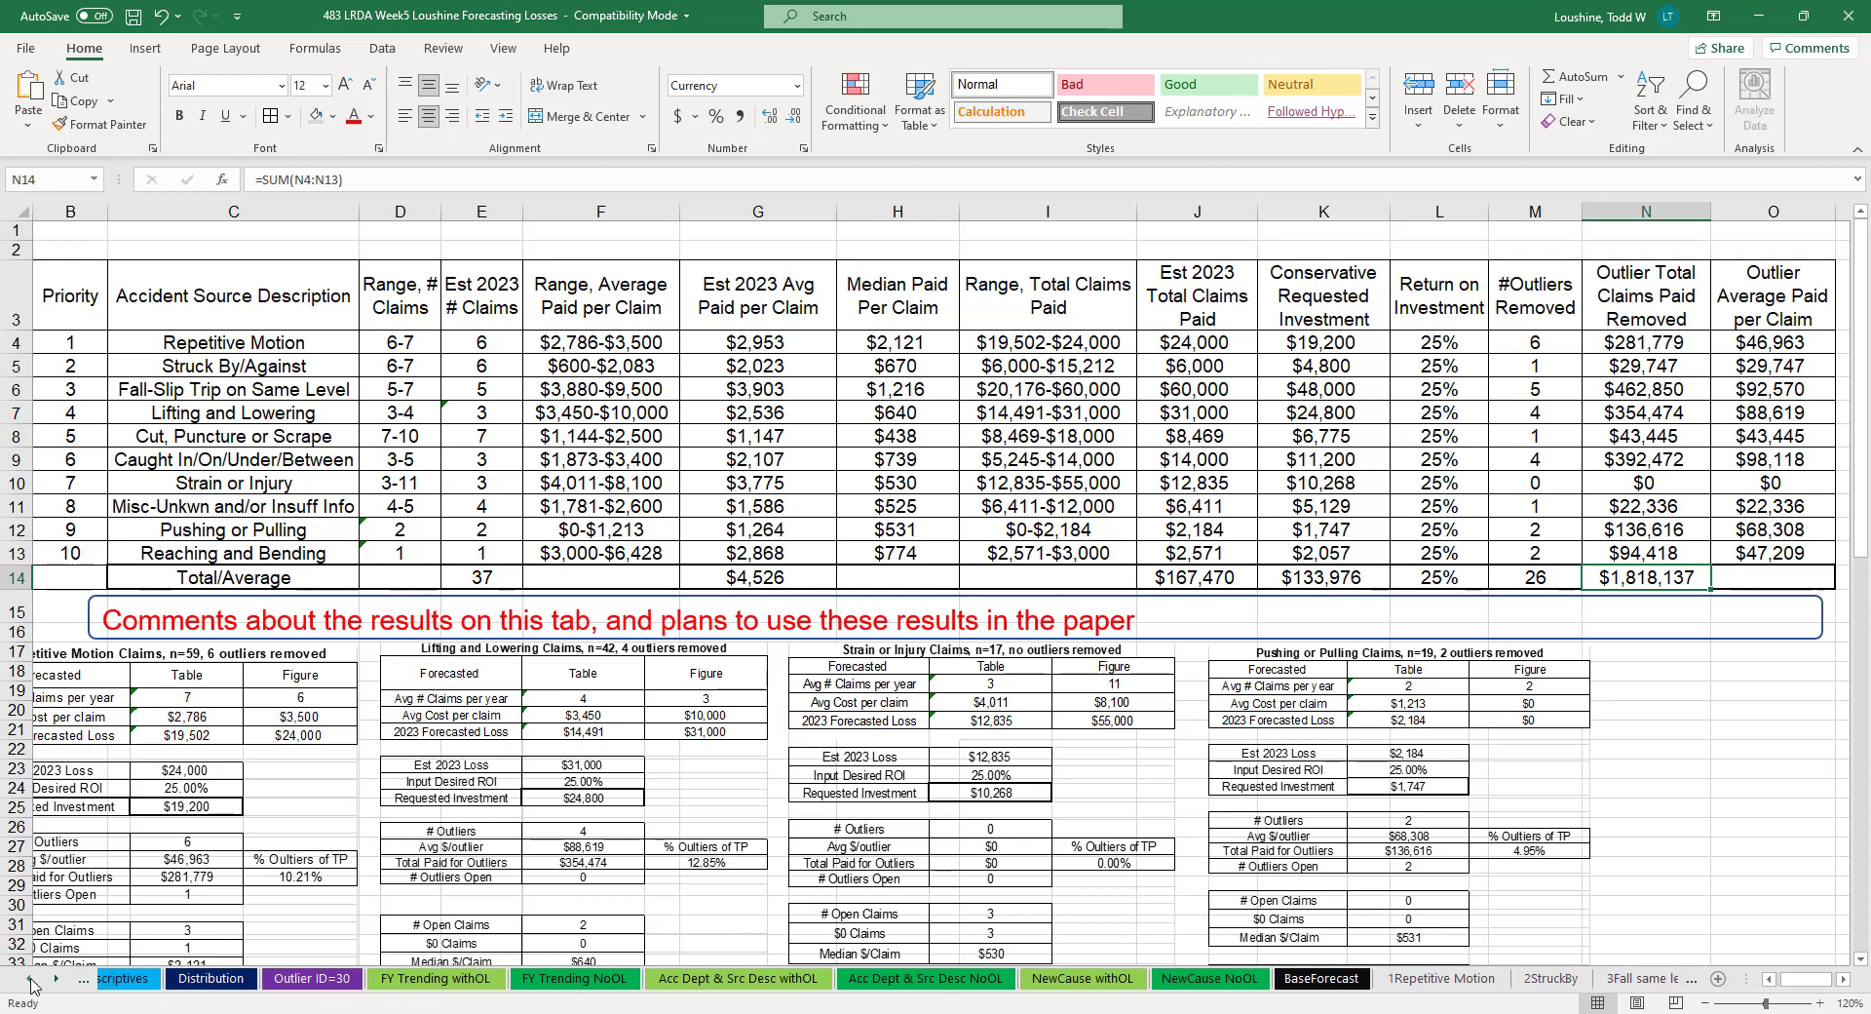
click(30, 978)
click(29, 978)
click(29, 978)
click(136, 979)
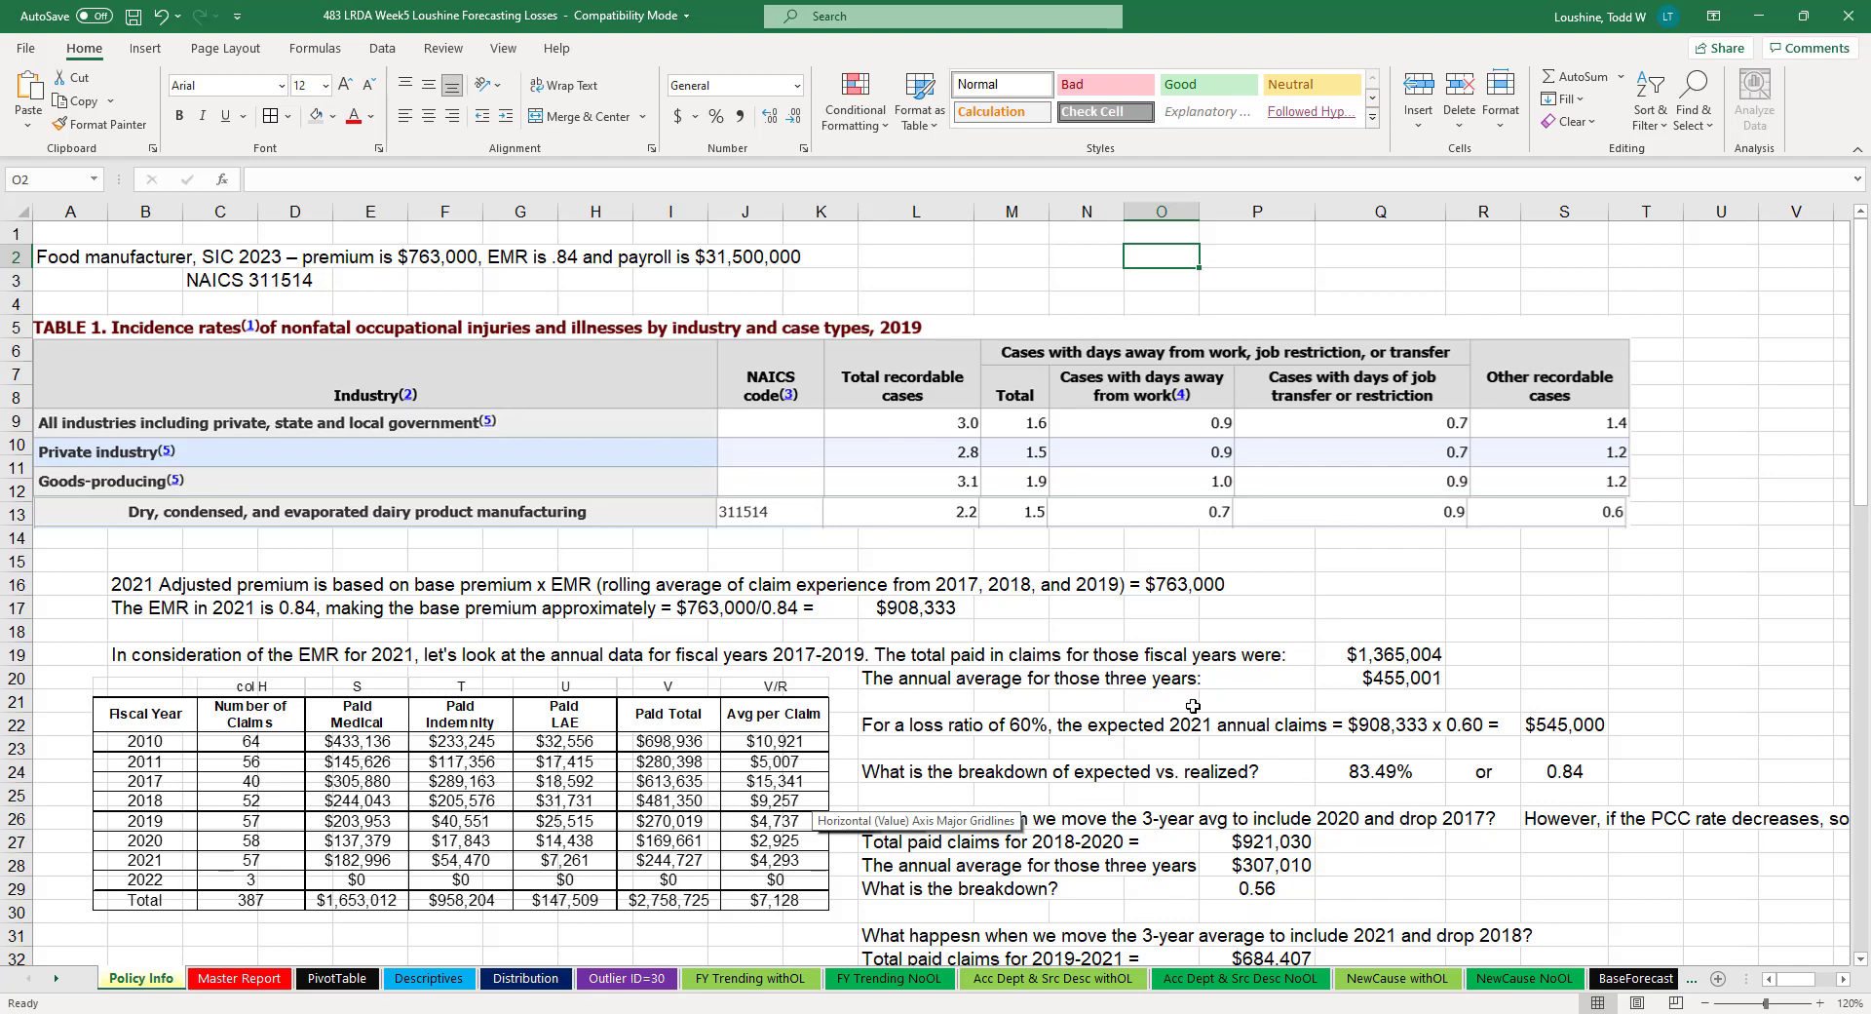
scroll(1521, 757, down, 7)
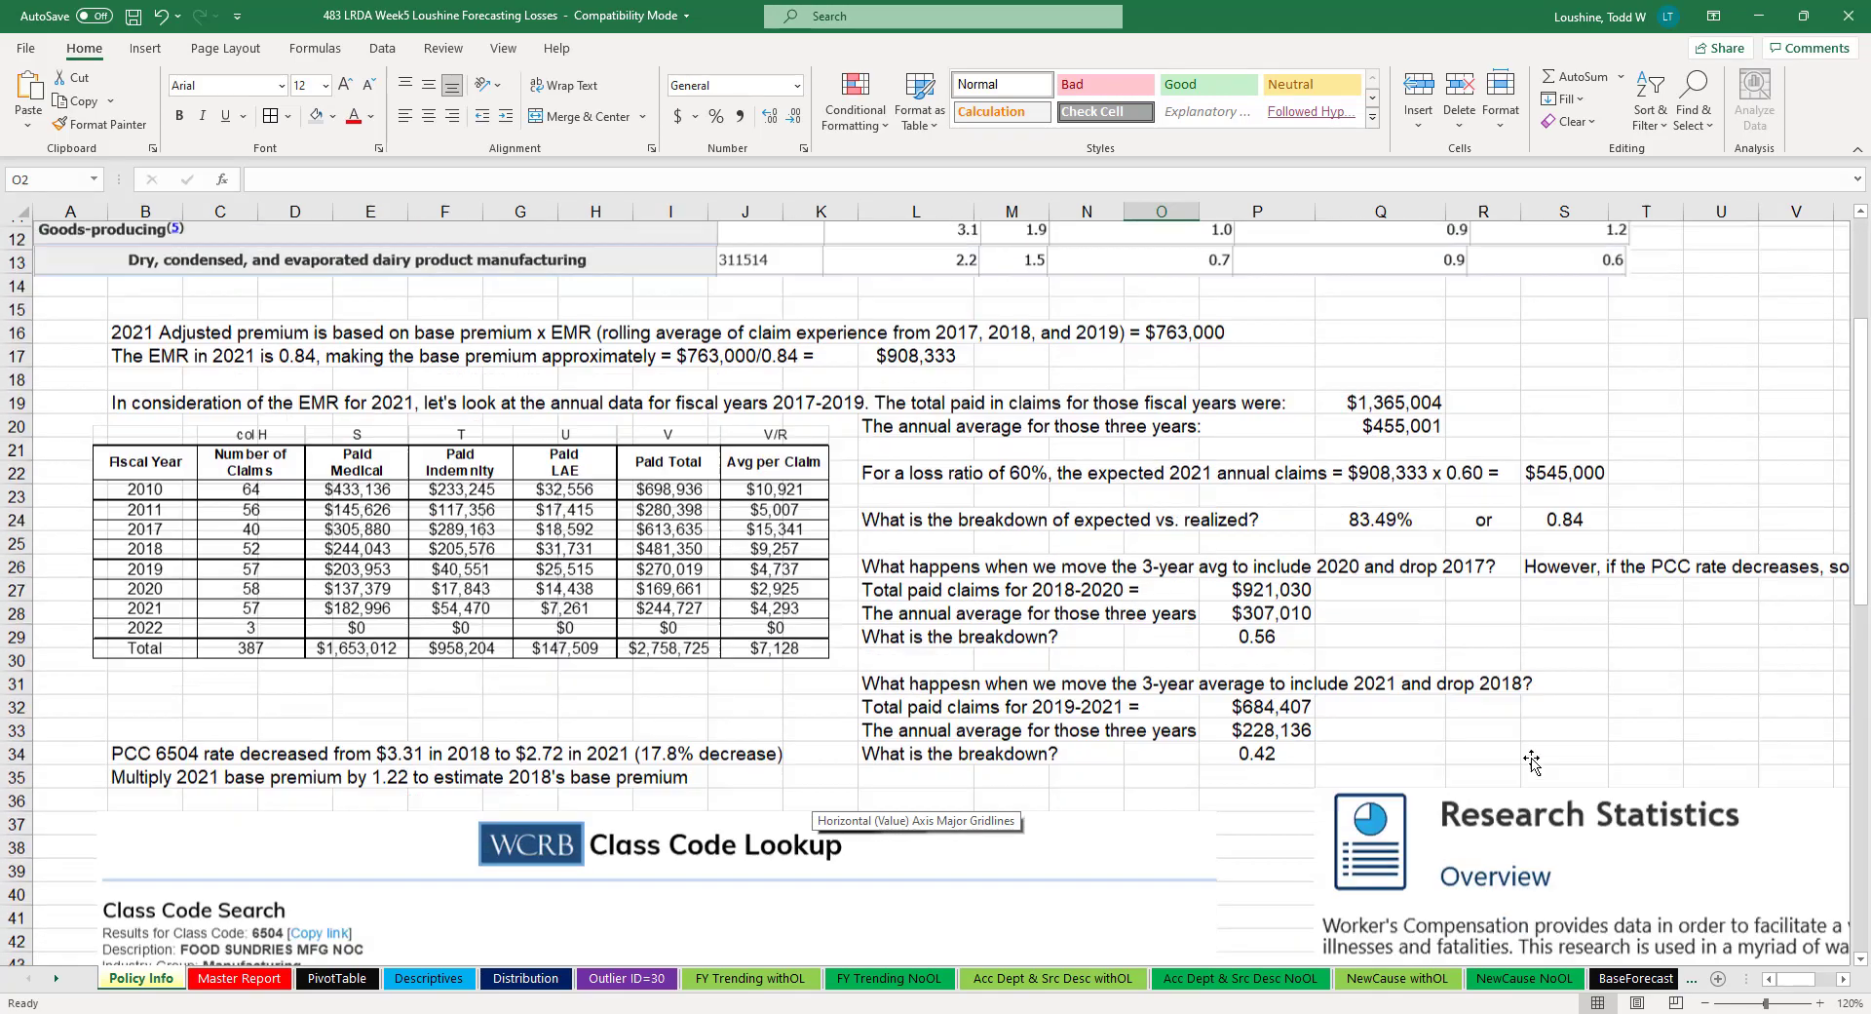
scroll(1537, 763, down, 4)
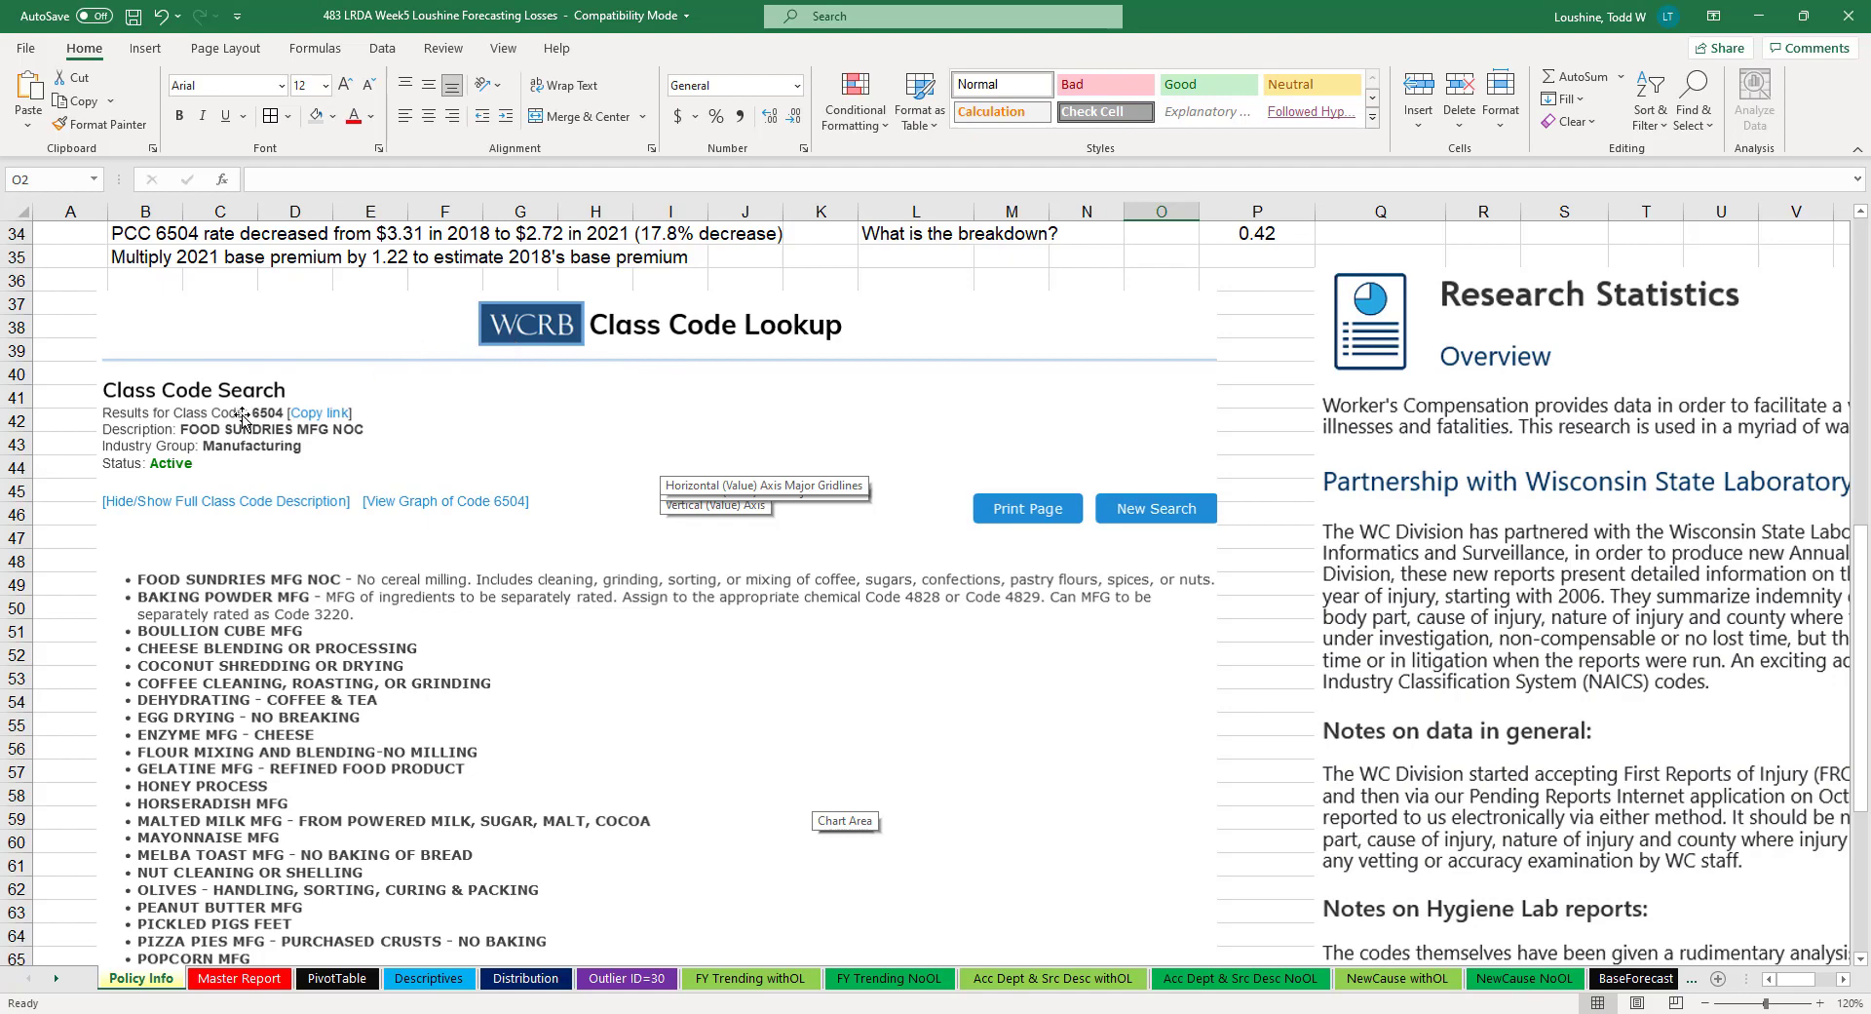
scroll(1572, 721, down, 4)
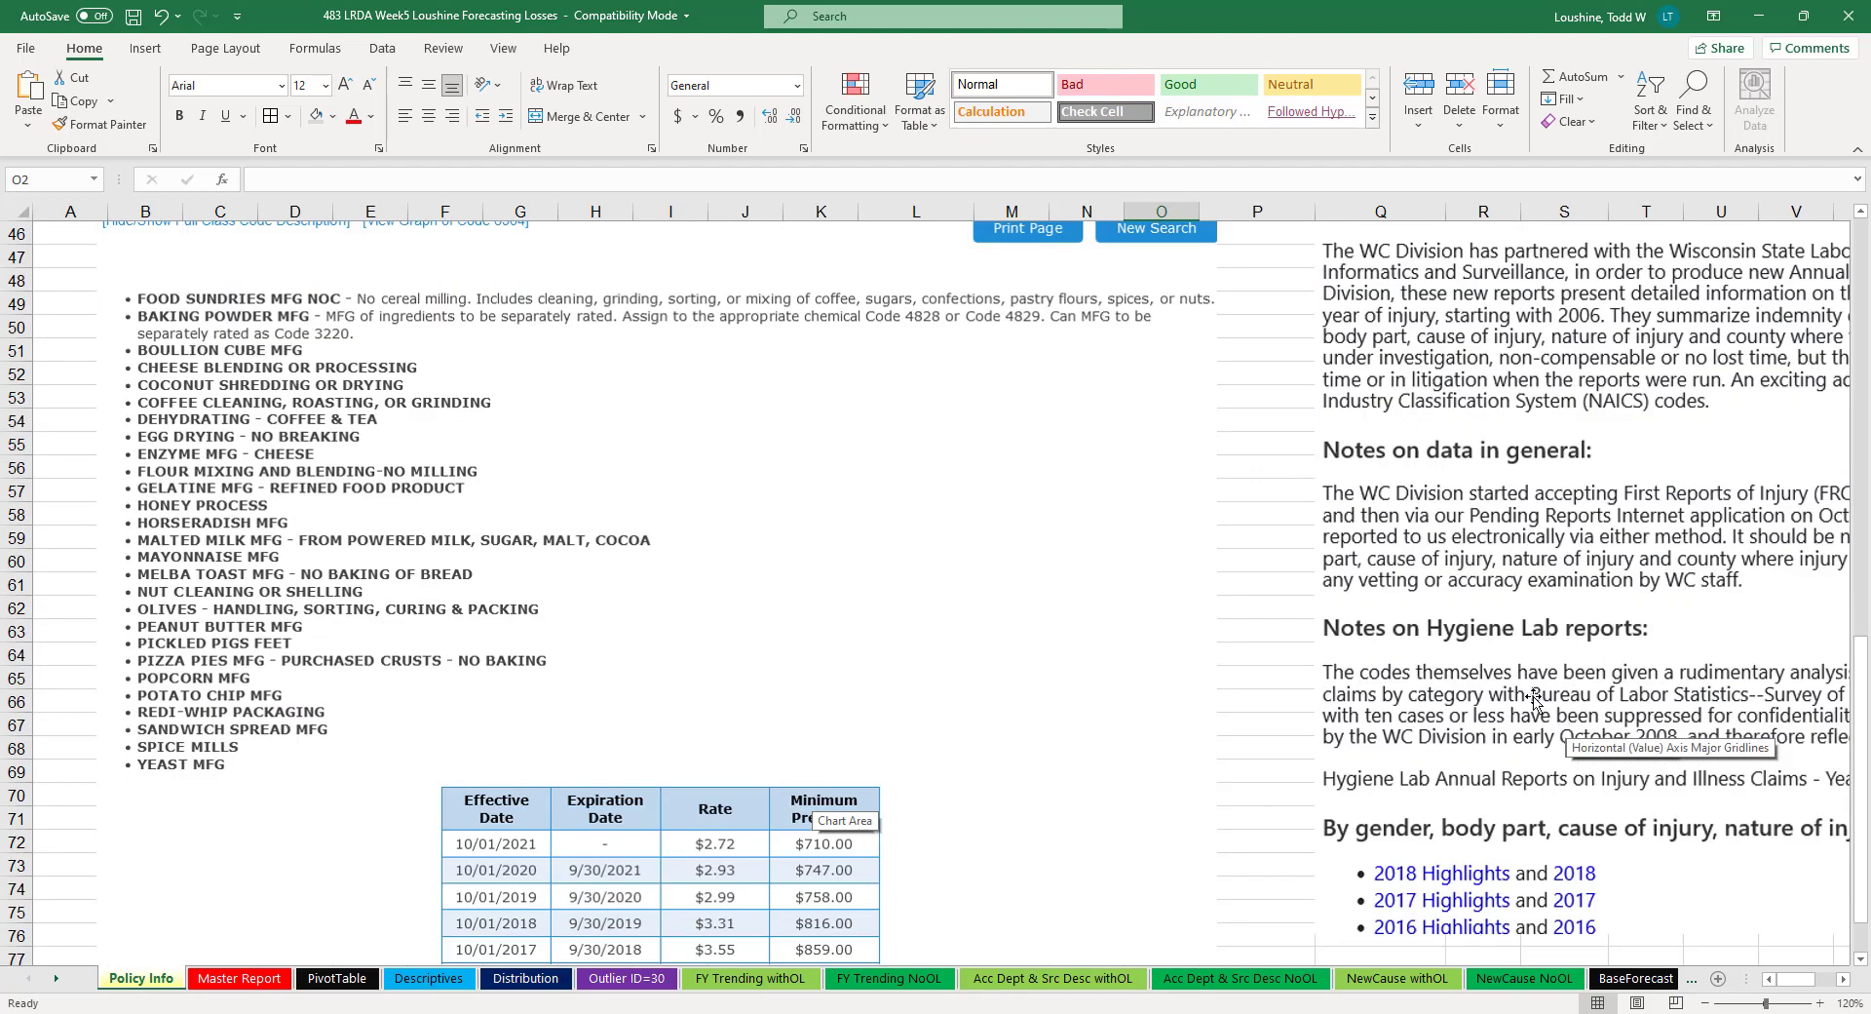
scroll(1533, 702, up, 14)
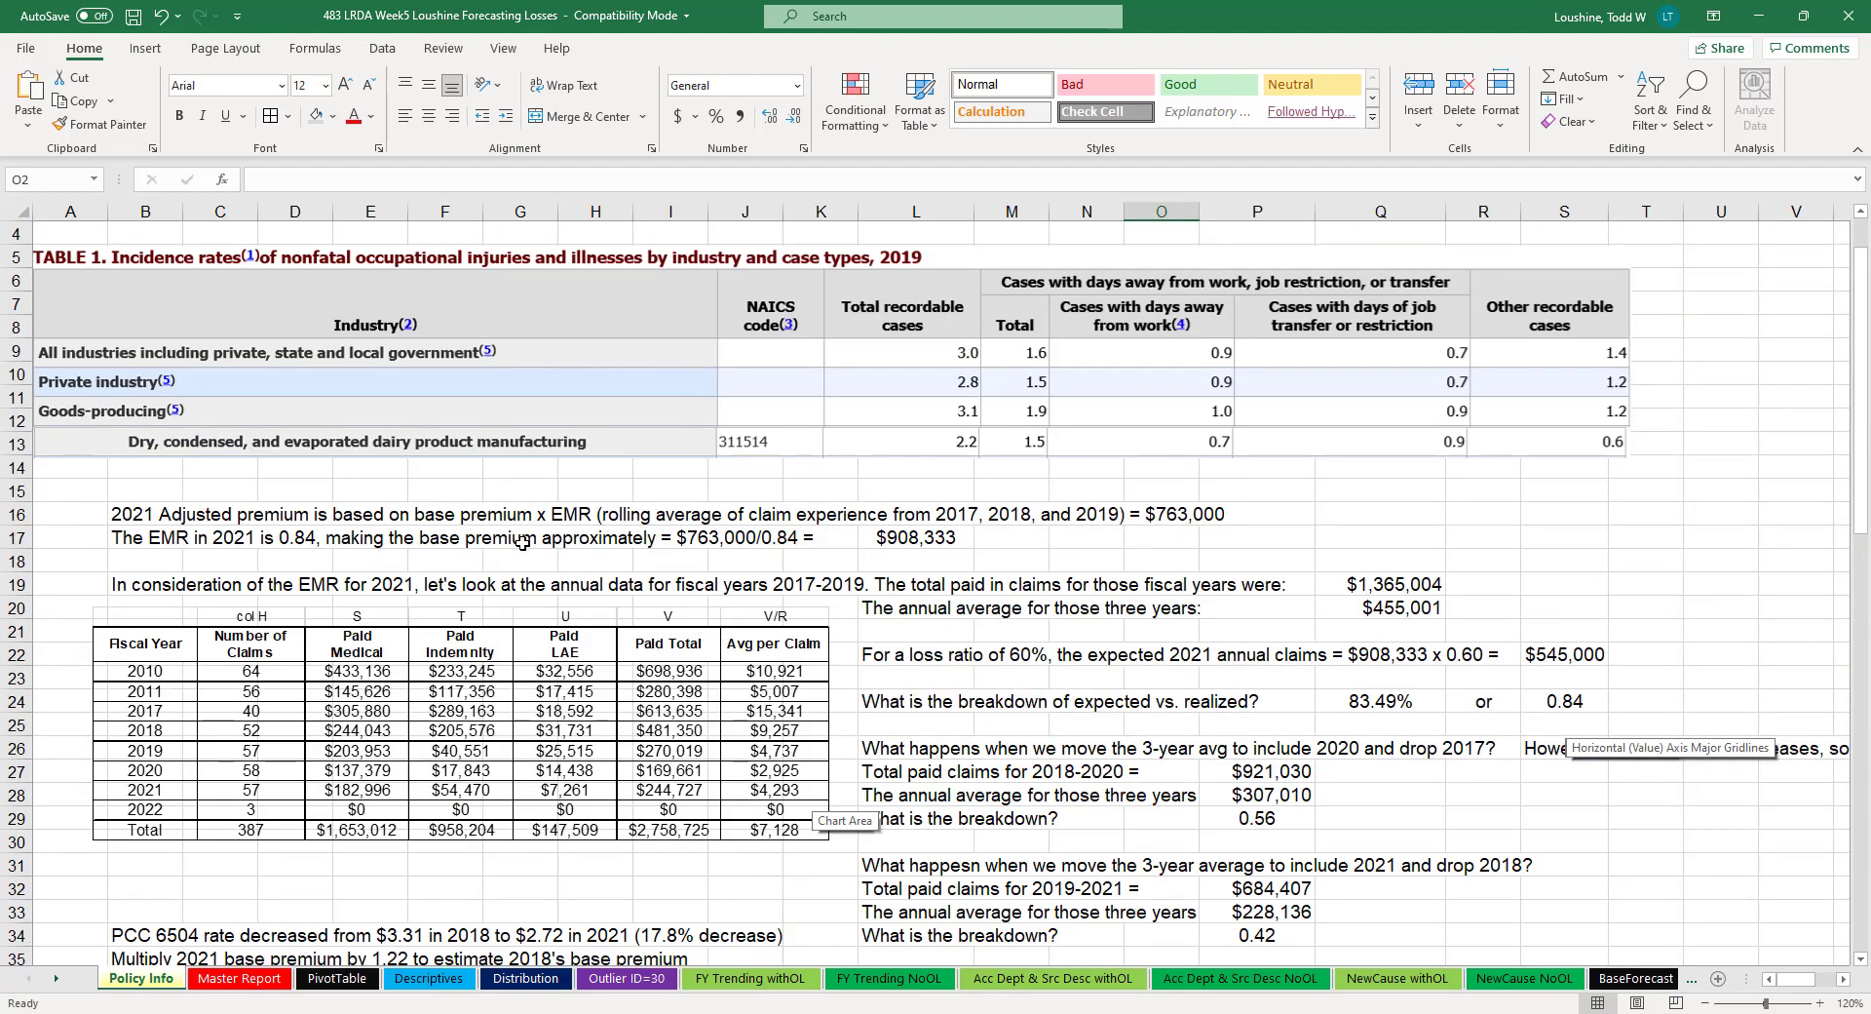
Step: Look over the Master Report and PivotTable sheets, then open Descriptives
click(253, 980)
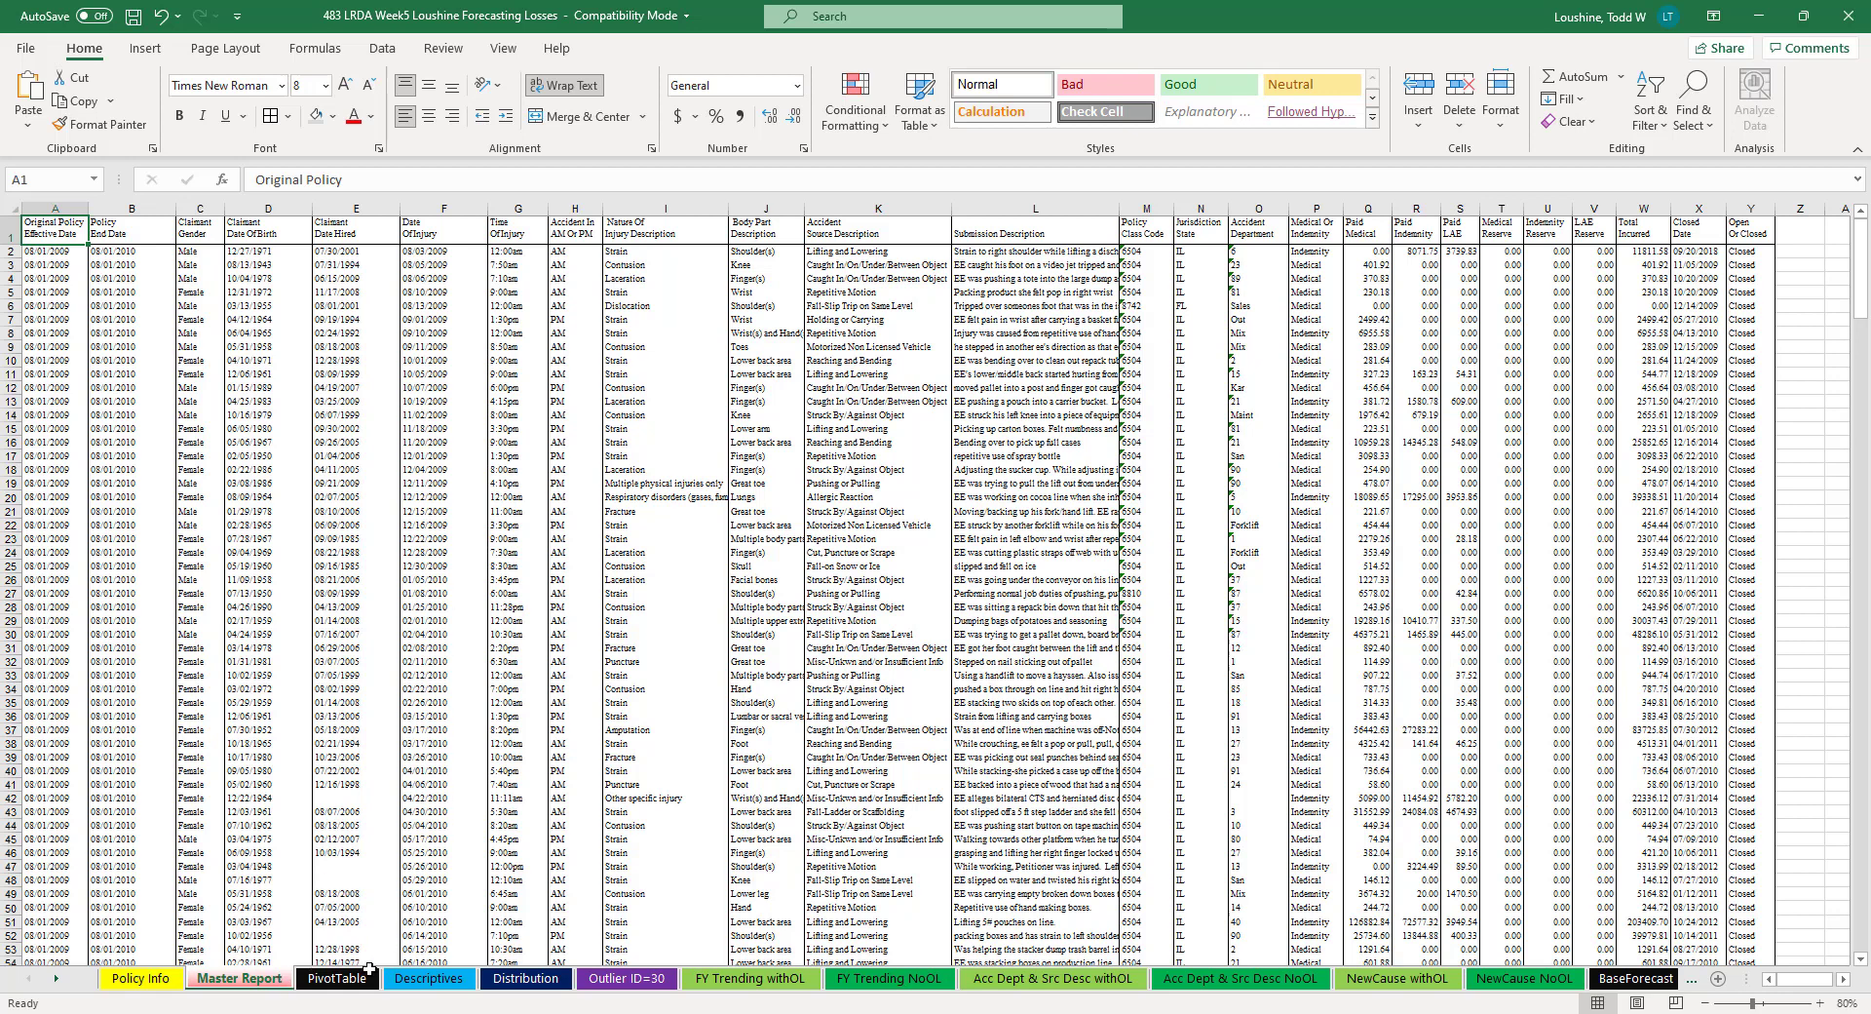
click(333, 979)
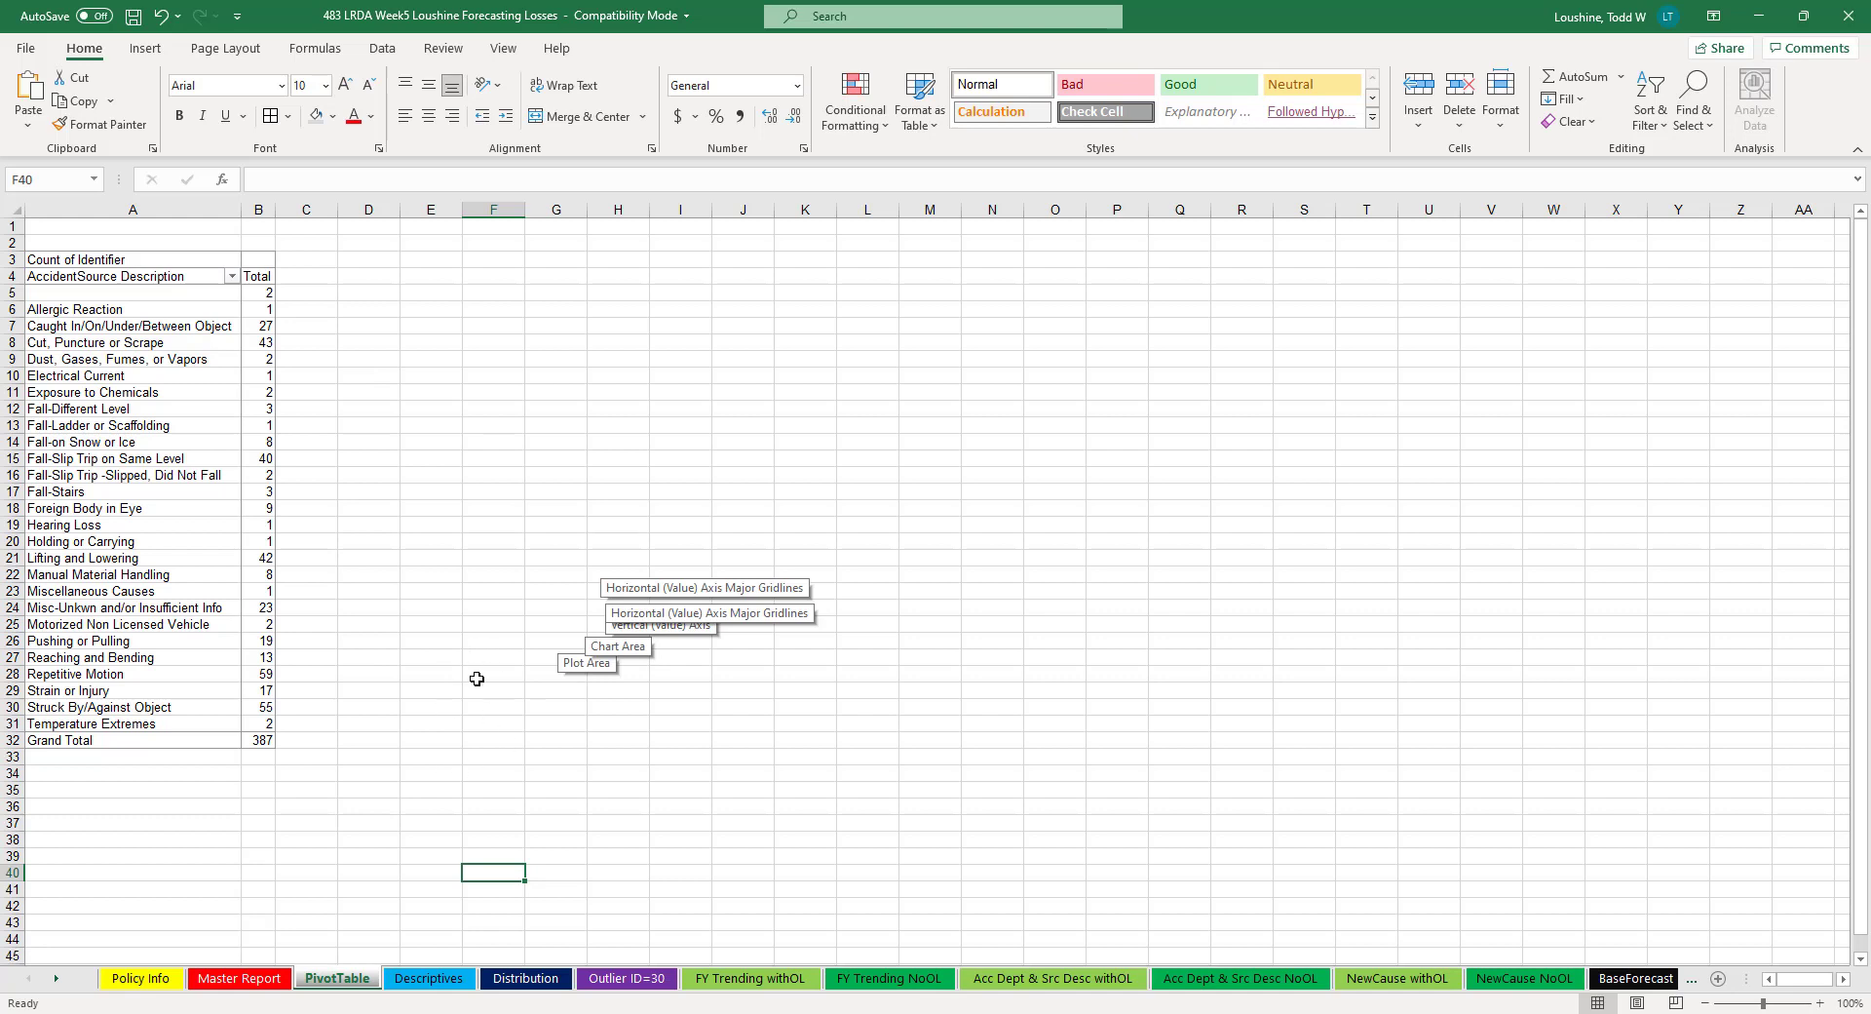
click(429, 977)
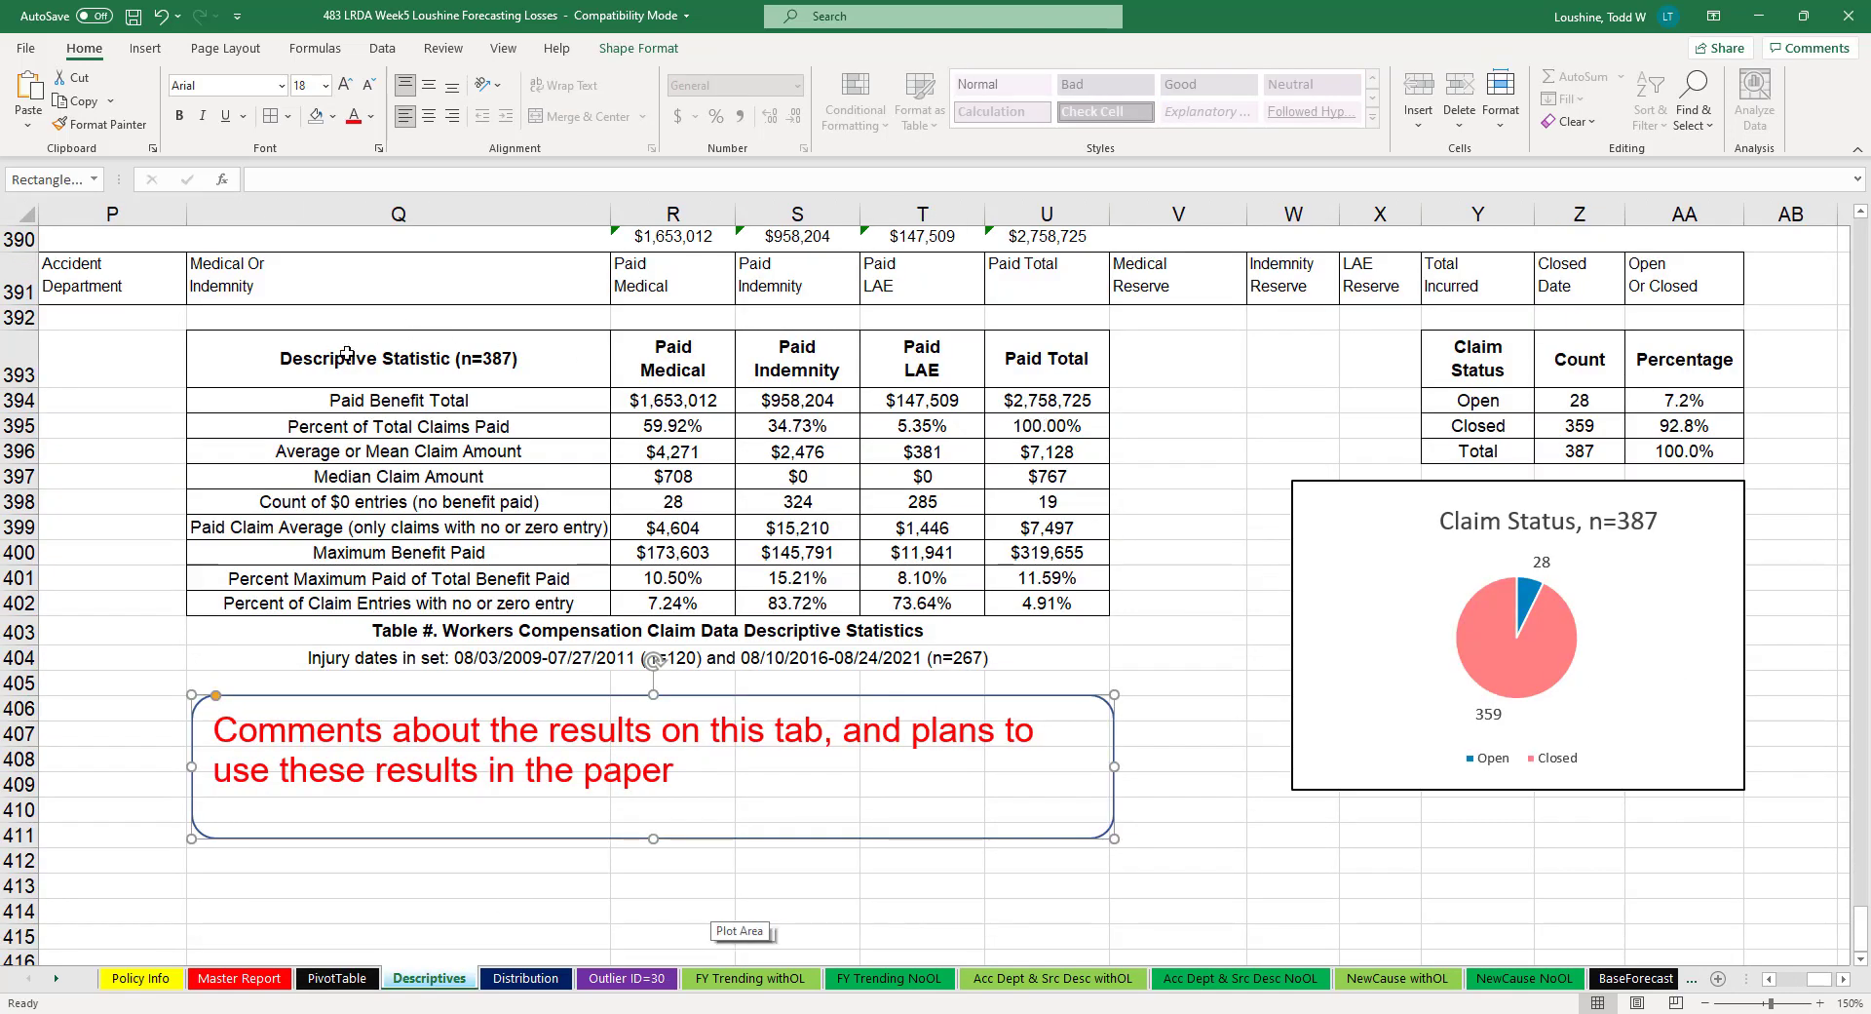
drag(332, 356, 1039, 607)
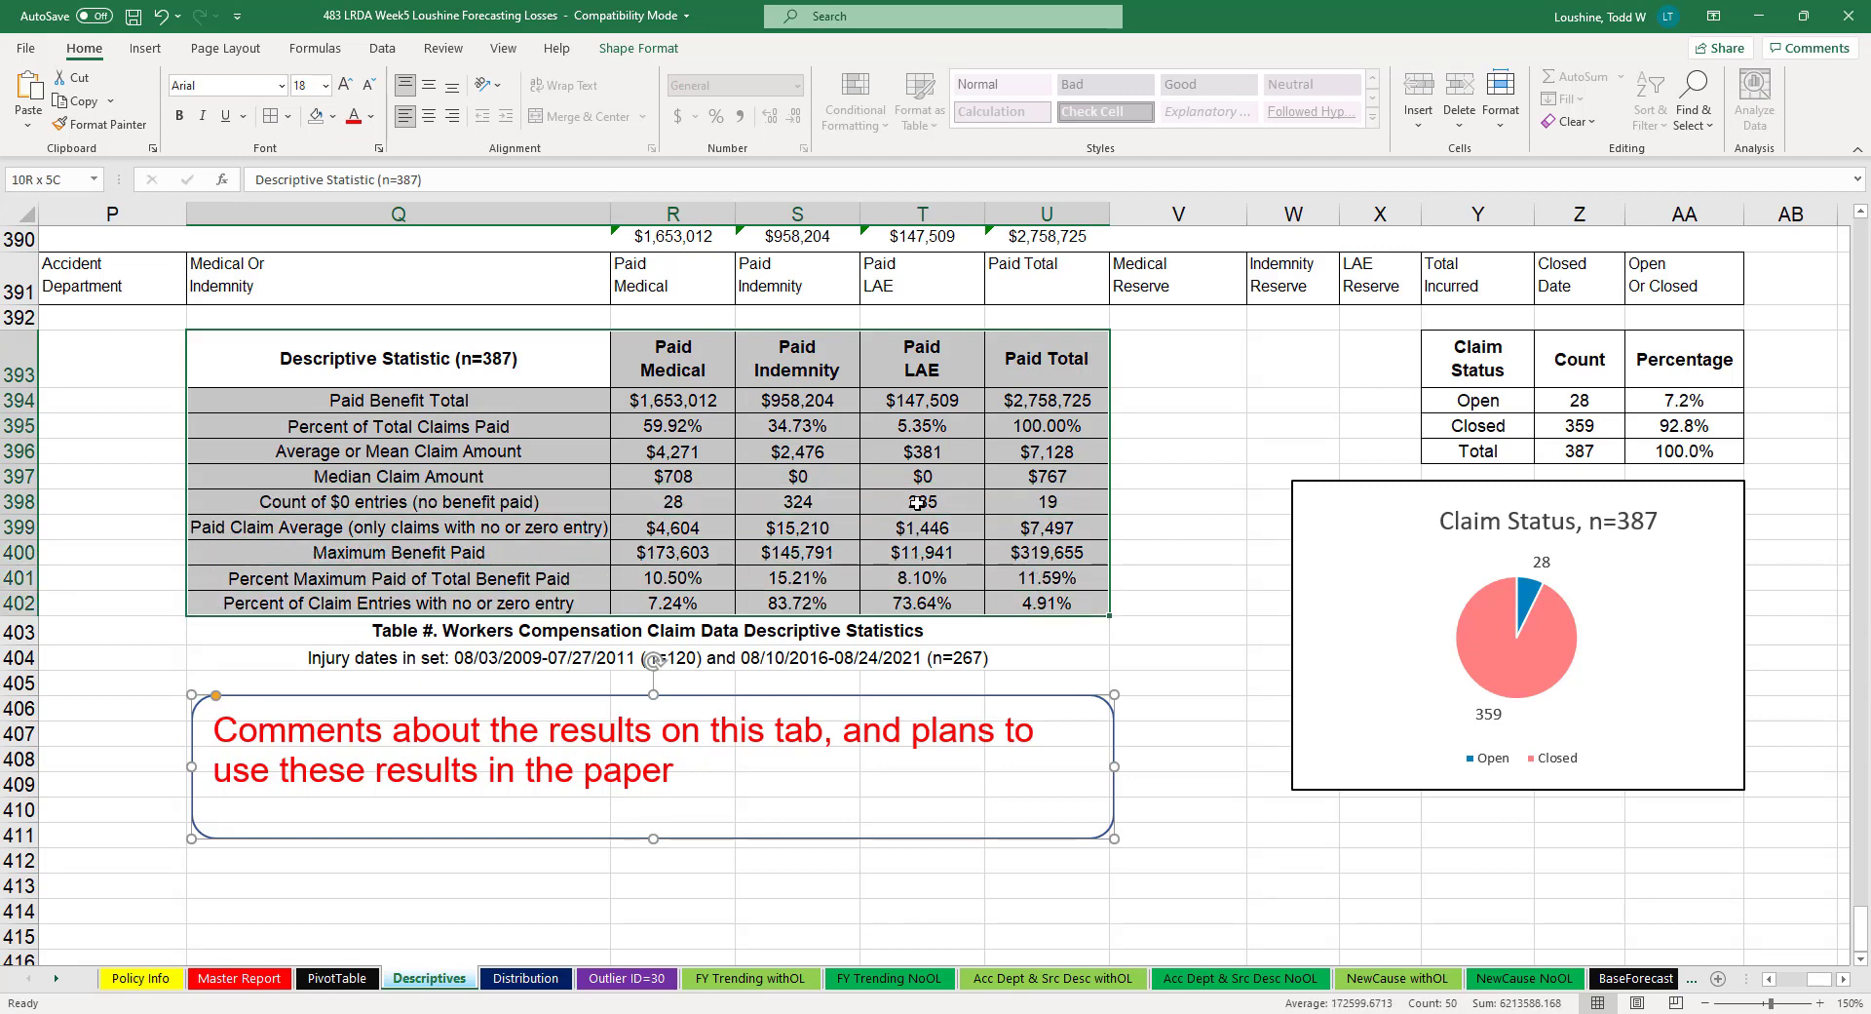
click(920, 112)
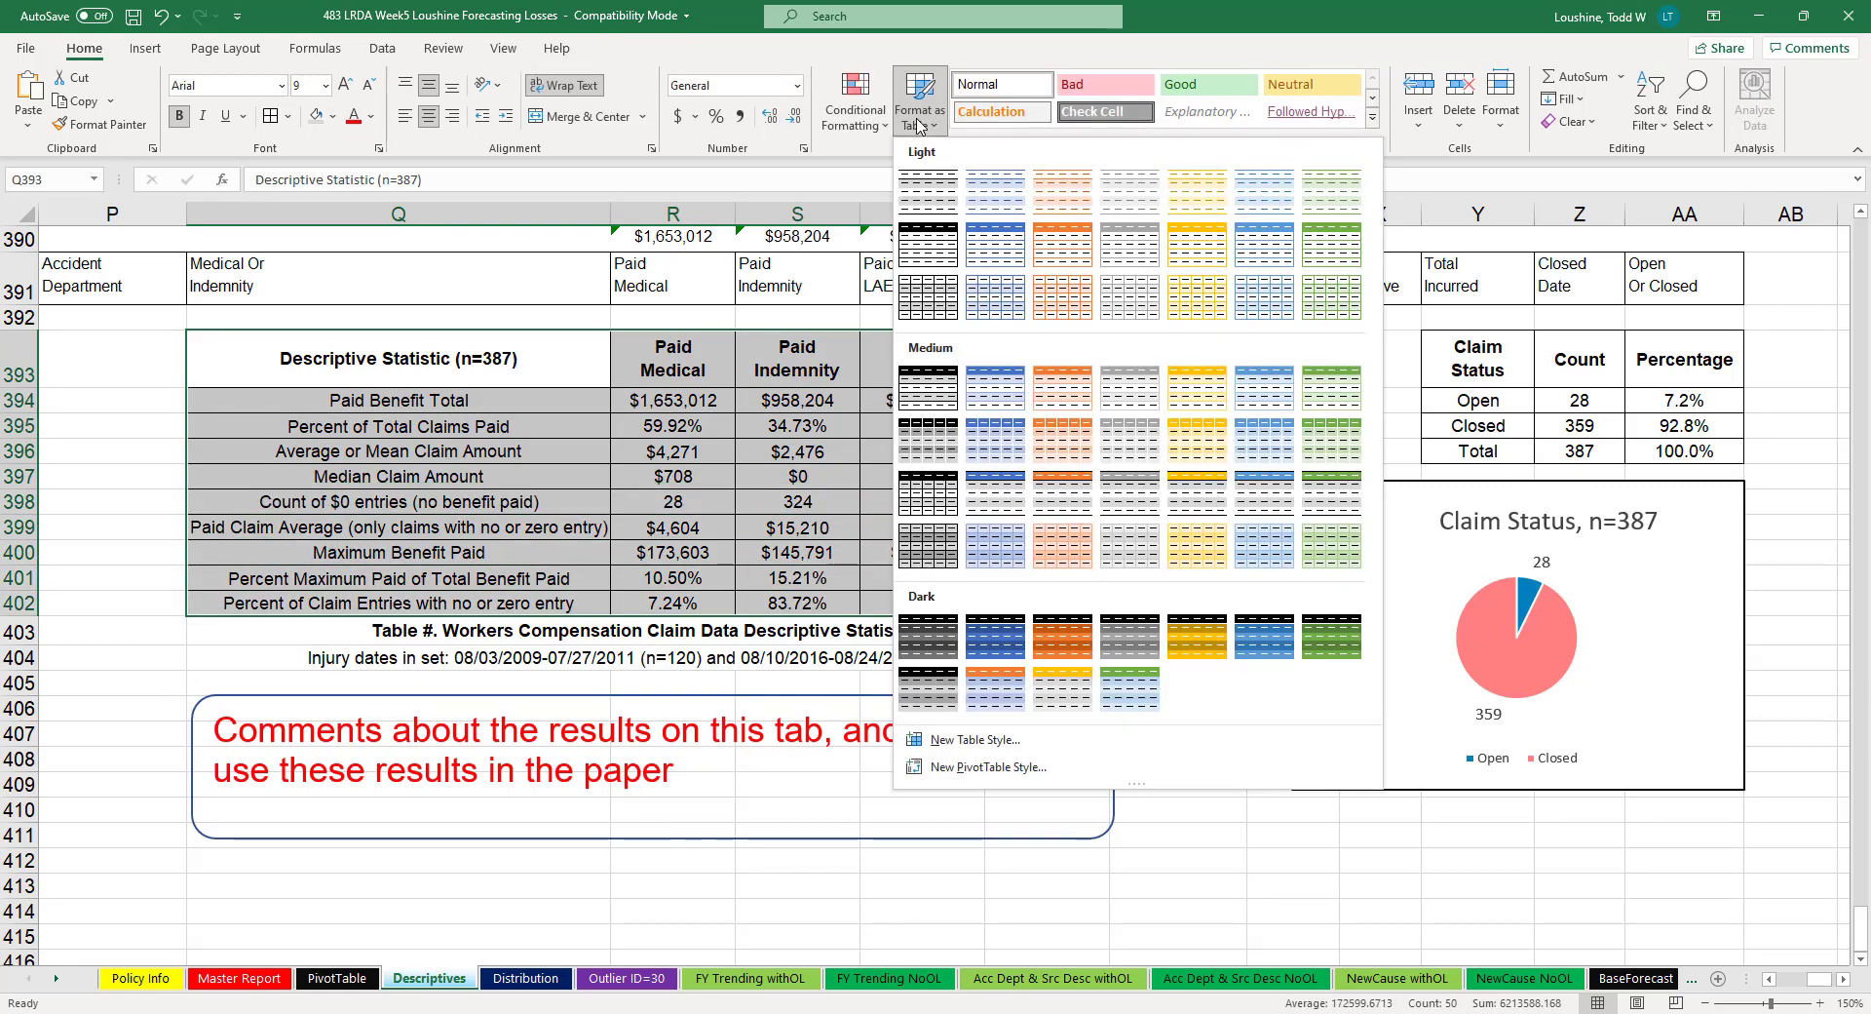
click(1018, 387)
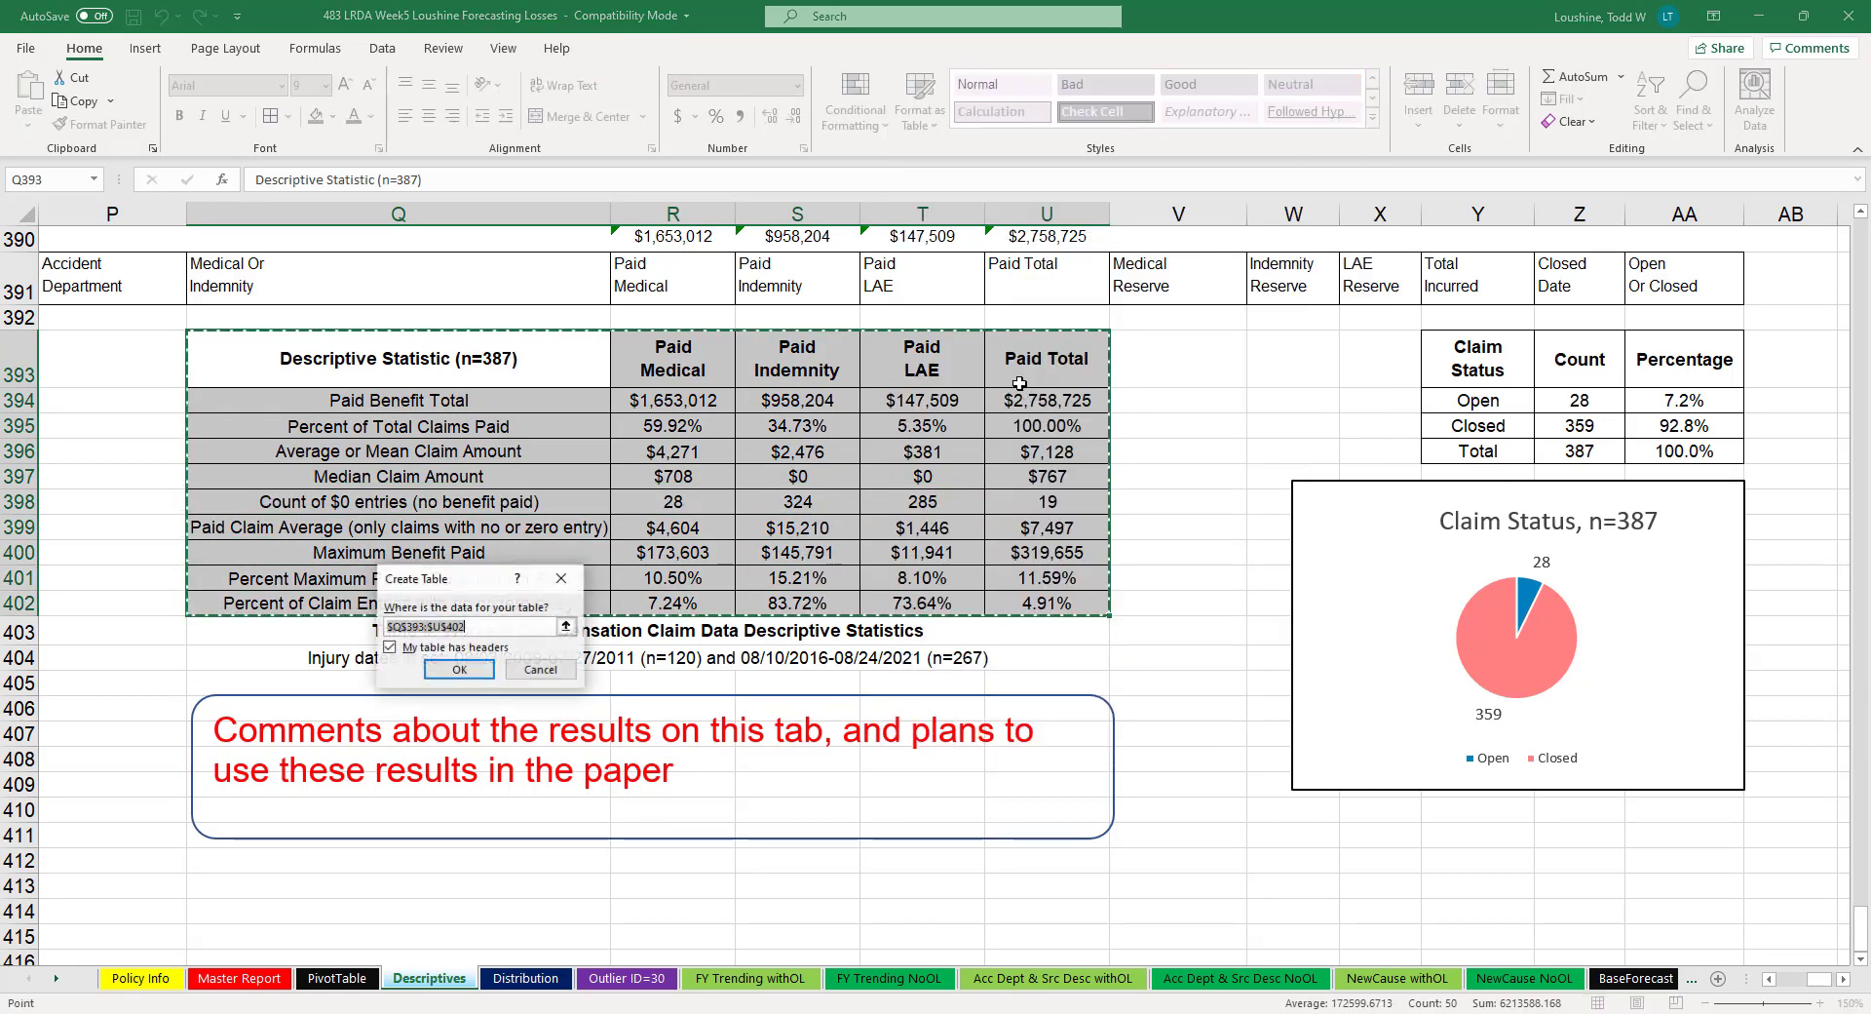
click(460, 669)
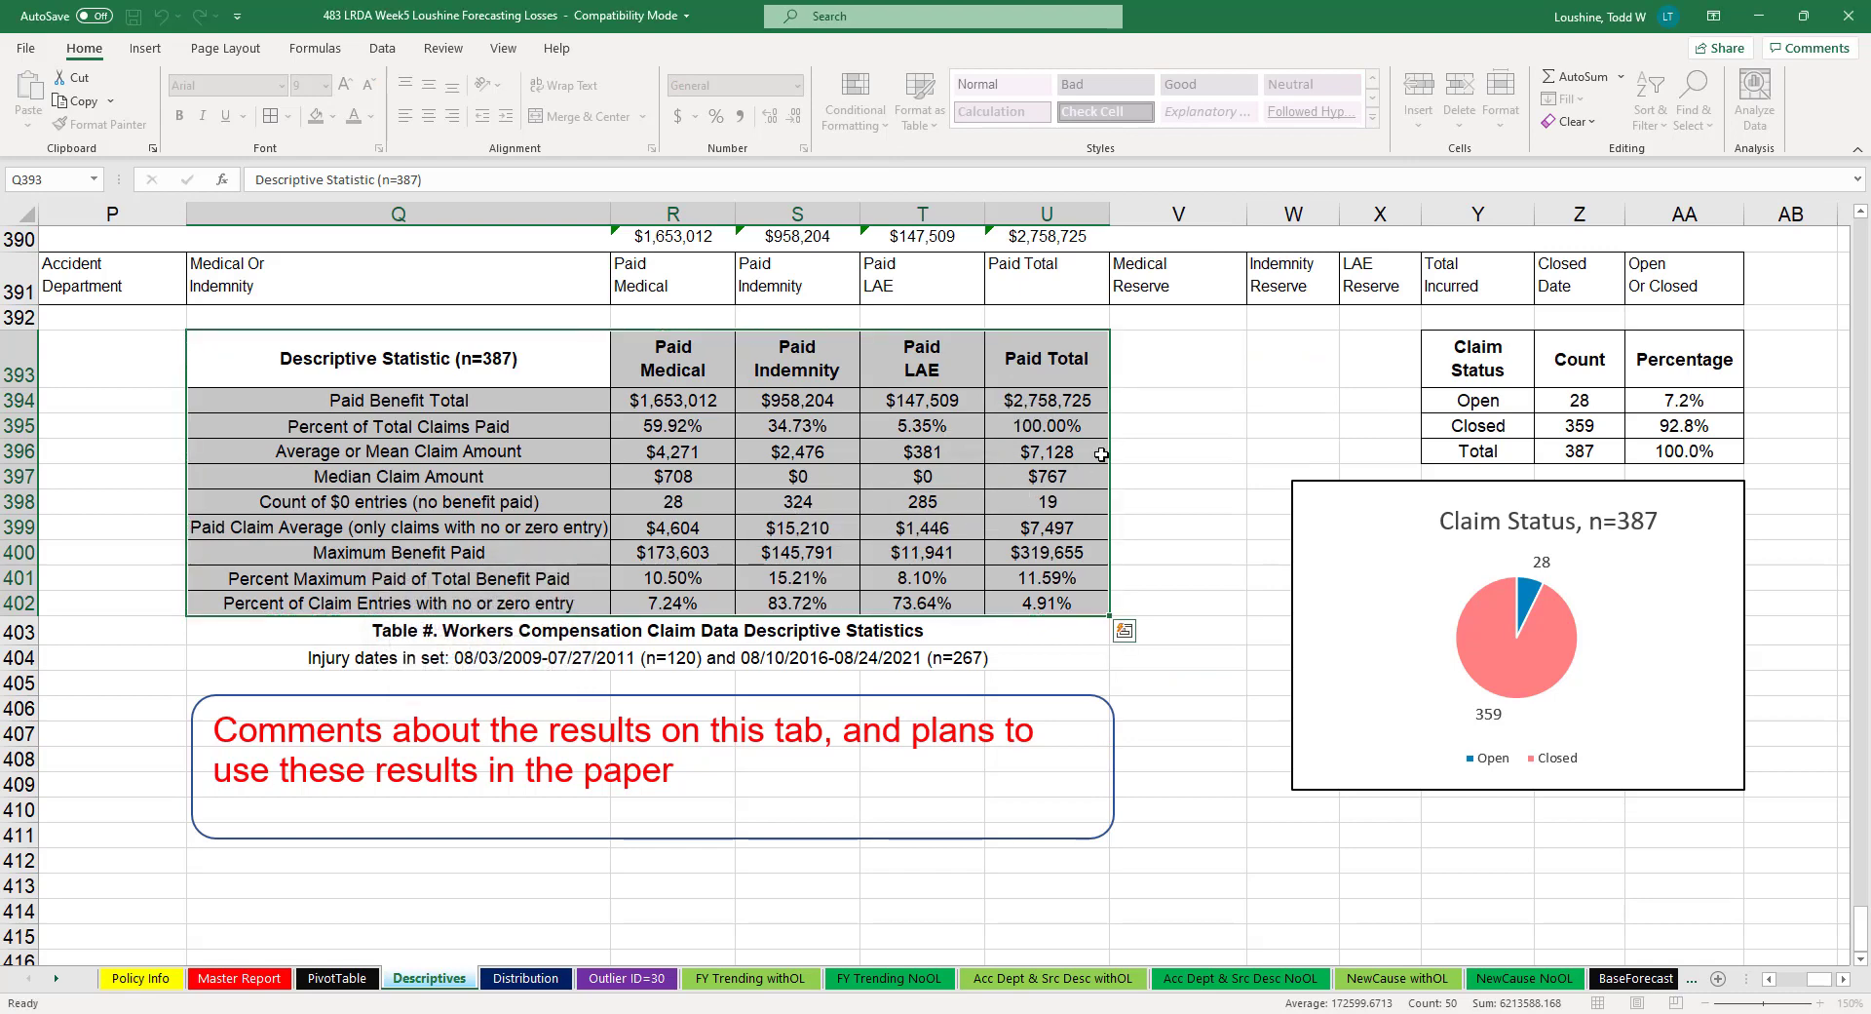
click(1184, 376)
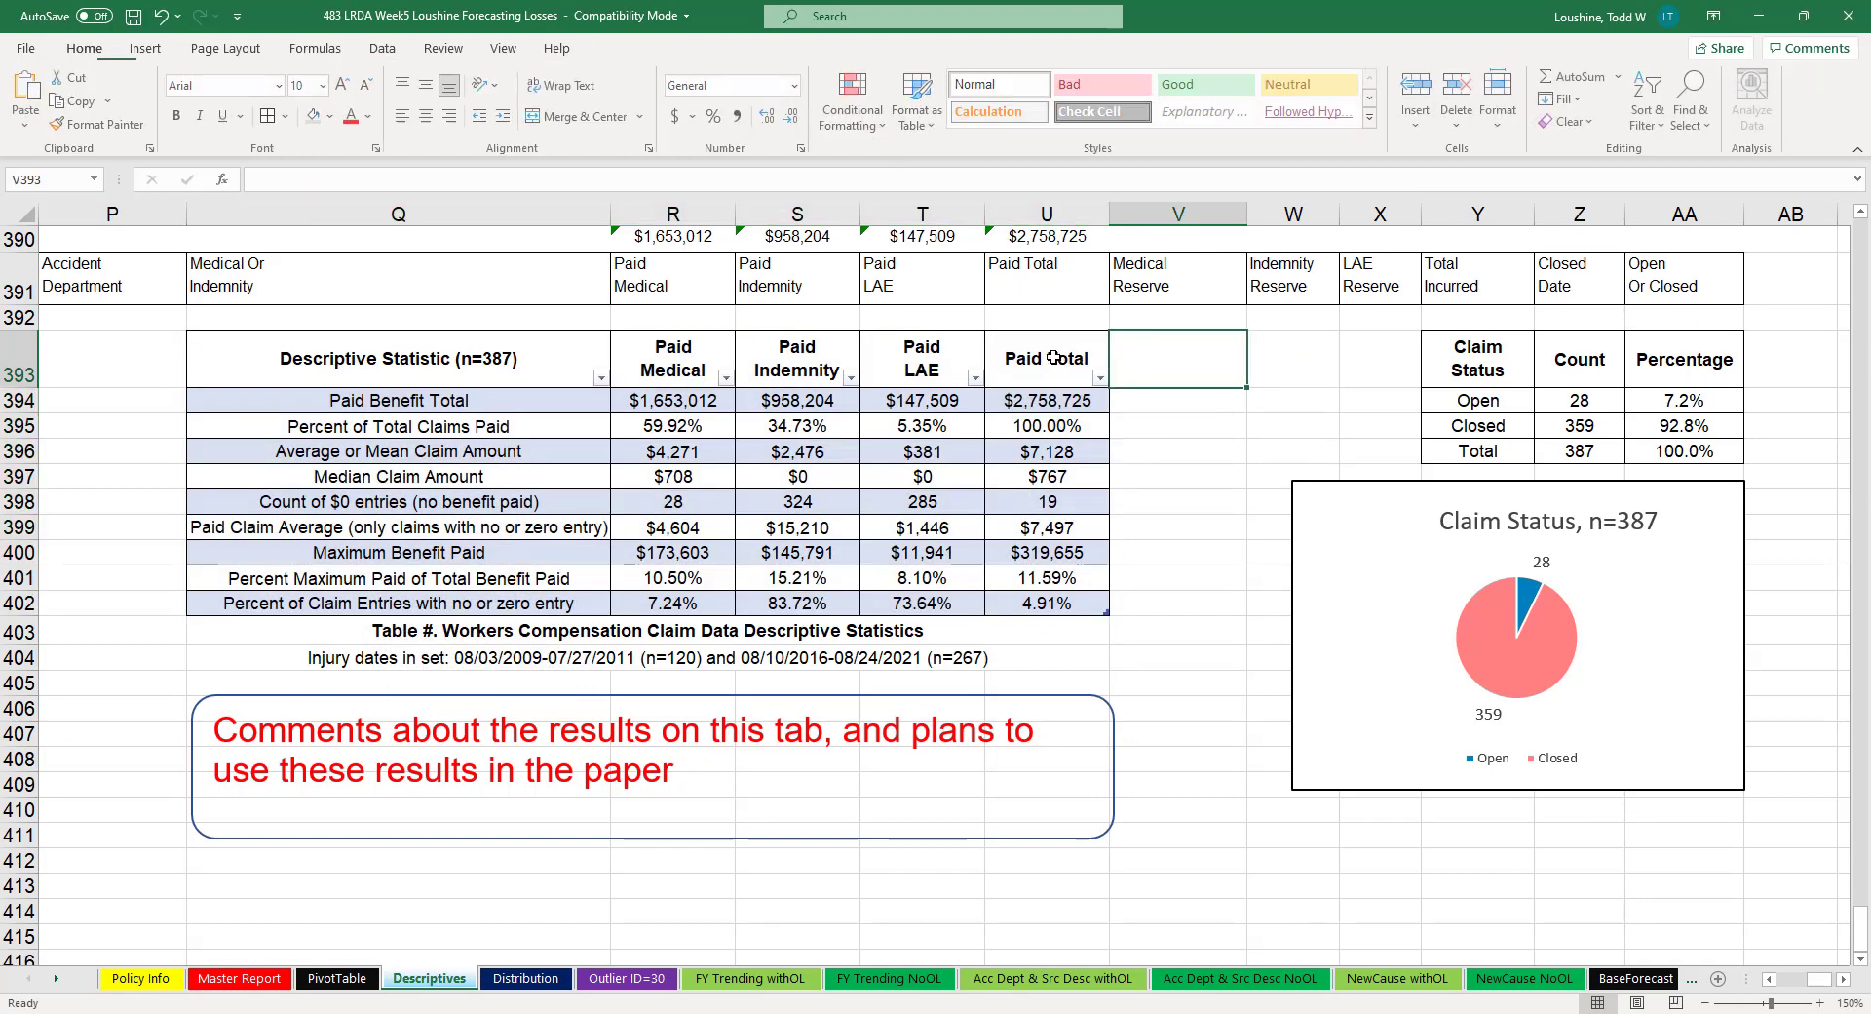
drag(1054, 358, 546, 366)
click(382, 47)
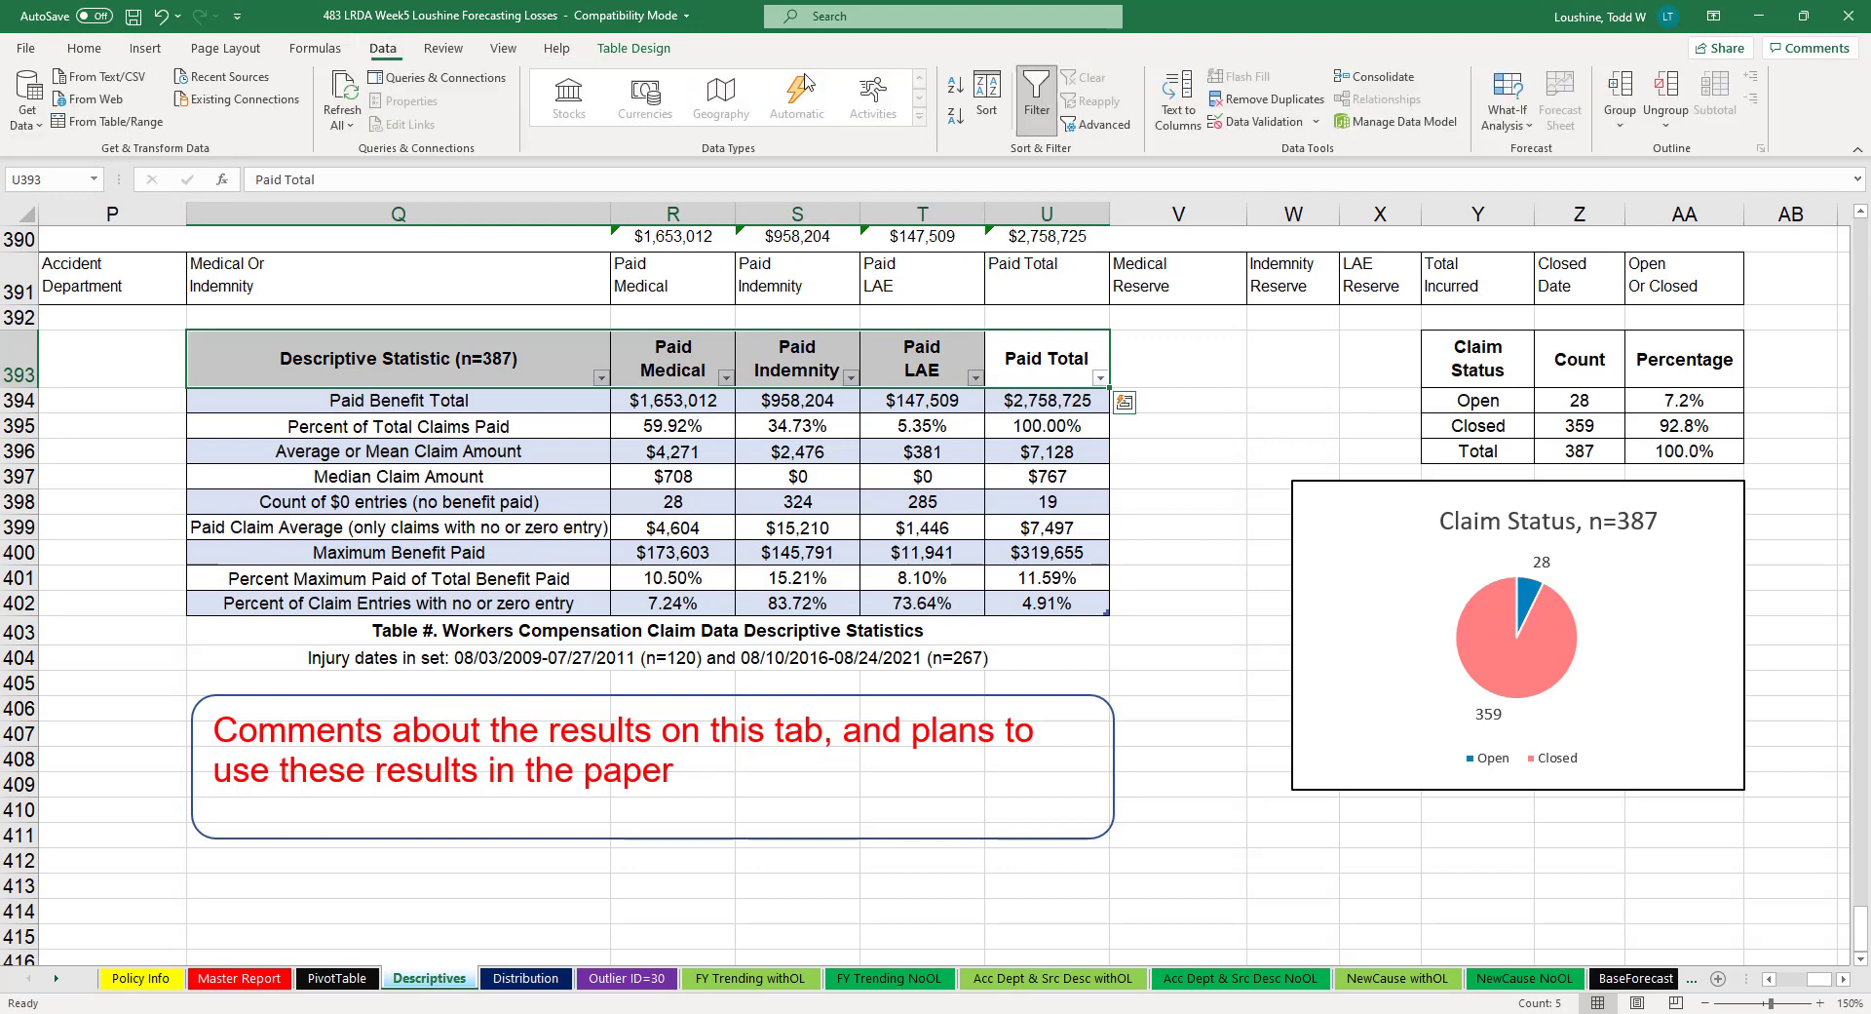
click(1037, 98)
click(1178, 450)
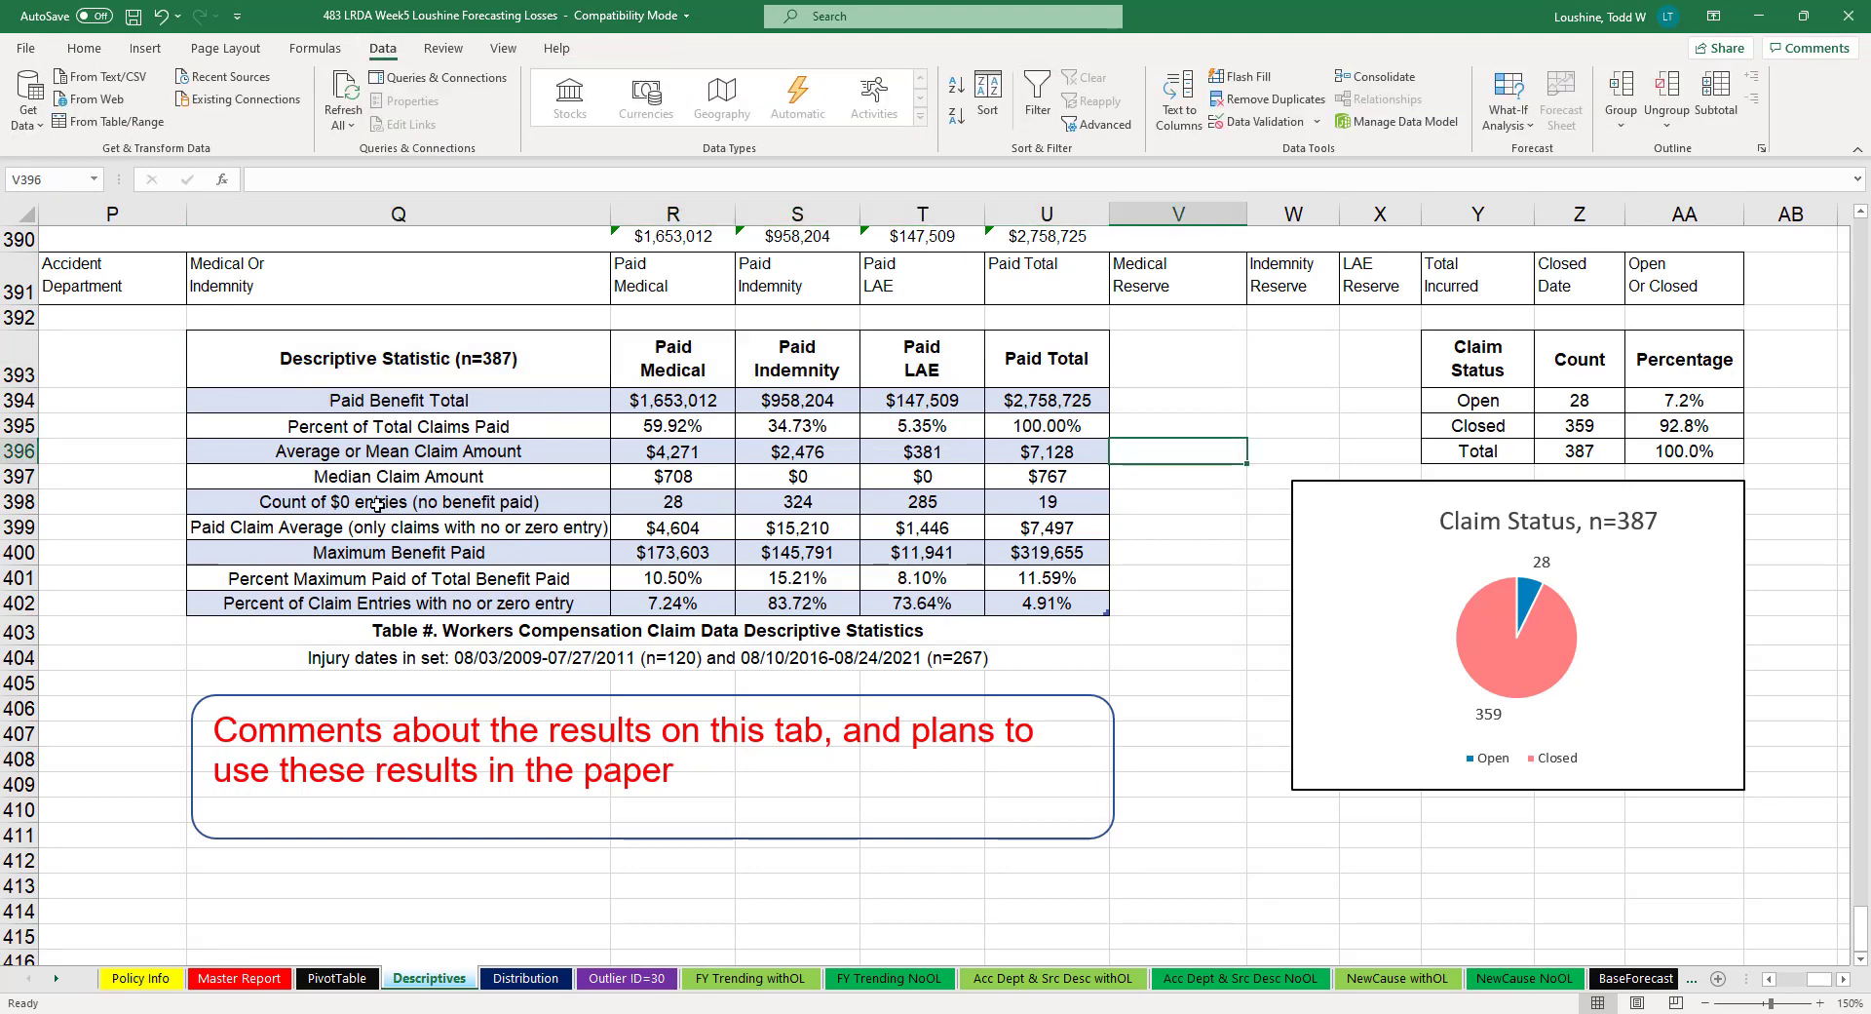
click(1330, 586)
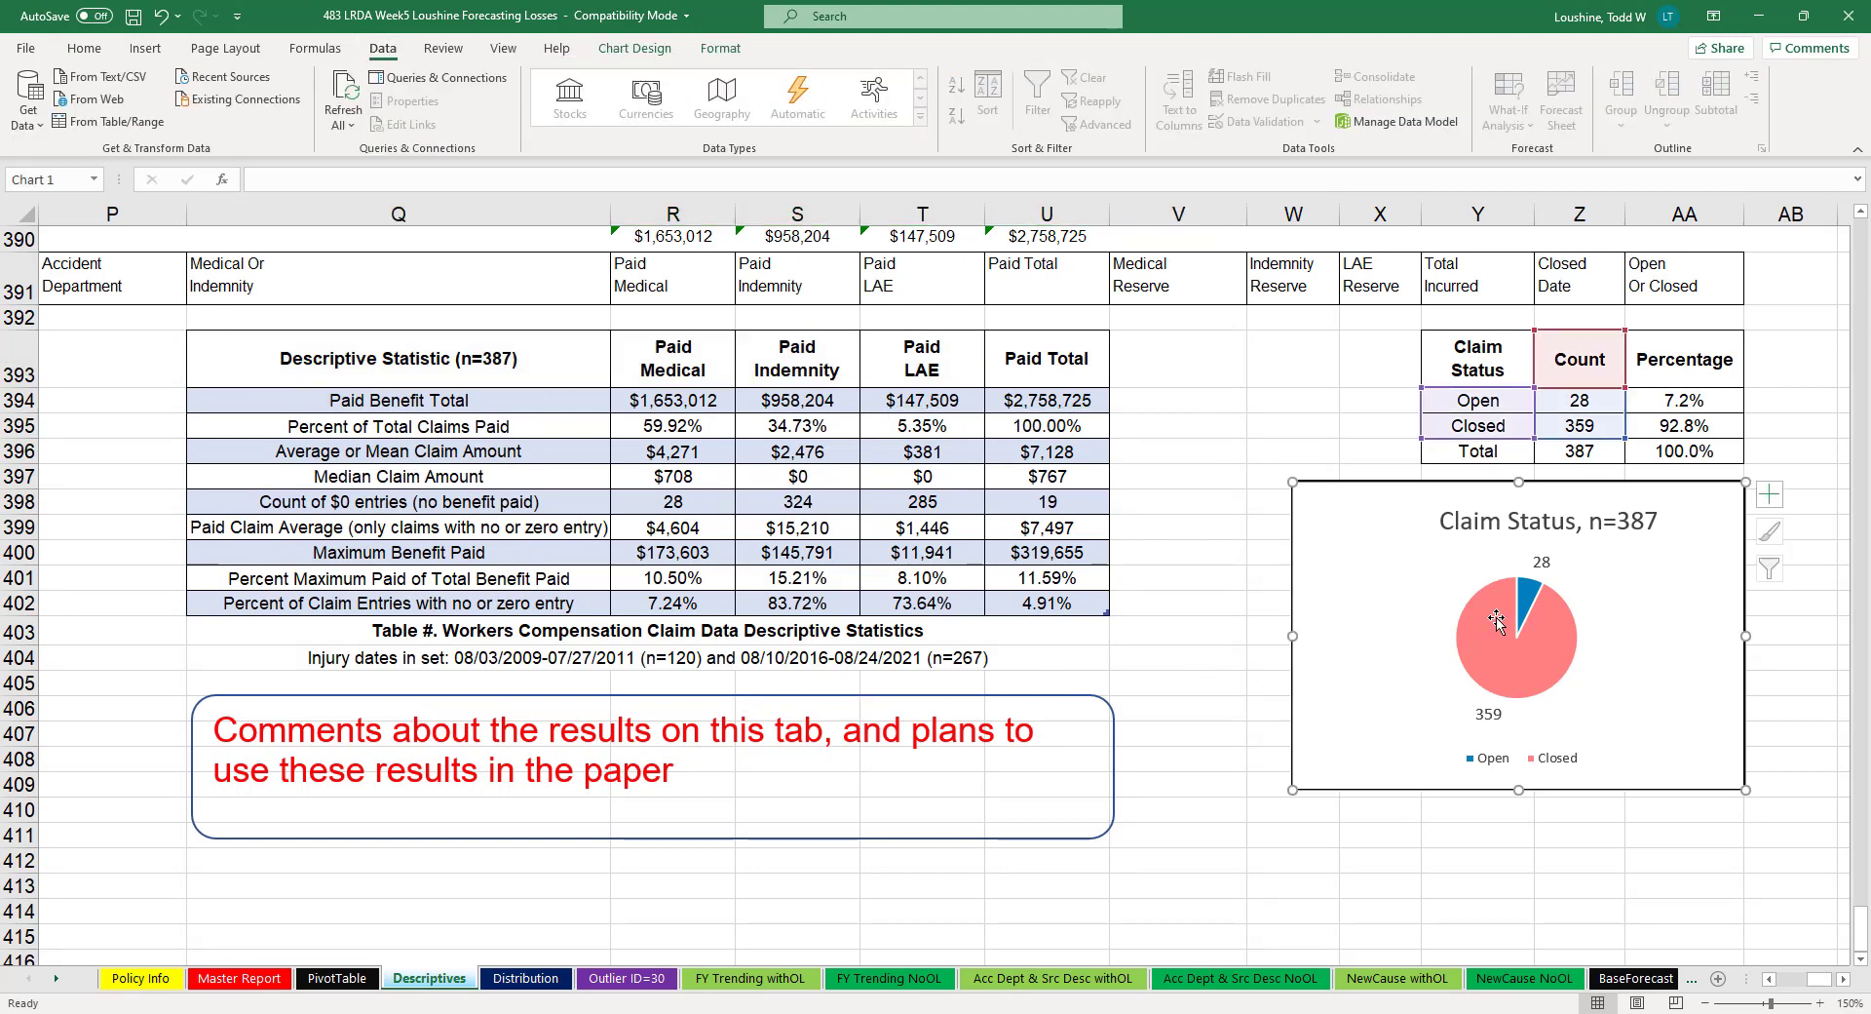
click(1771, 497)
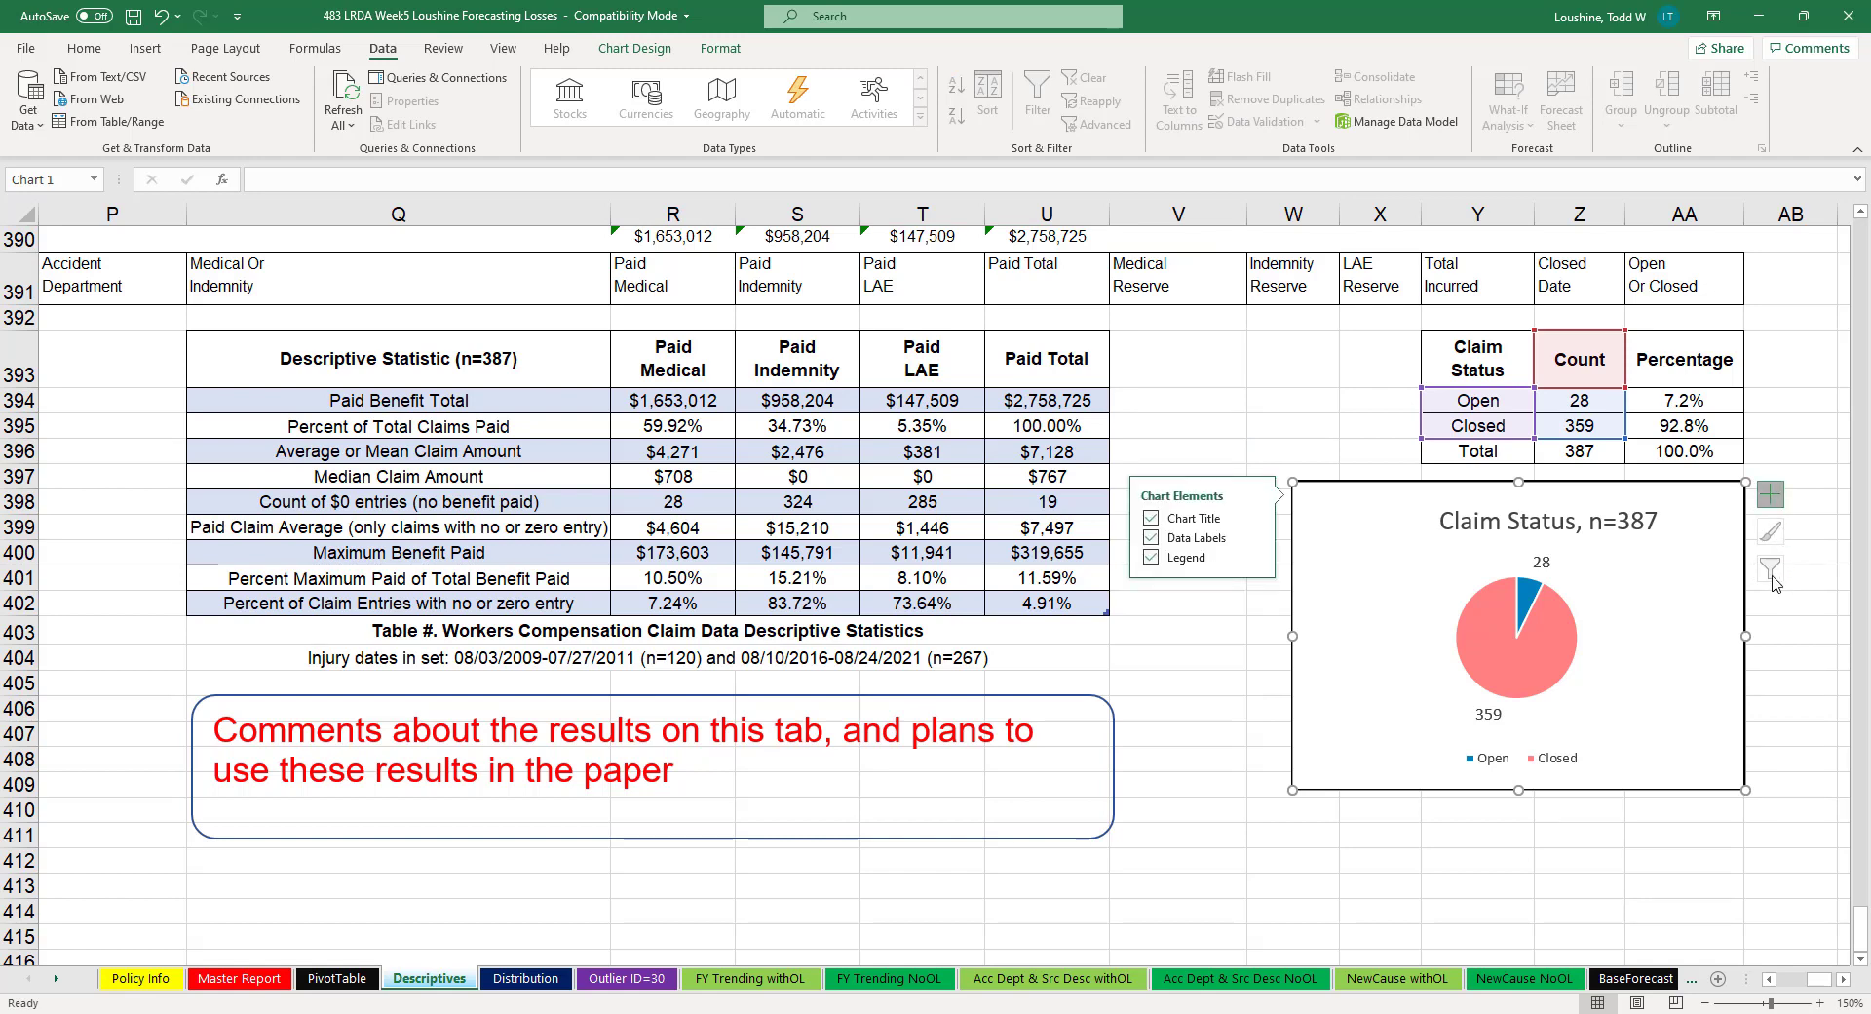
click(1755, 658)
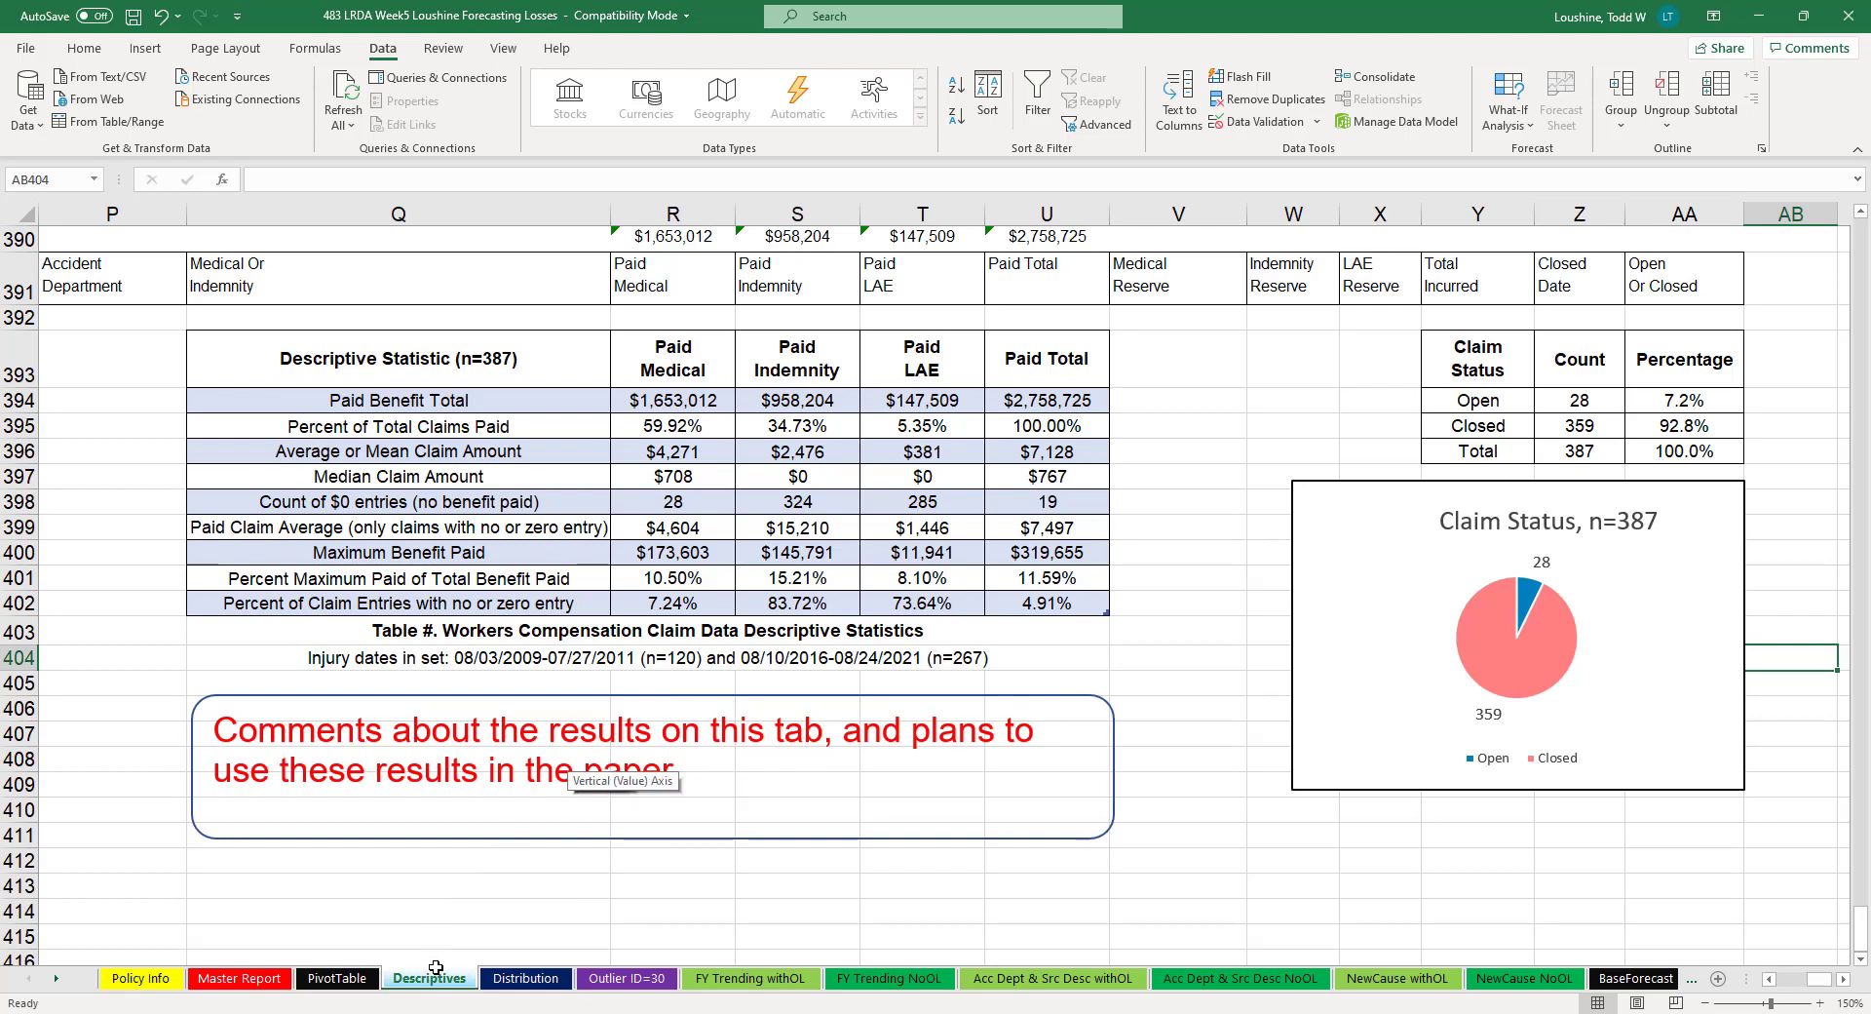
Step: Look through Distribution, Outlier ID=30, both FY Trending and both Acc Dept & Src Desc sheets
click(514, 980)
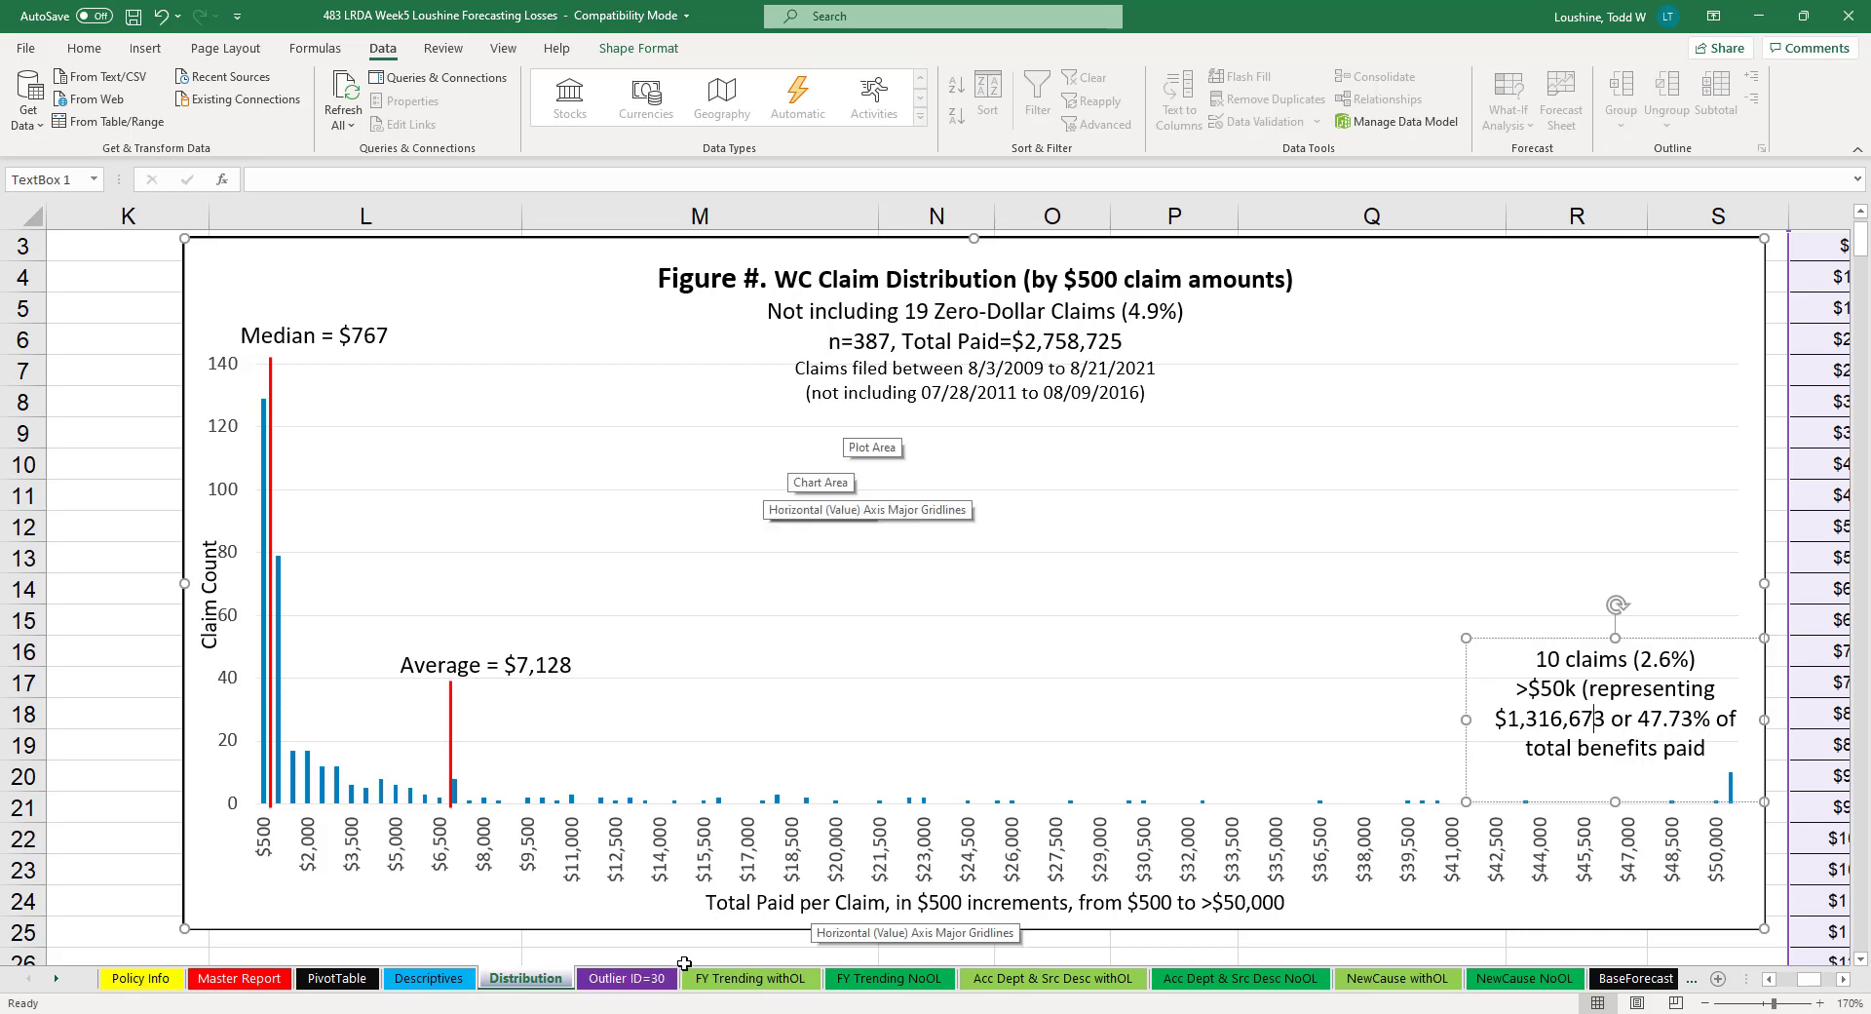
click(634, 978)
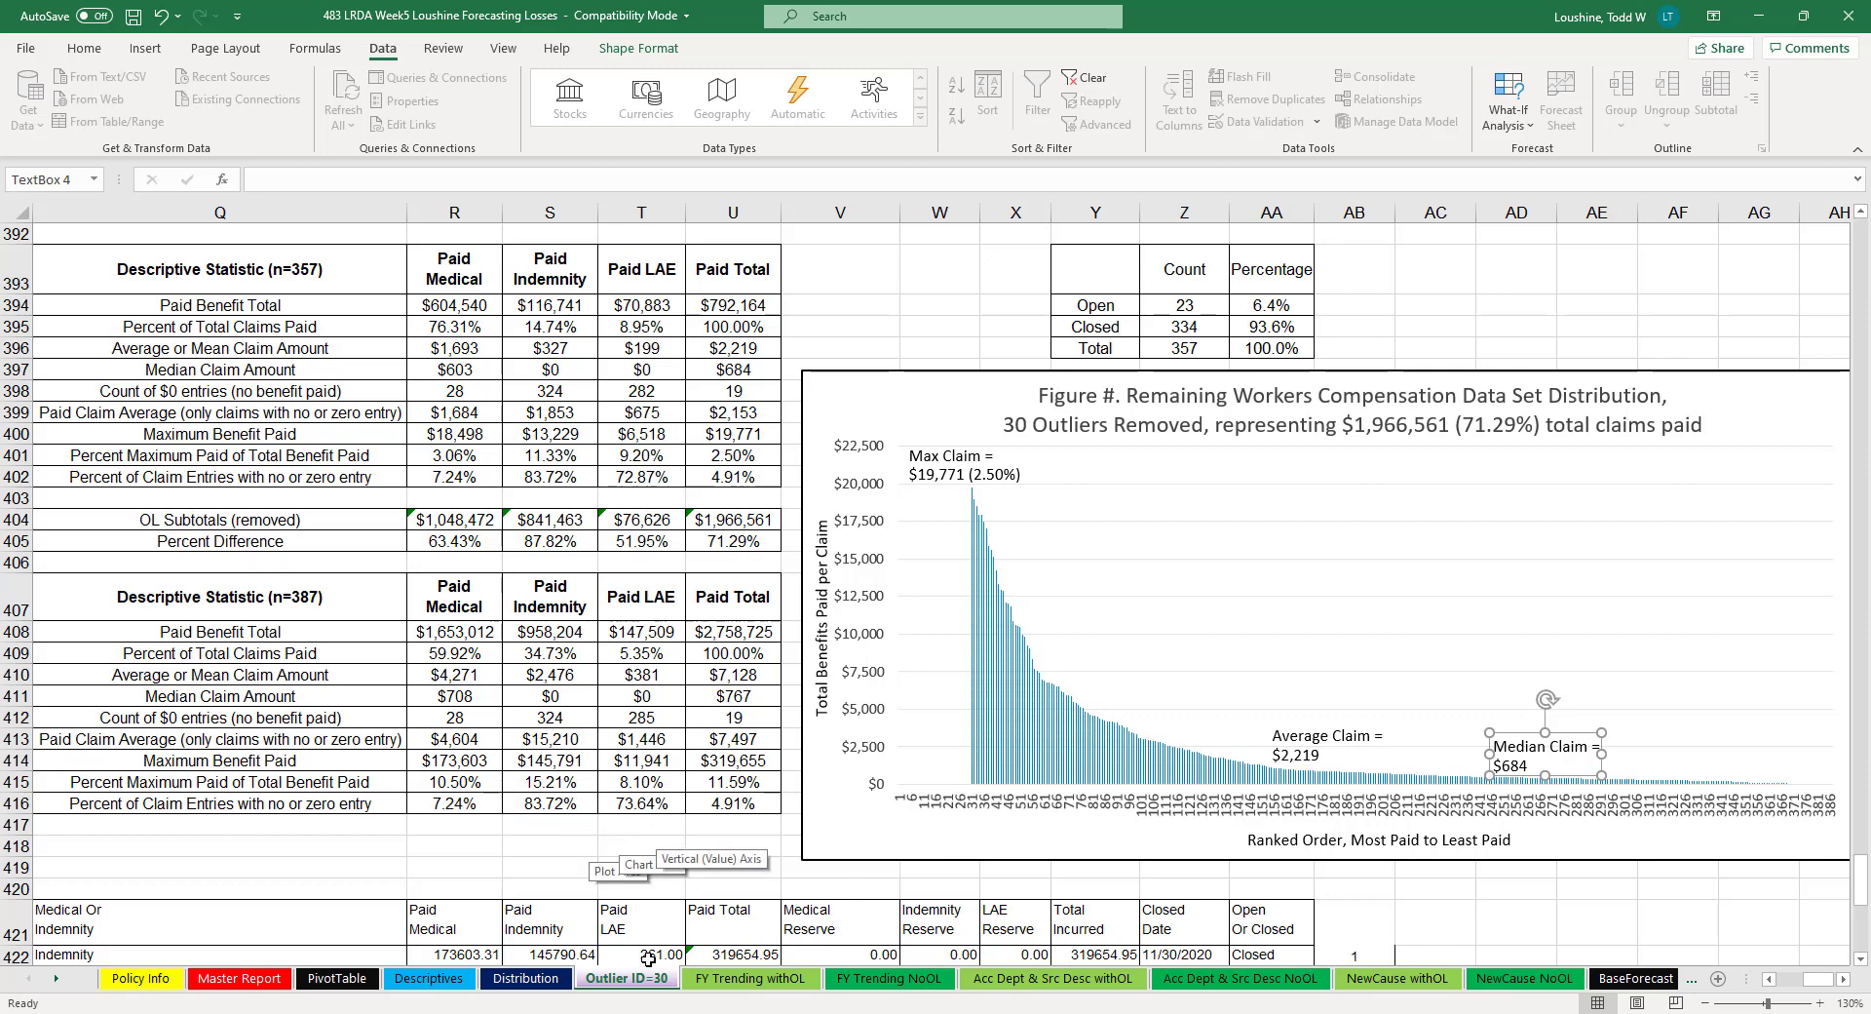
click(752, 981)
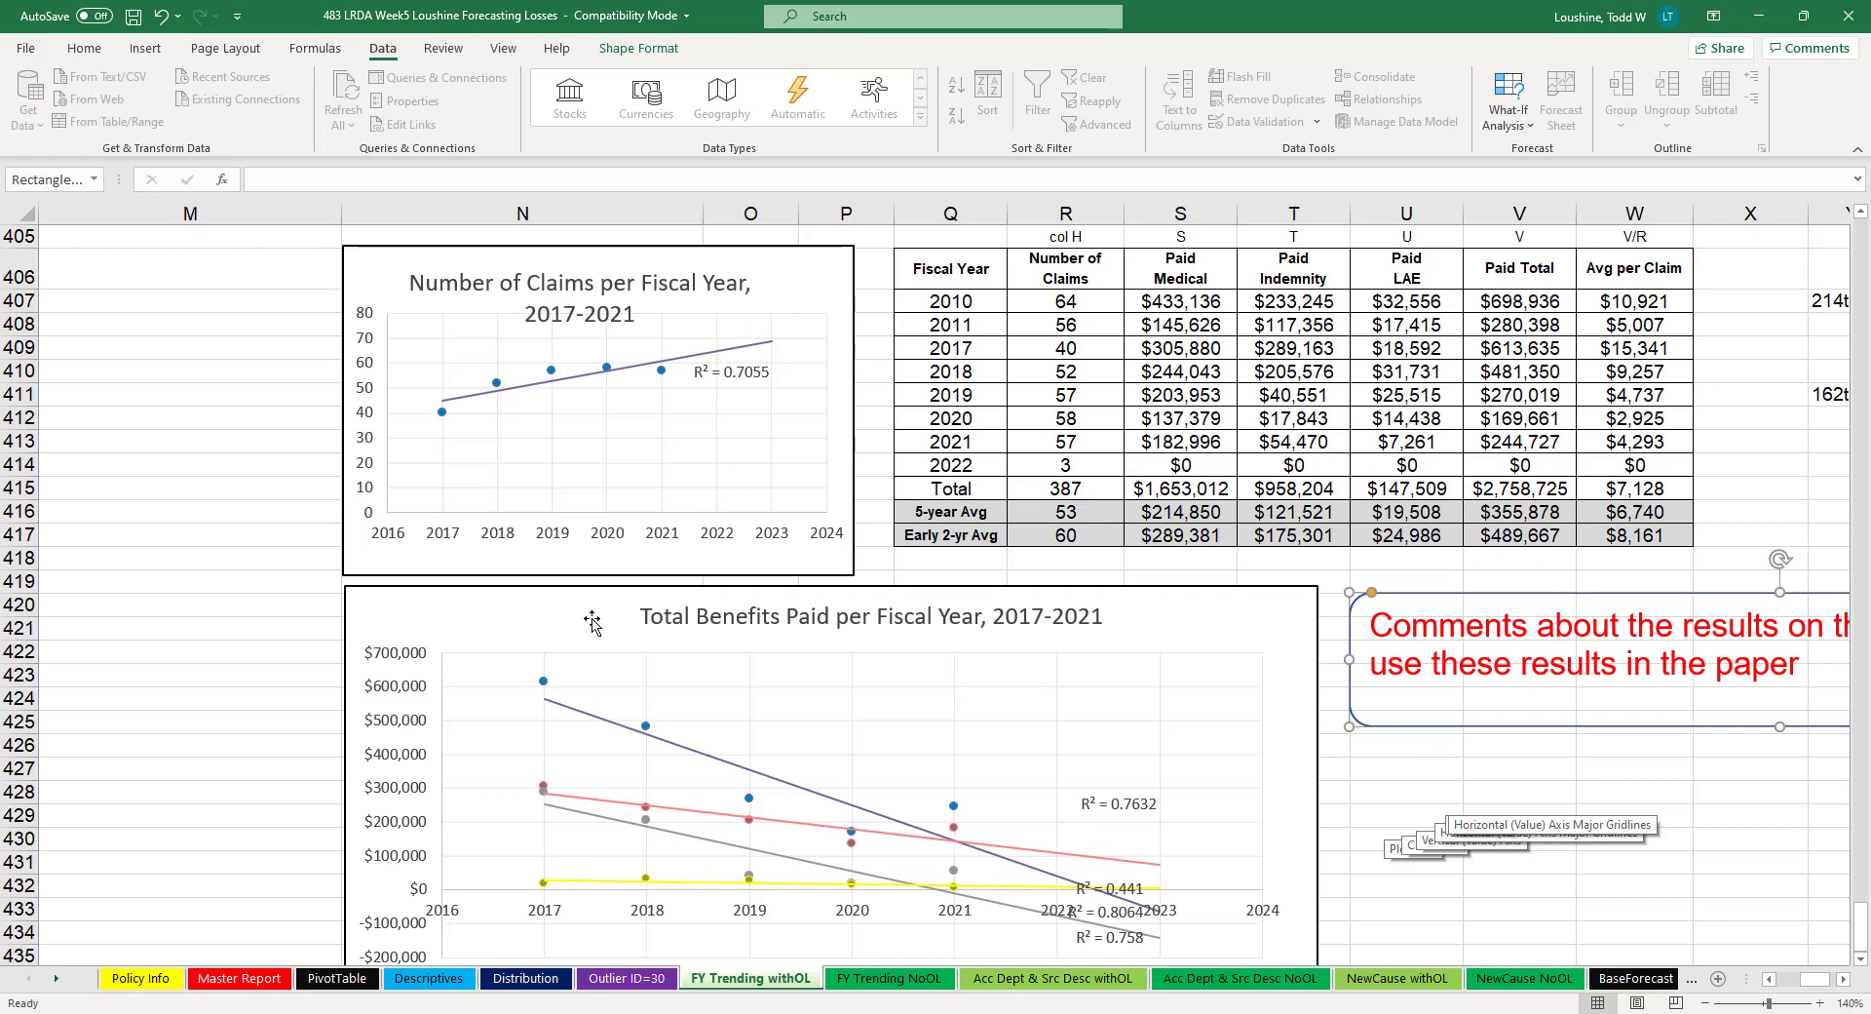
click(880, 978)
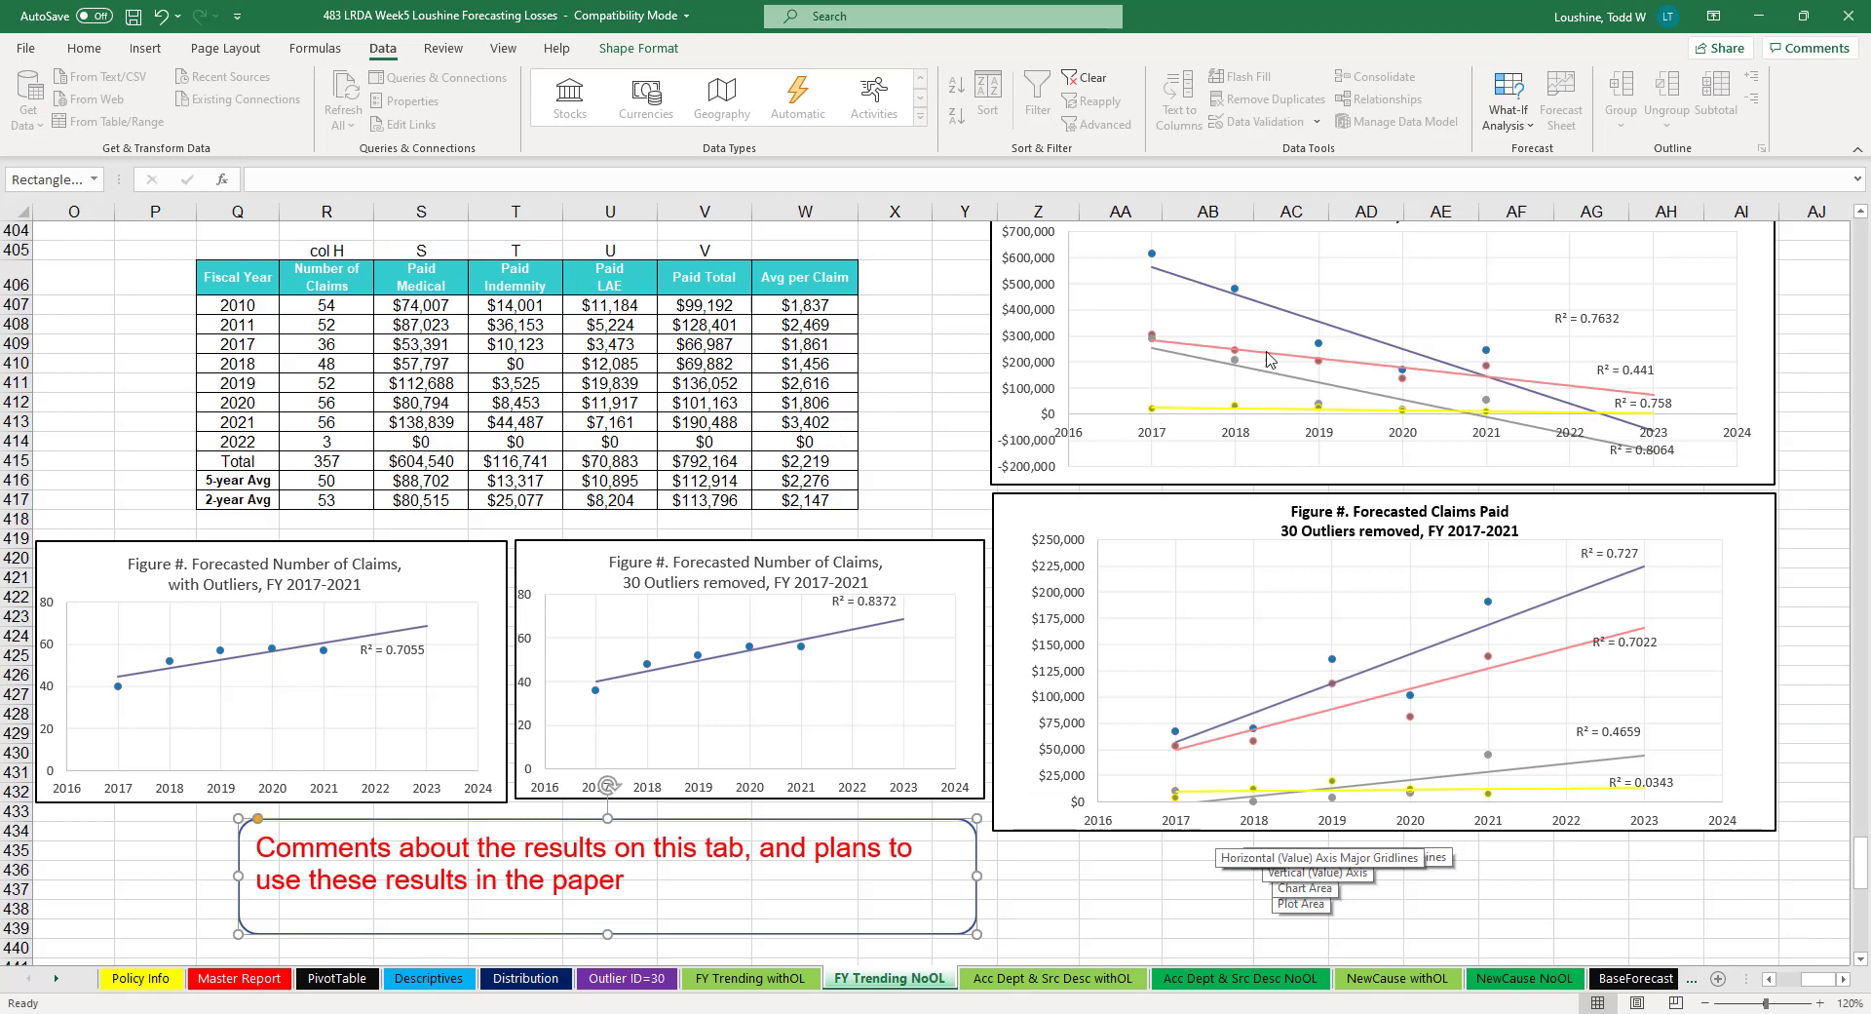
click(1087, 980)
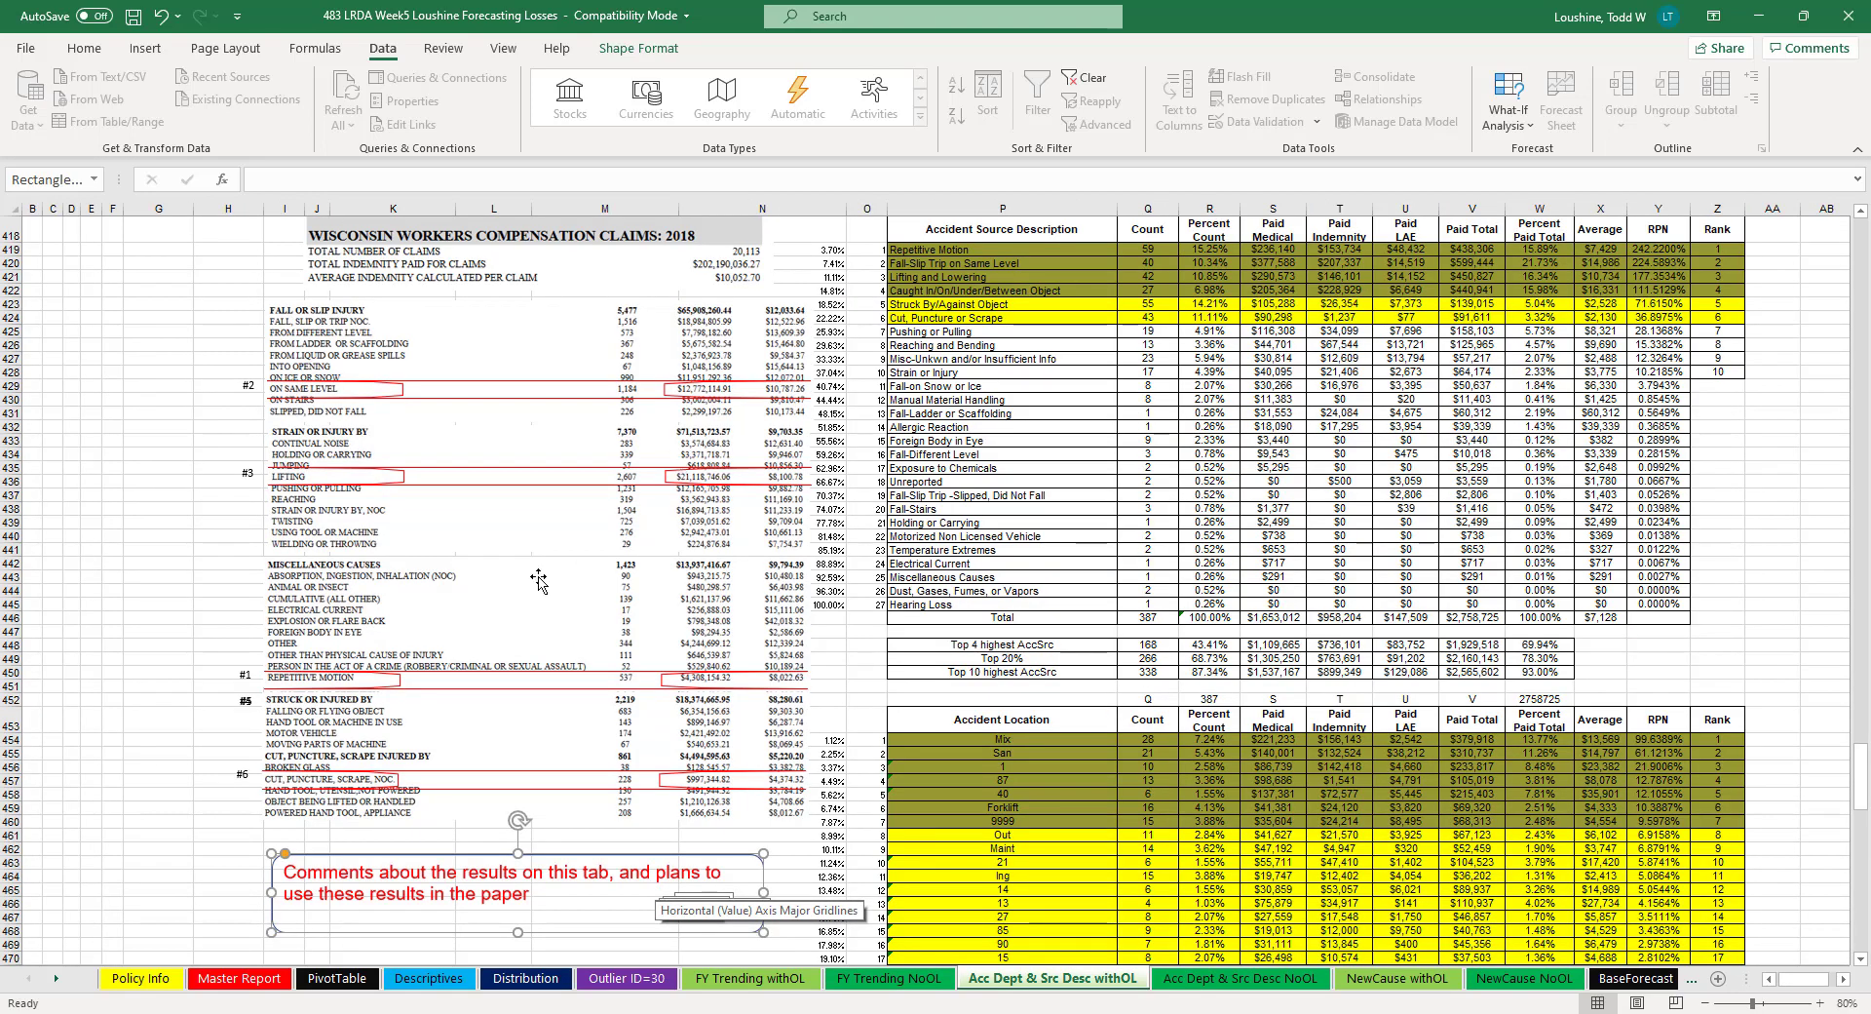
click(1176, 996)
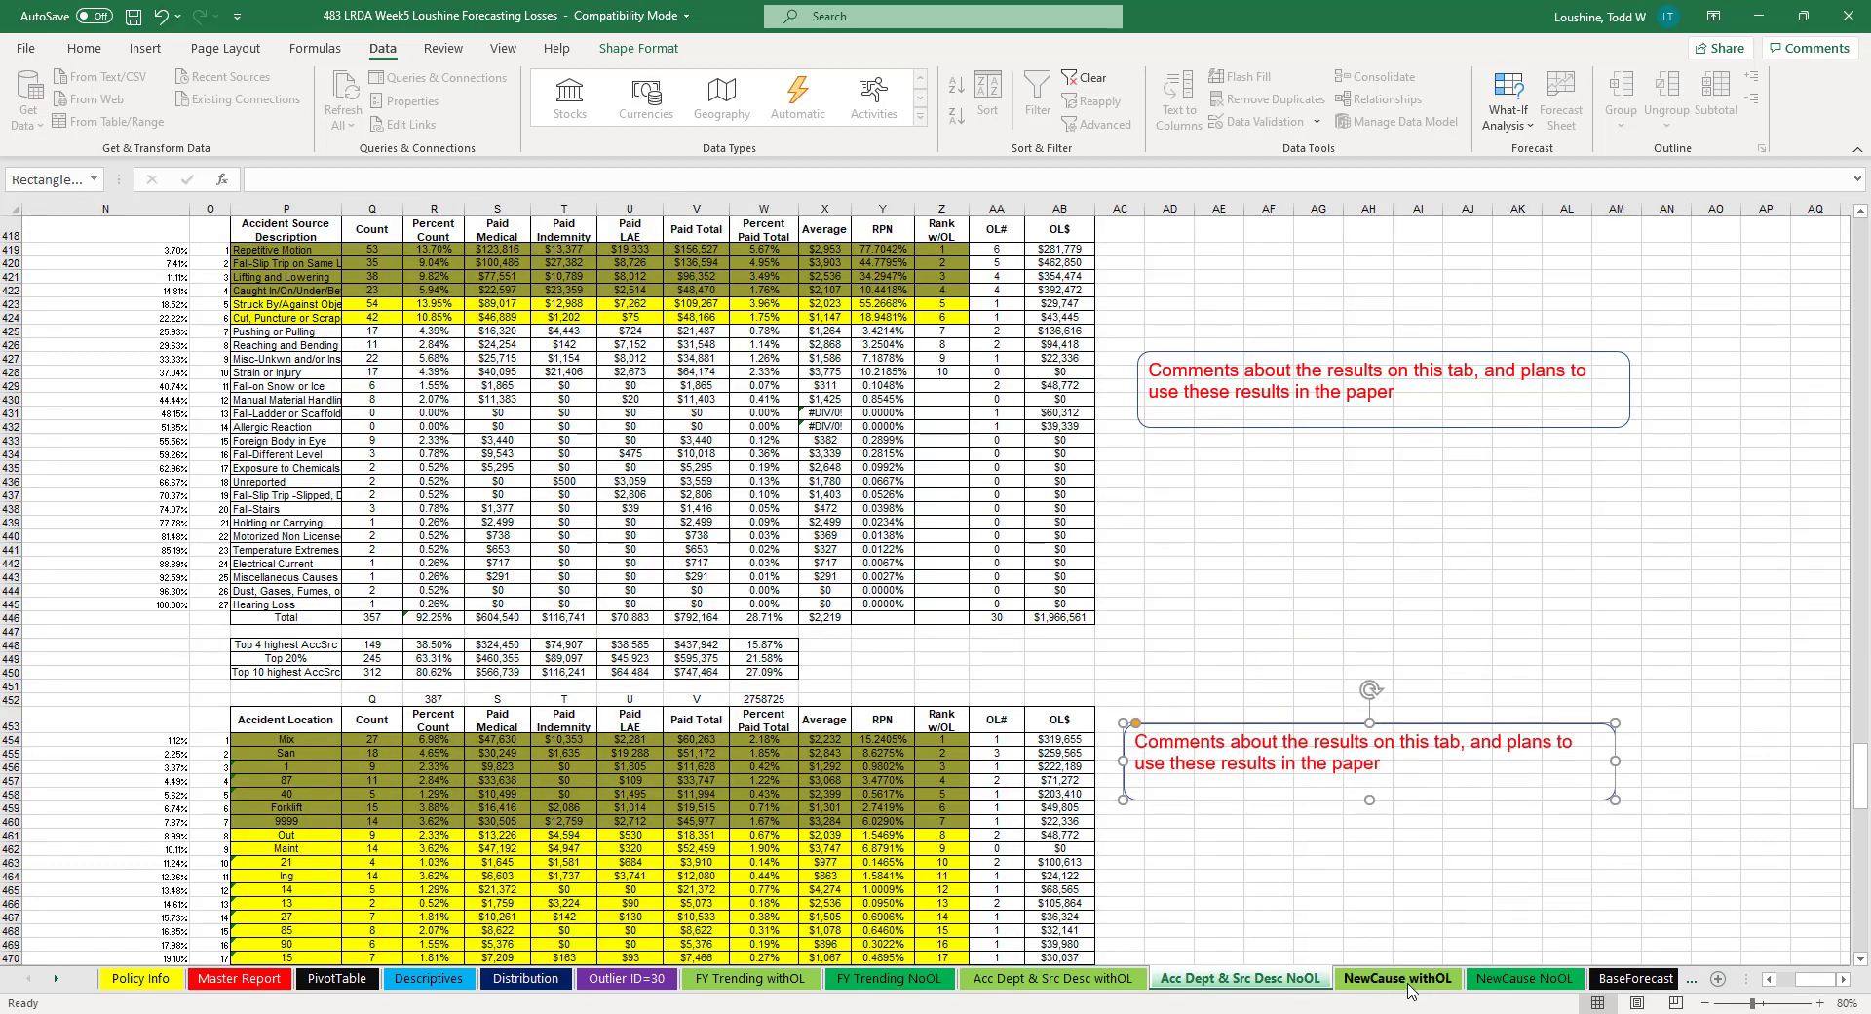
click(1707, 1002)
Step: Adjust the zoom and look over the NewCause withOL and NewCause NoOL sheets
click(1706, 1003)
click(1706, 1003)
click(1706, 1003)
click(1706, 1003)
click(1706, 1002)
click(1706, 1003)
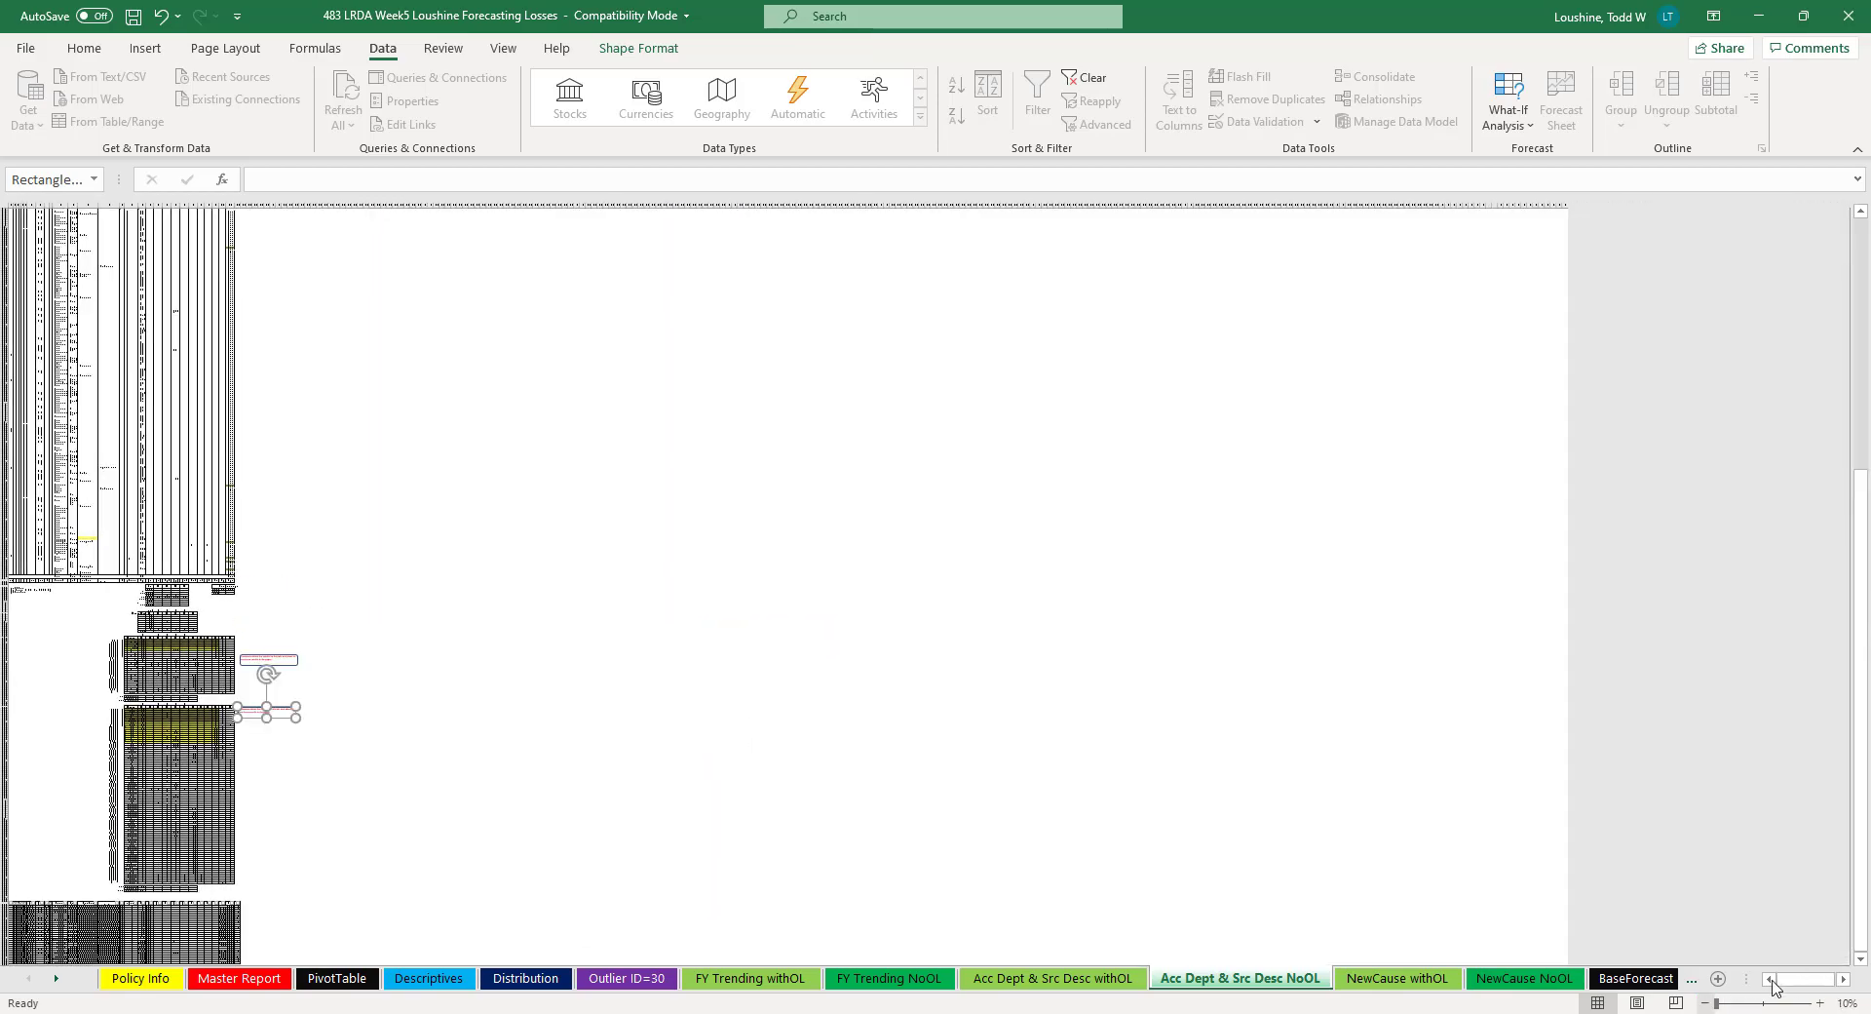
click(1819, 1003)
click(1819, 1003)
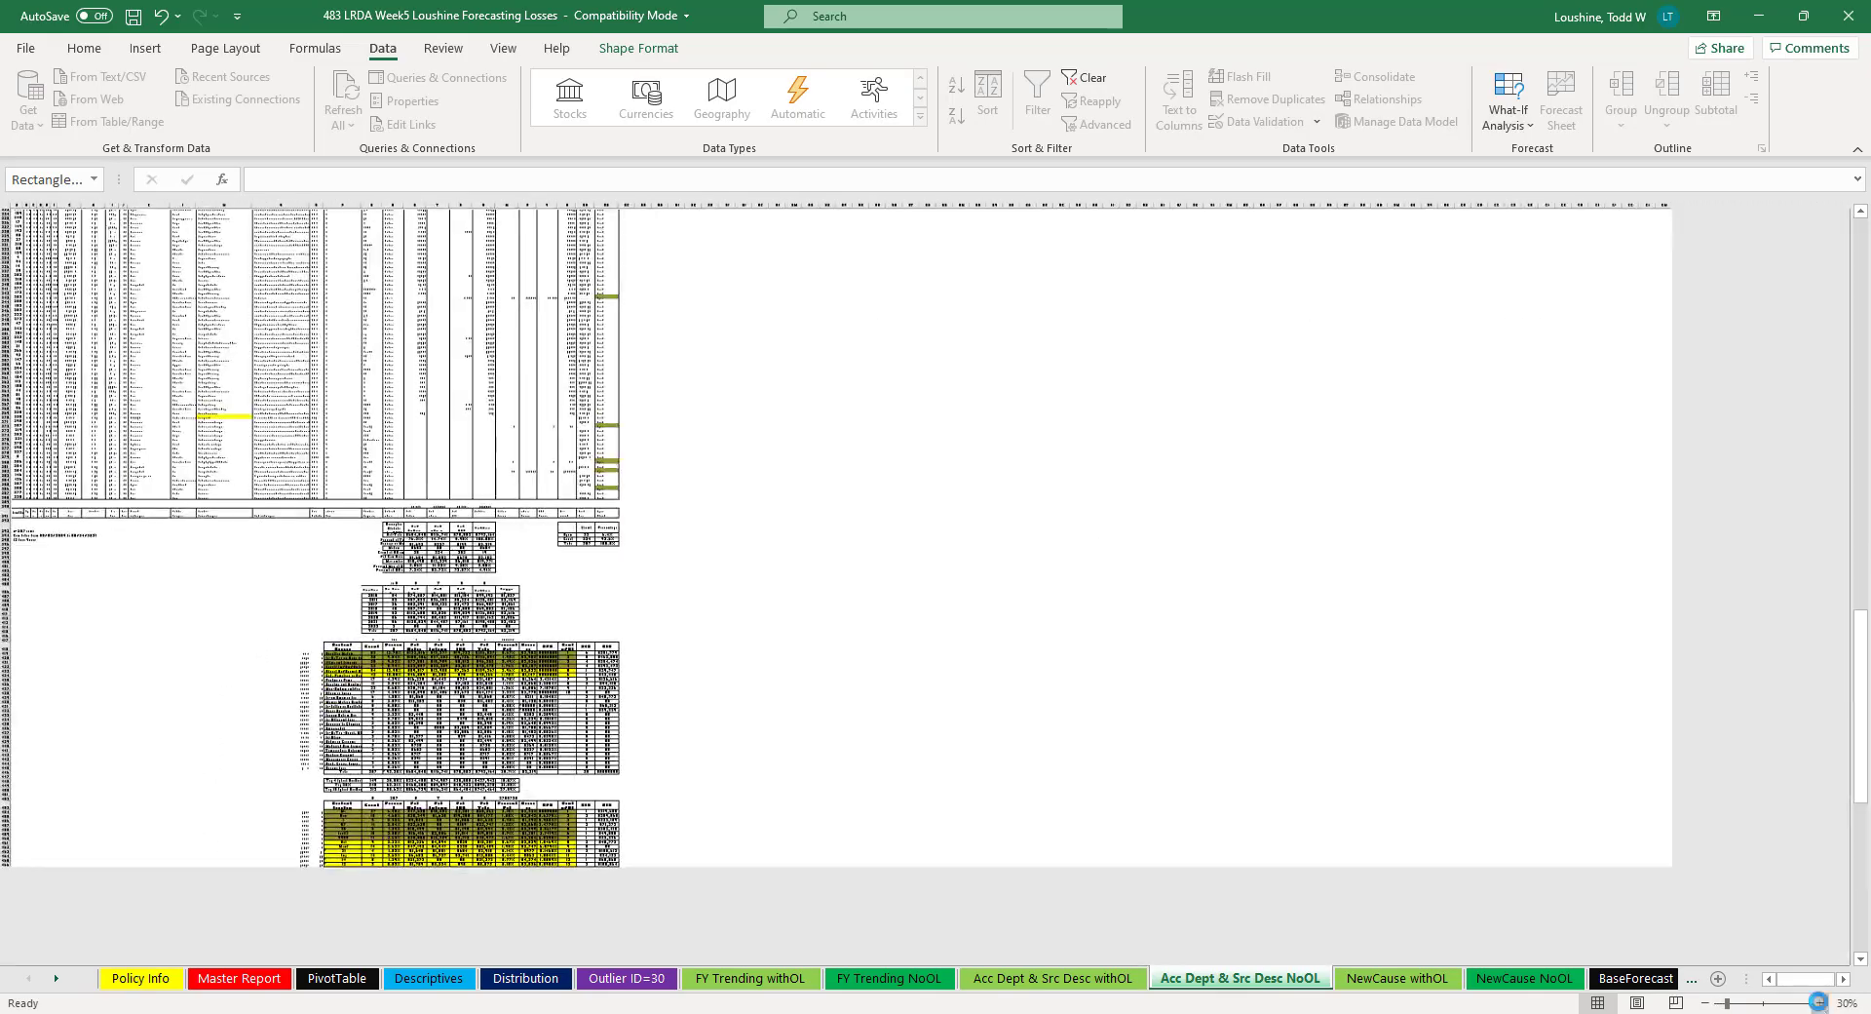
click(1820, 1003)
click(1820, 1003)
click(1820, 1002)
click(1819, 1003)
click(1820, 1003)
click(1820, 1003)
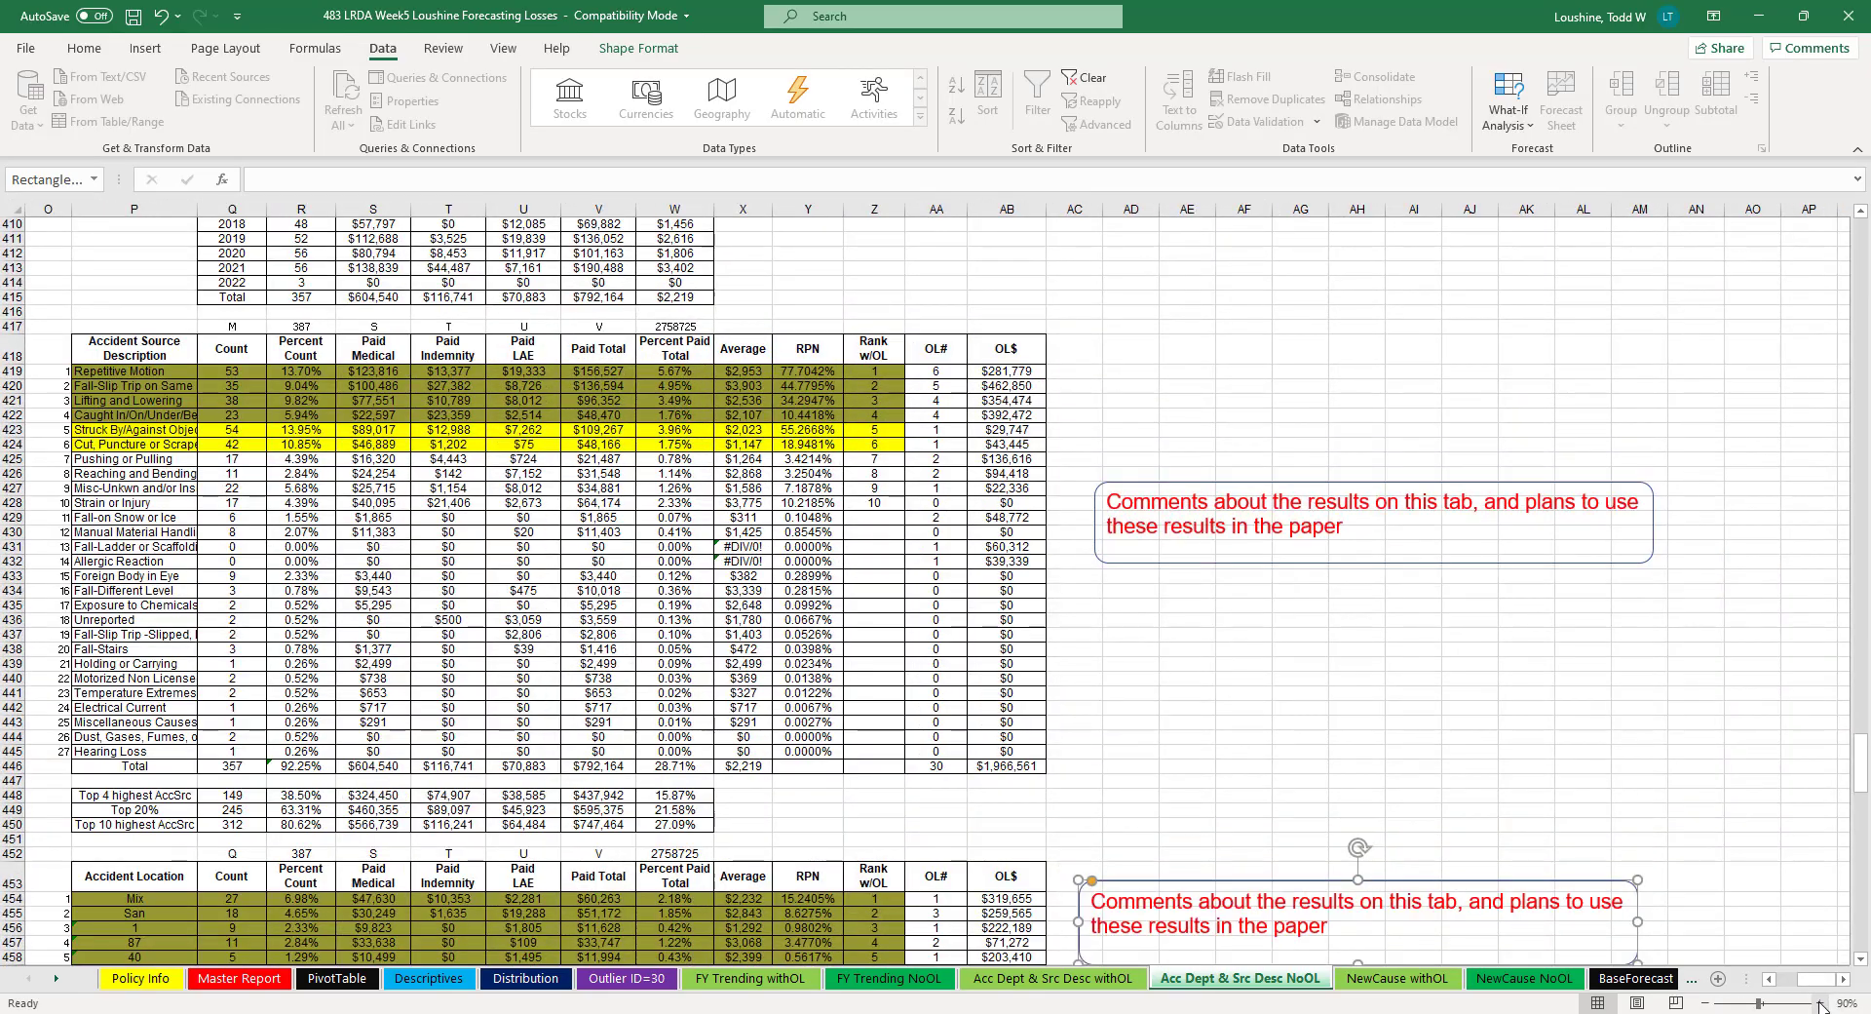
click(1820, 1003)
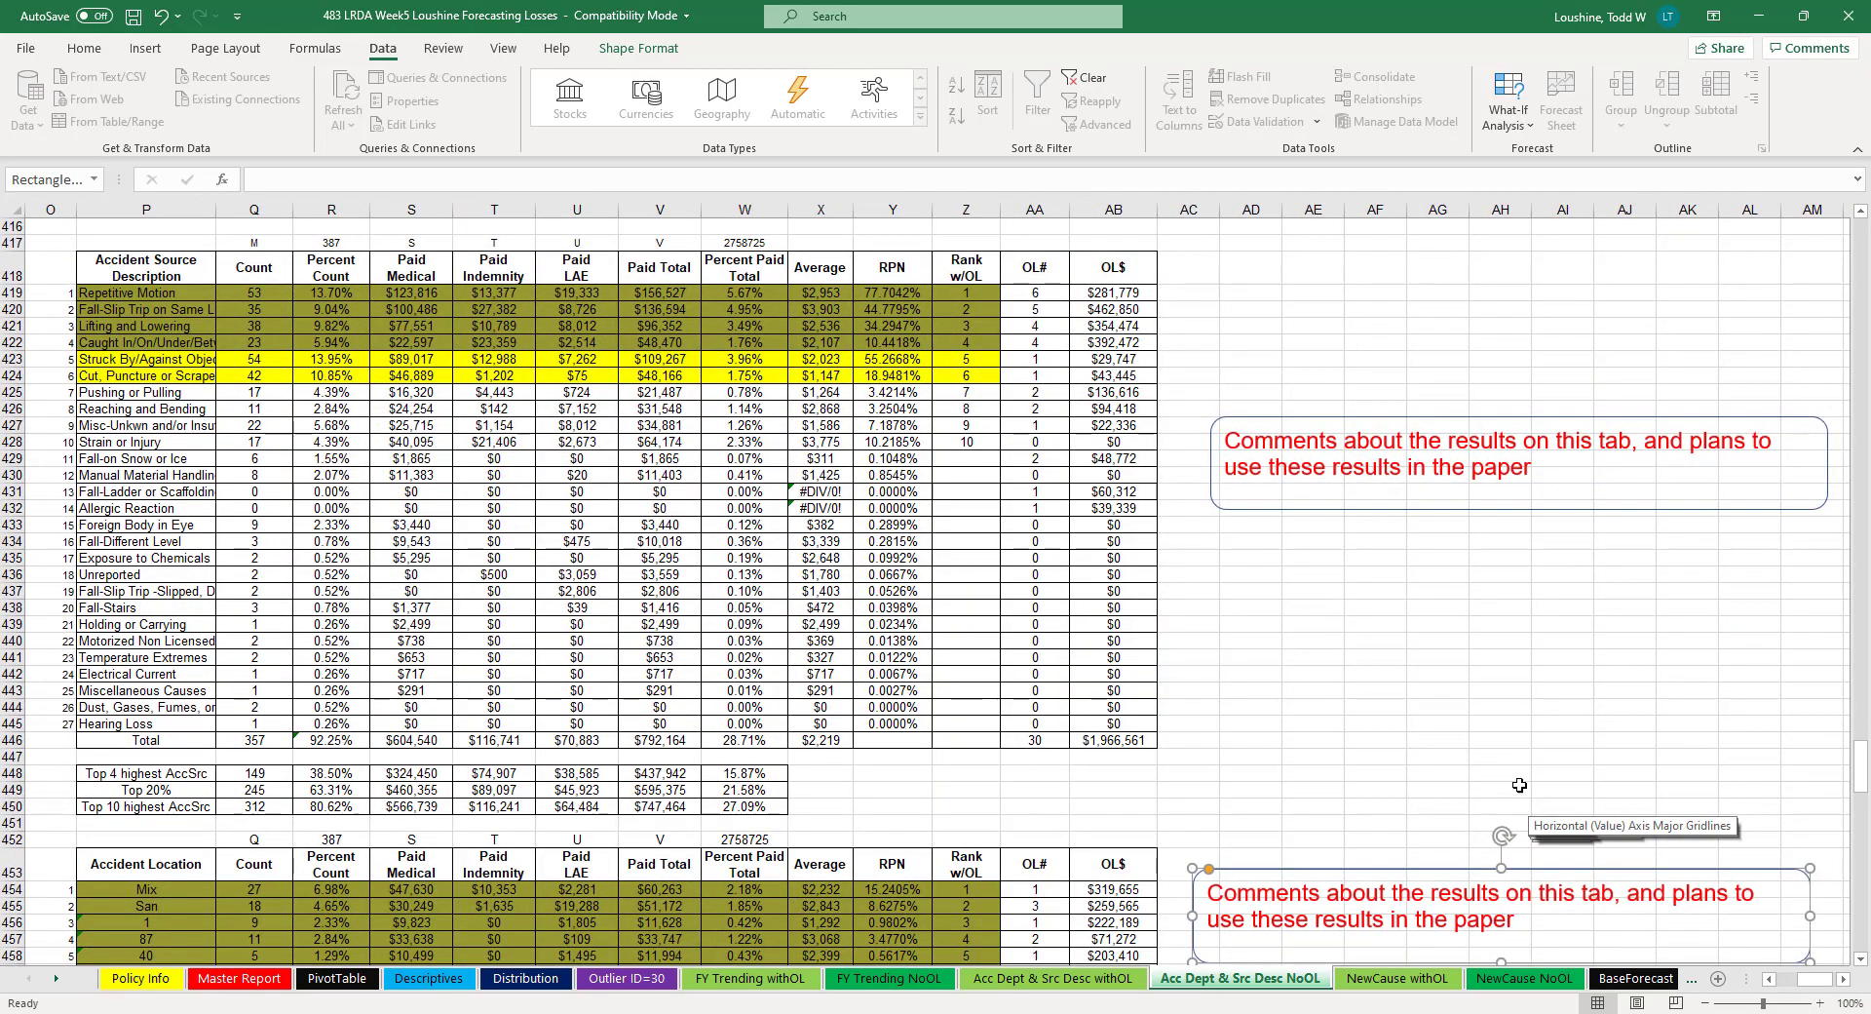
click(1406, 982)
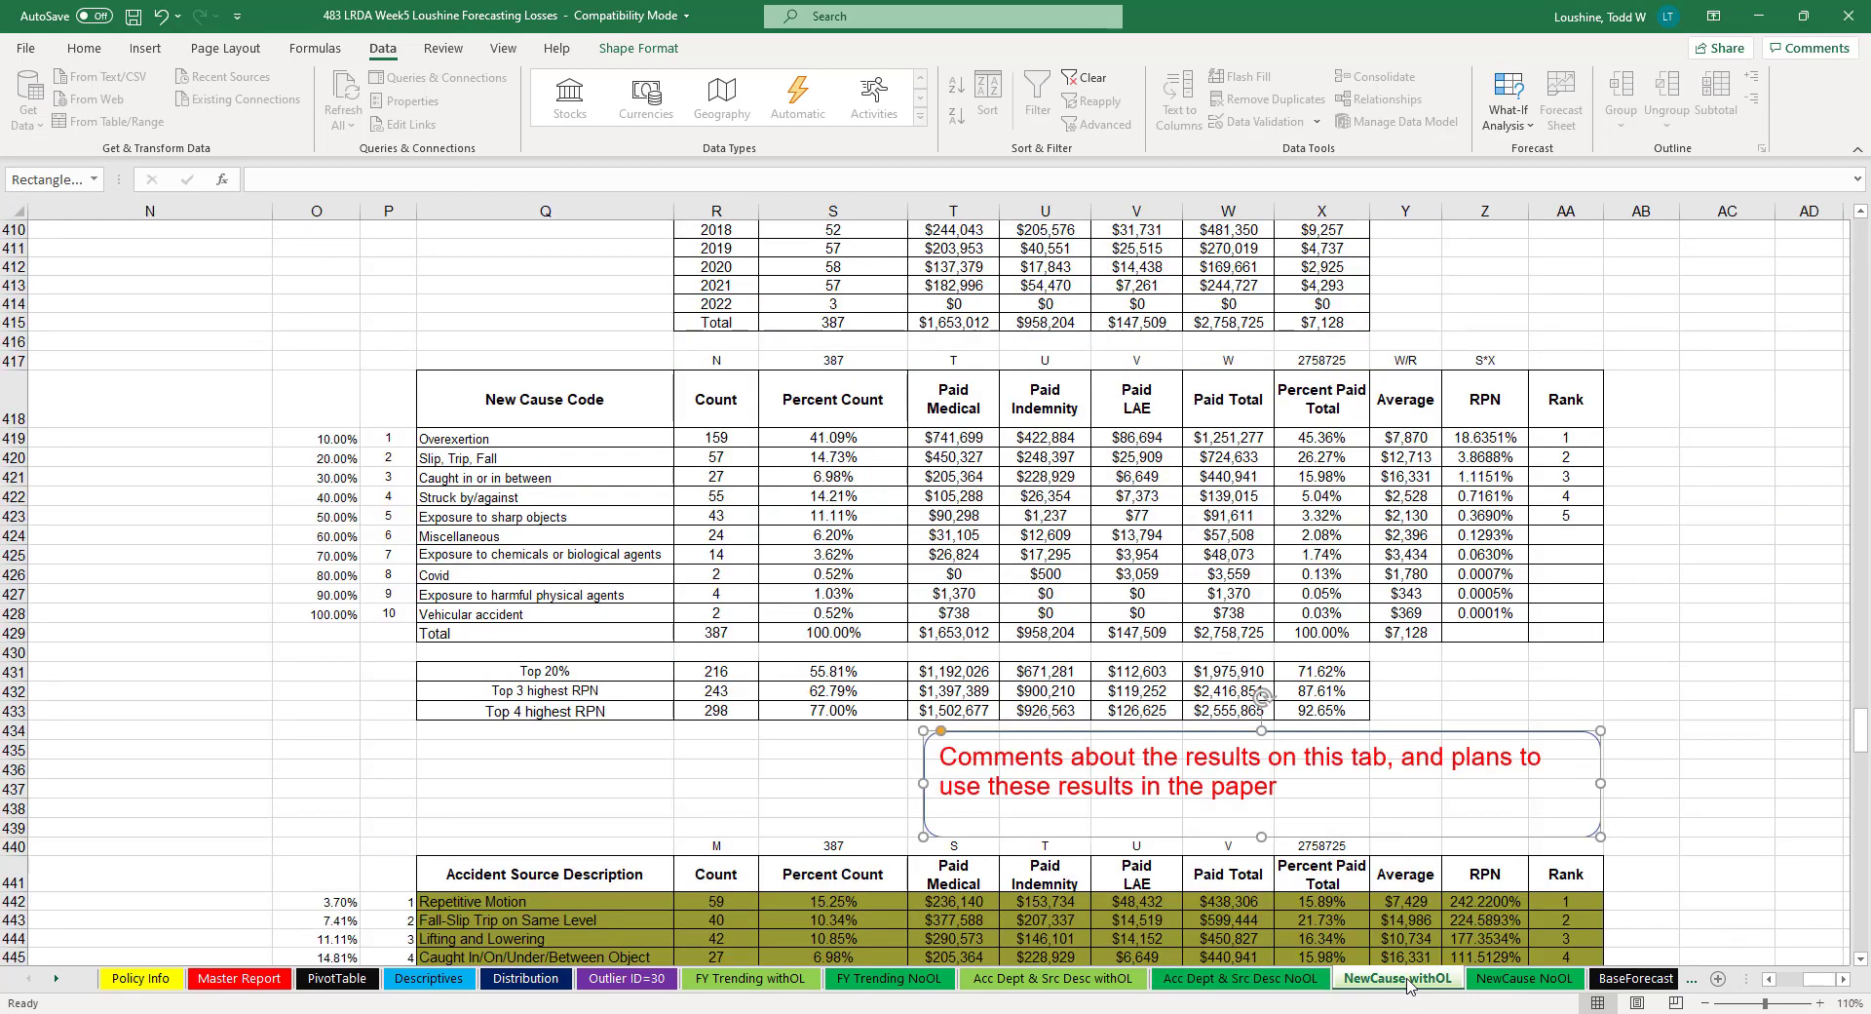
scroll(1699, 755, down, 2)
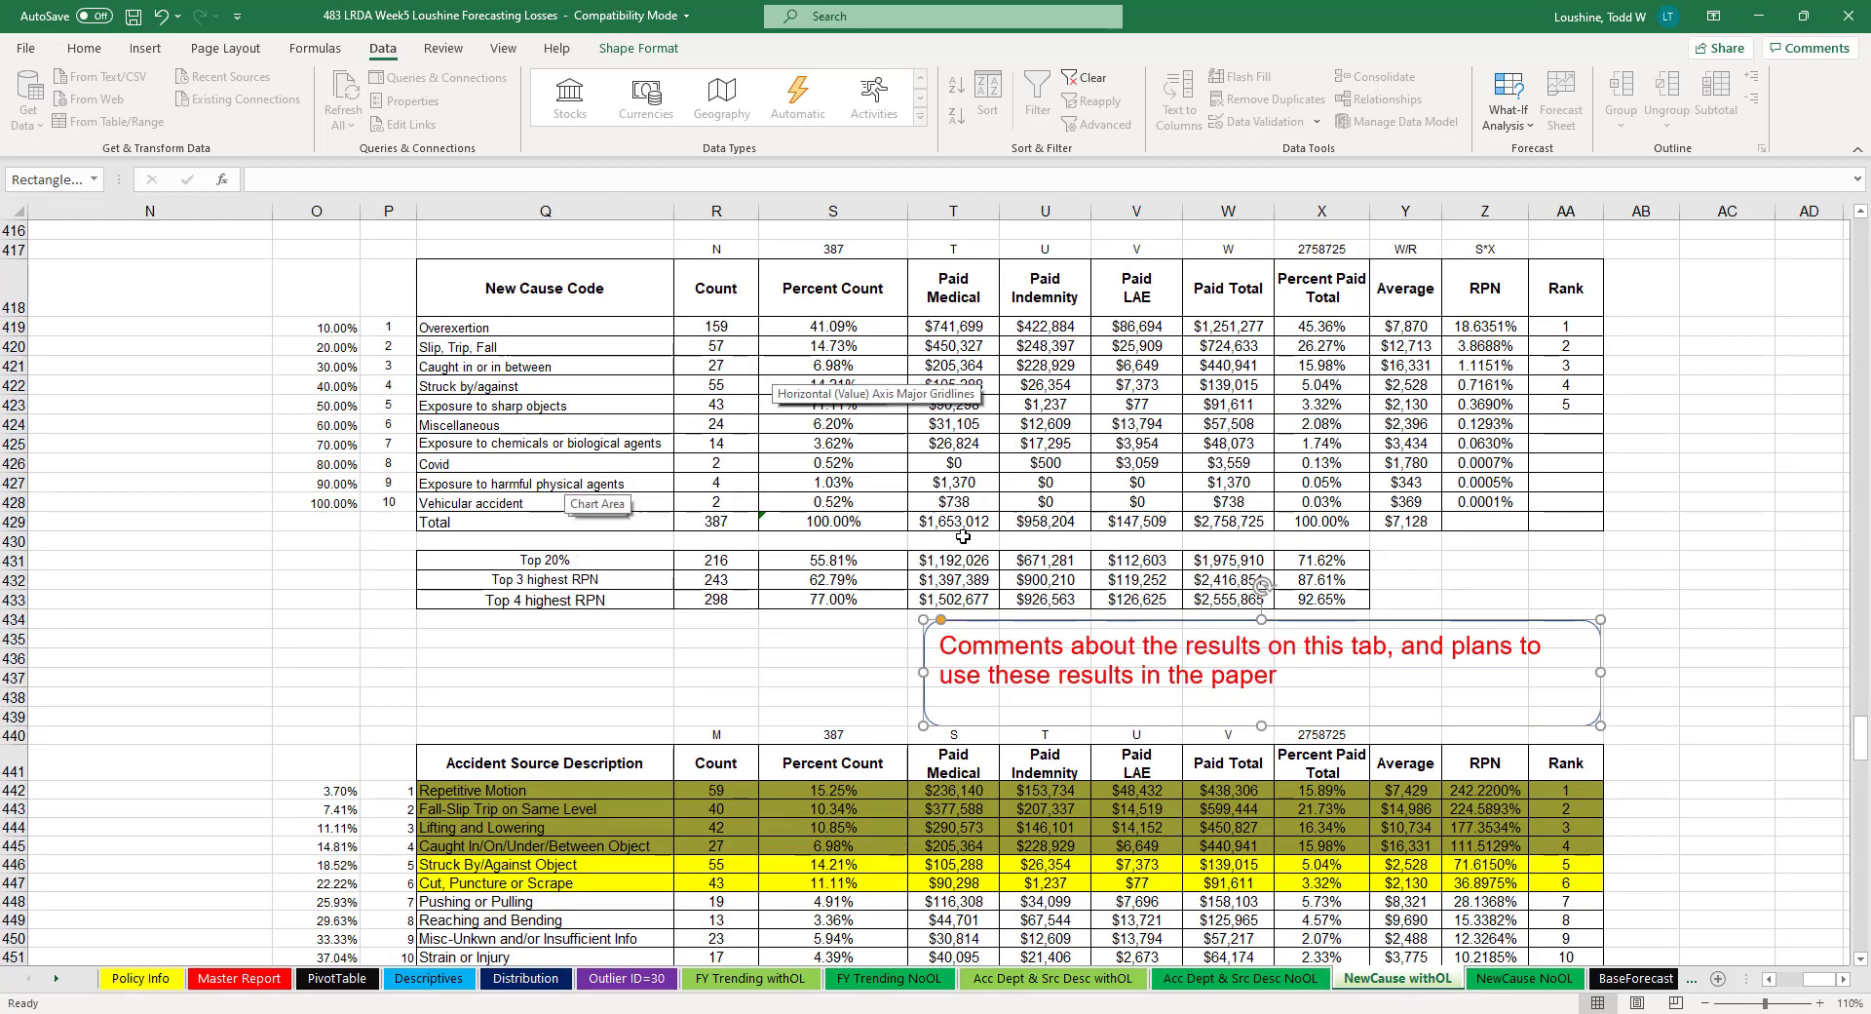
click(1522, 977)
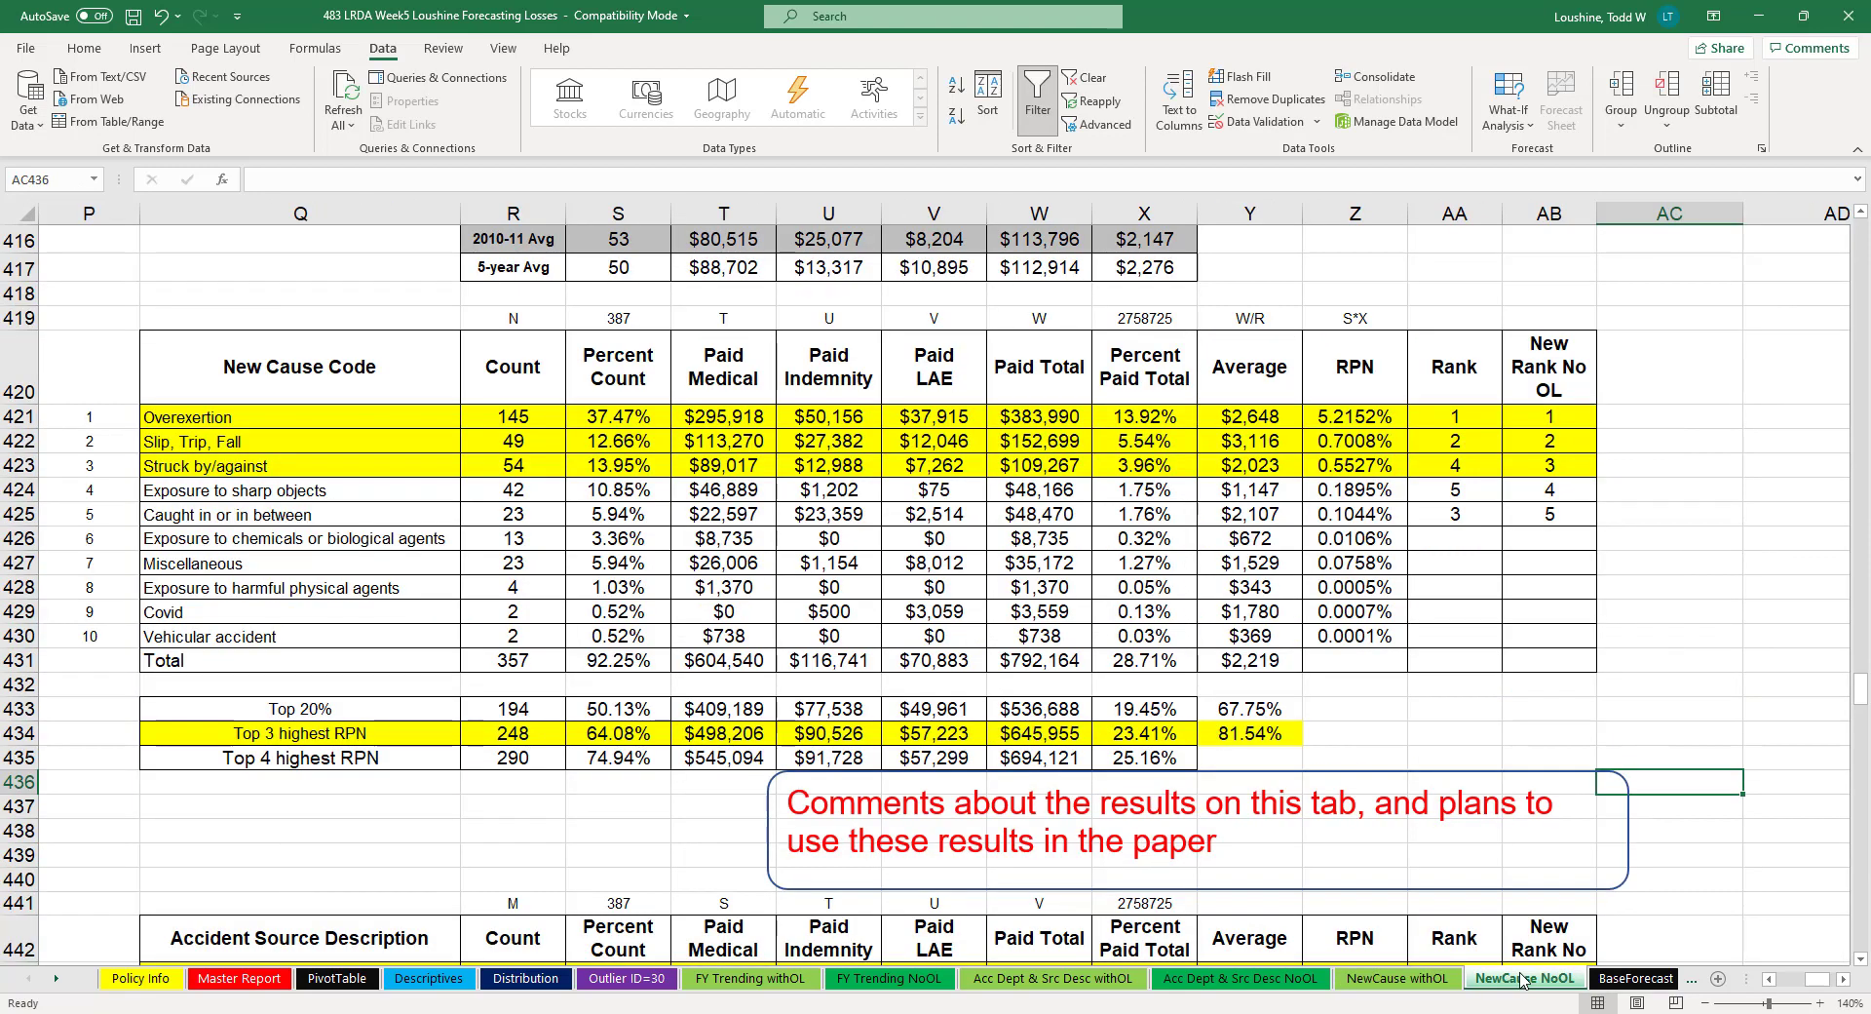
scroll(1241, 747, down, 1)
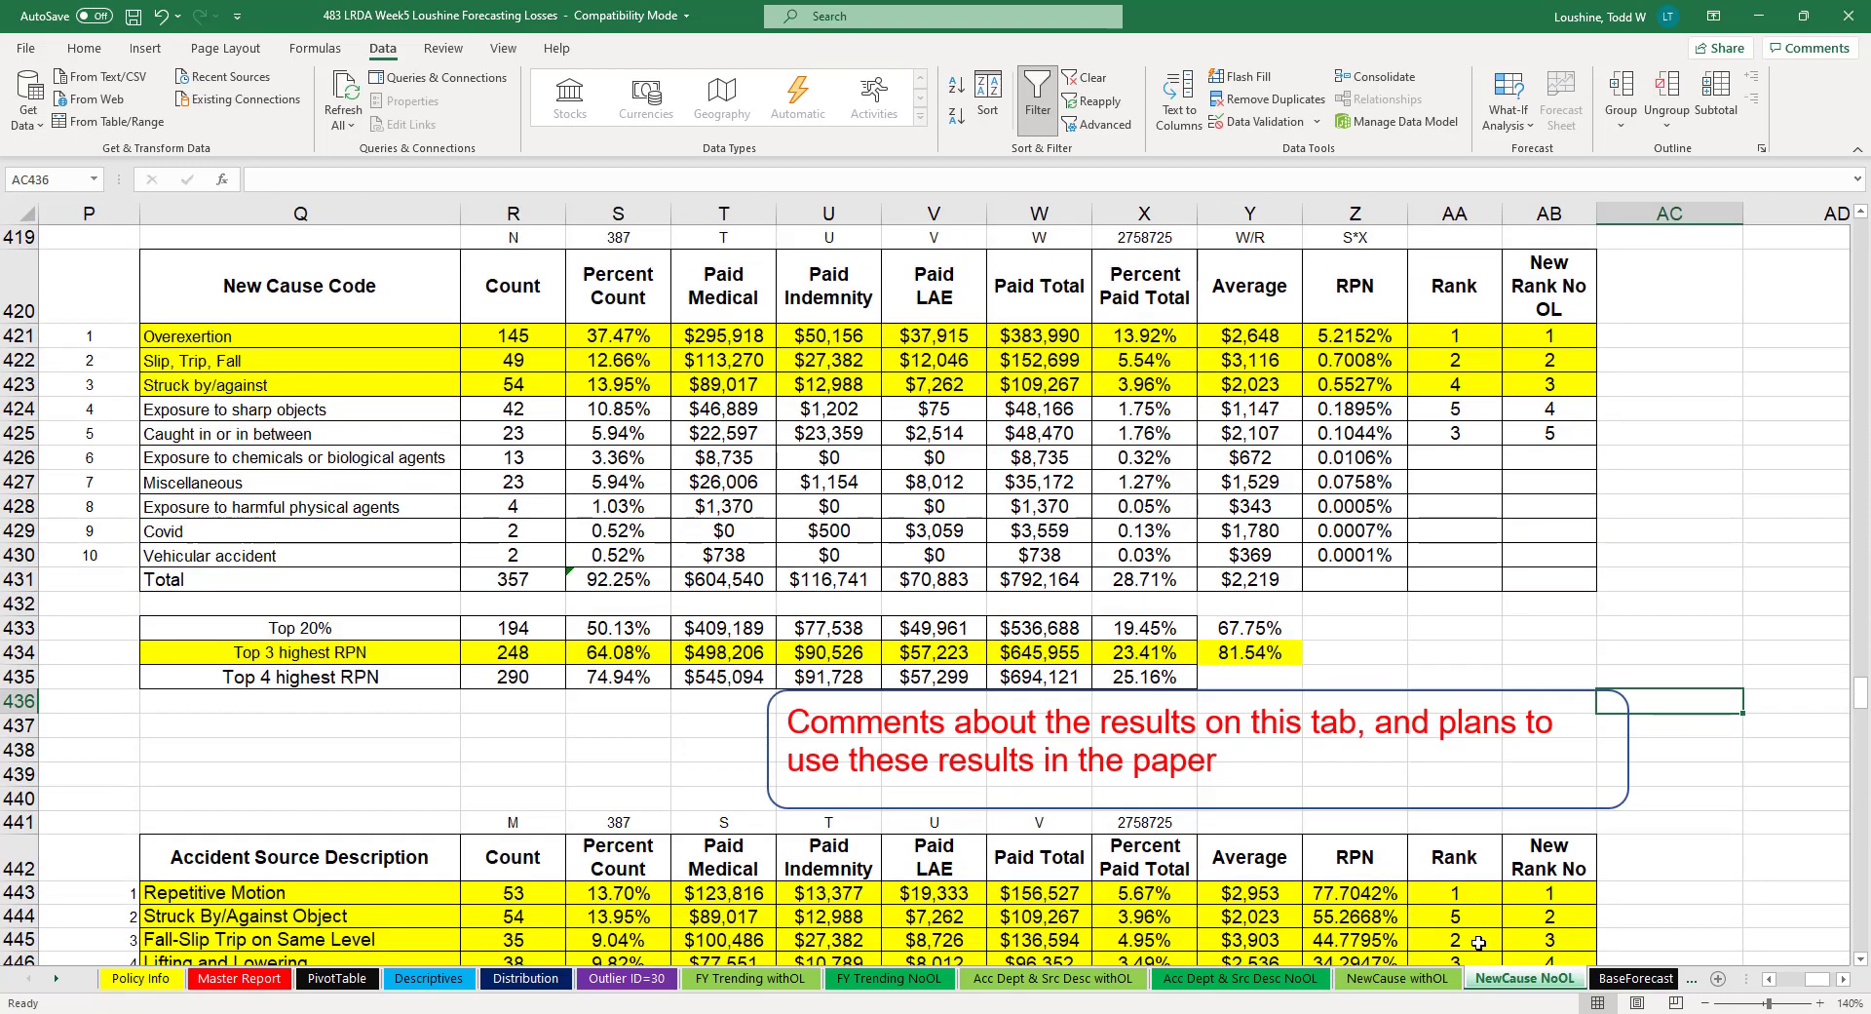
Step: Trace the BaseForecast column O formulas from WI DWD Avg/Claim up to the 2023 forecasted loss
click(1625, 978)
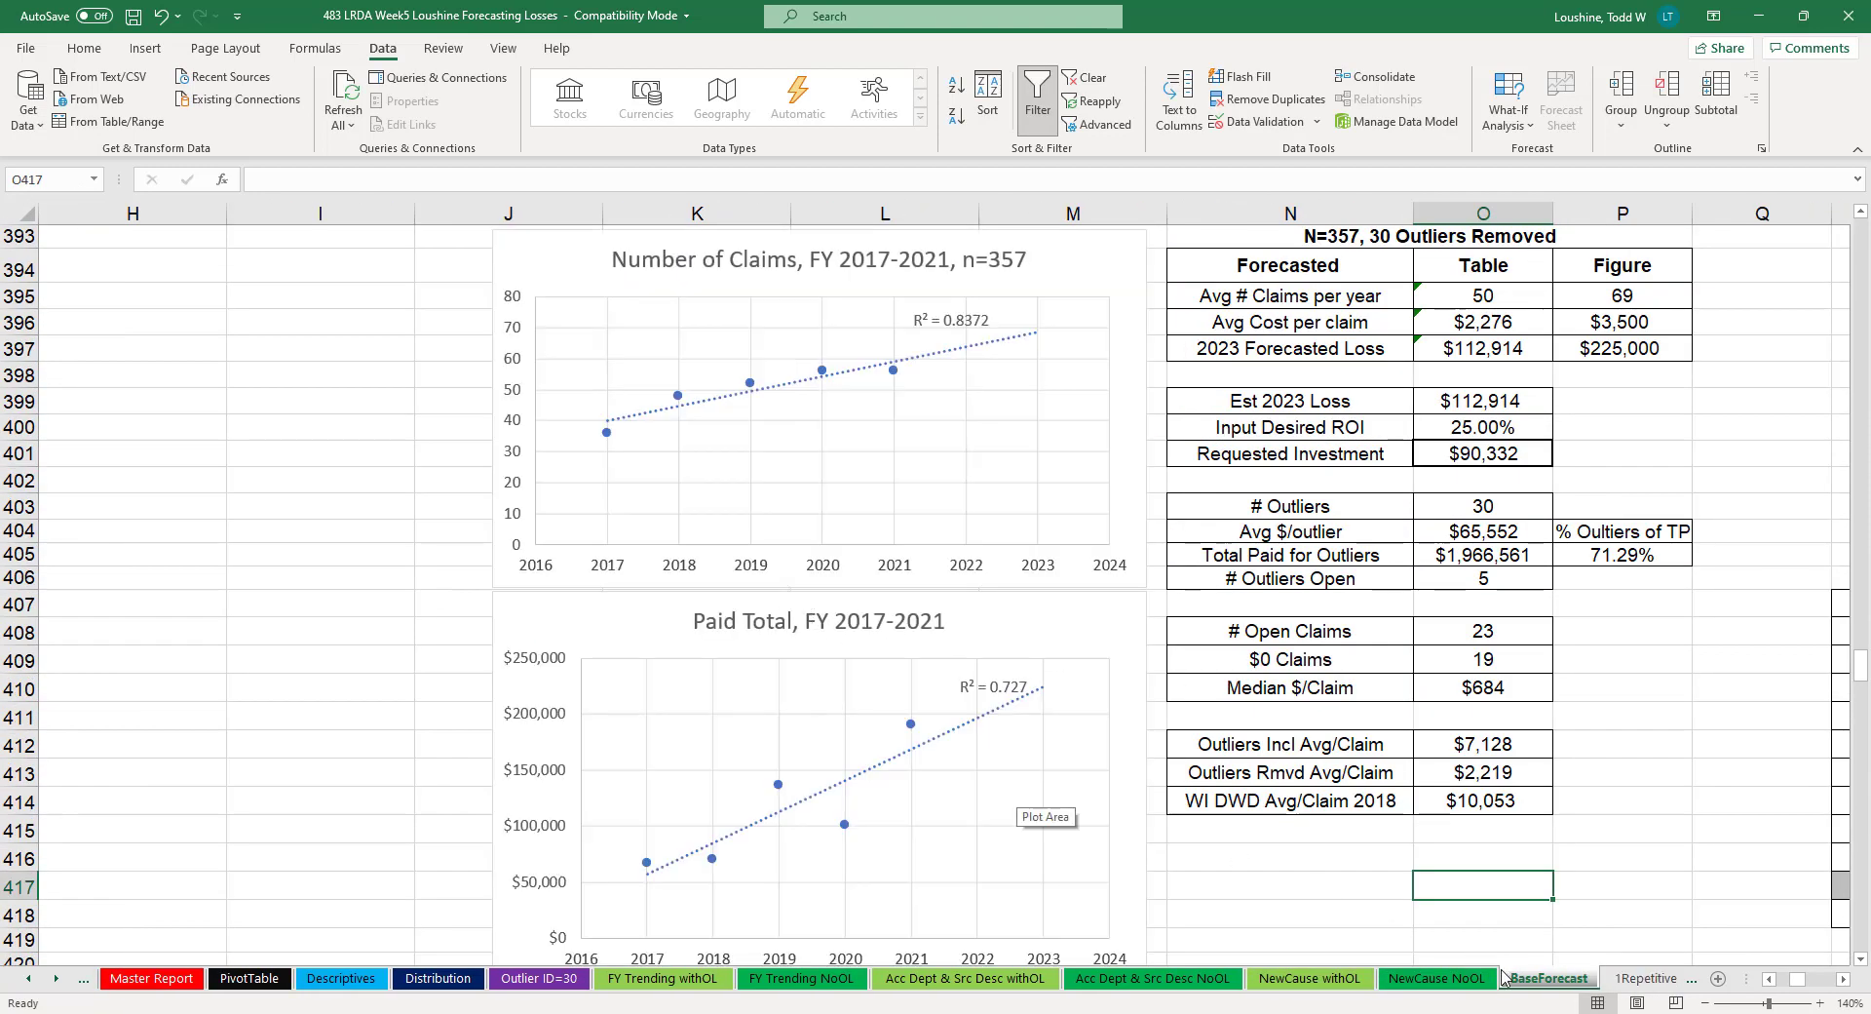
click(1483, 836)
click(1501, 801)
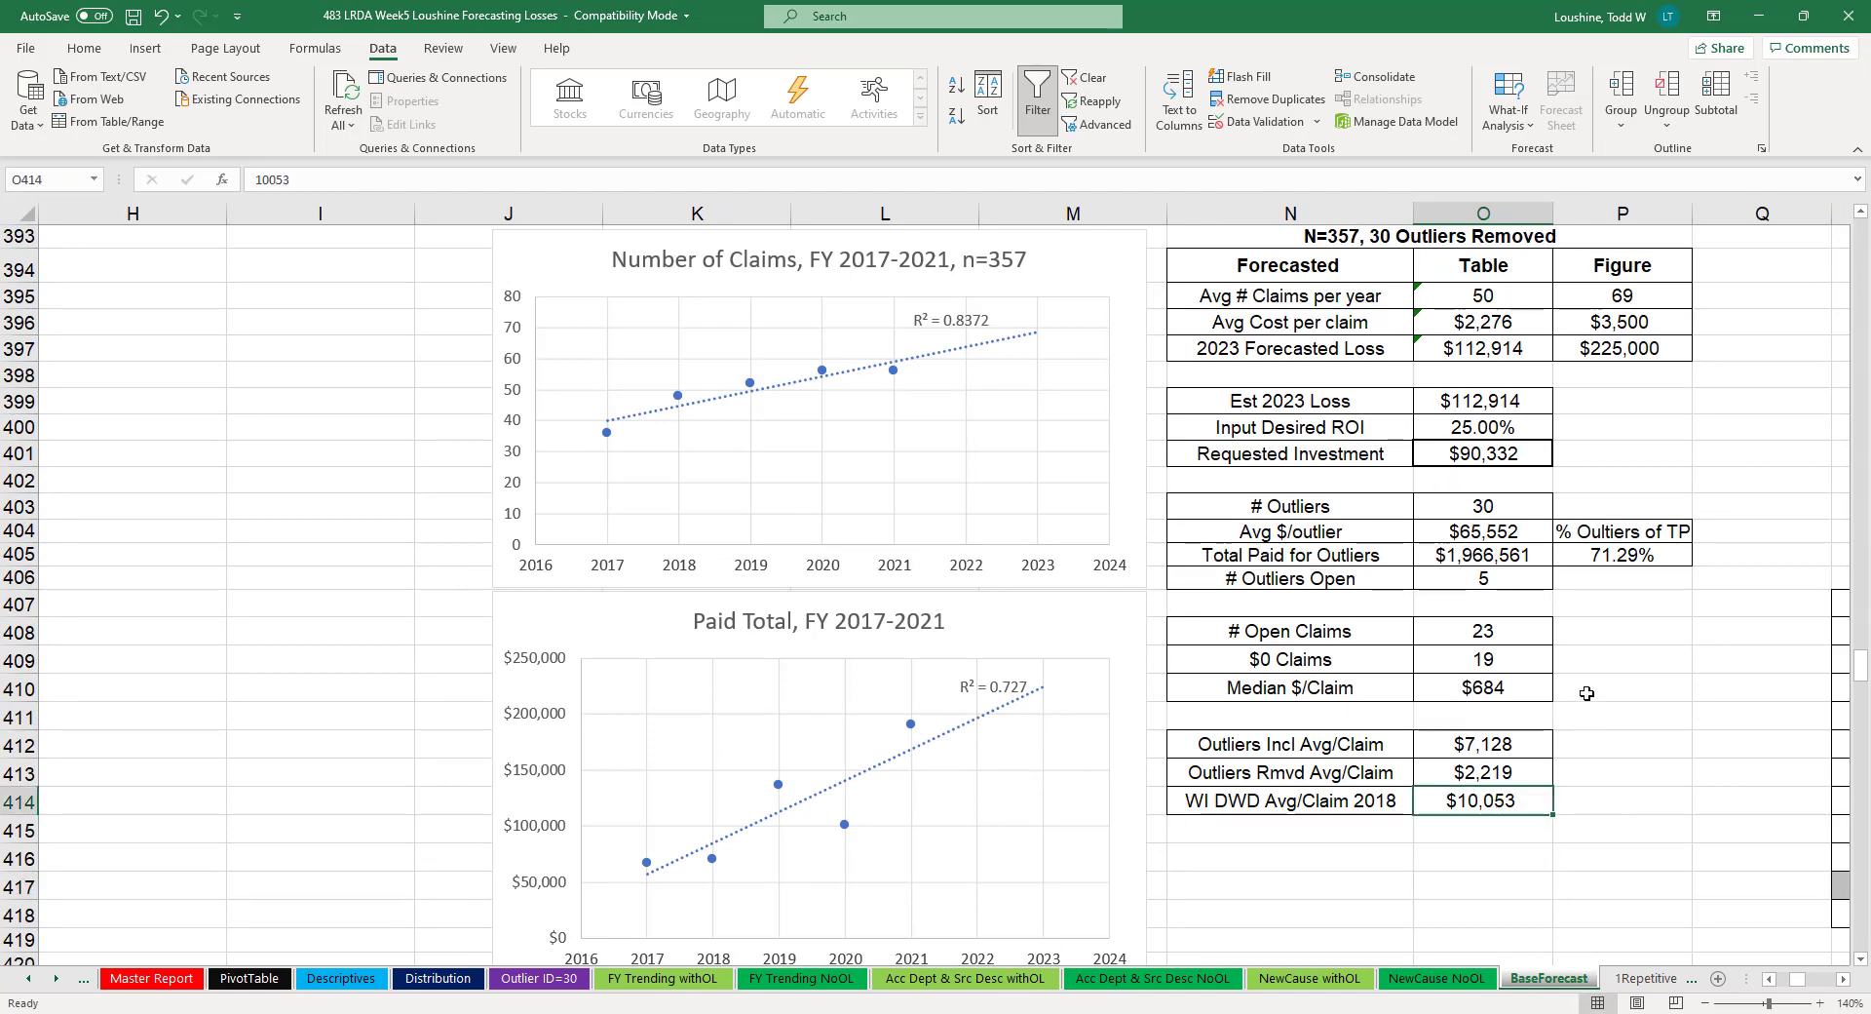
key(Up)
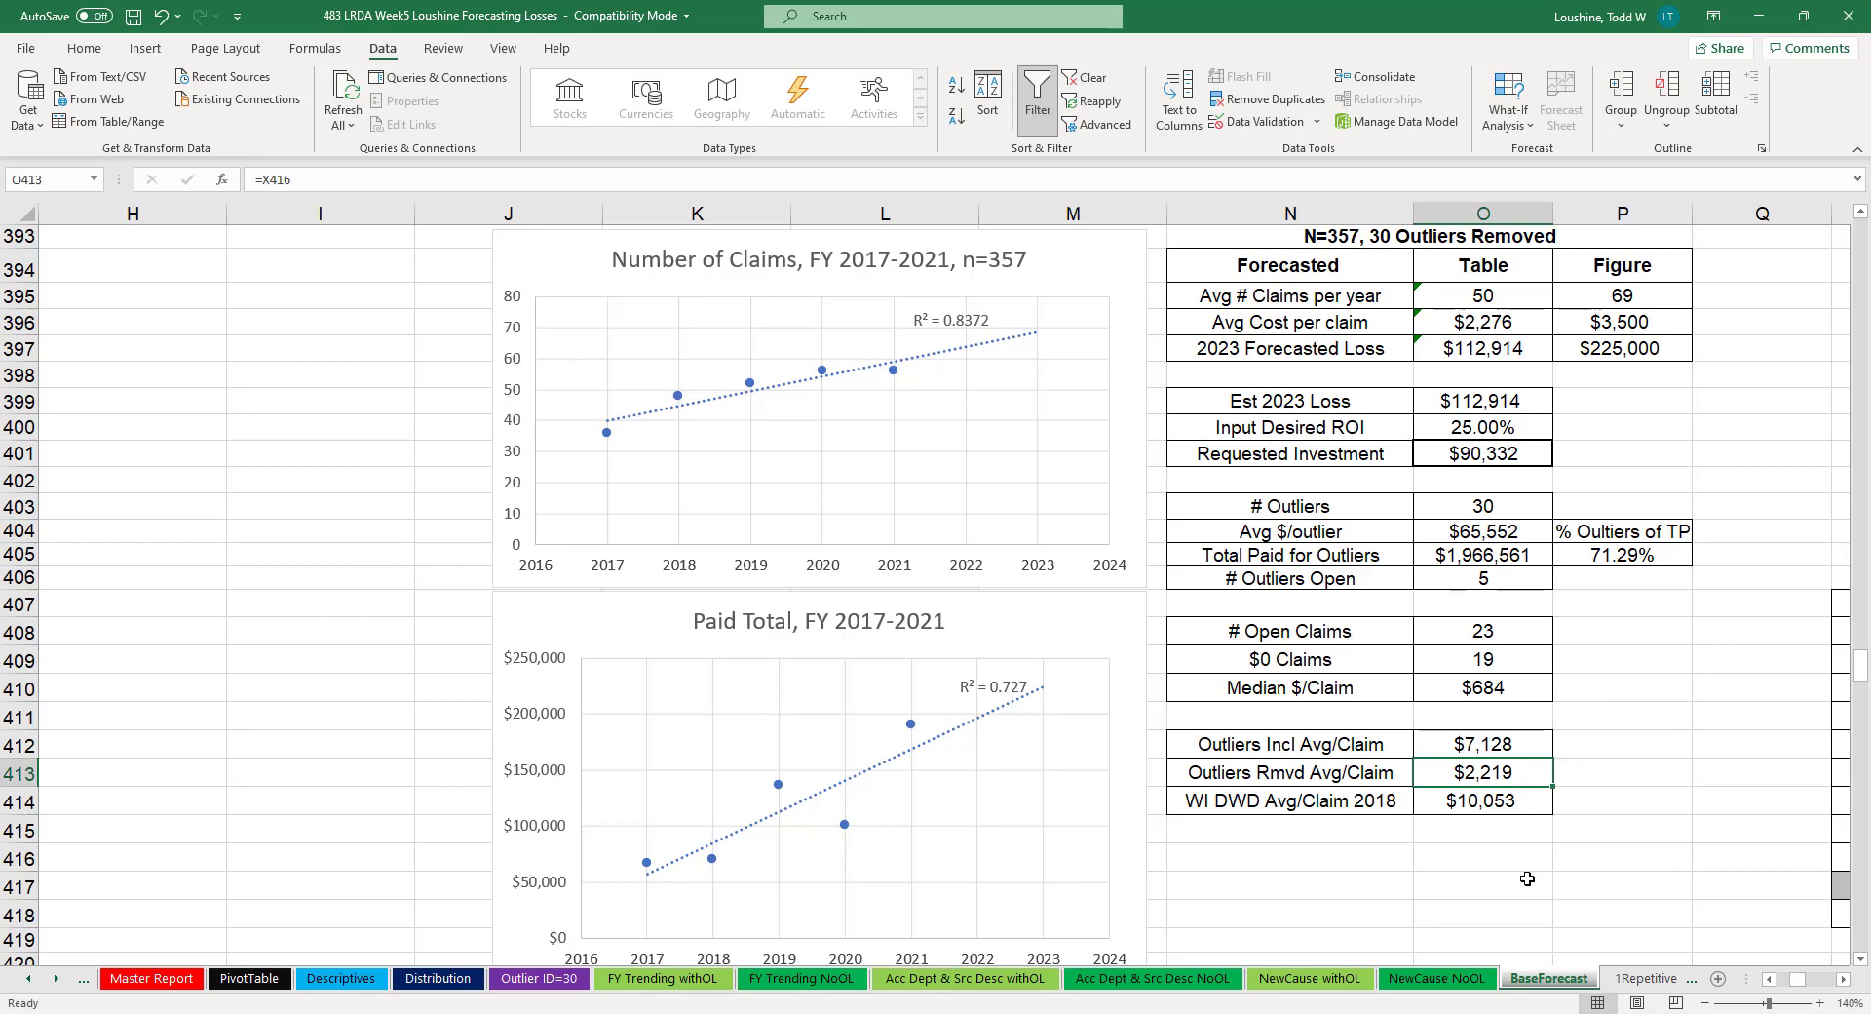
key(Up)
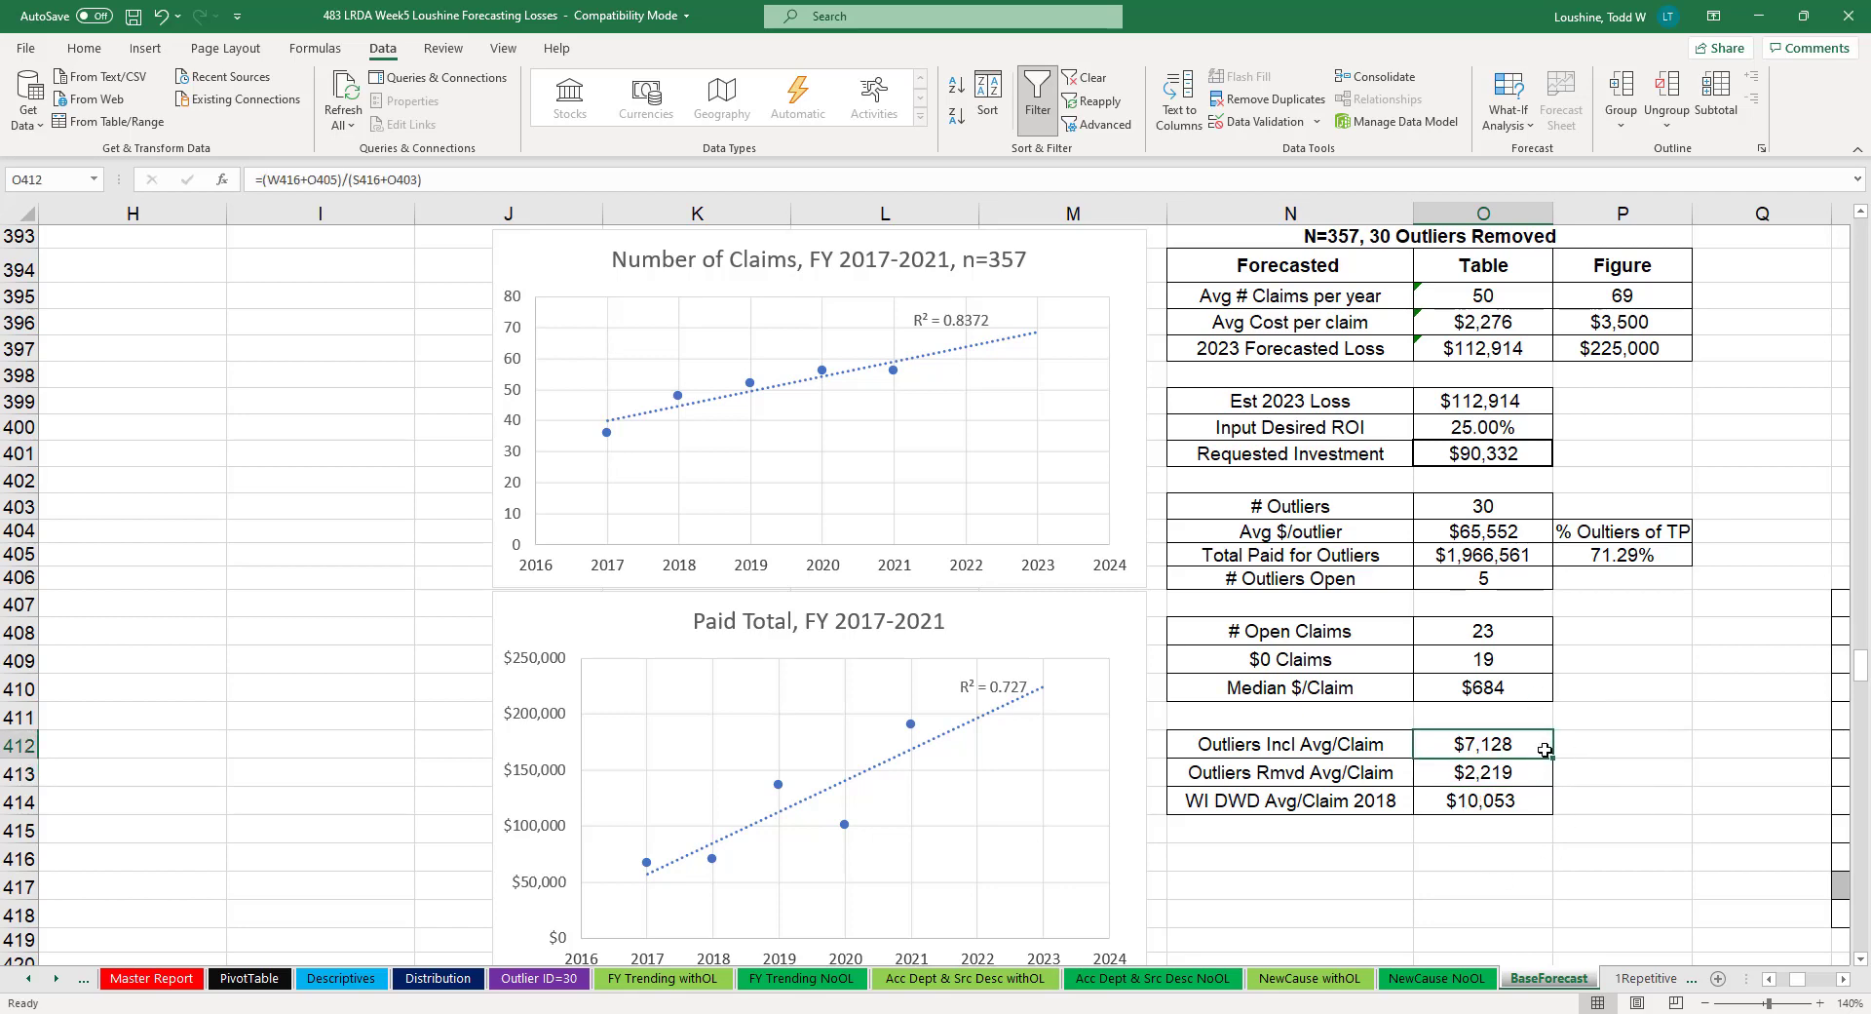
key(Up)
key(Up)
key(Up)
key(Up)
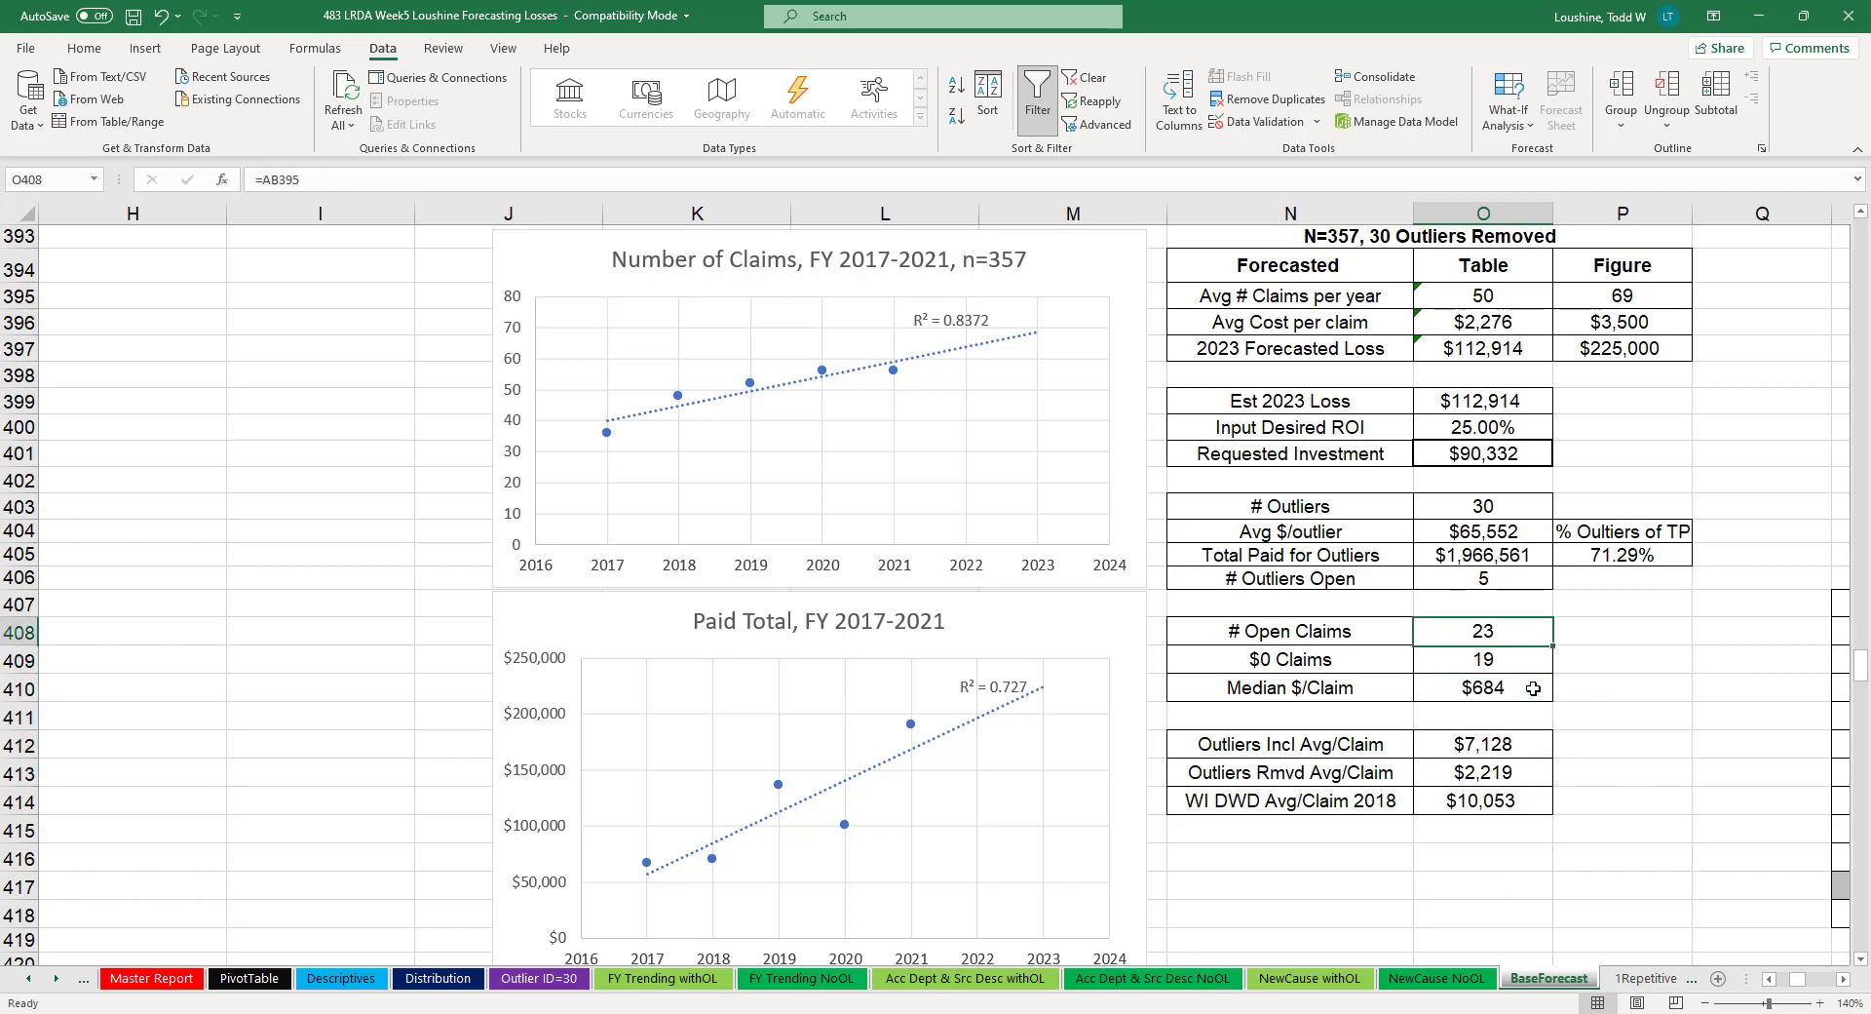
key(Up)
key(Up)
key(Up)
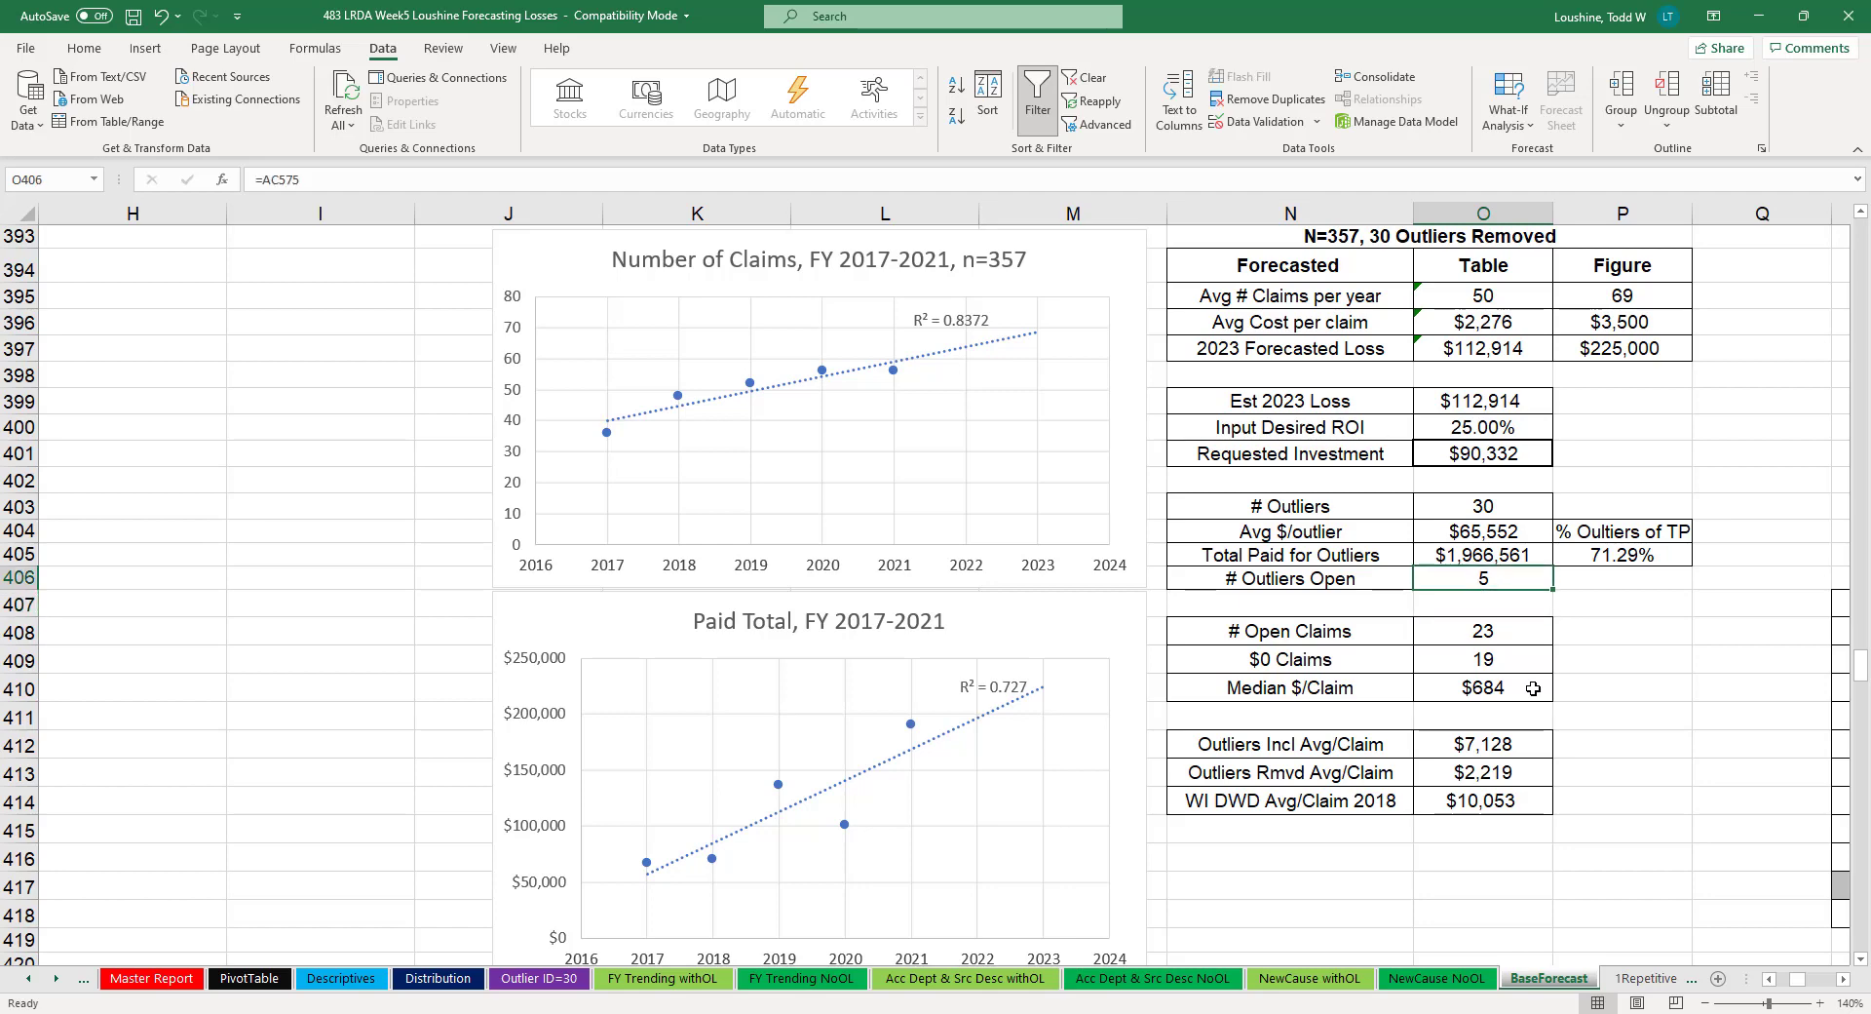
key(Up)
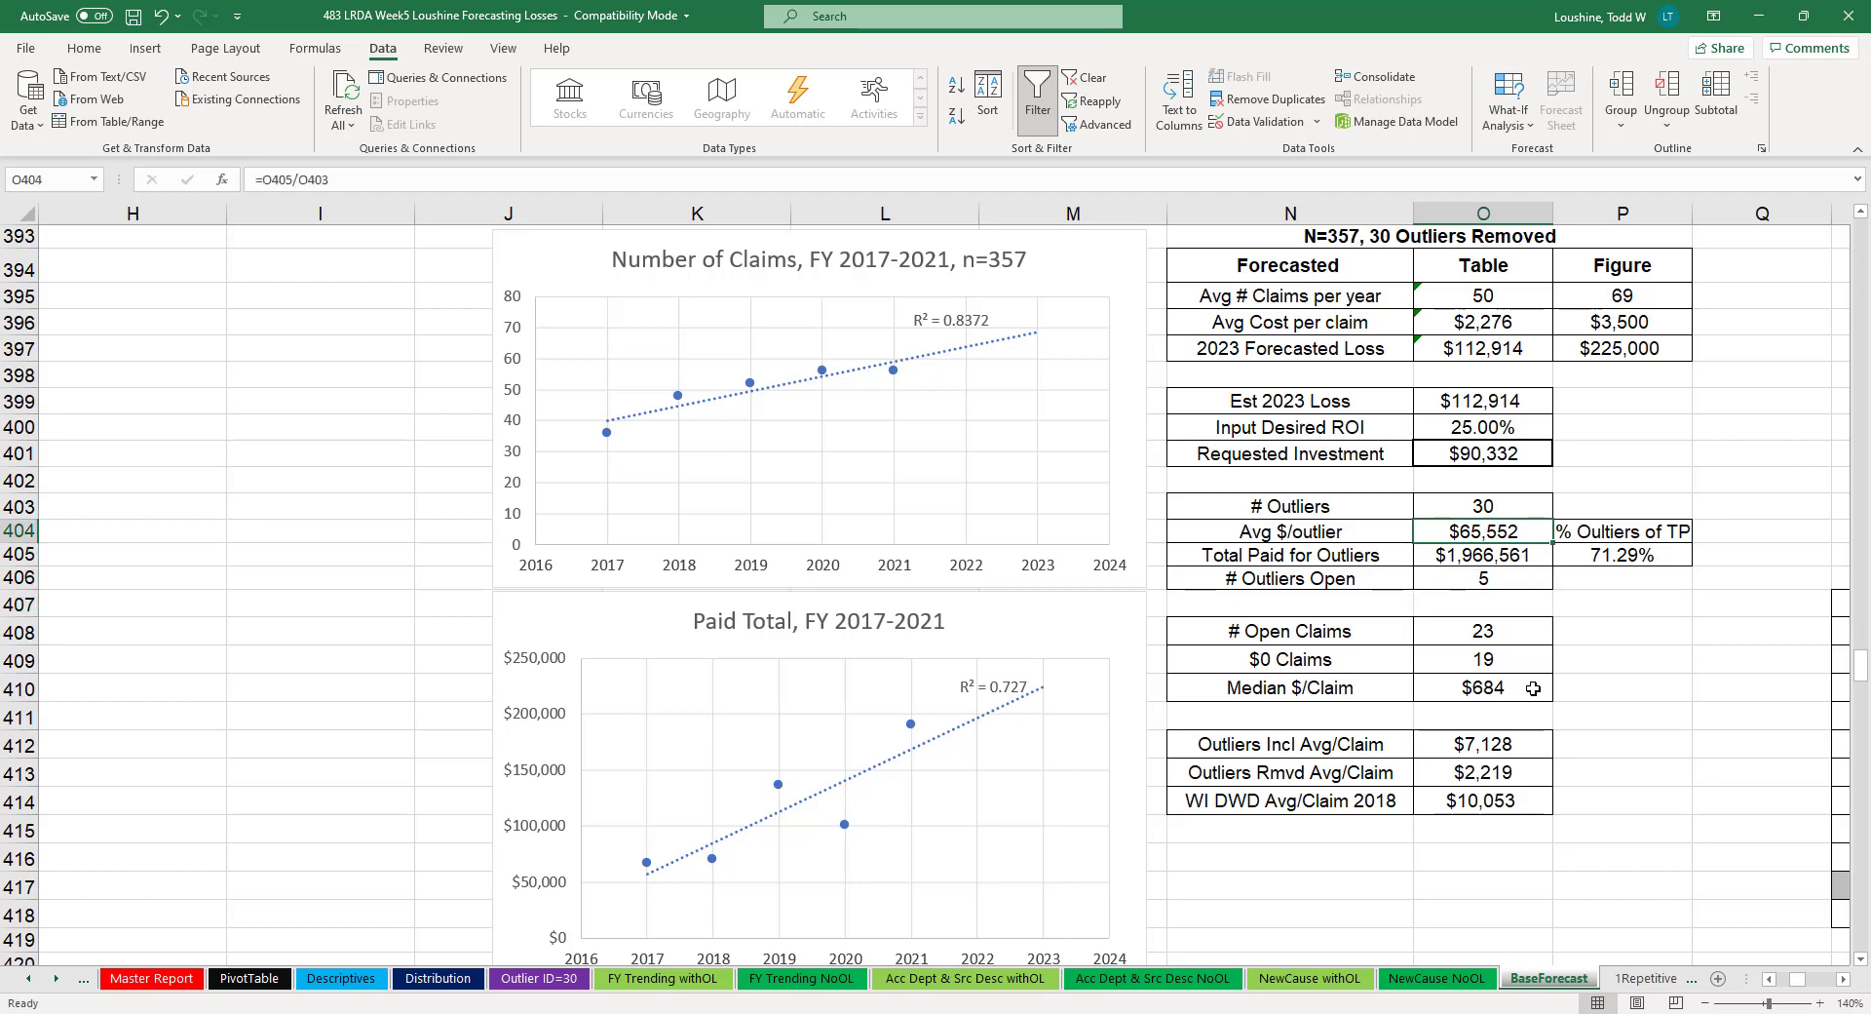
key(Up)
key(Up)
key(Up)
key(Up)
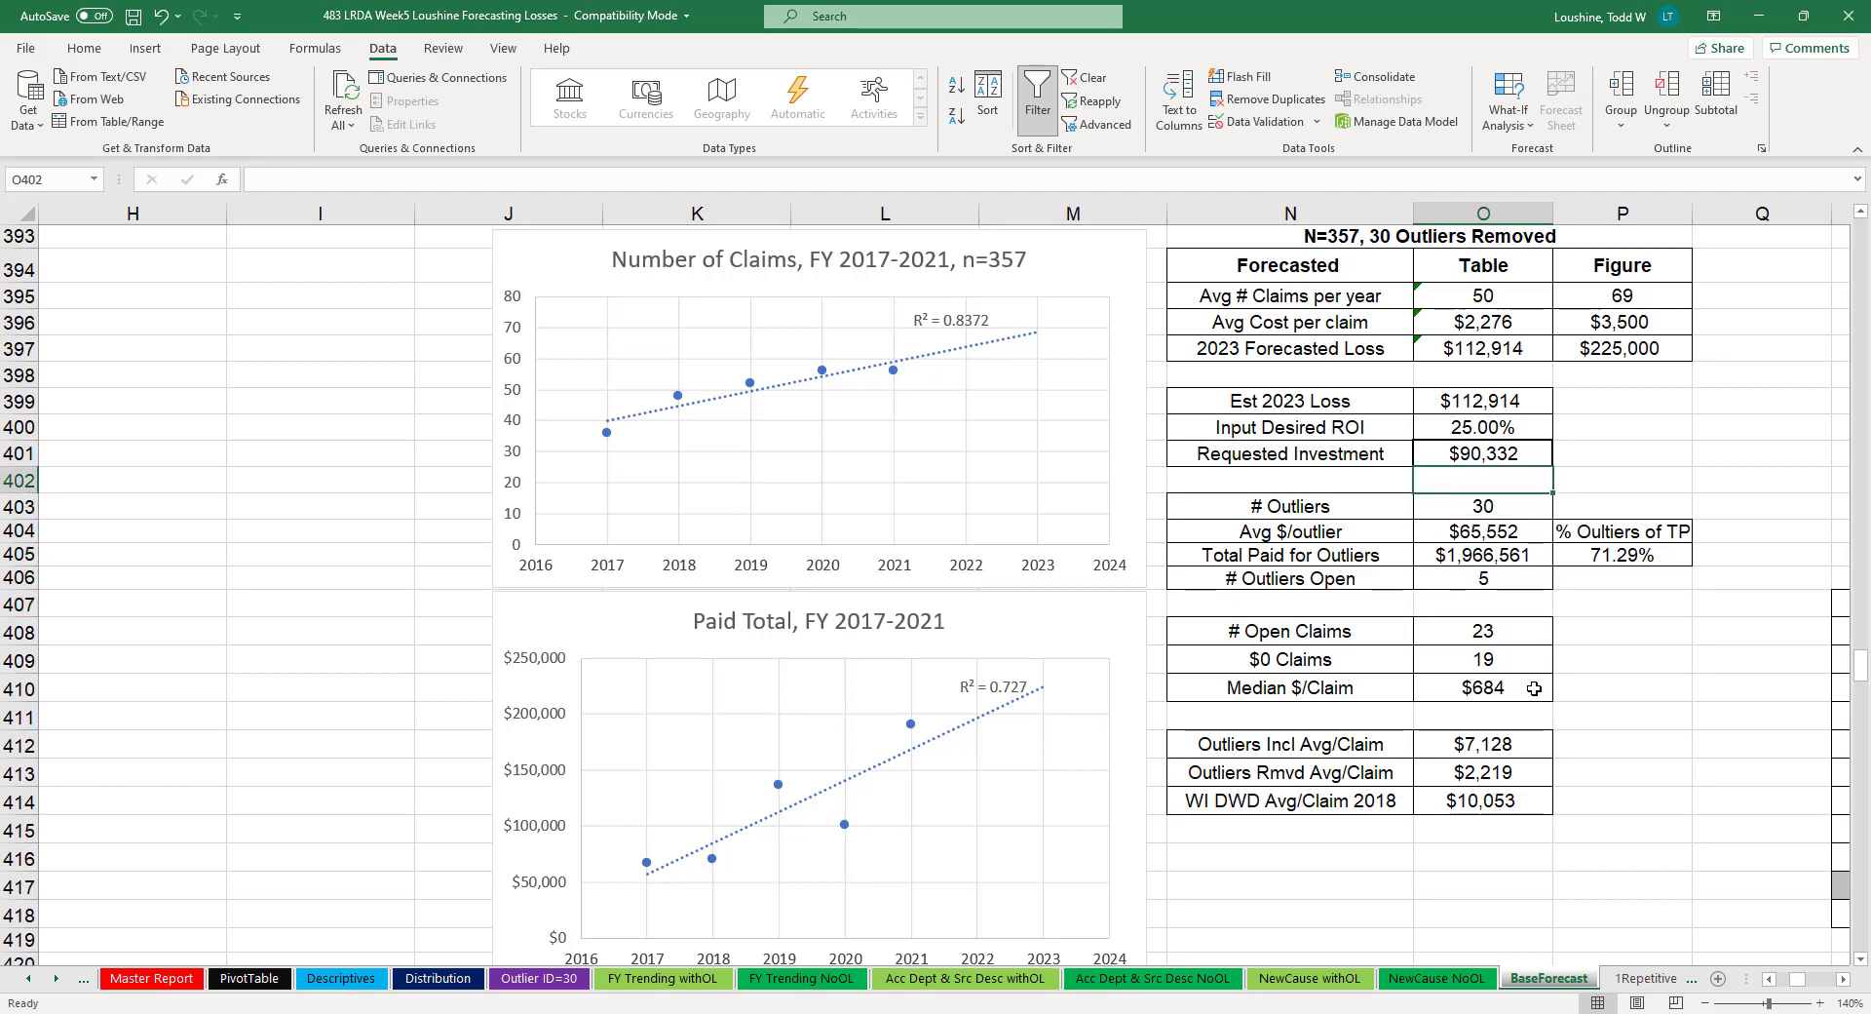
key(Up)
key(Up)
key(Up)
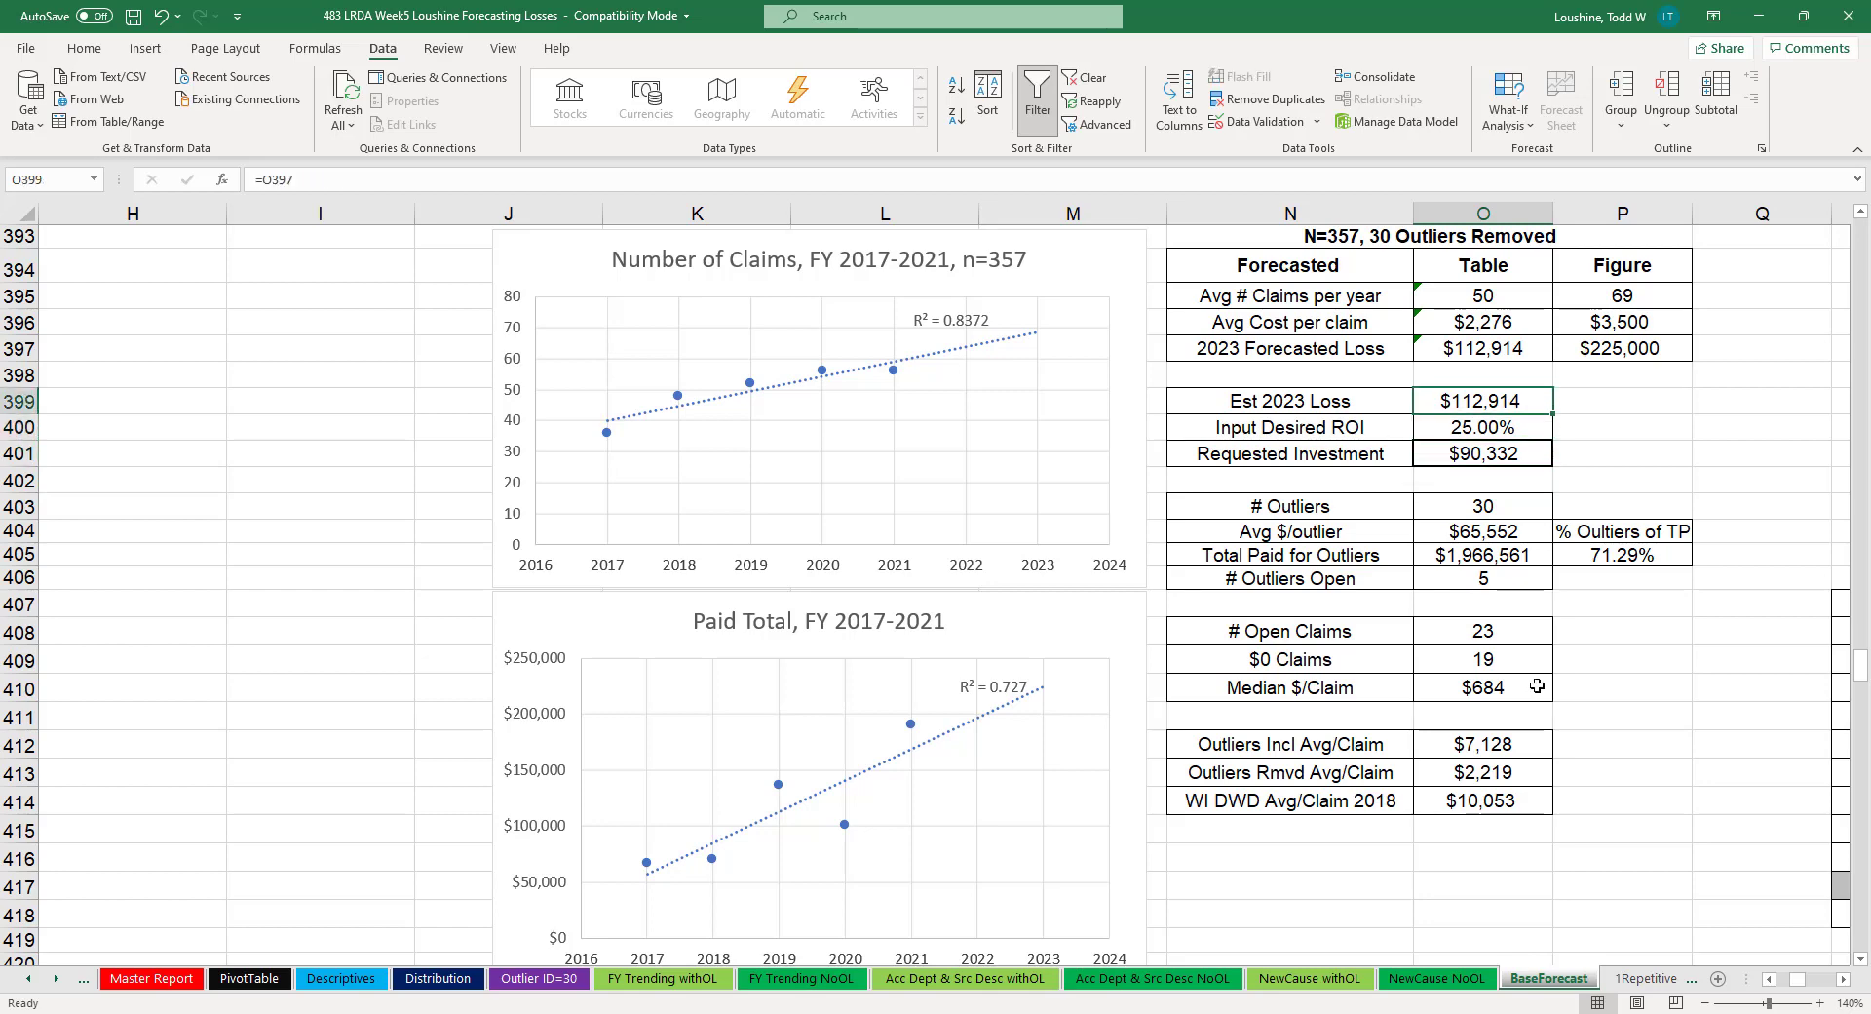
key(Up)
key(Up)
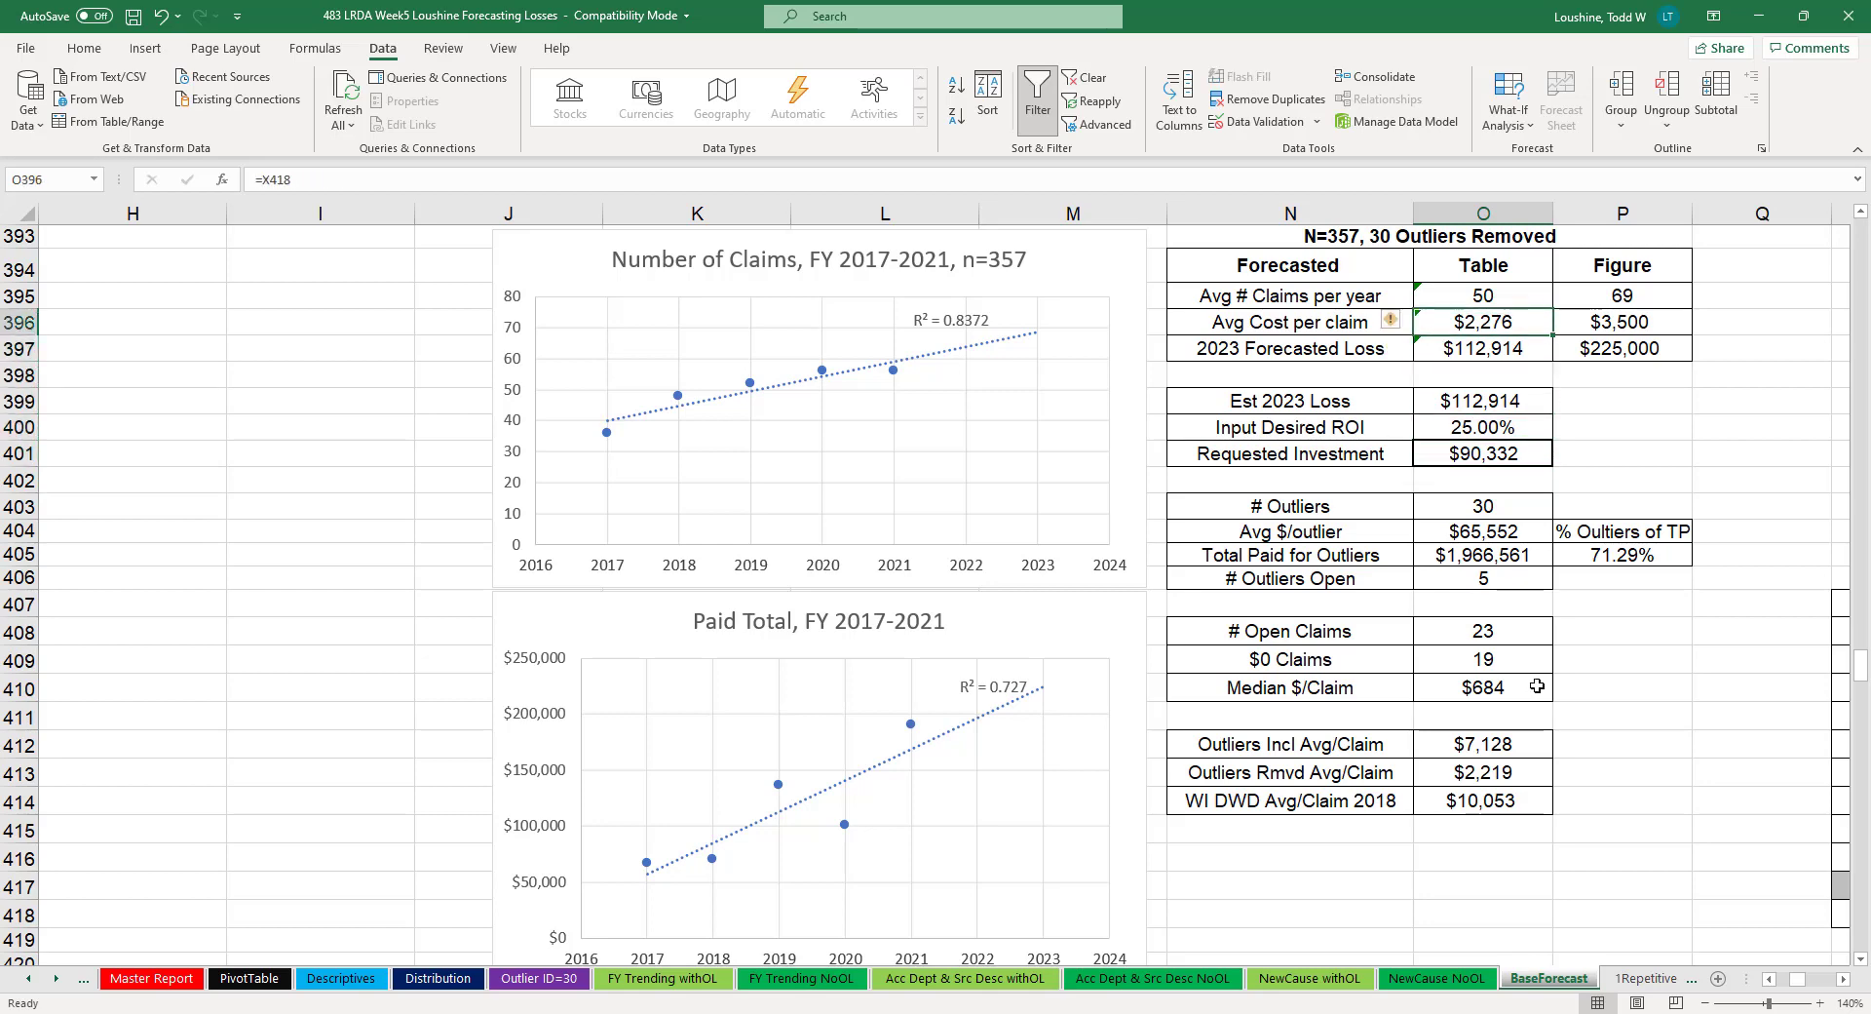
click(1669, 480)
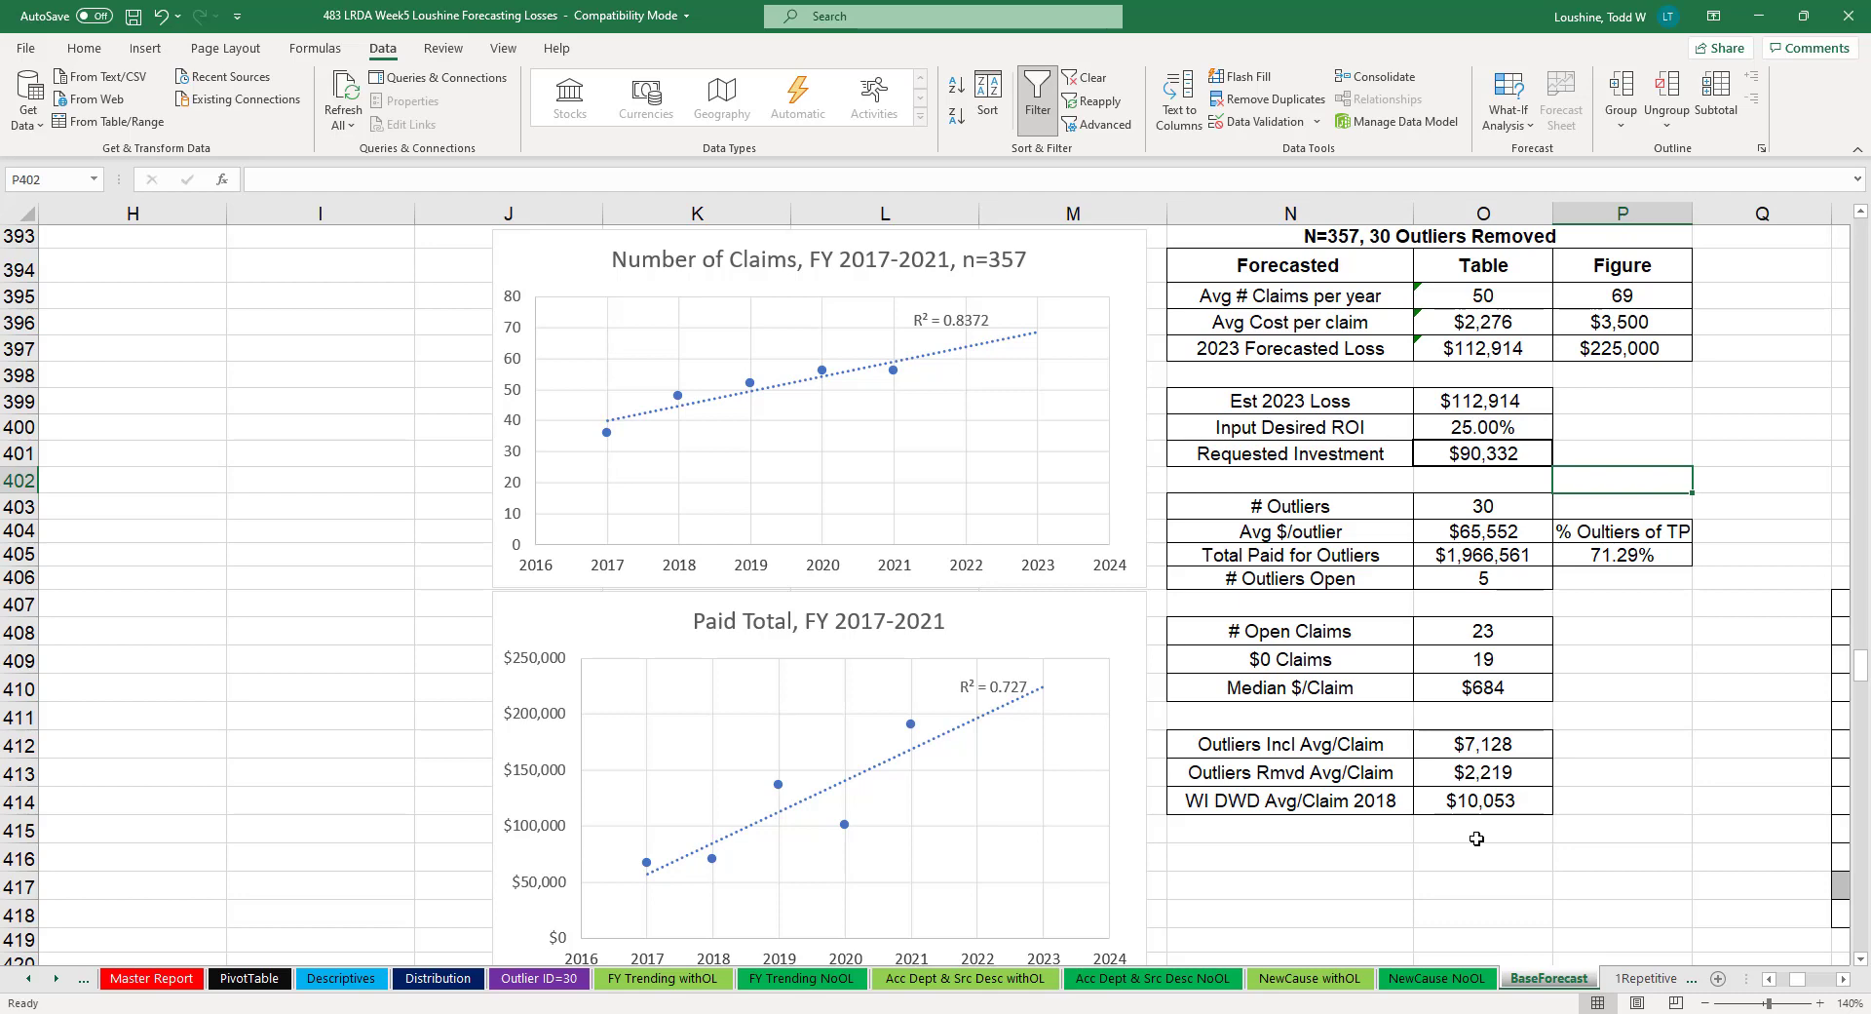
click(1647, 977)
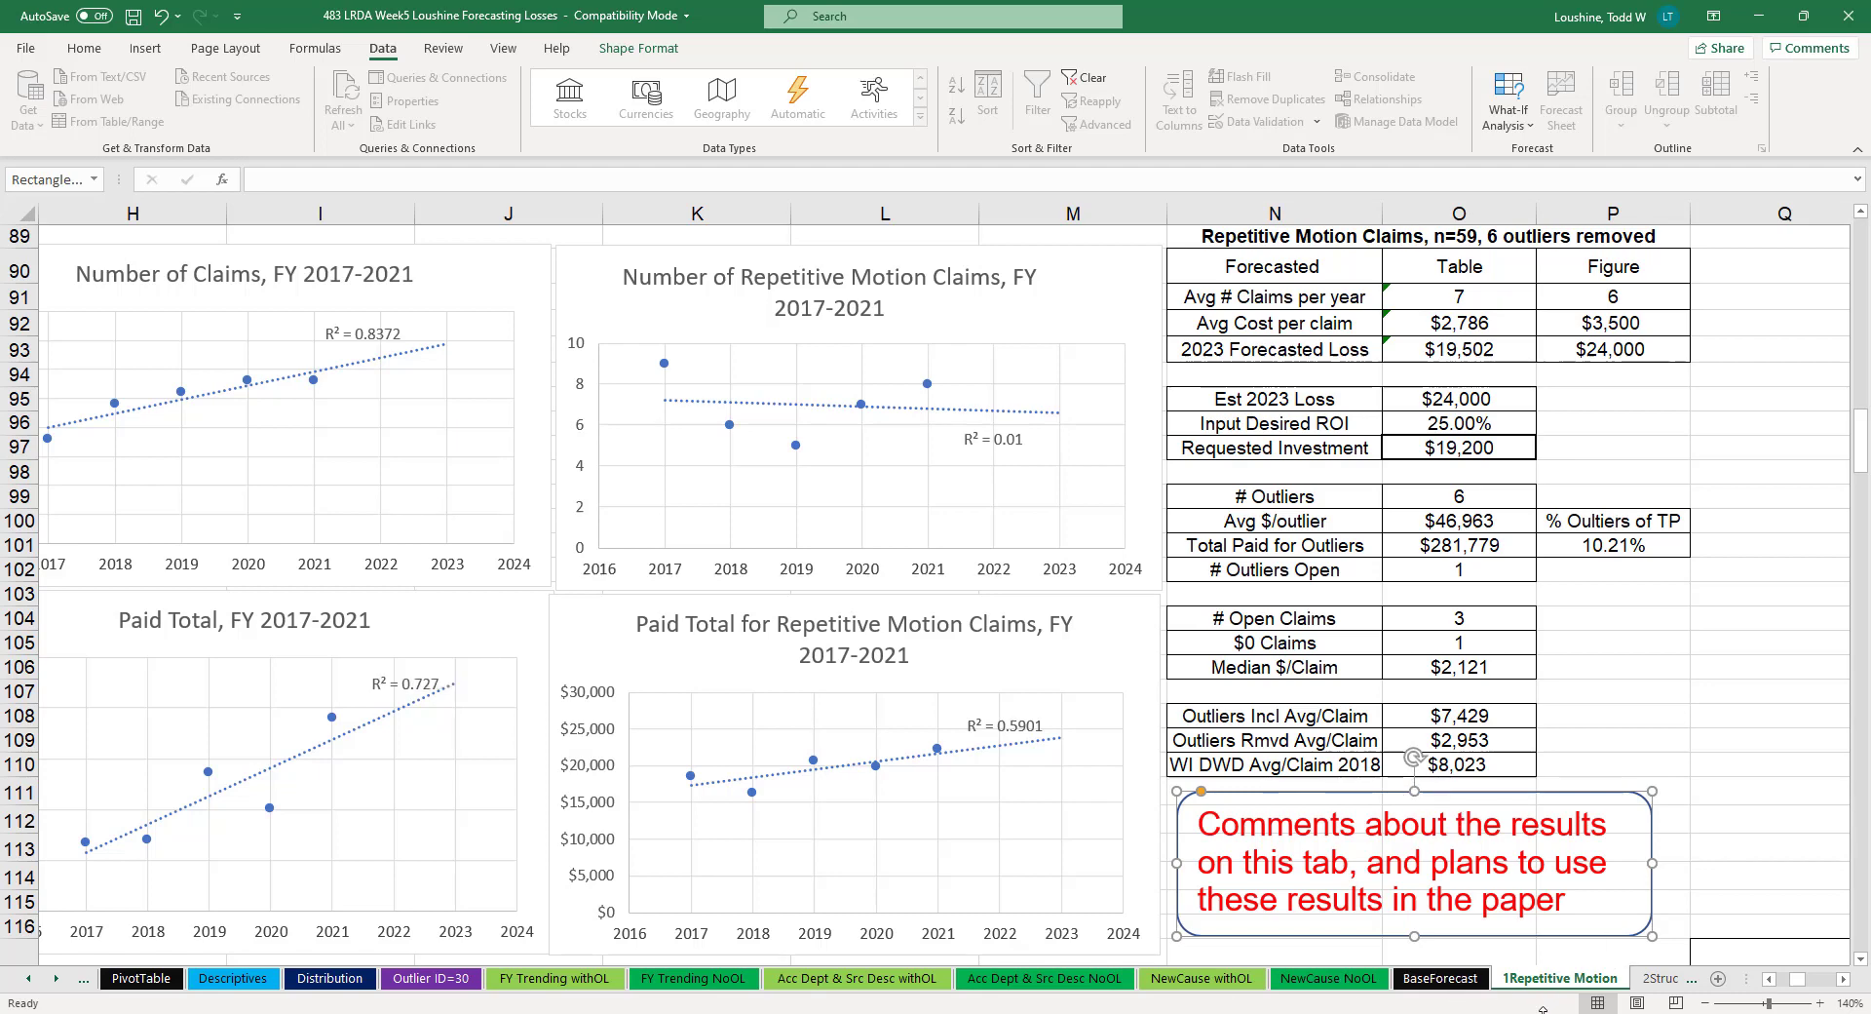
Step: Review the 2StruckBy, 3Fall same level and 4Lifting Lowering sheets, shortening rows 75 and 88
click(1662, 978)
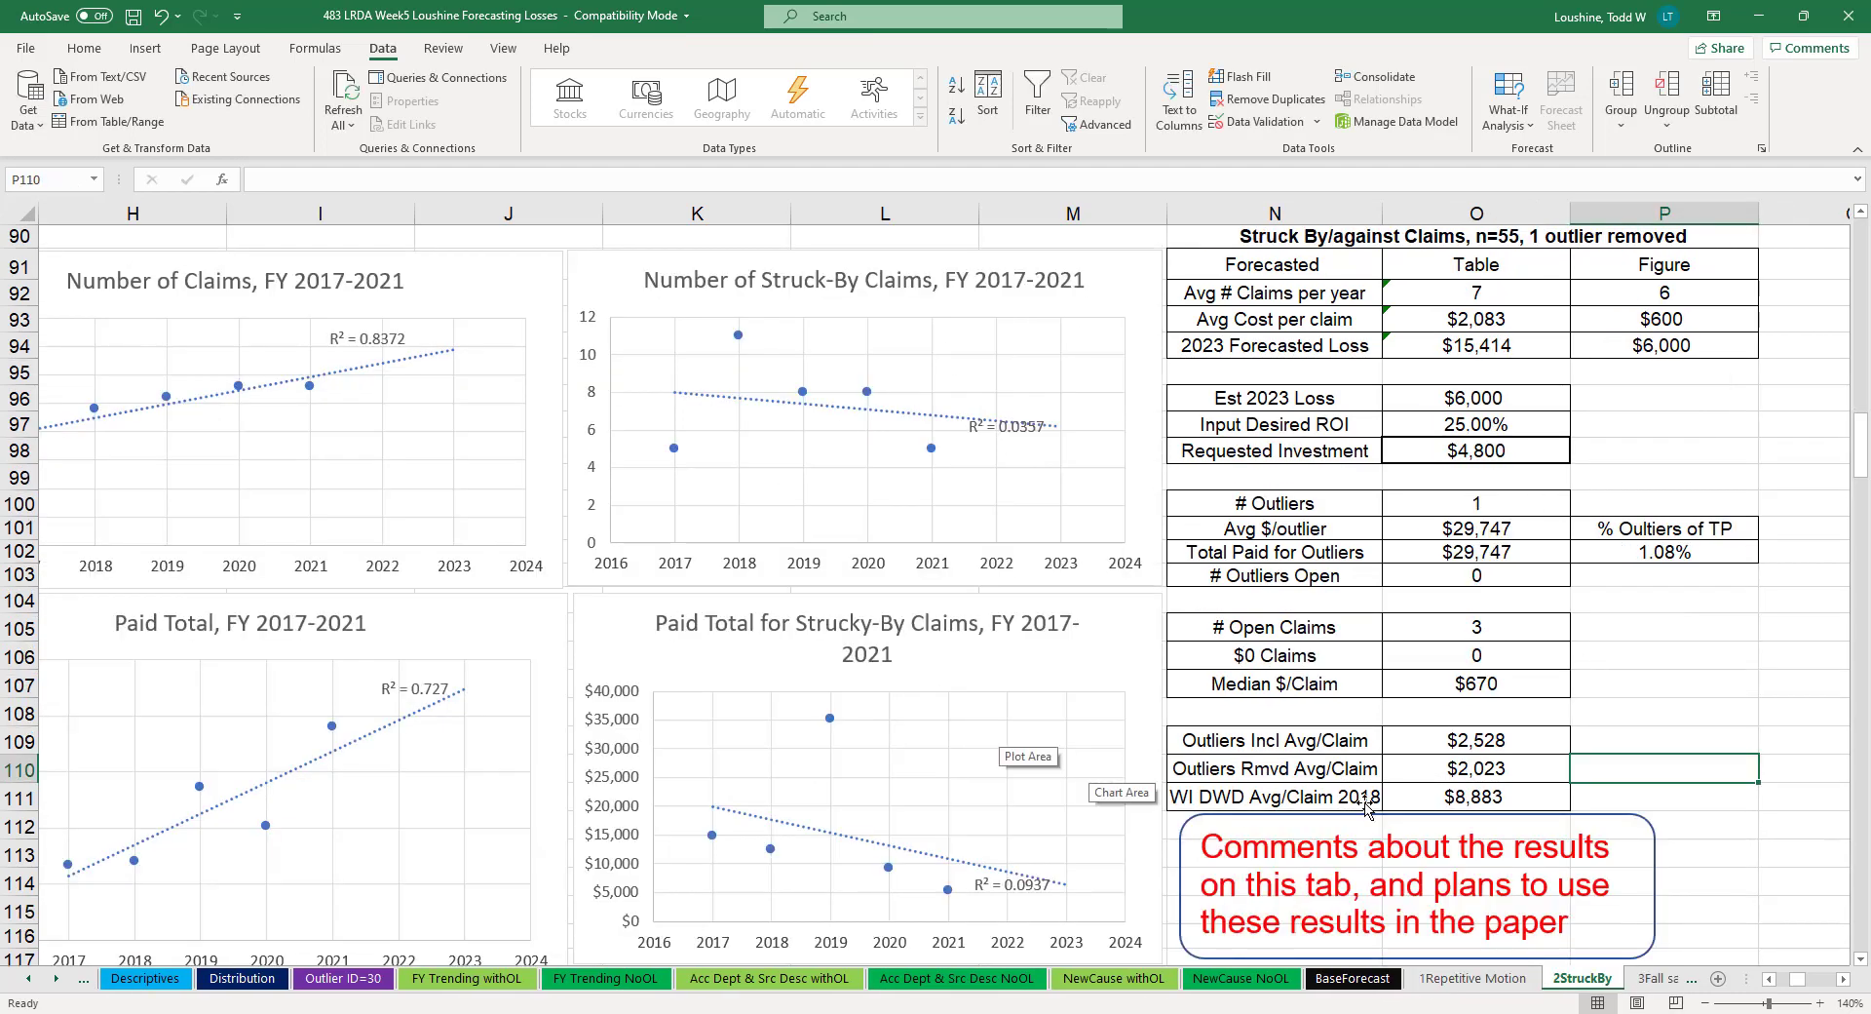
click(1476, 981)
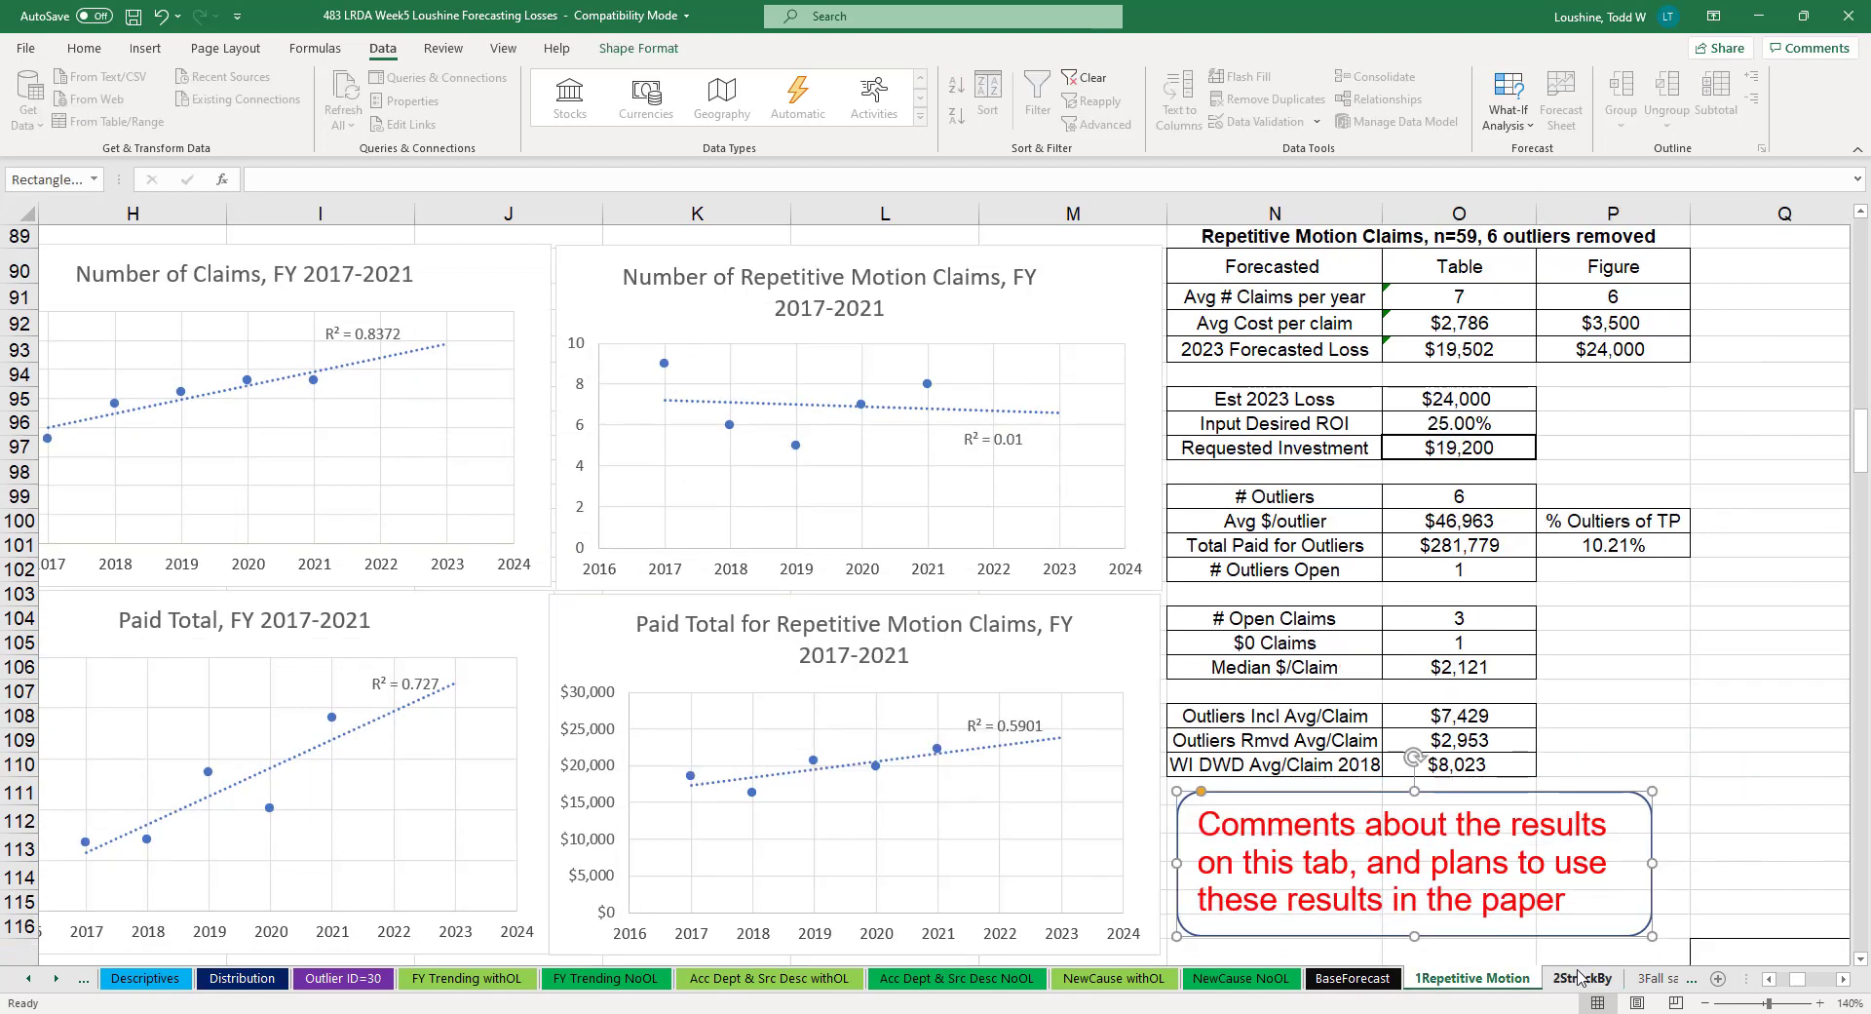
click(1583, 980)
click(1648, 978)
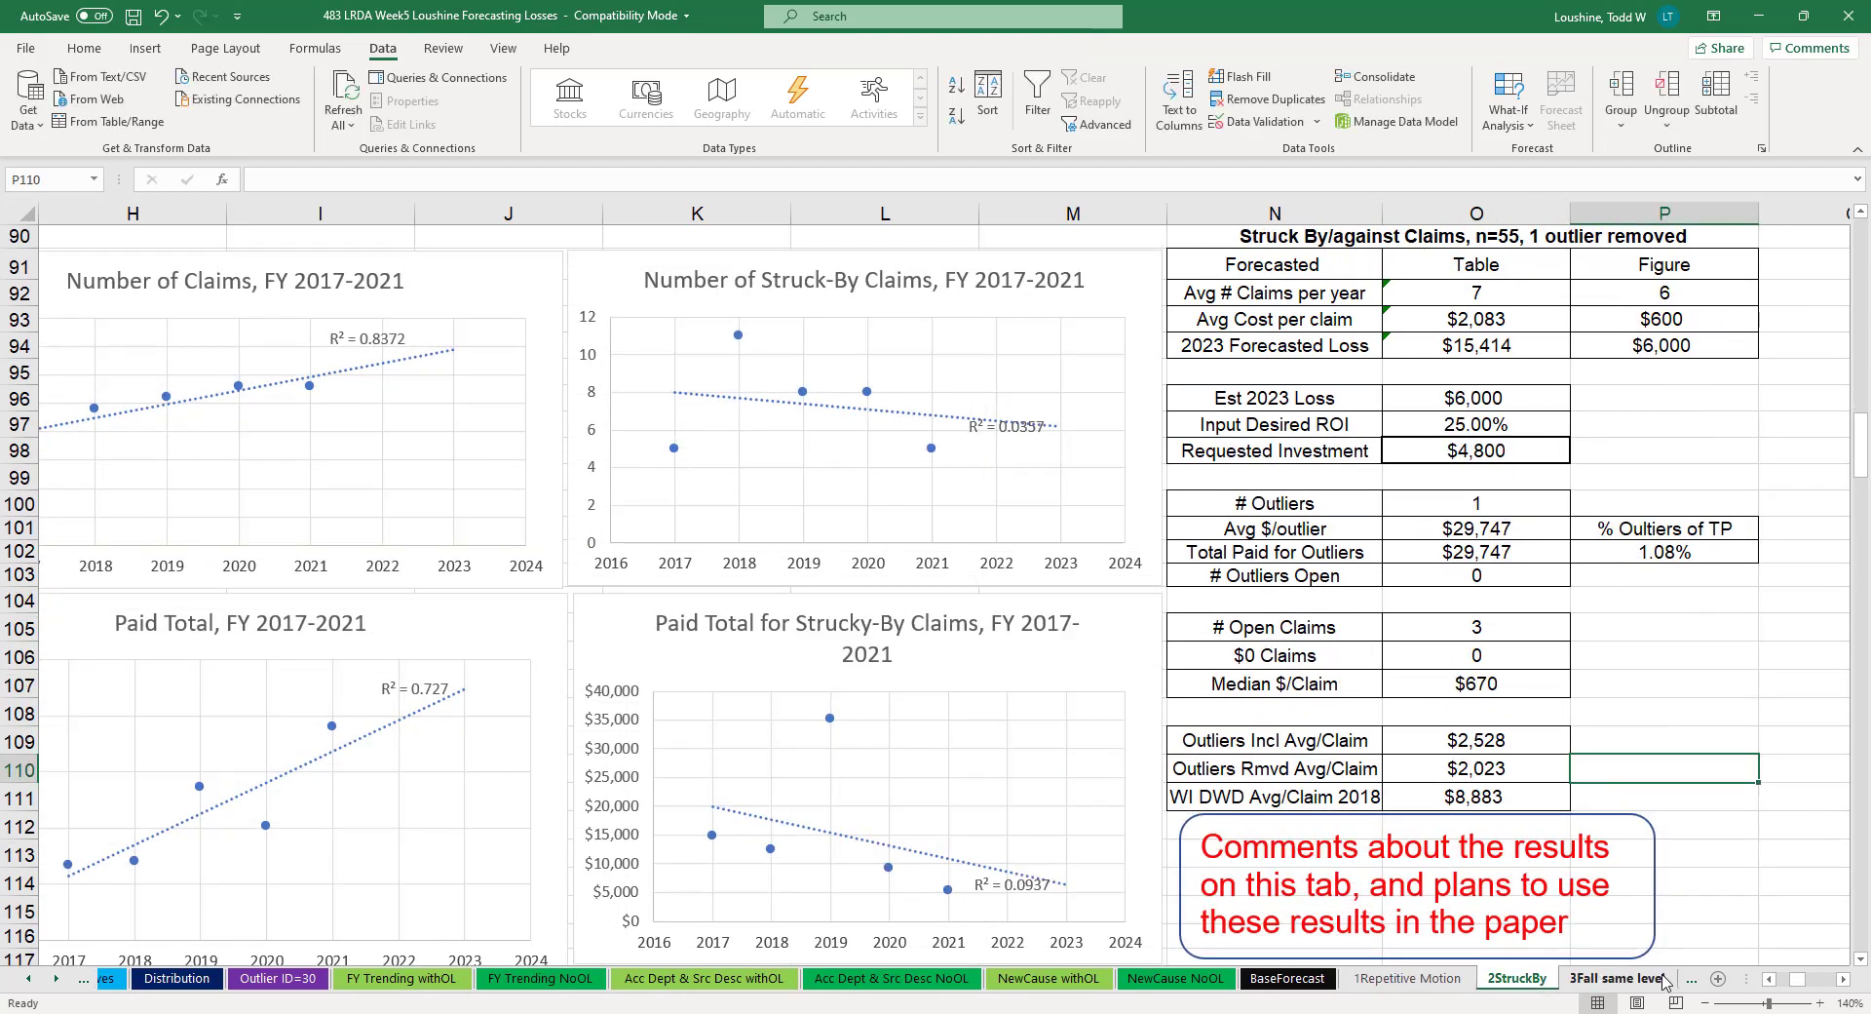
click(1666, 979)
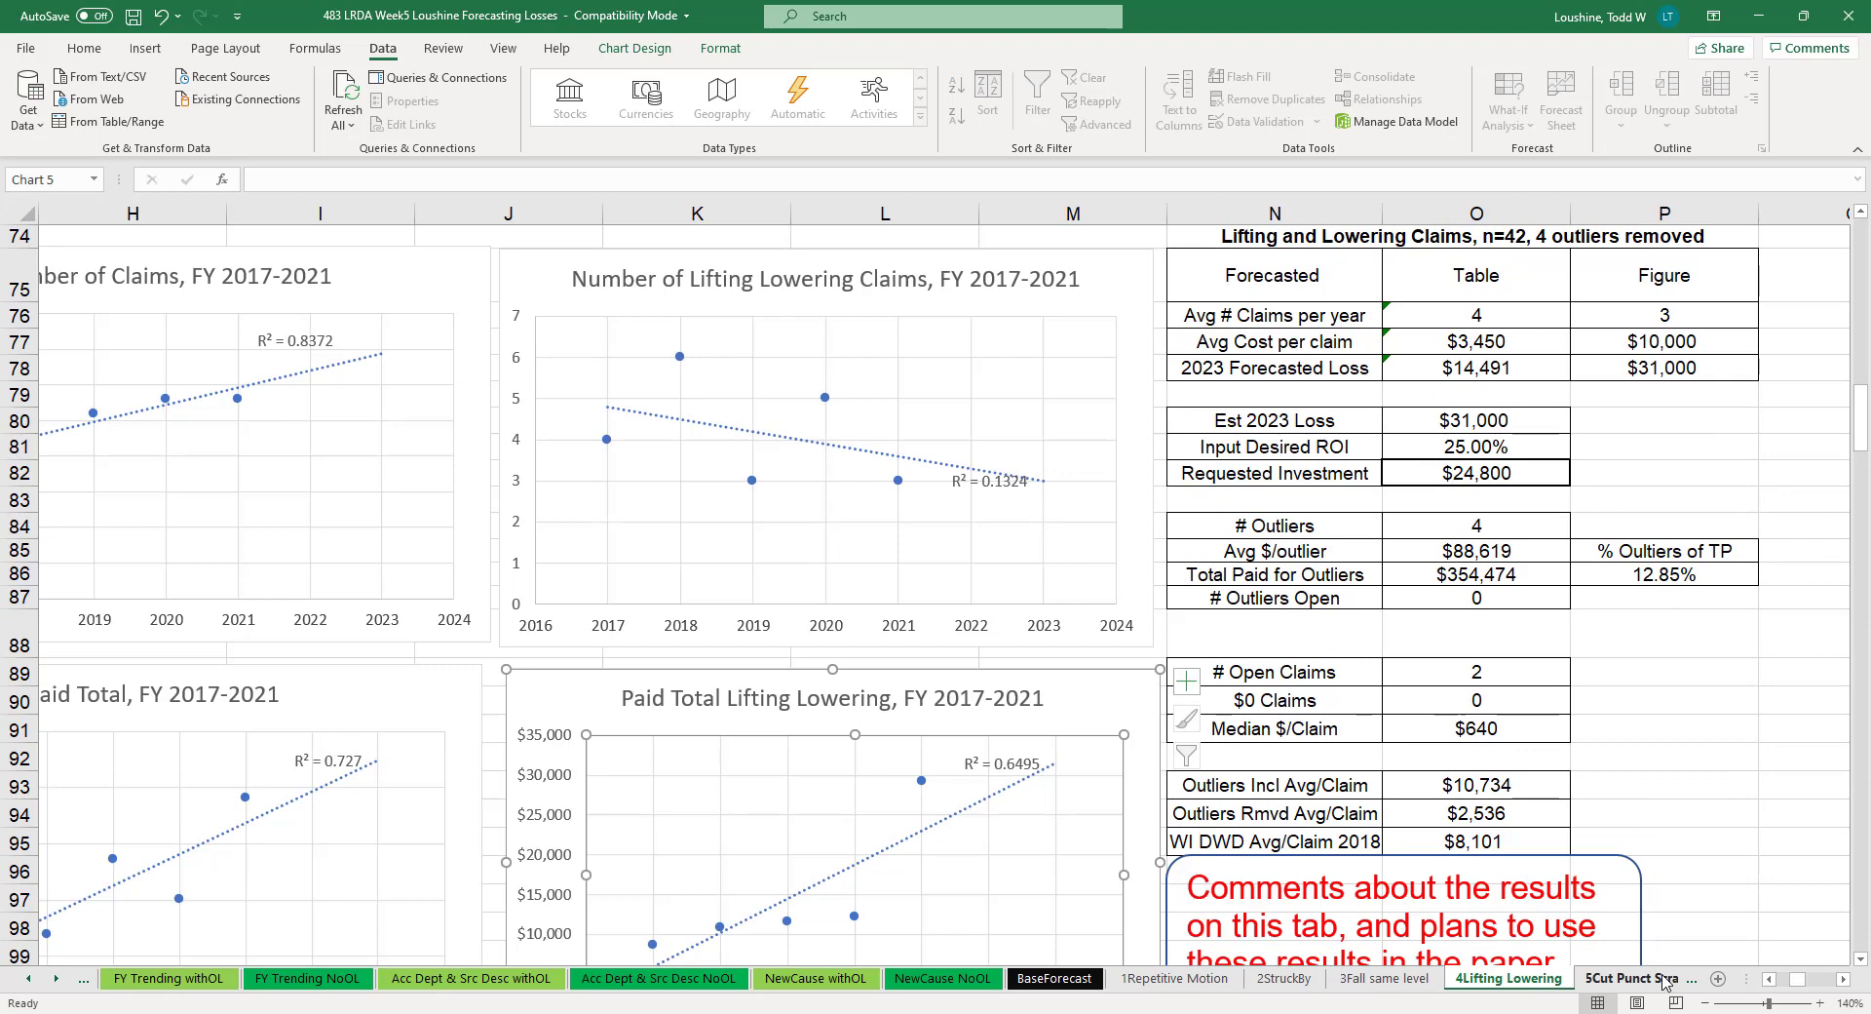
drag(21, 303, 22, 278)
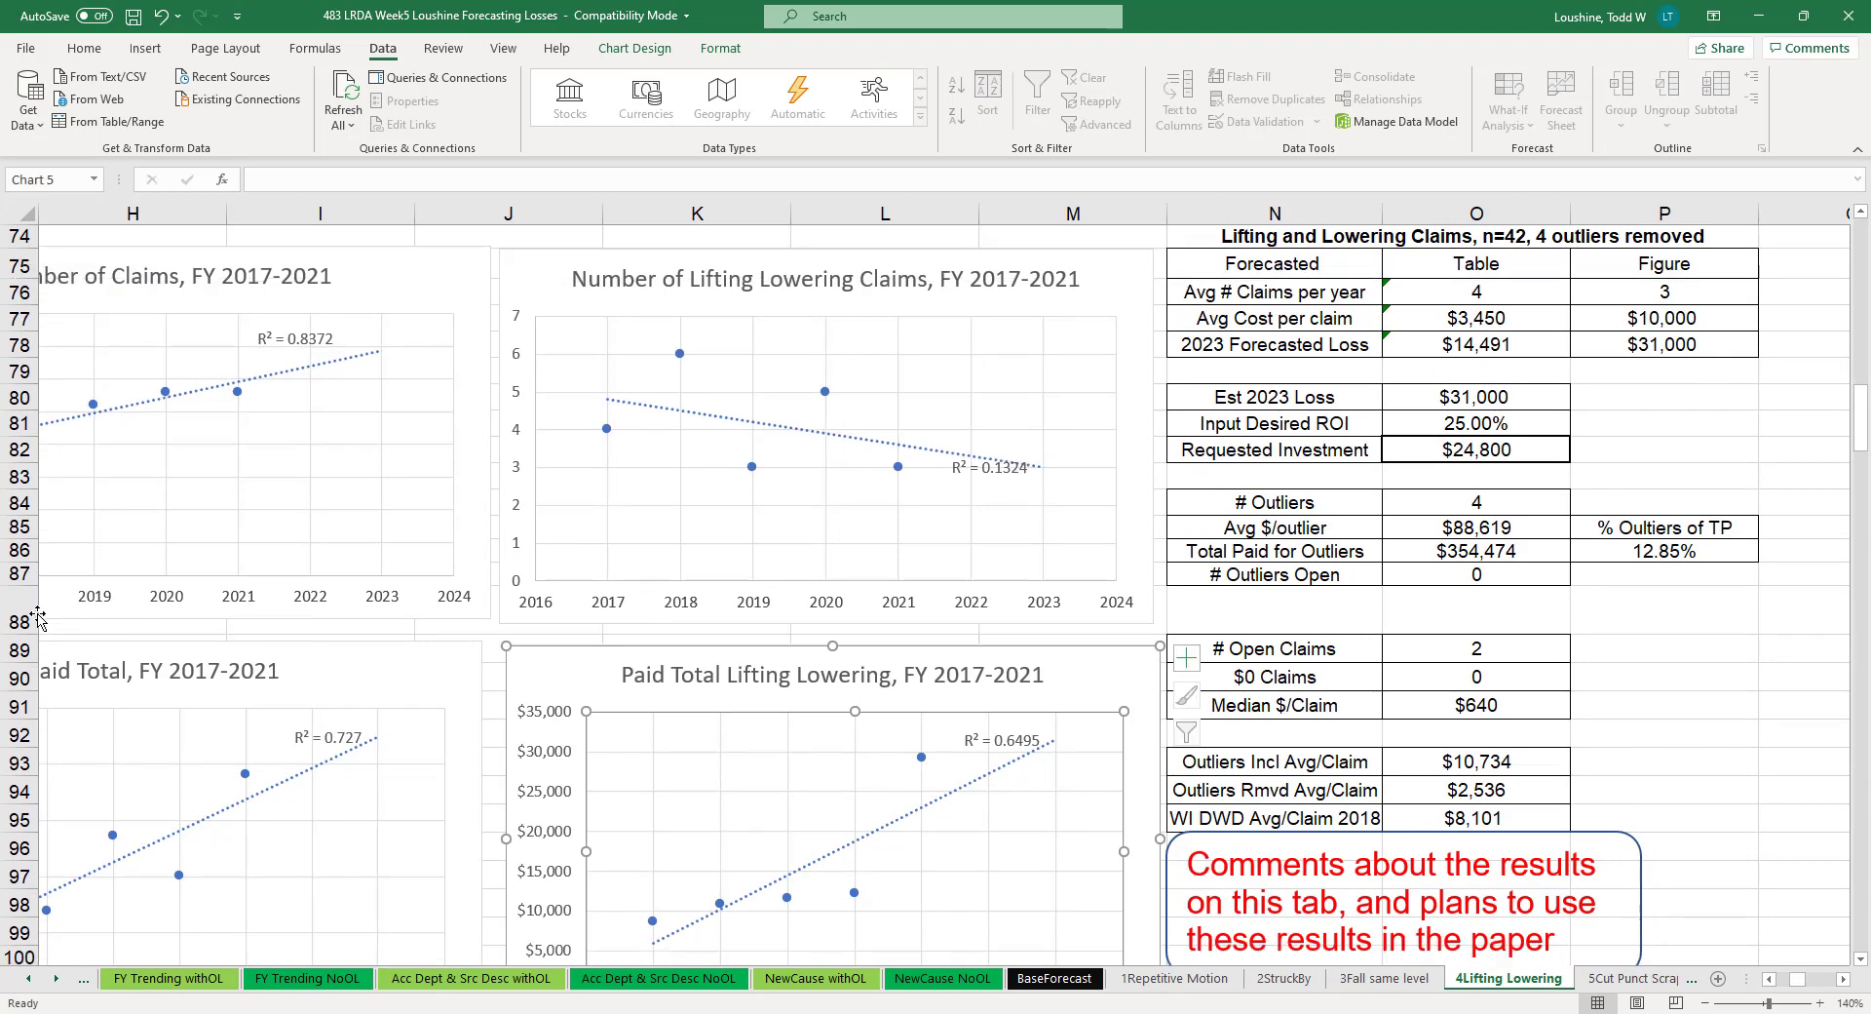
drag(24, 629, 24, 615)
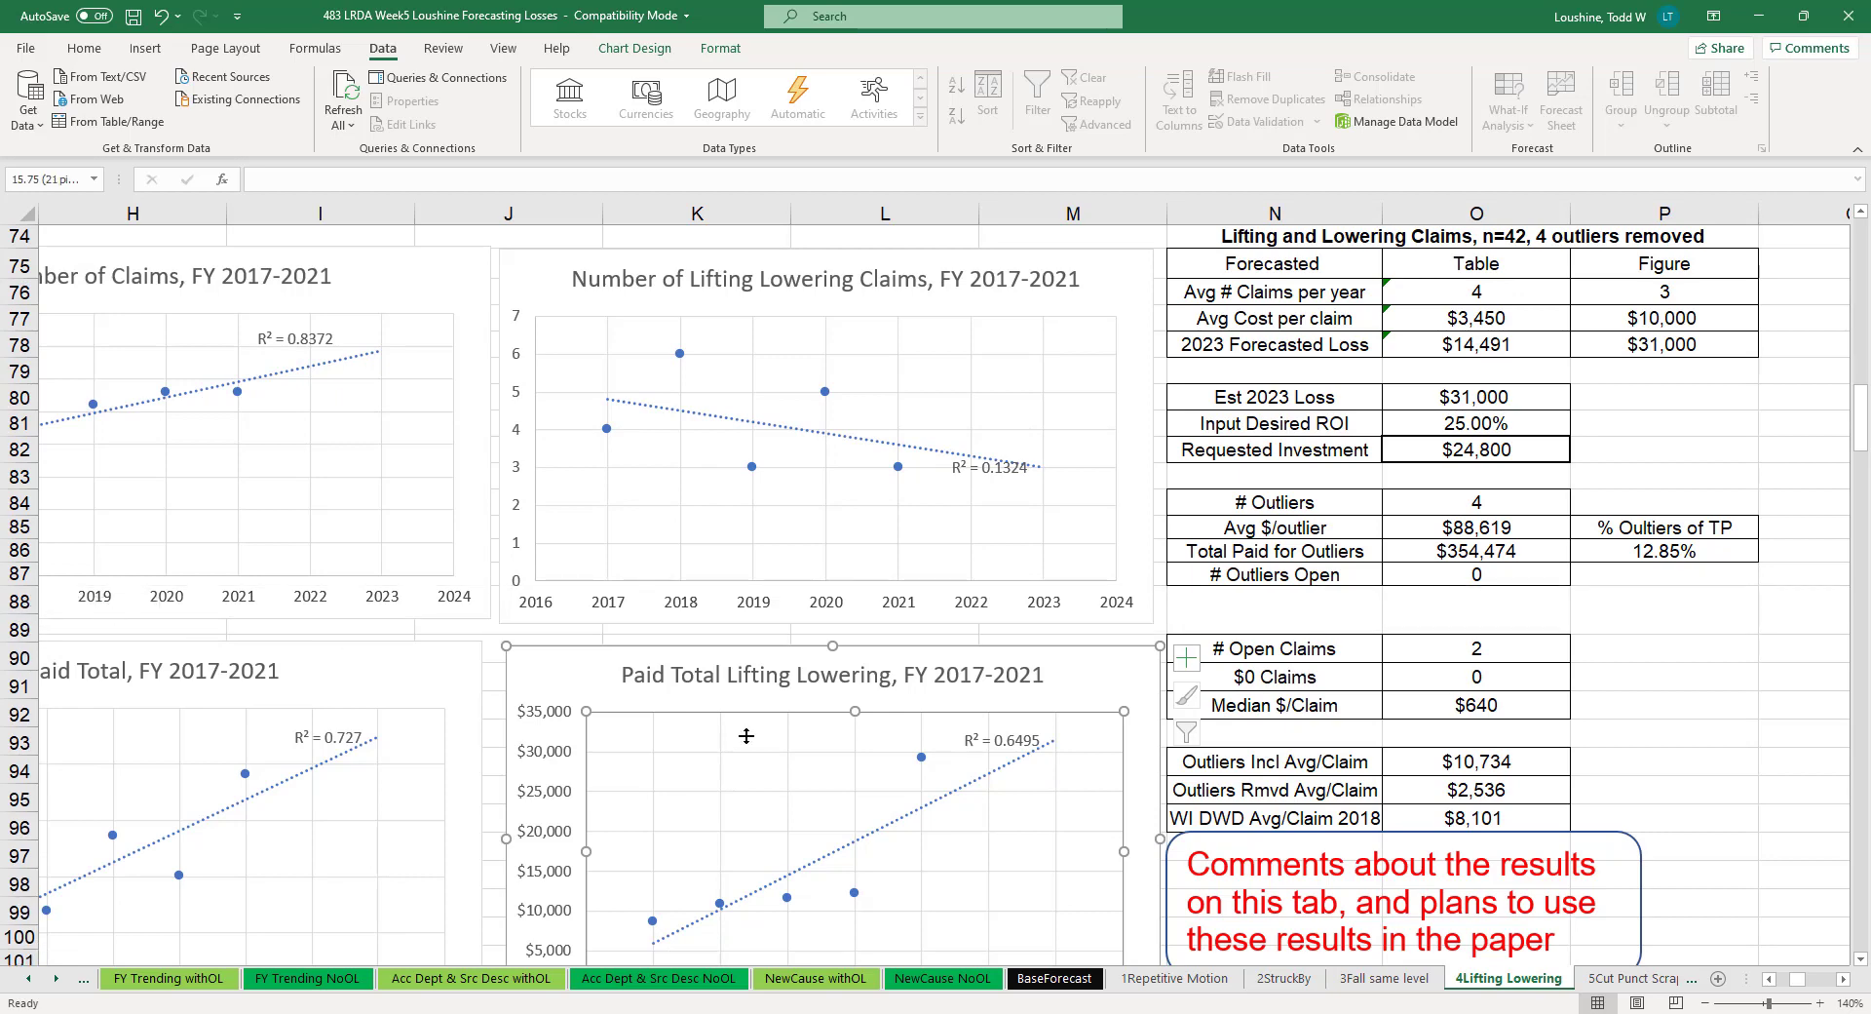
click(1409, 978)
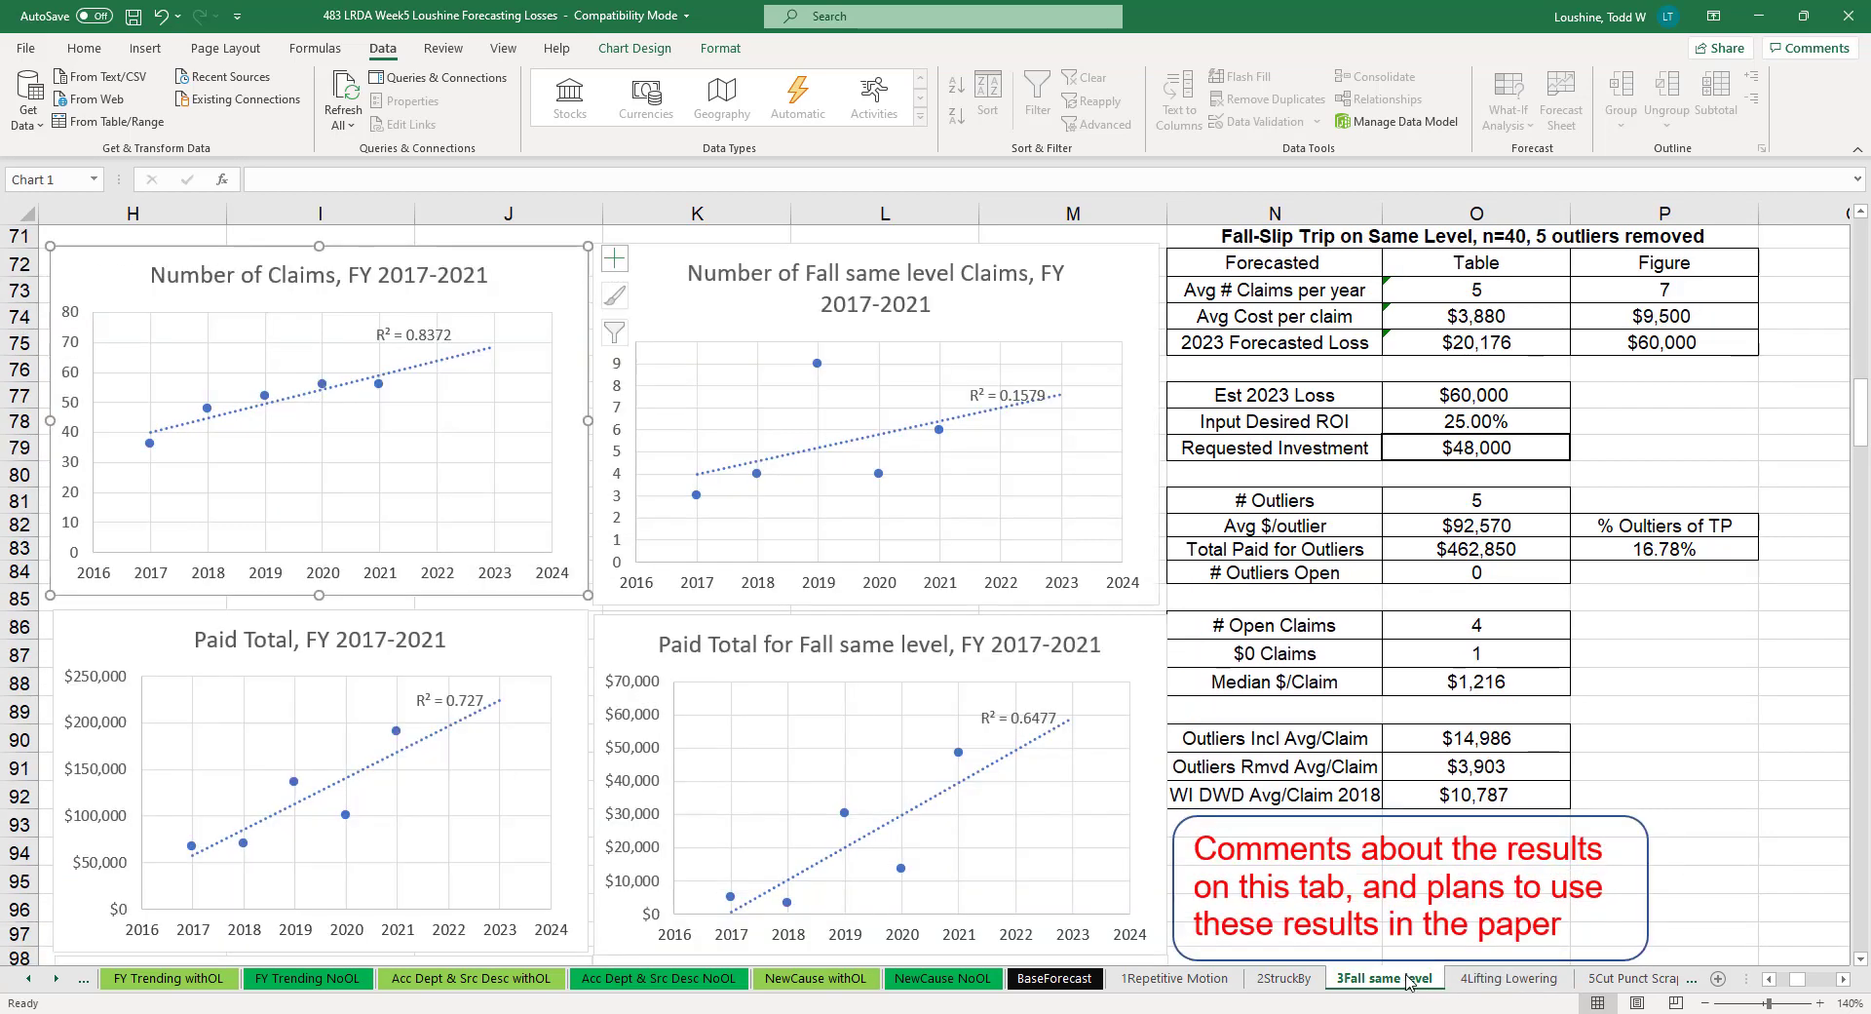
click(1508, 978)
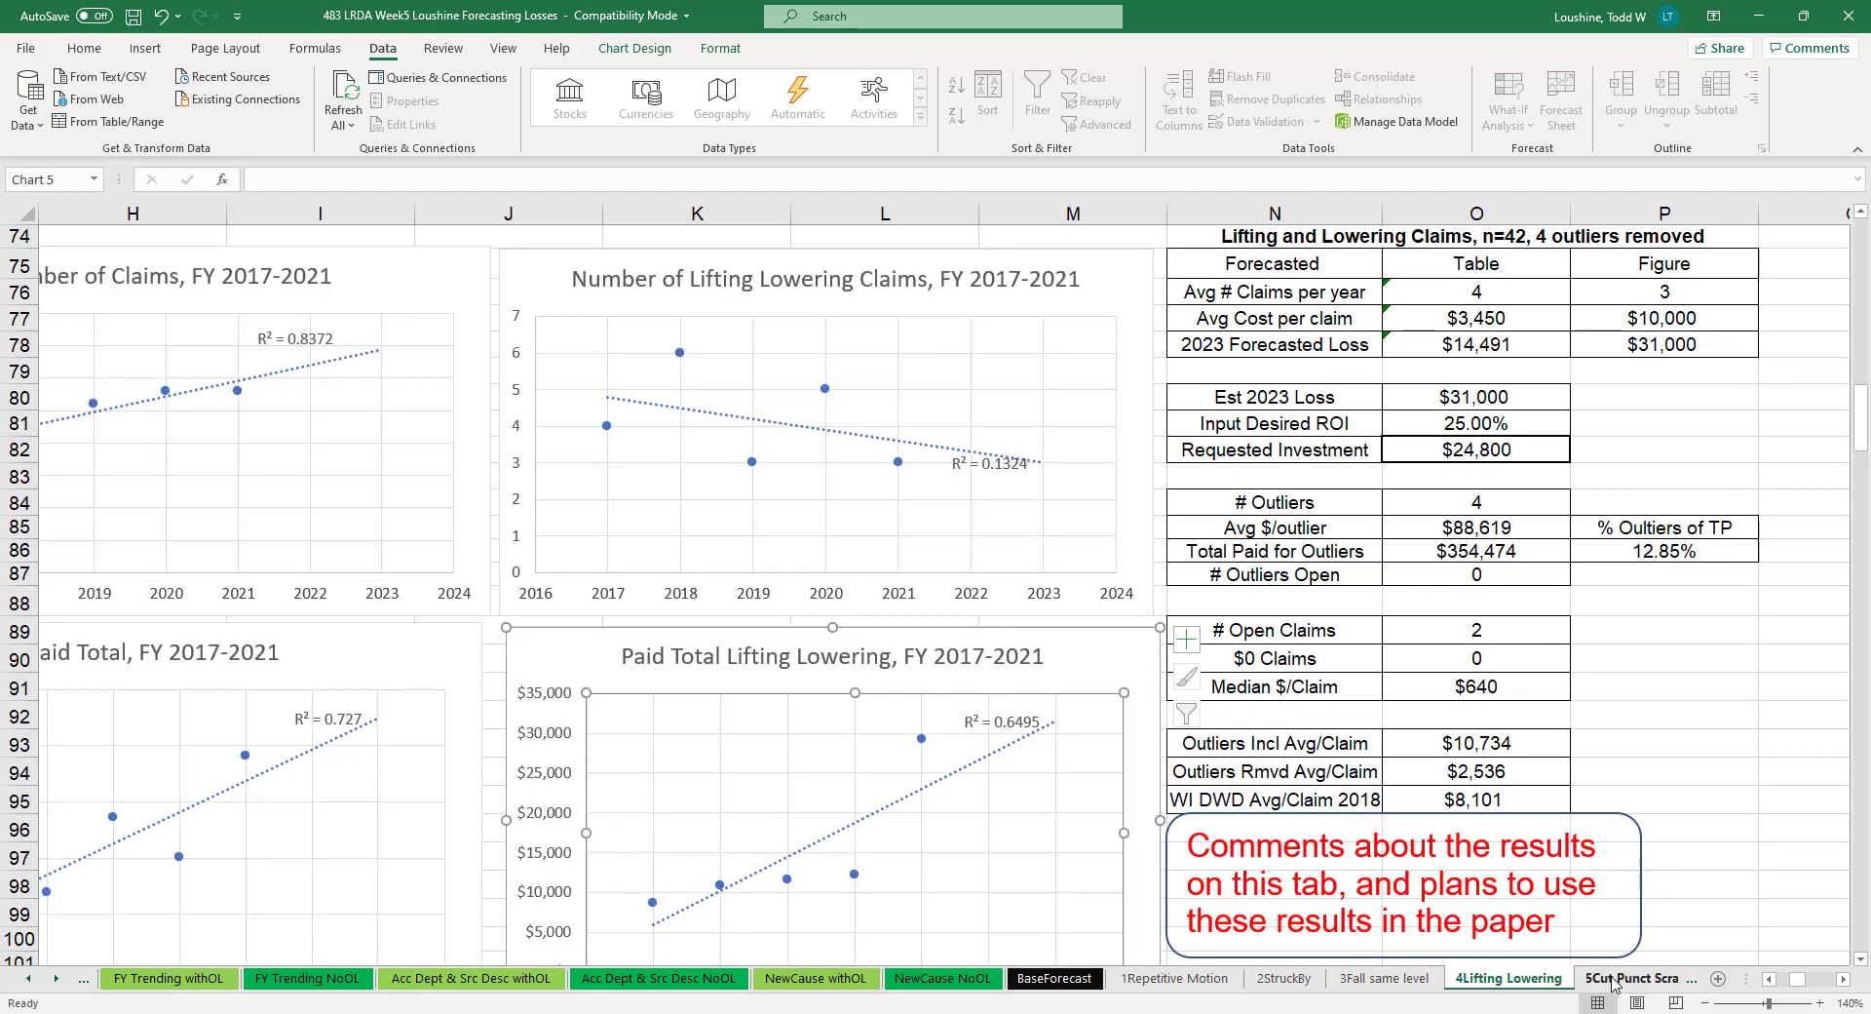
Step: Review the 5Cut Punct Scrape through 10ReachBend sheets, then return to FINAL RESULTS TABLE
click(1620, 980)
click(1610, 979)
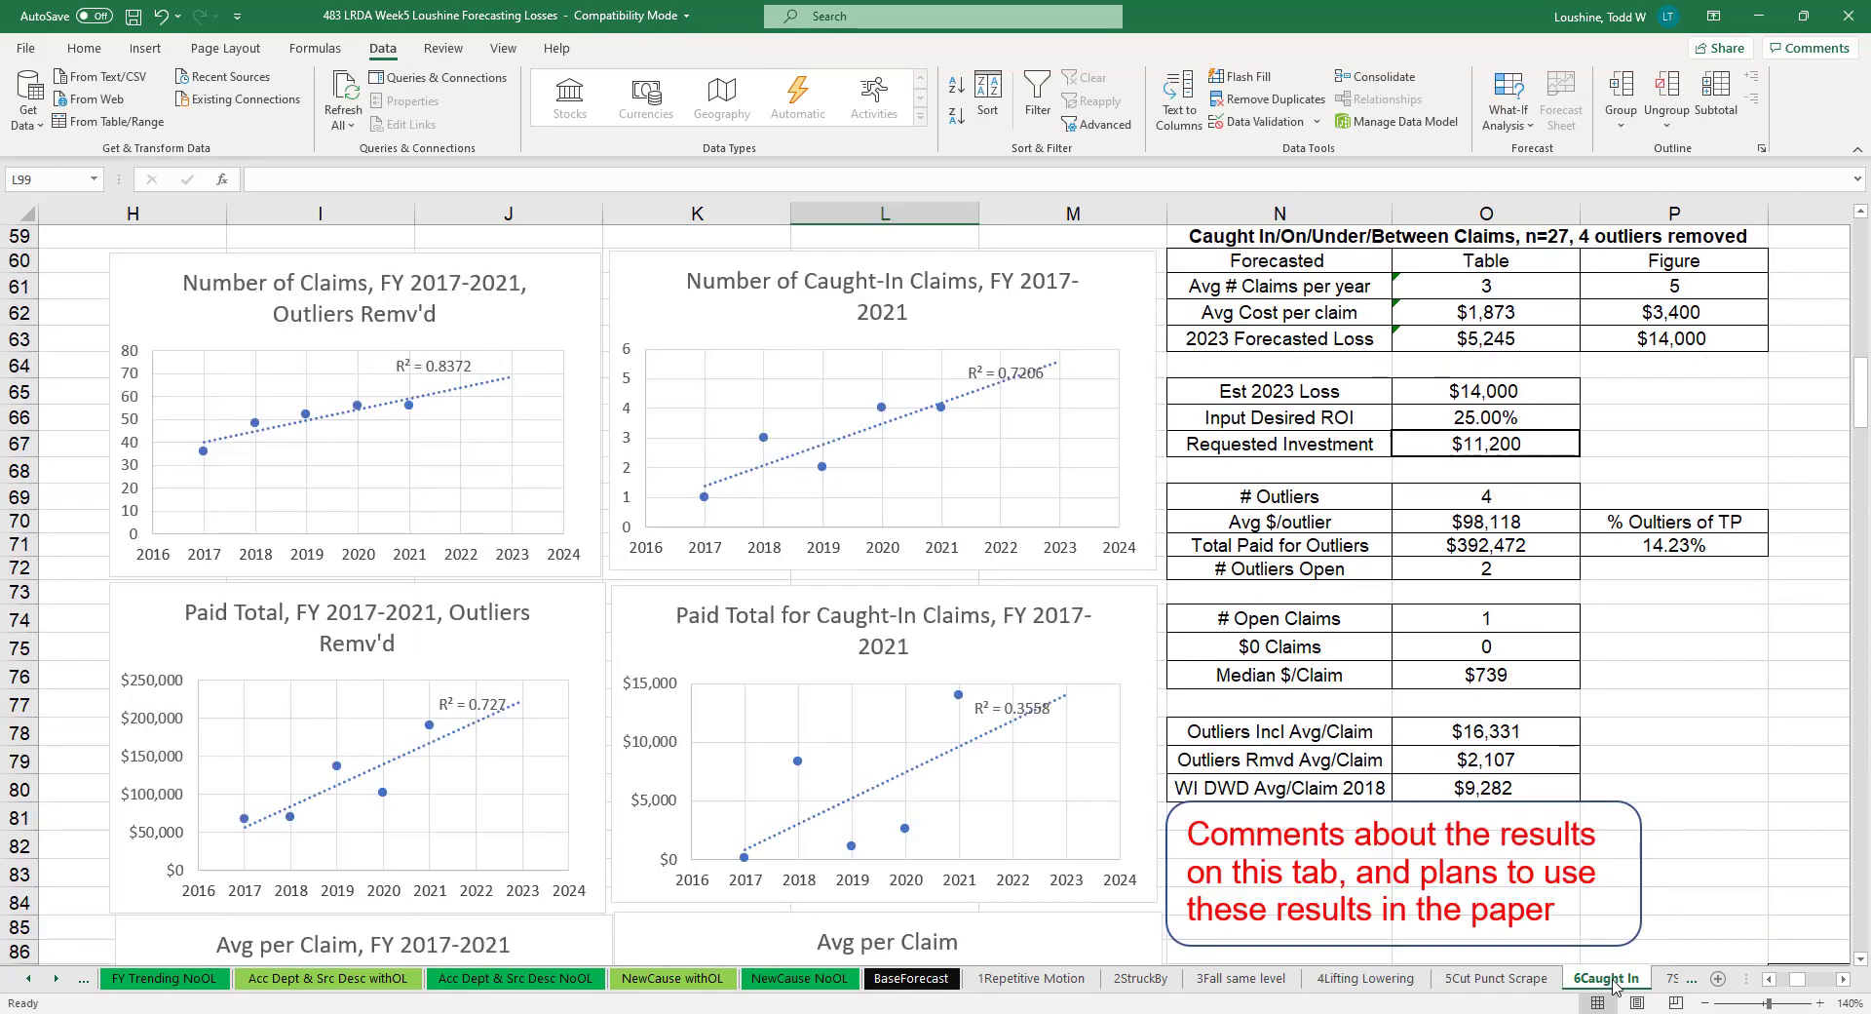
click(1669, 979)
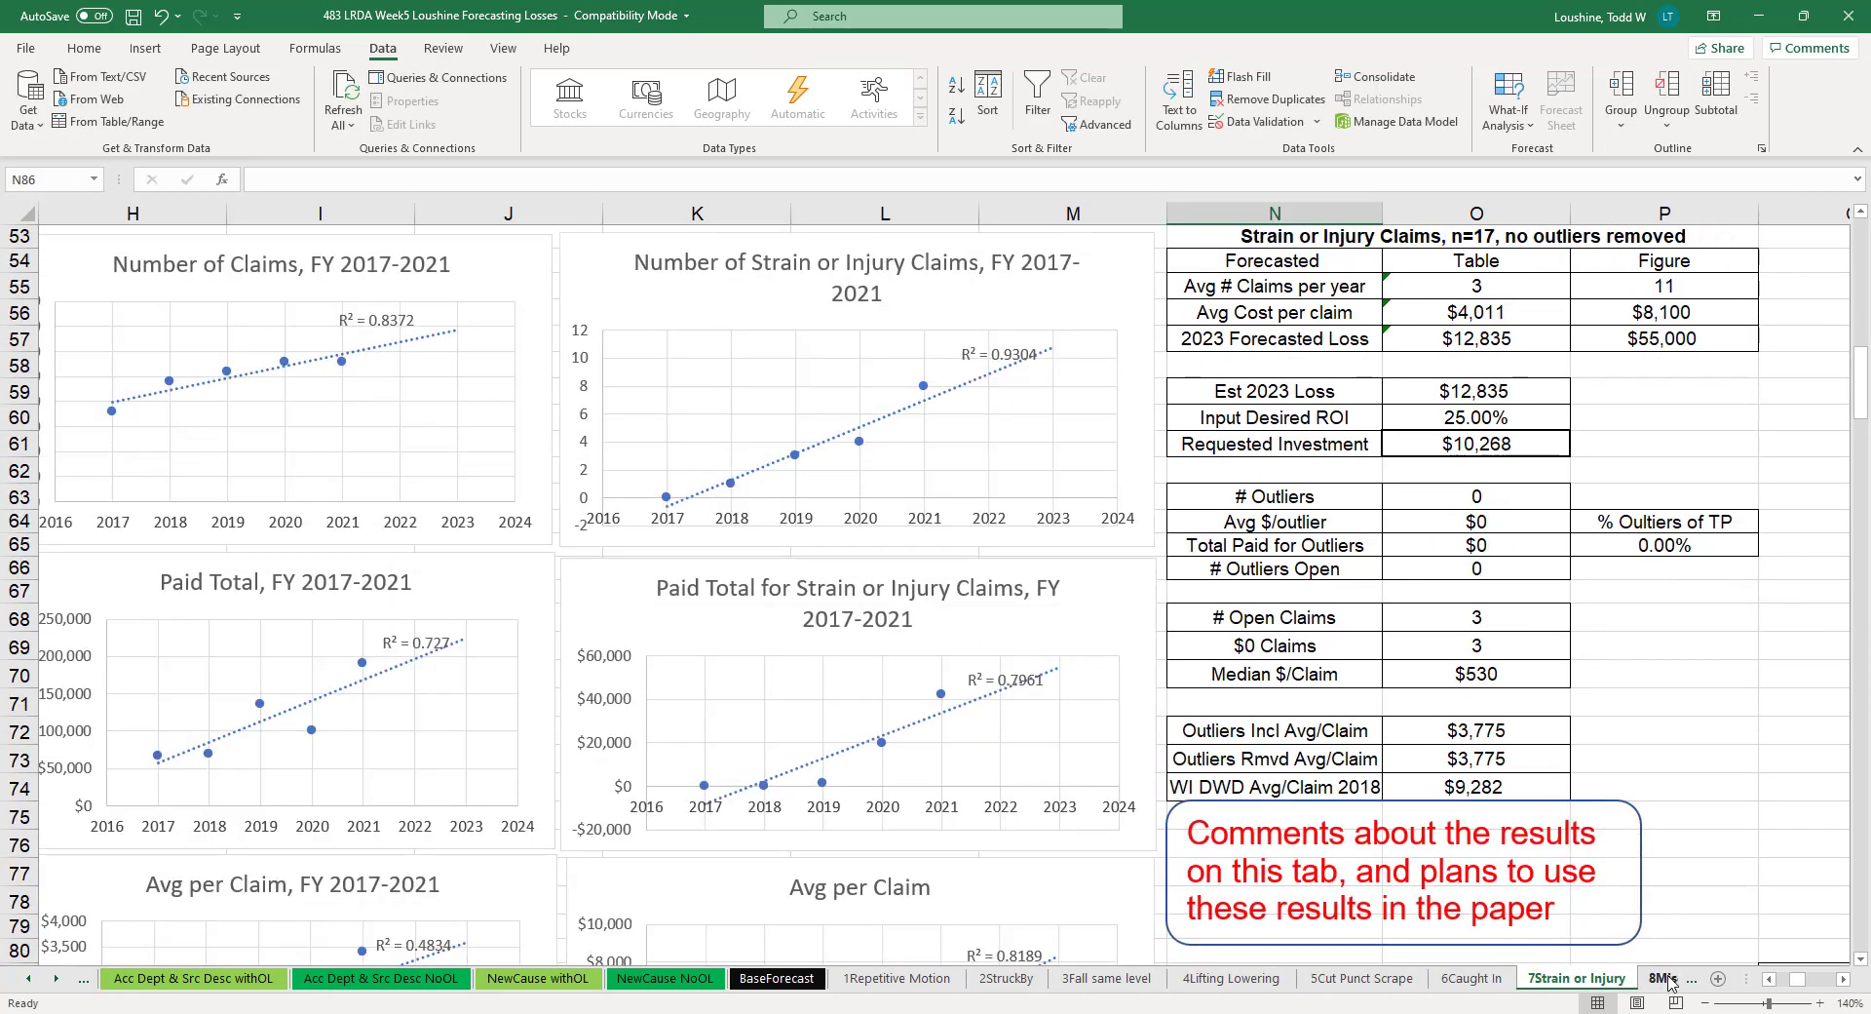
click(1664, 978)
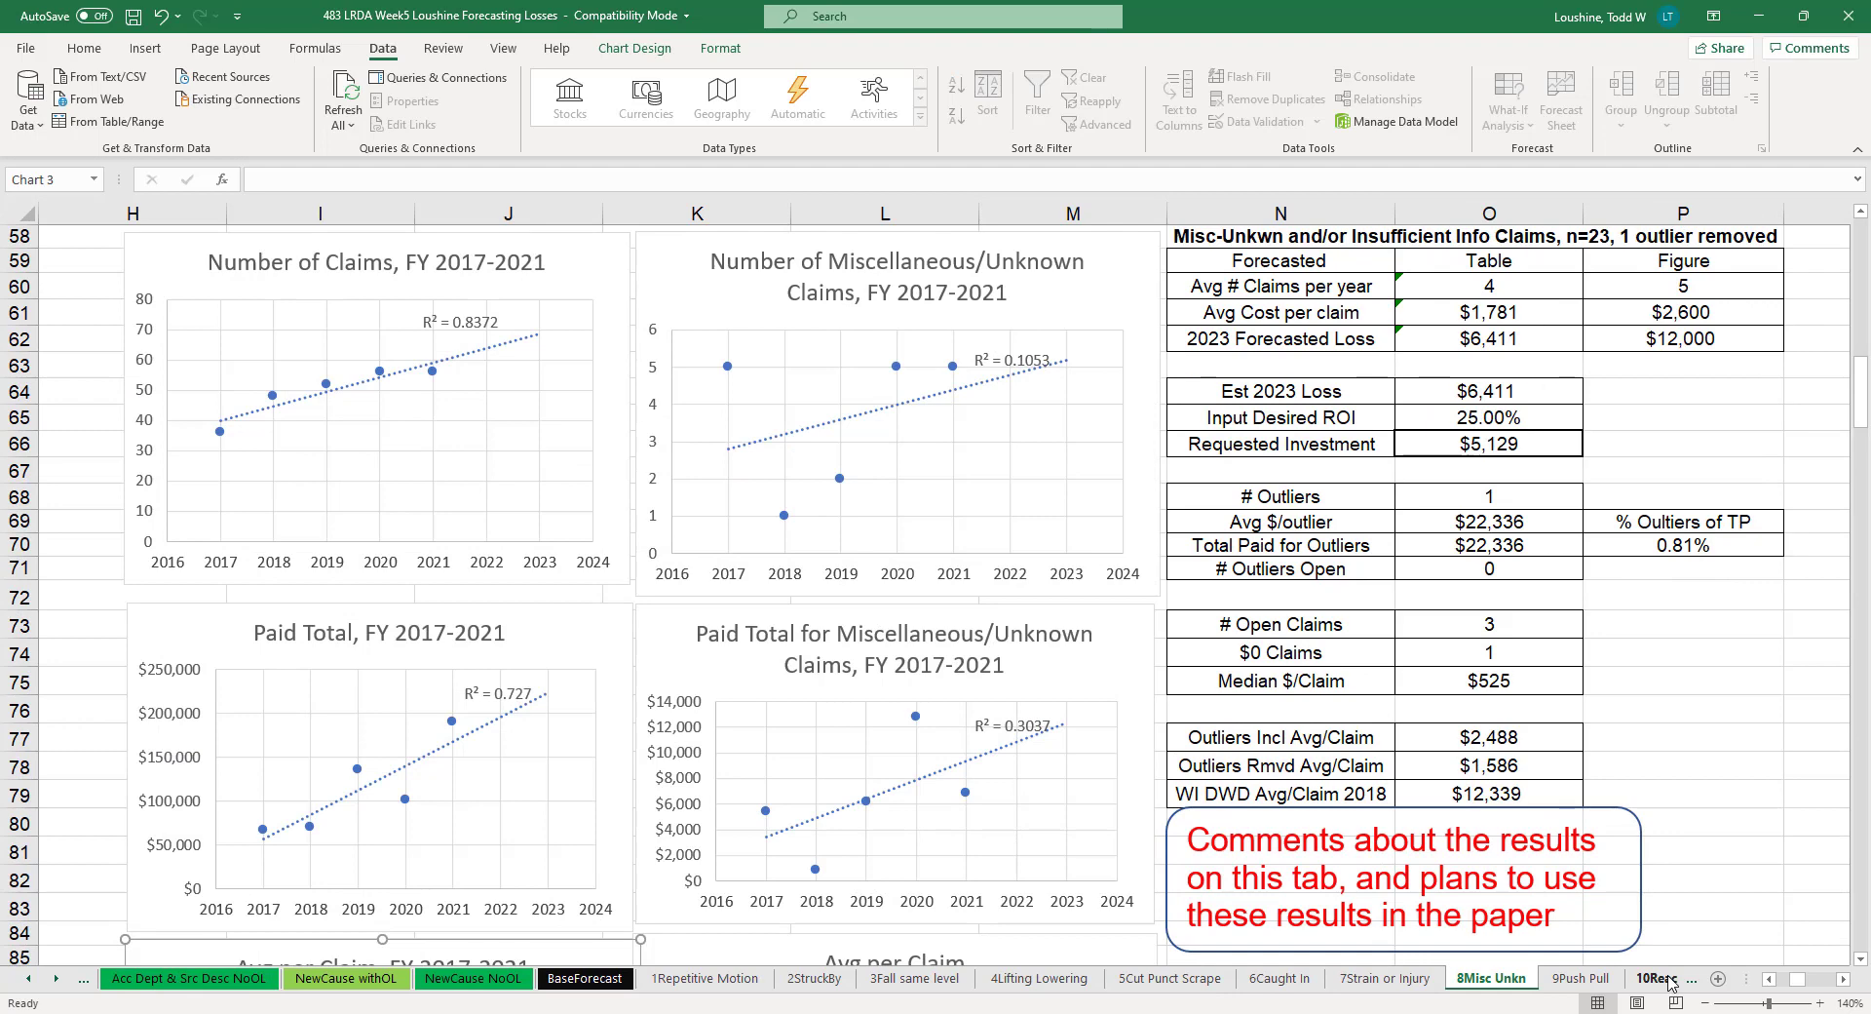
mouse_move(35, 611)
mouse_down()
mouse_move(35, 651)
mouse_move(35, 609)
mouse_up()
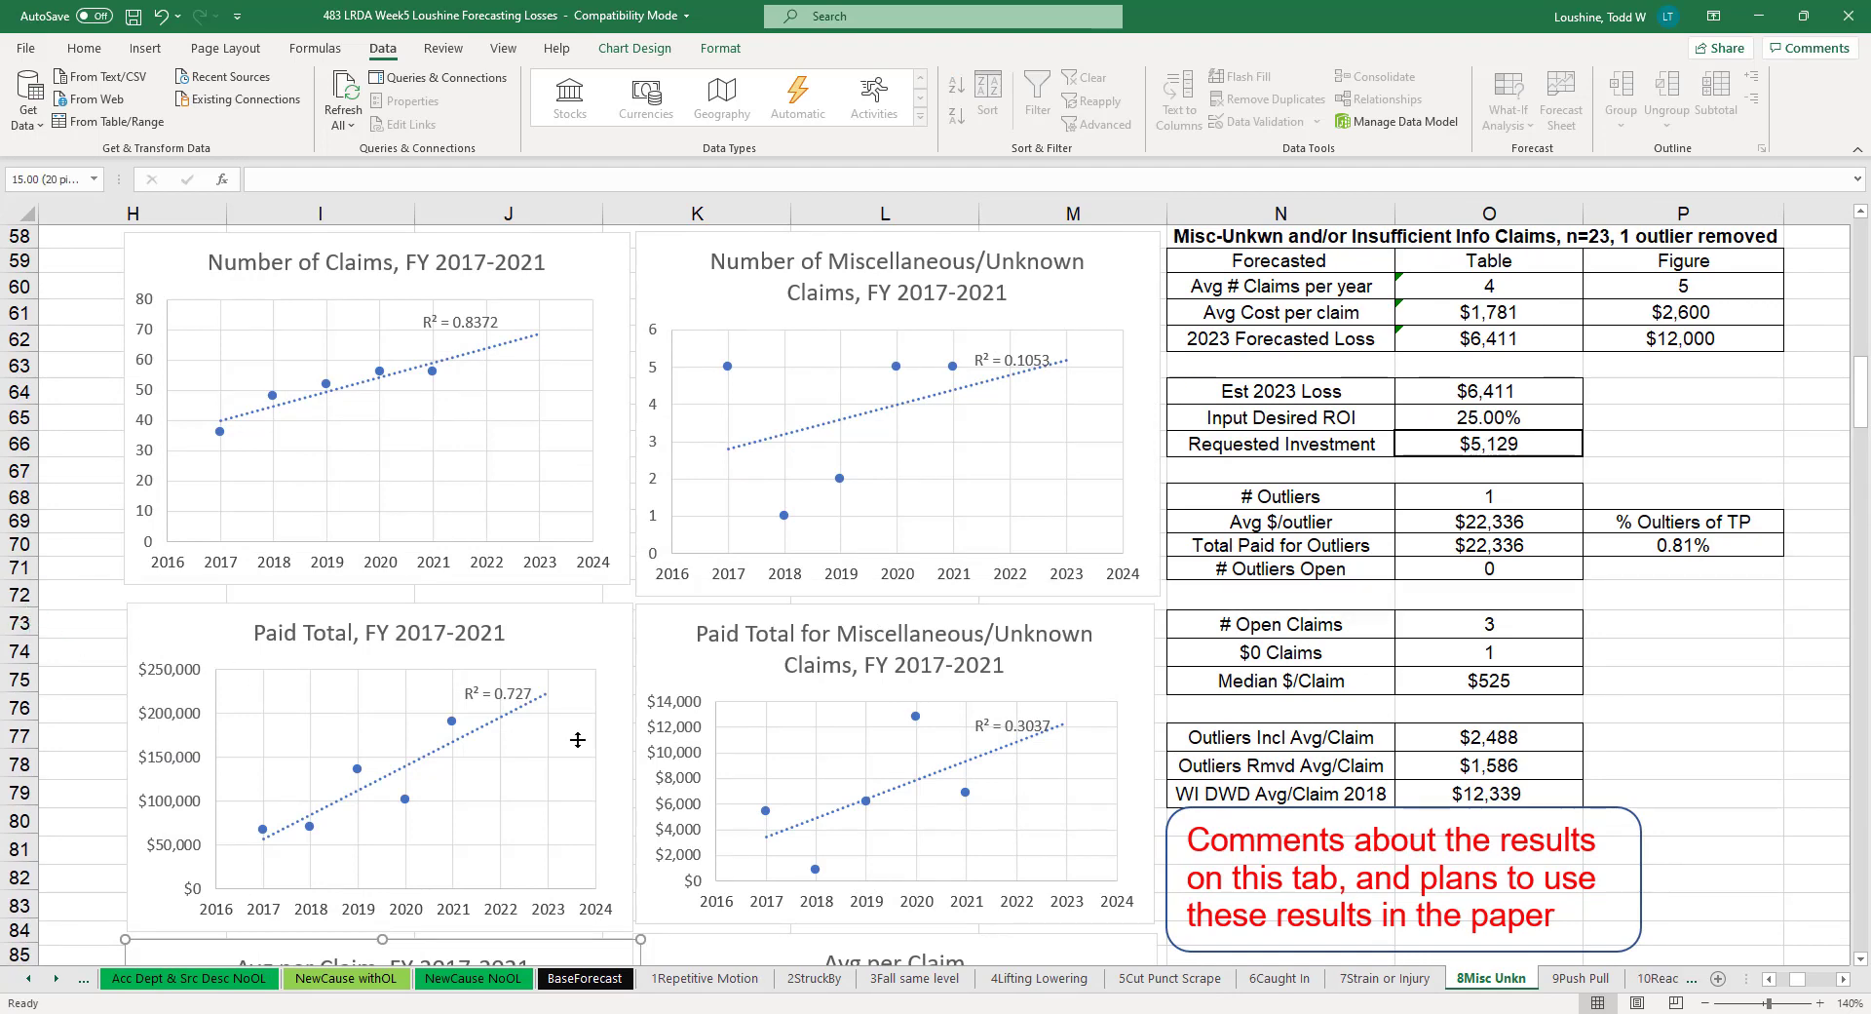
click(1592, 983)
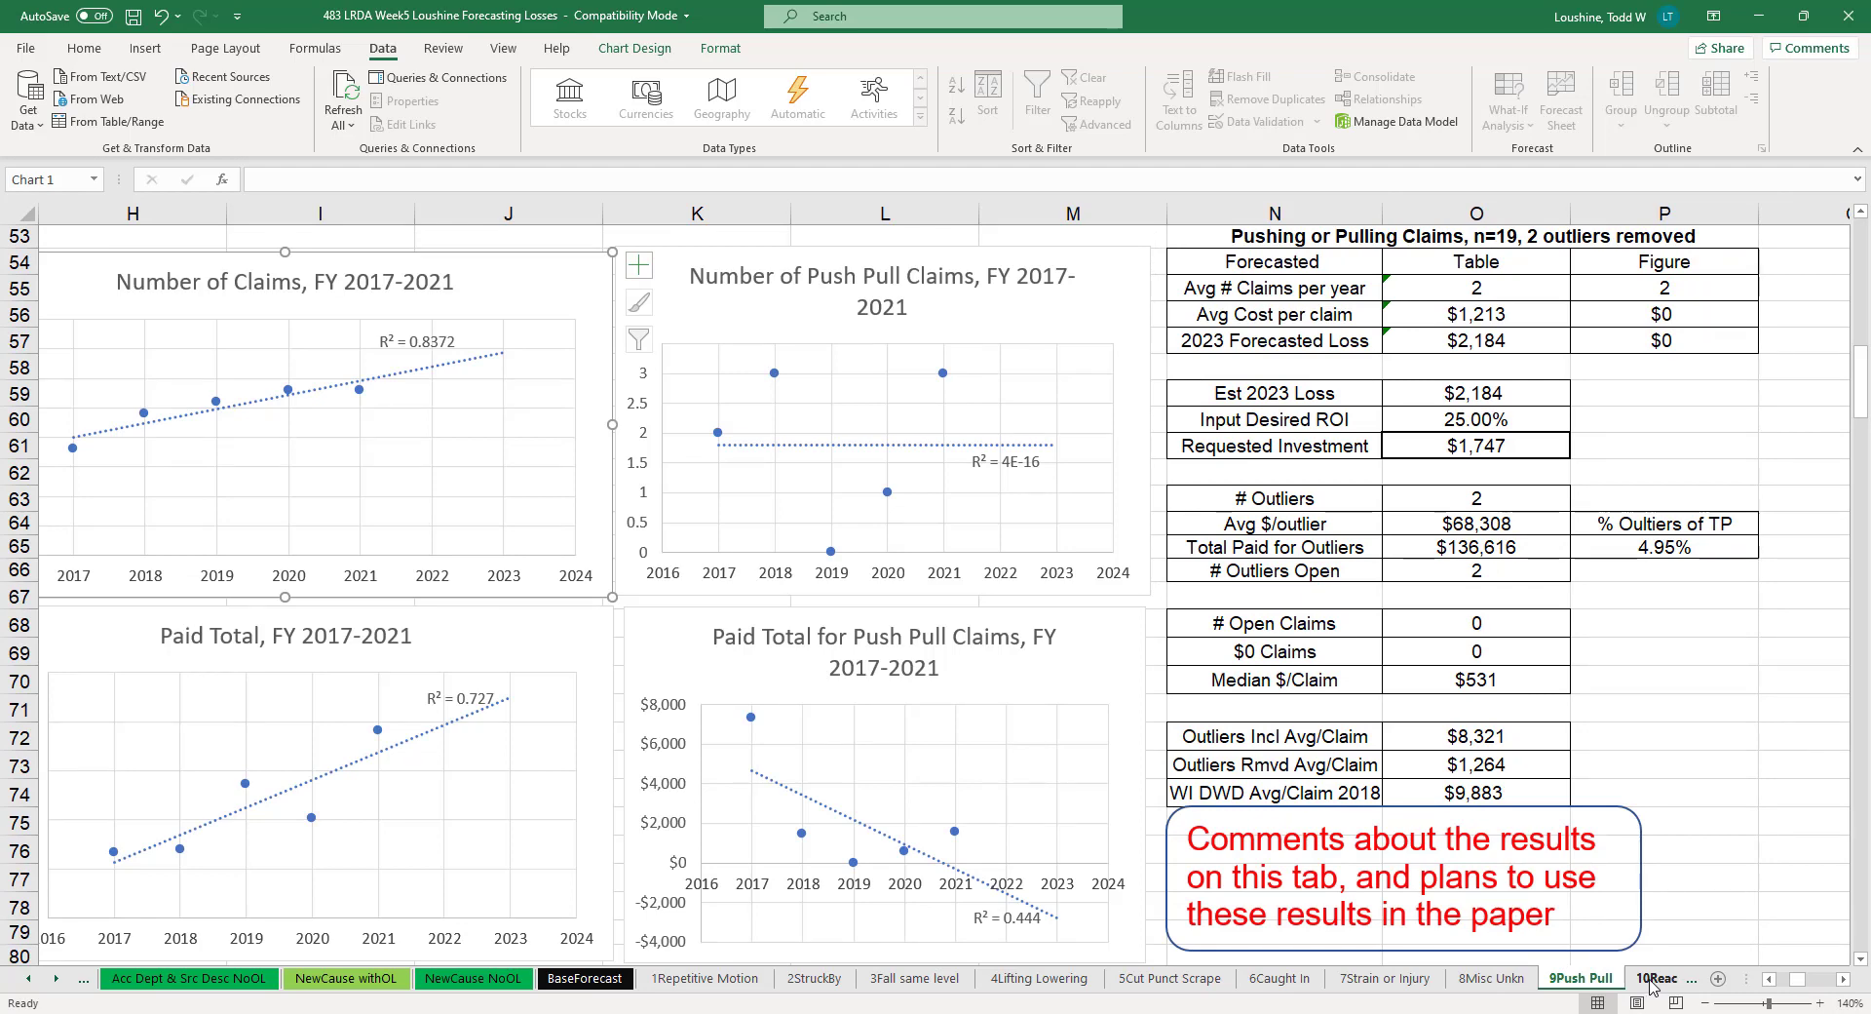
click(1654, 979)
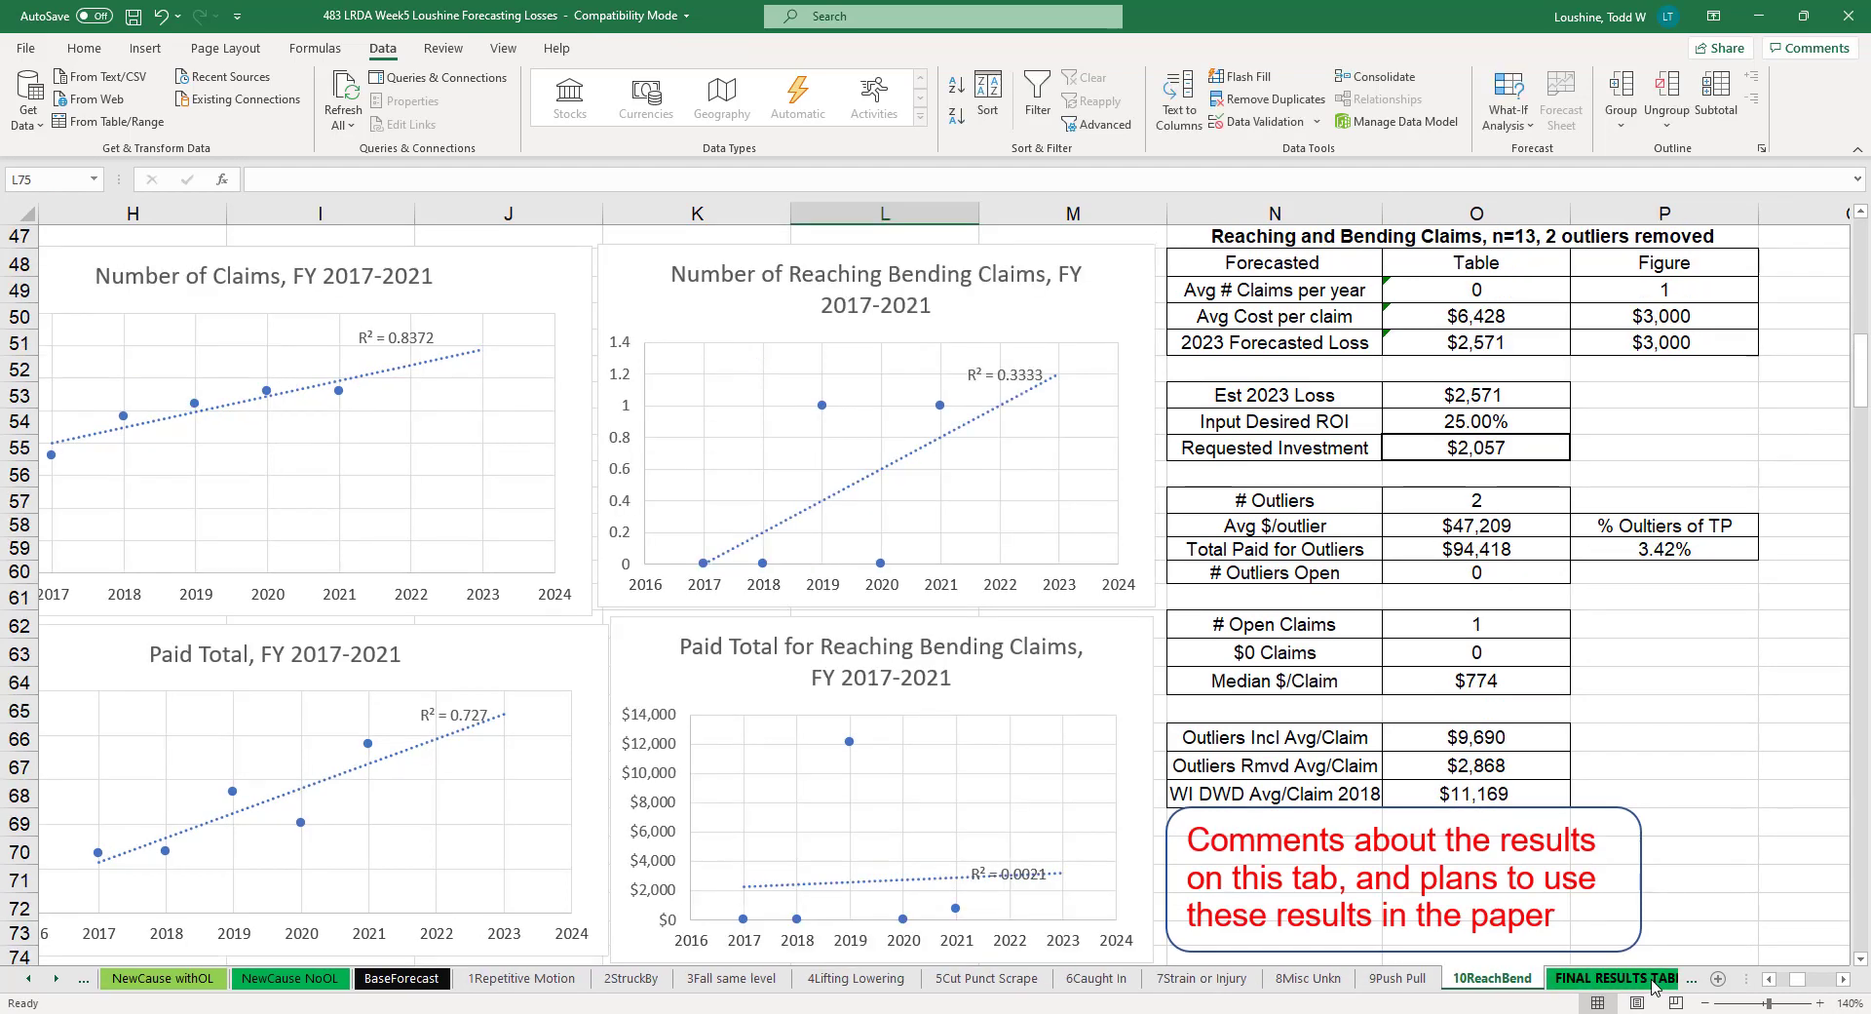
click(1654, 981)
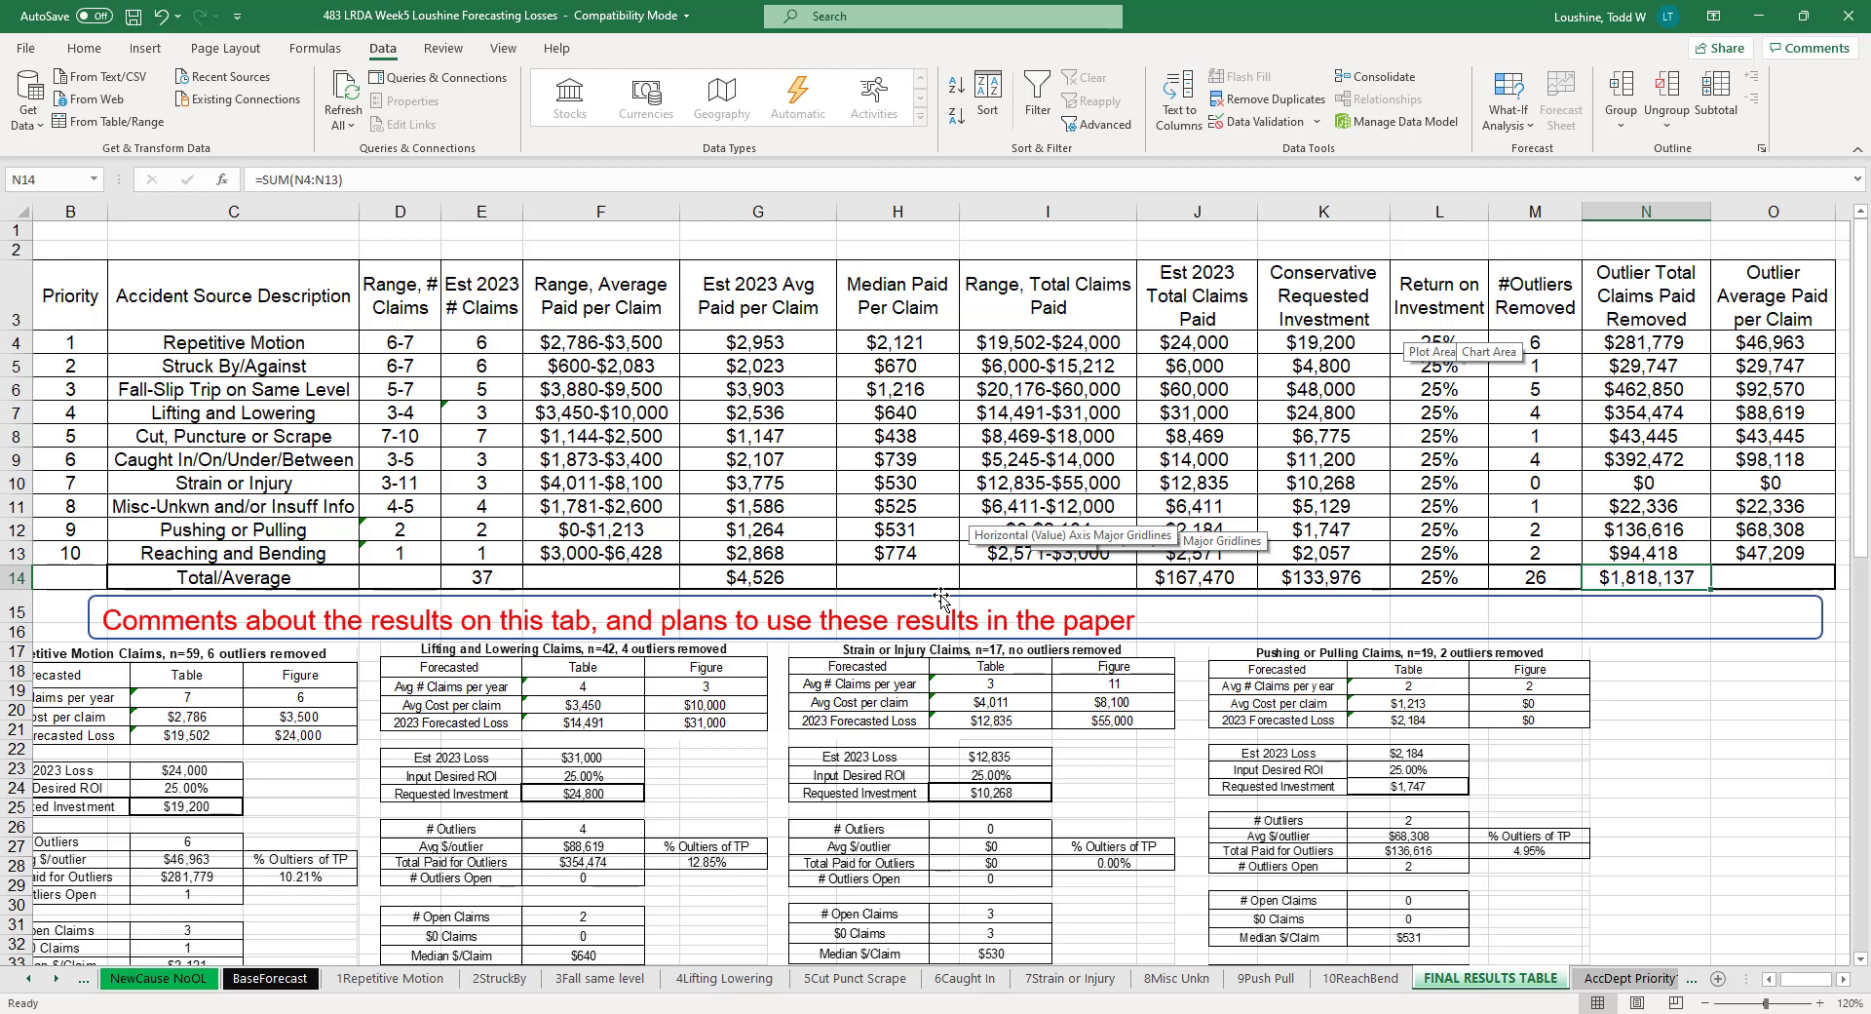
Step: Check the G14, J14 and K14 totals formulas, then move on to AccDept Priority1
click(782, 578)
click(1230, 581)
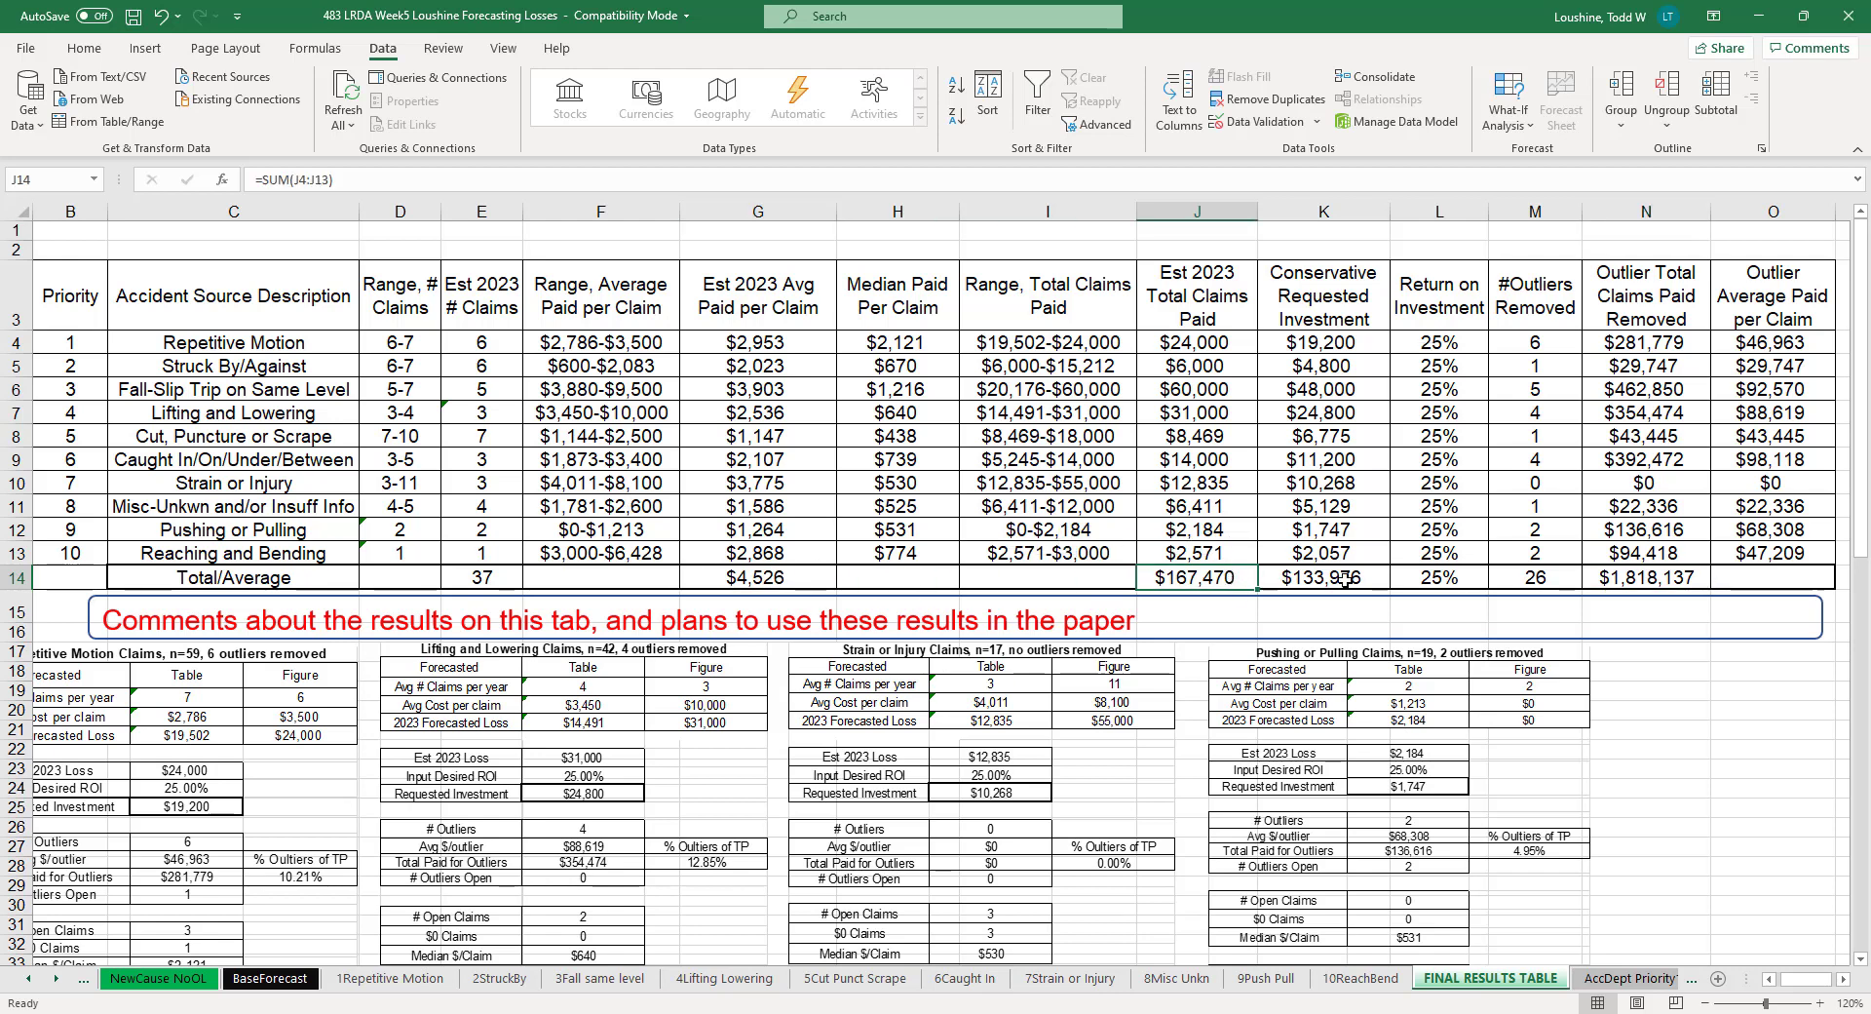
click(1348, 577)
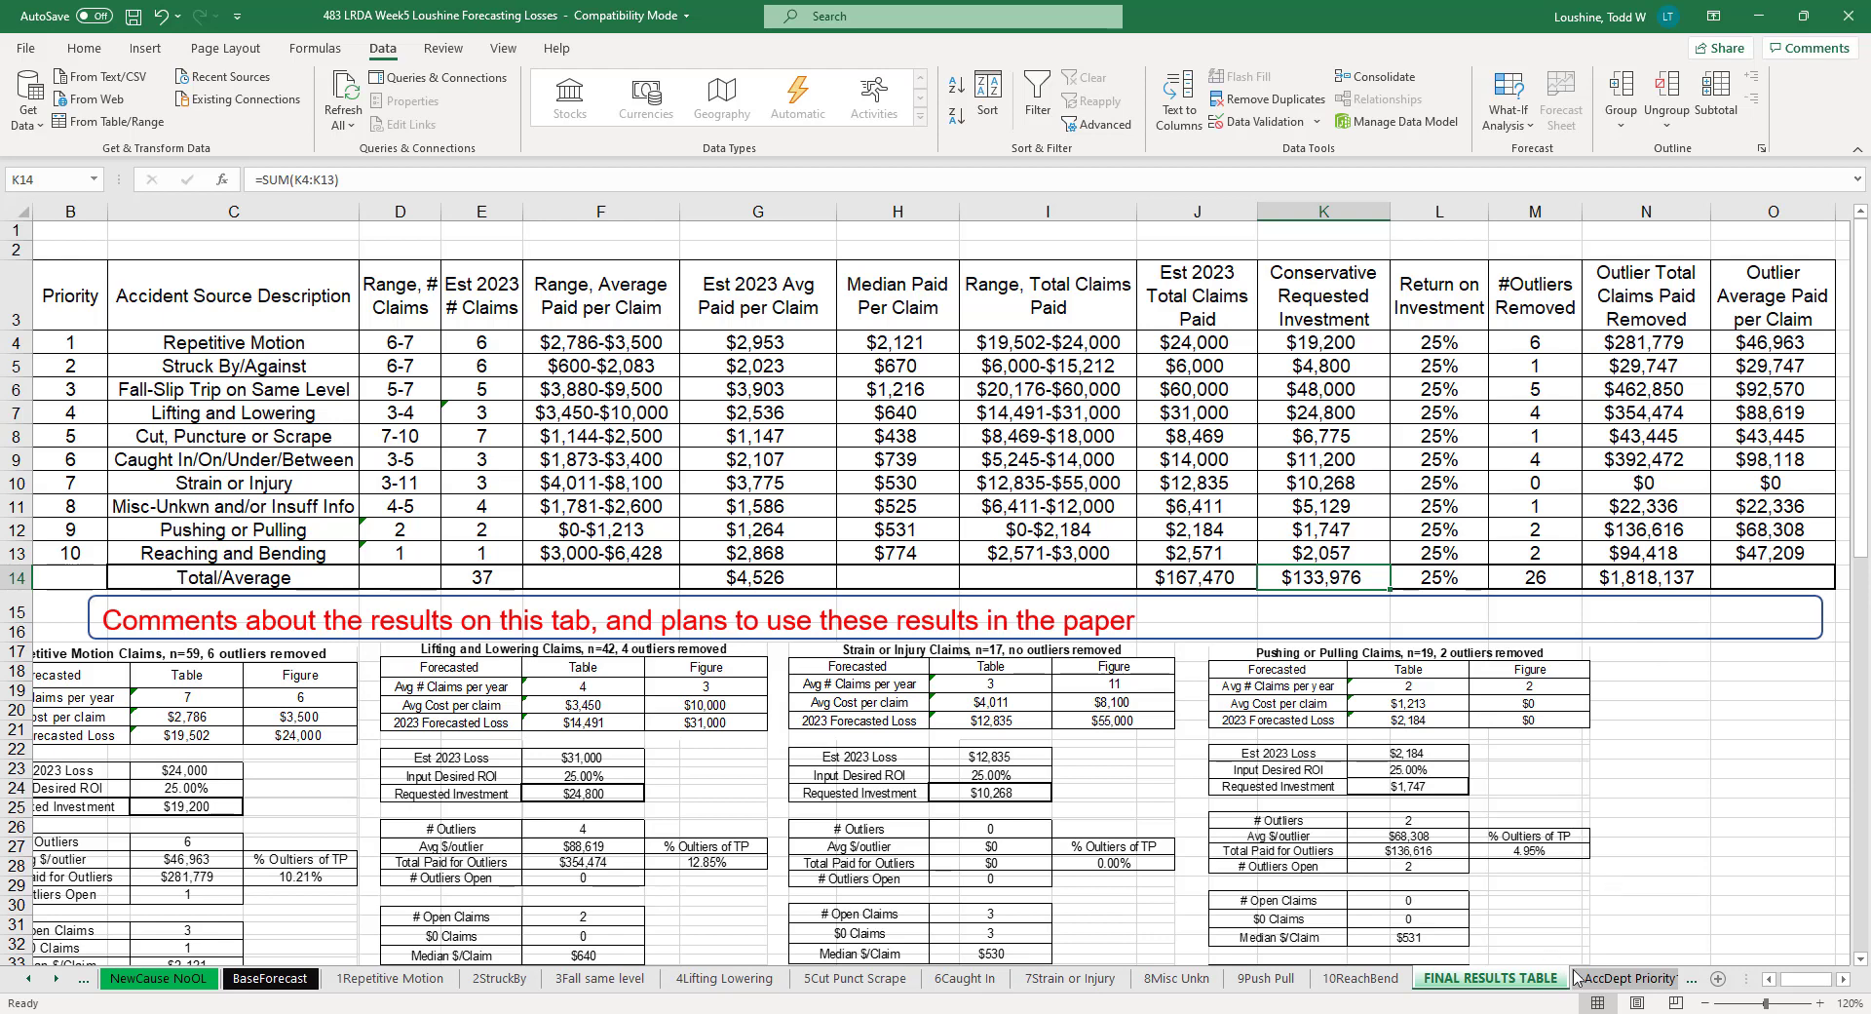
click(1614, 979)
Step: Step through the MixOE, AccDept Priority2 and SanOE forecasts, finishing on the FINAL RESULTS TABLE sheet
click(1613, 981)
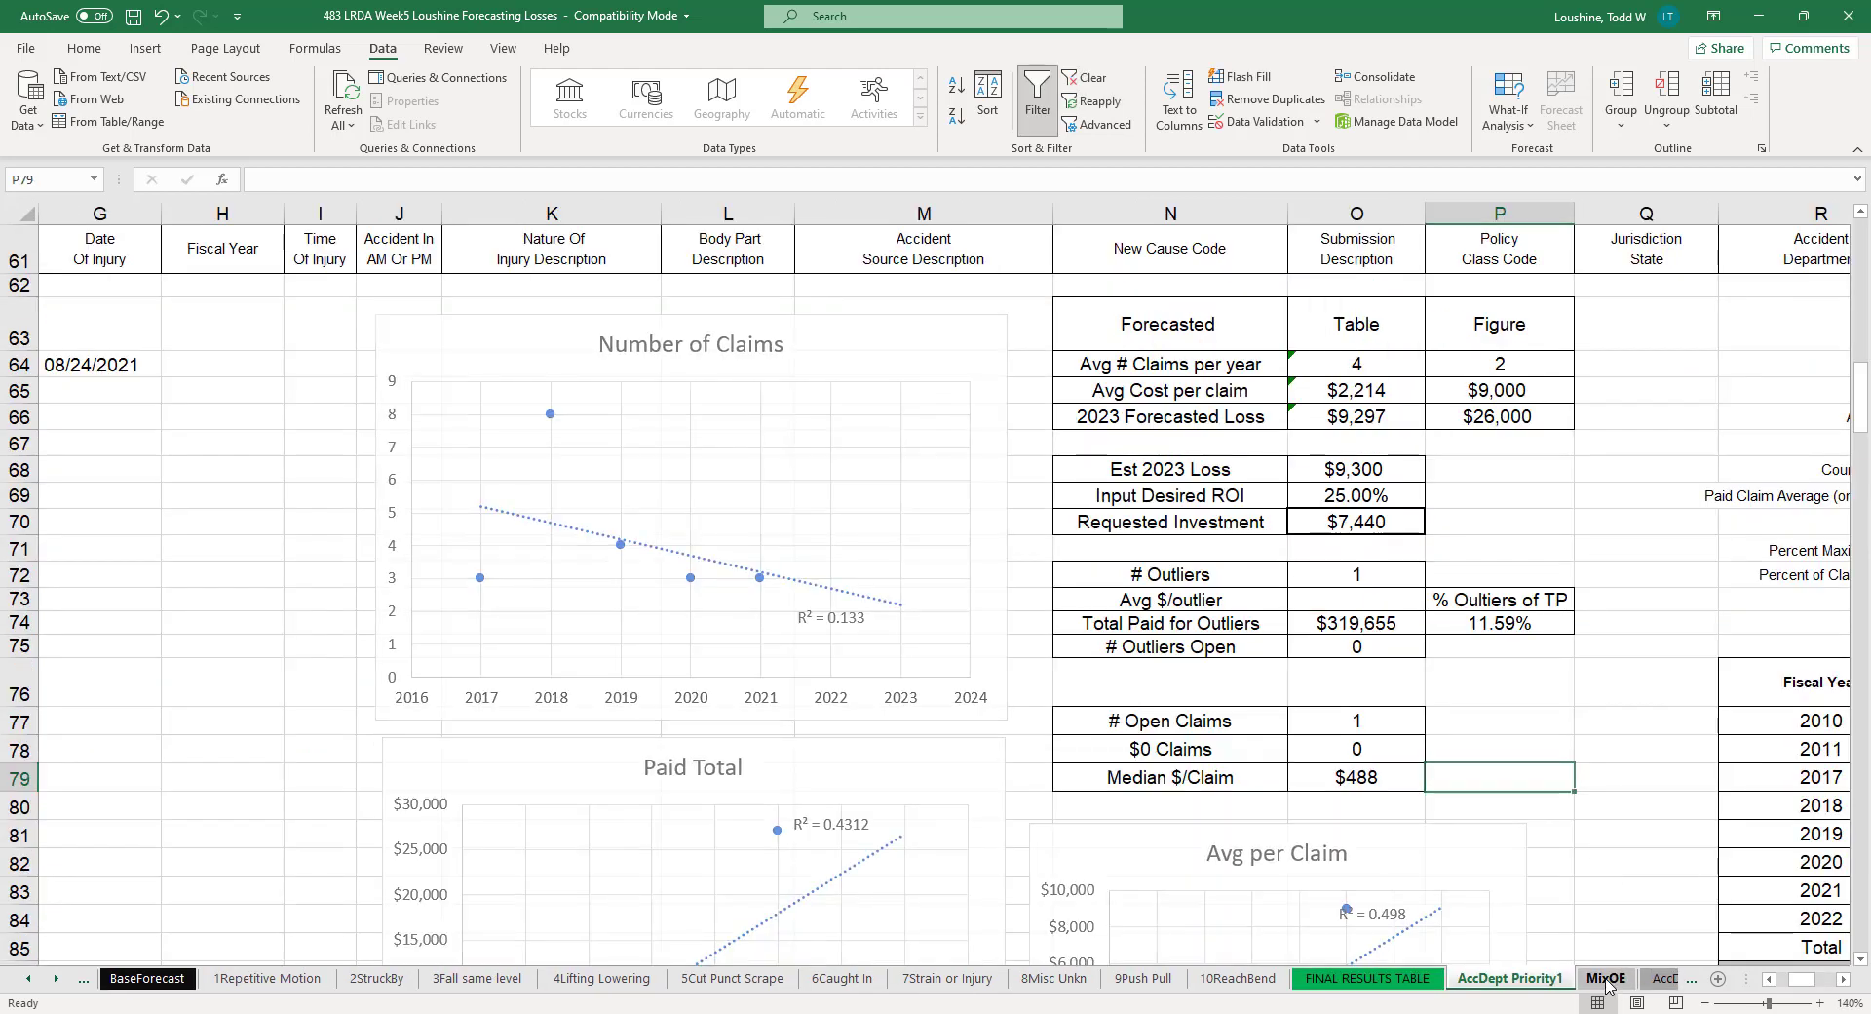
click(1659, 979)
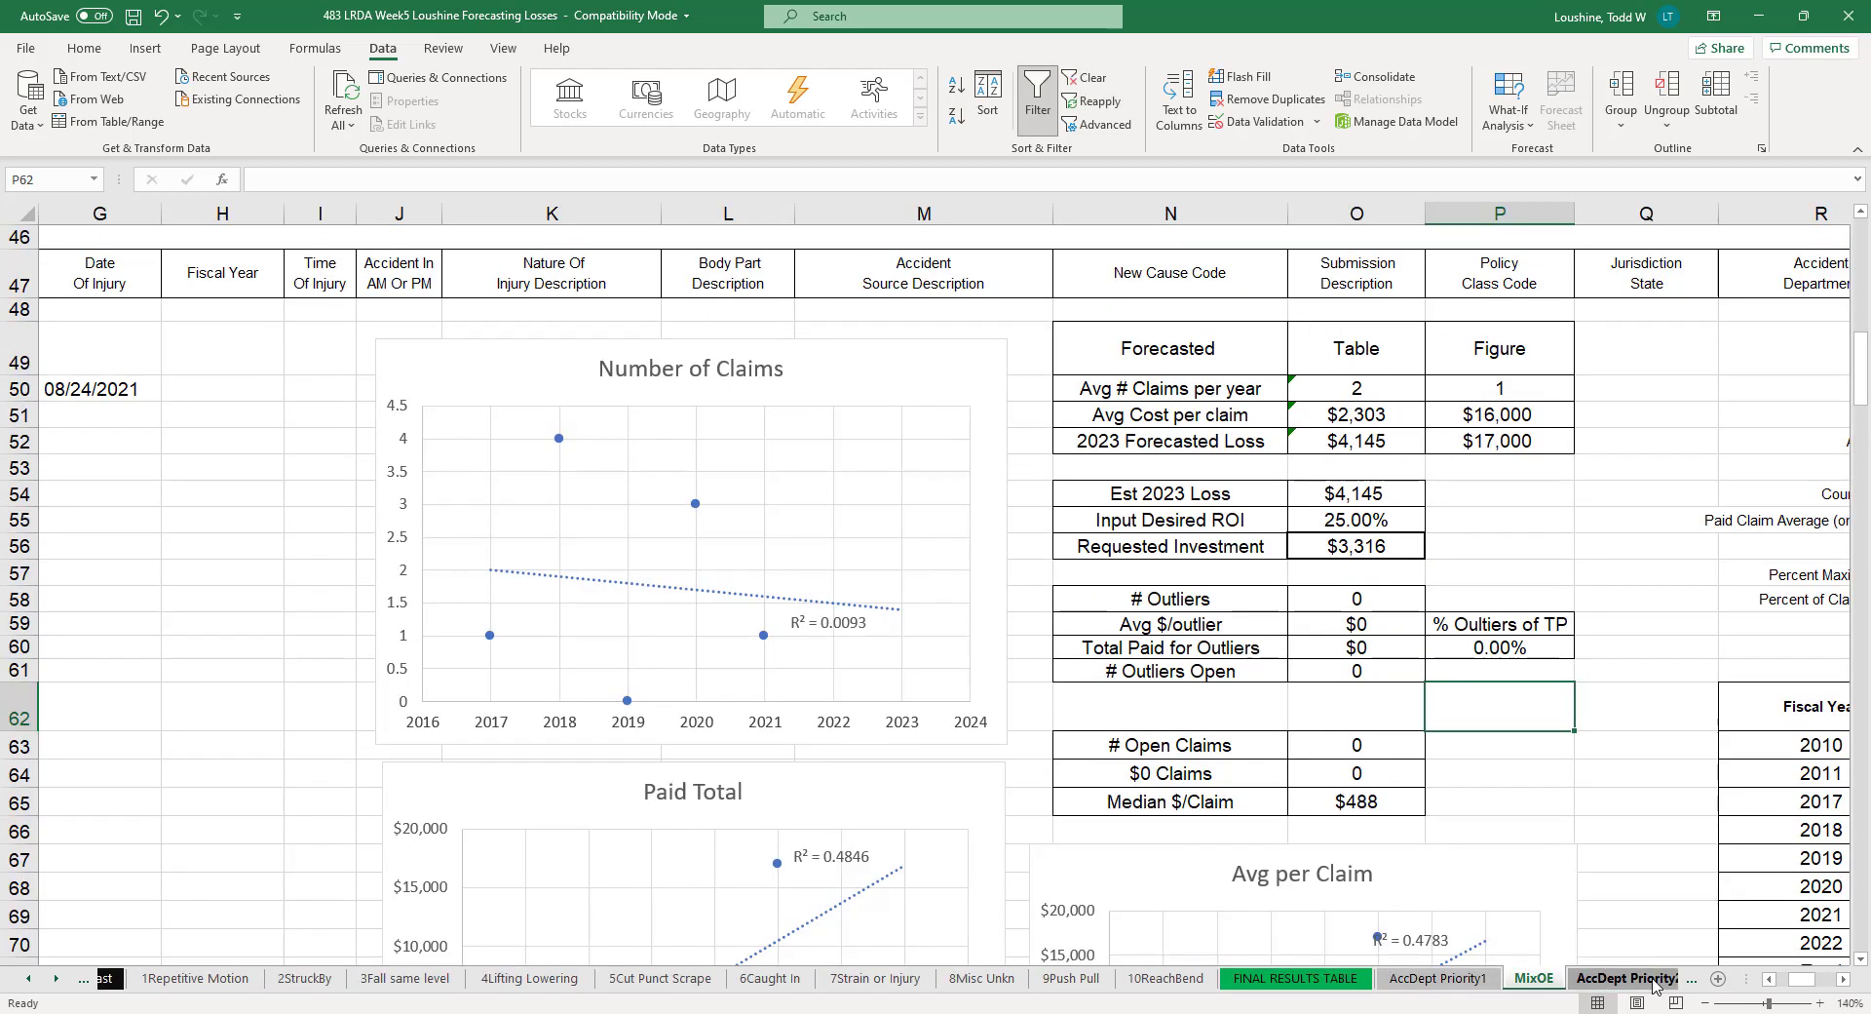
click(1676, 981)
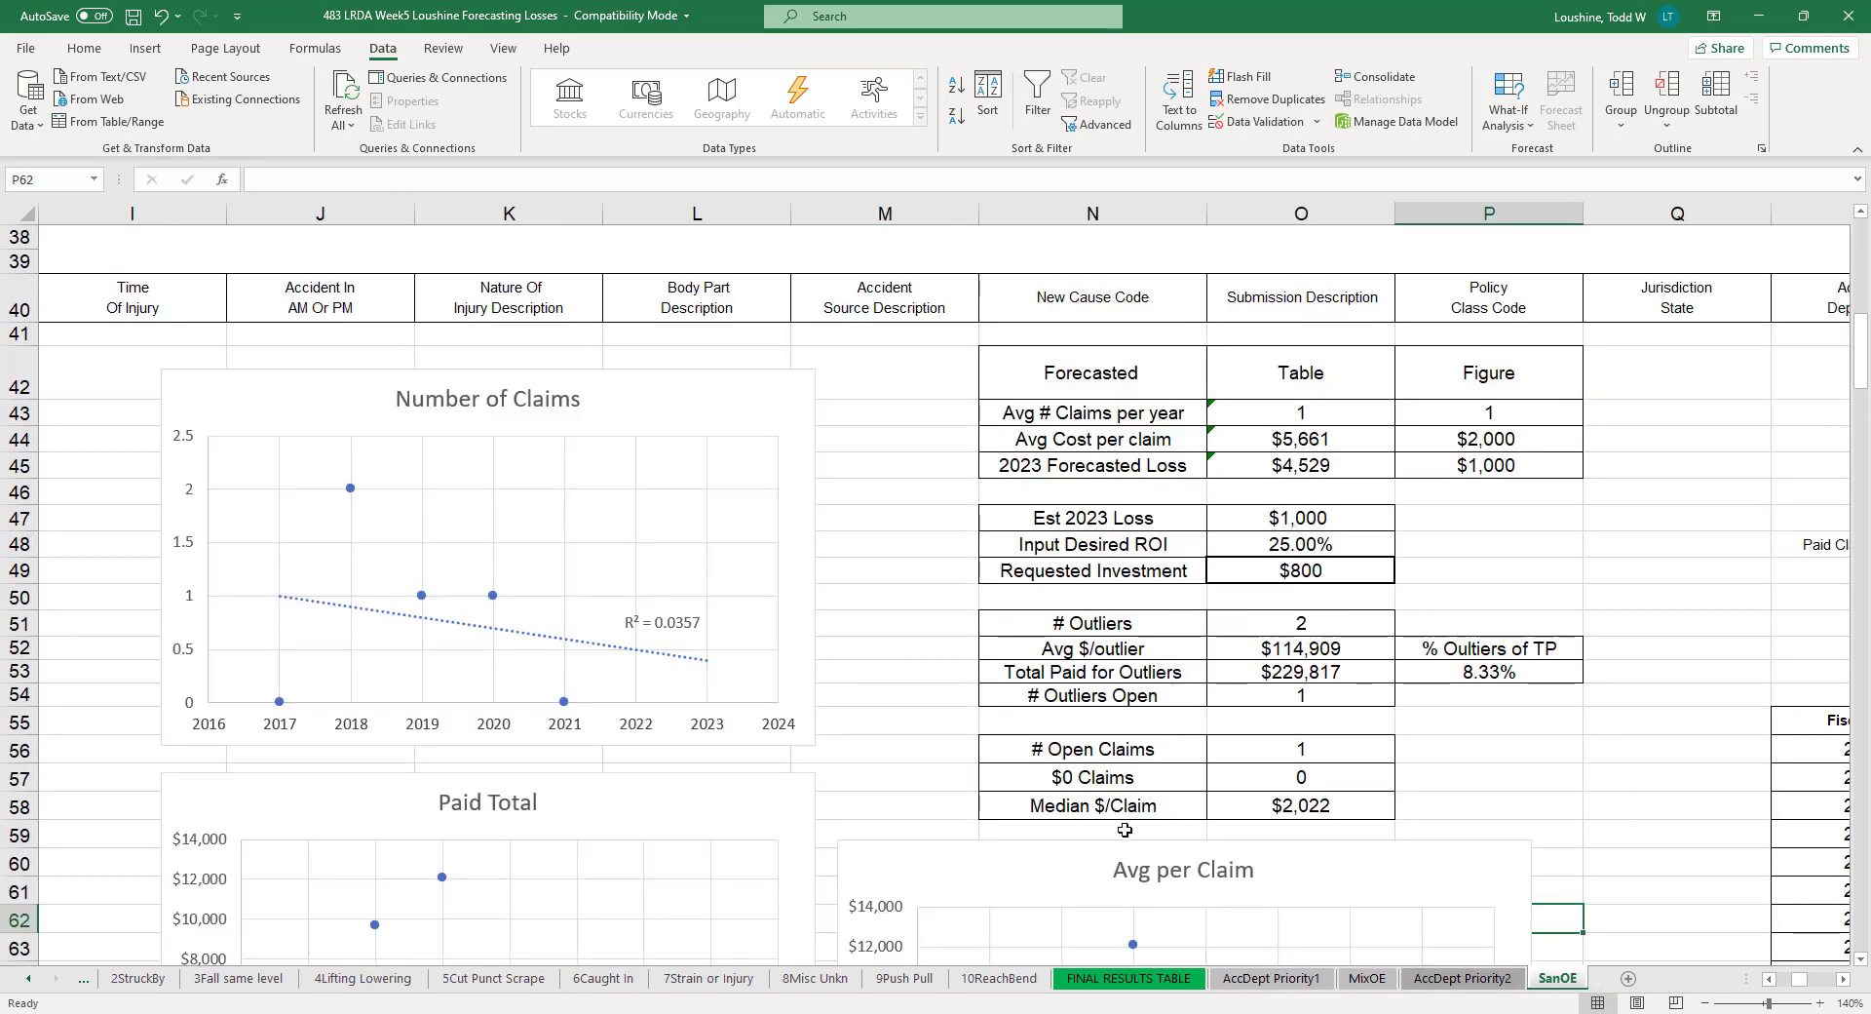
click(1170, 987)
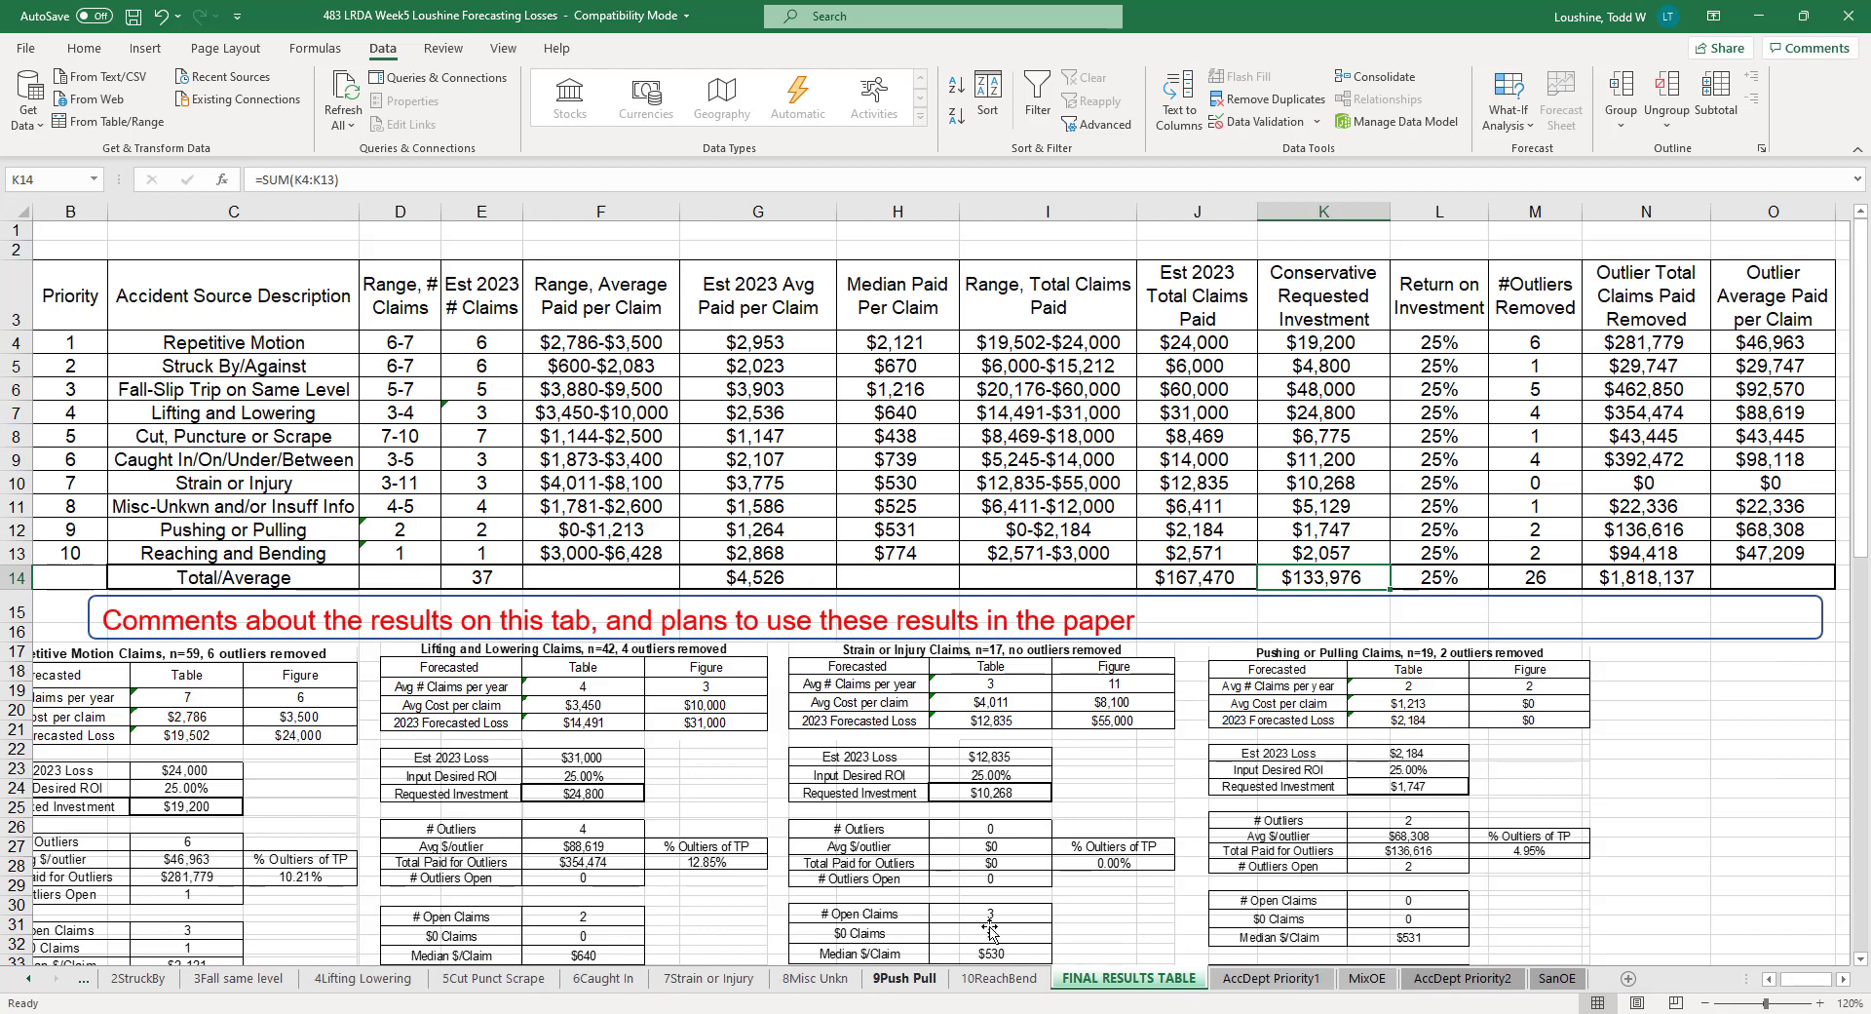
right_click(1112, 984)
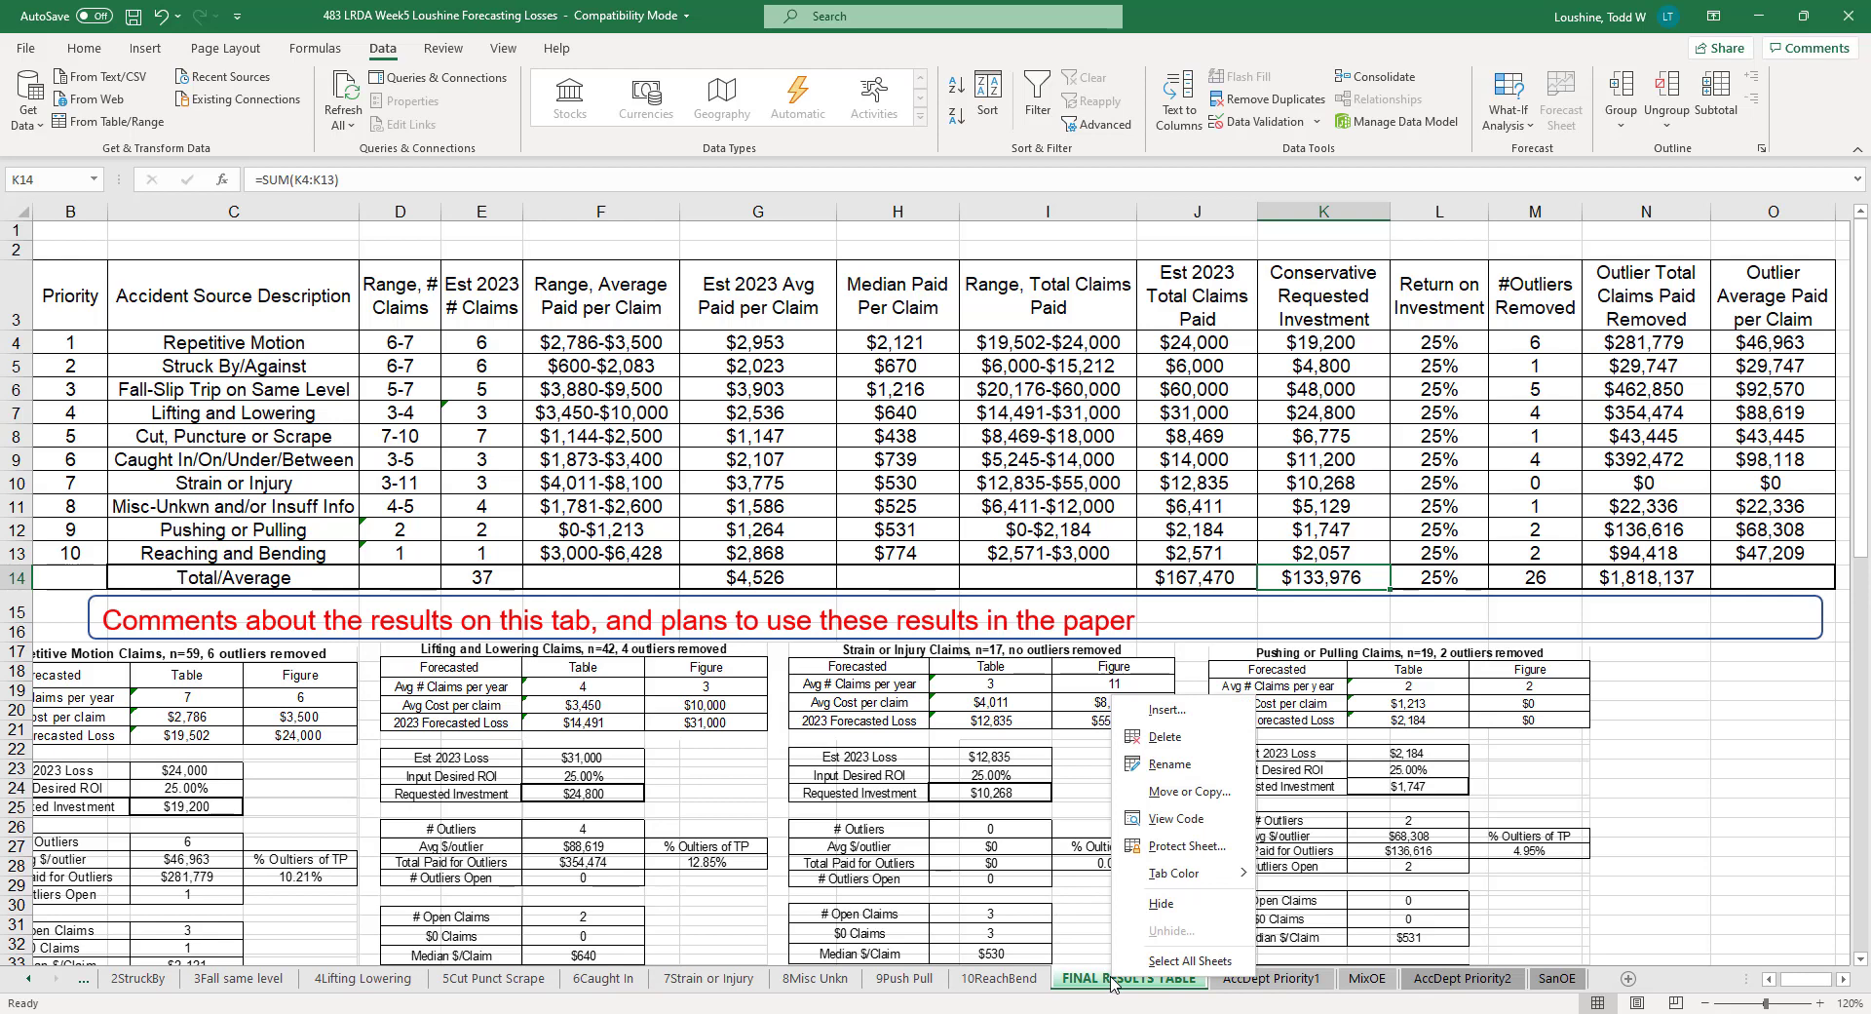
mouse_move(1196, 884)
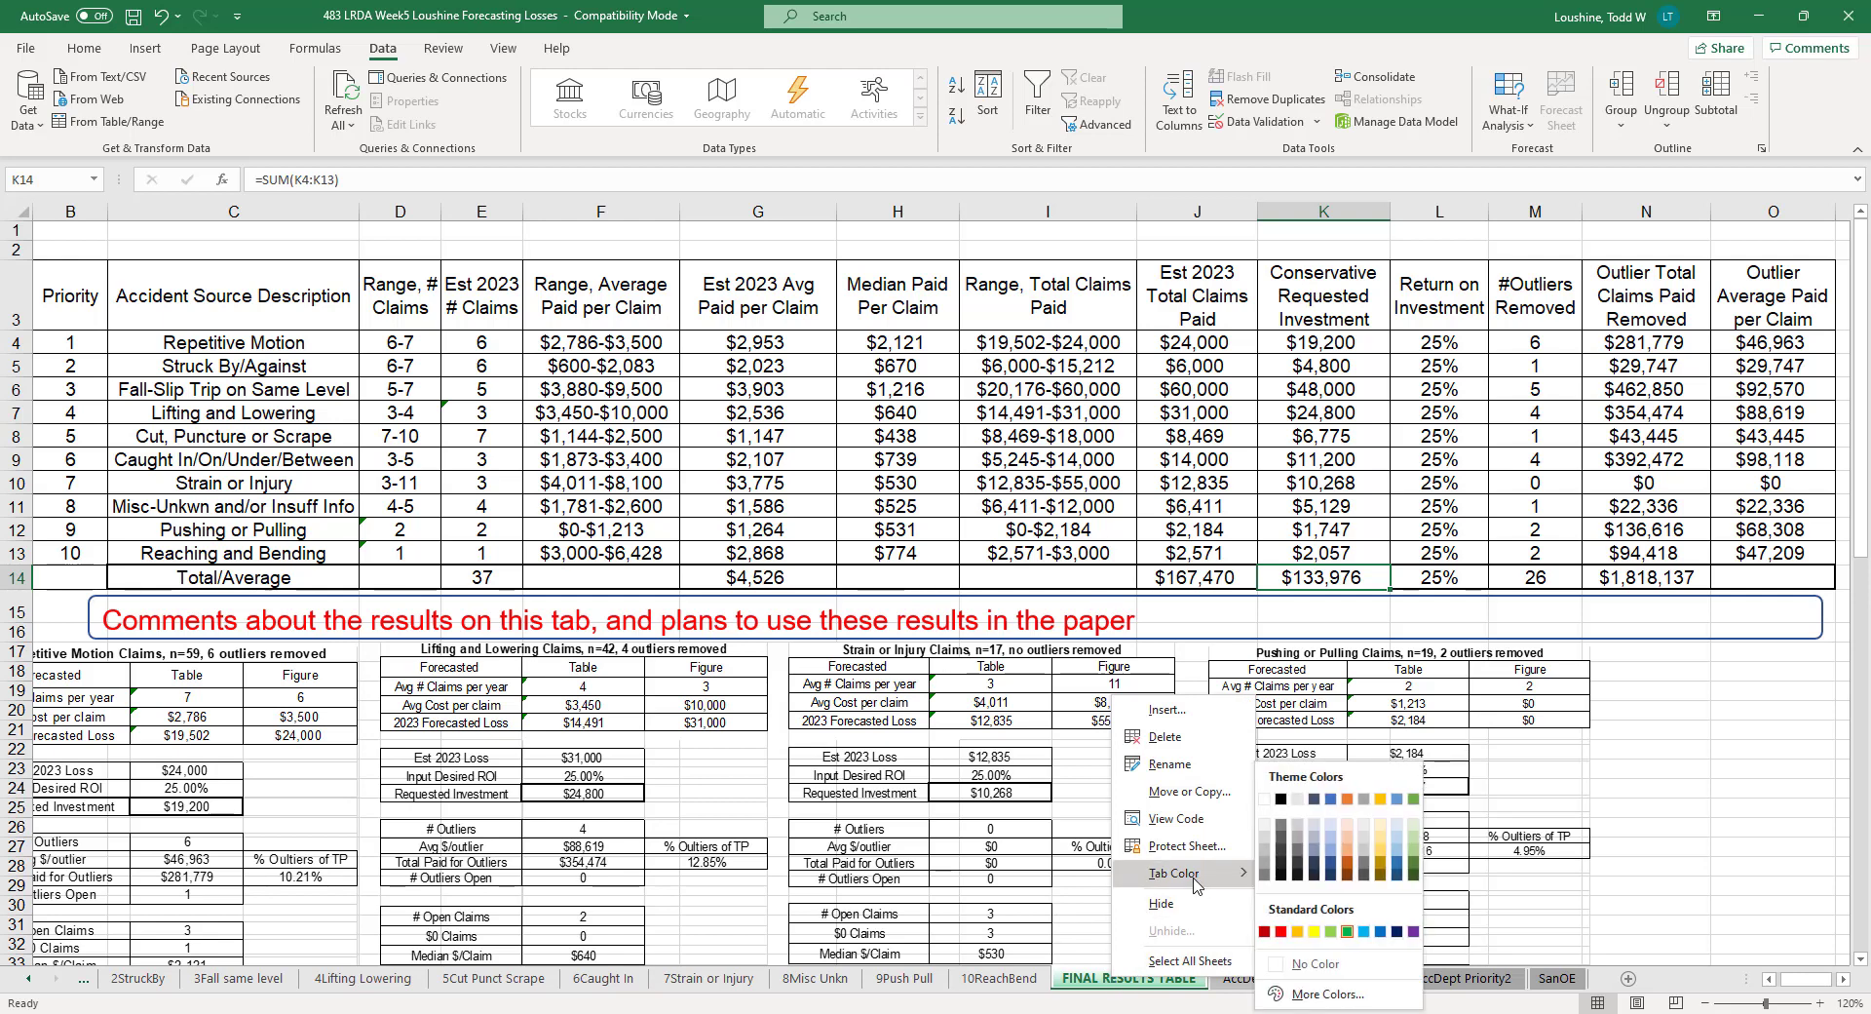
key(Escape)
key(Escape)
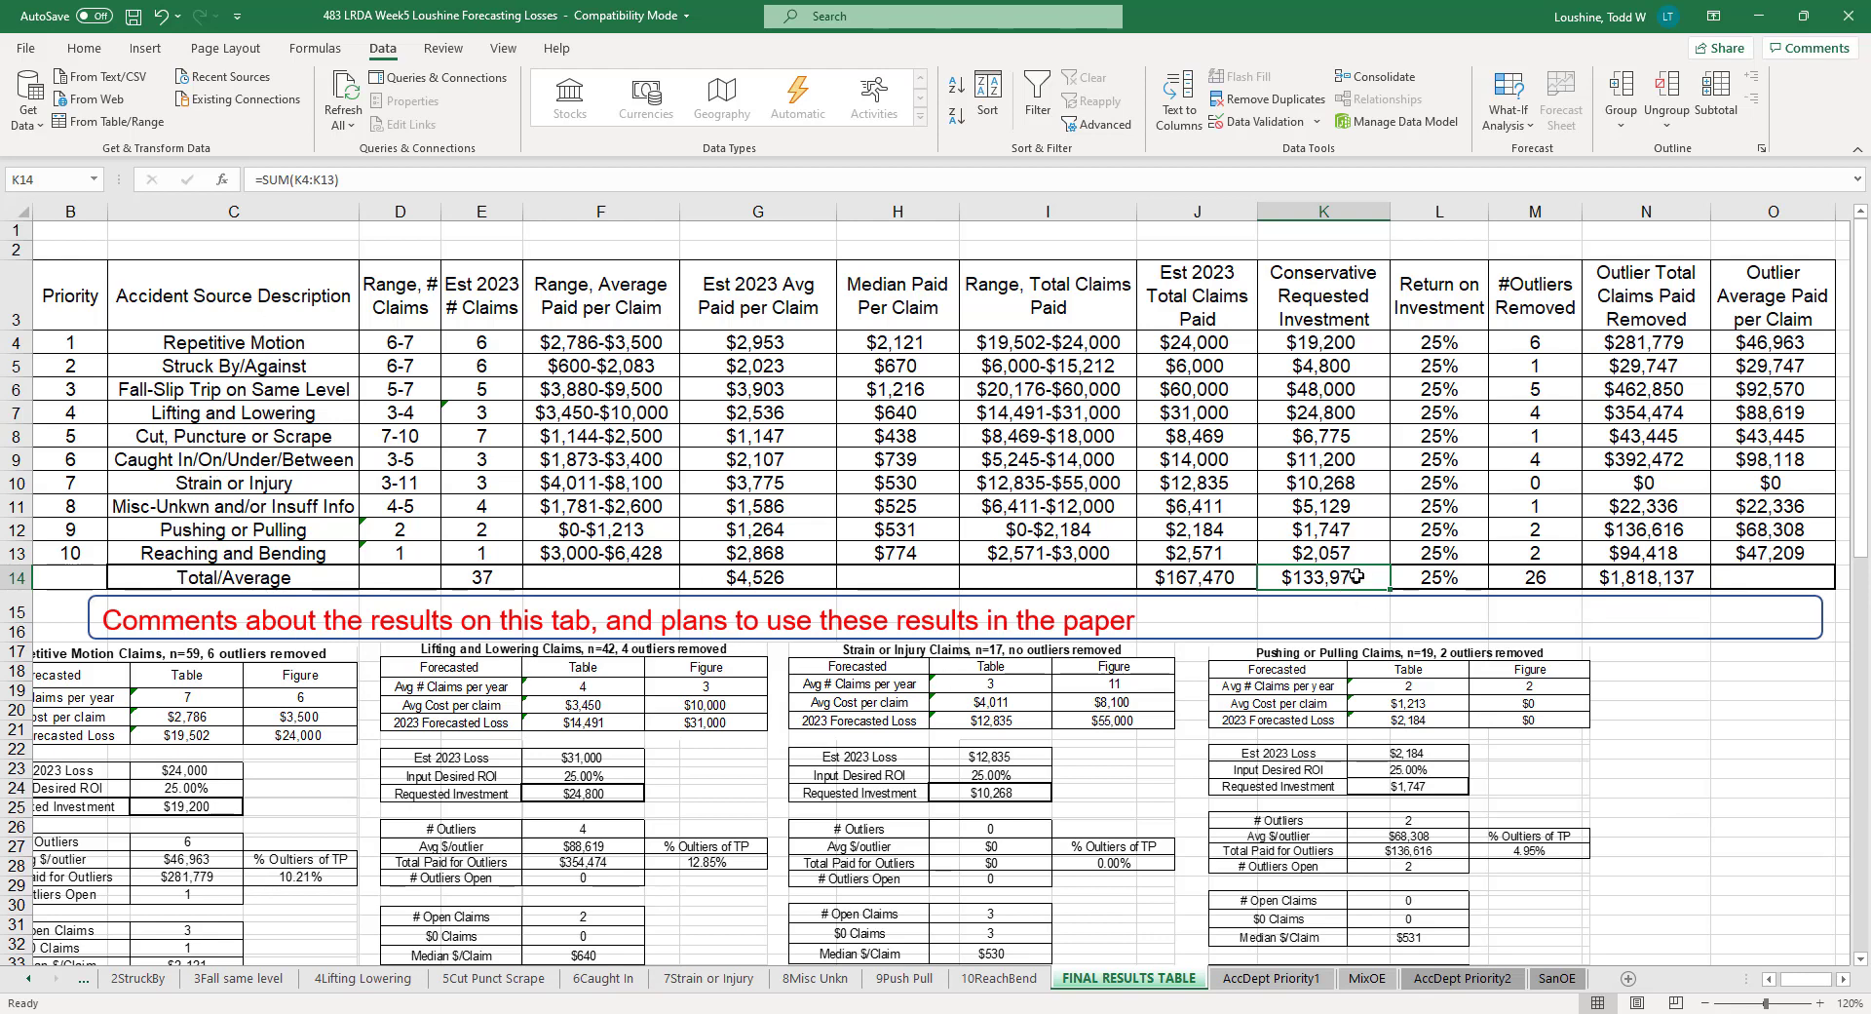
click(1435, 576)
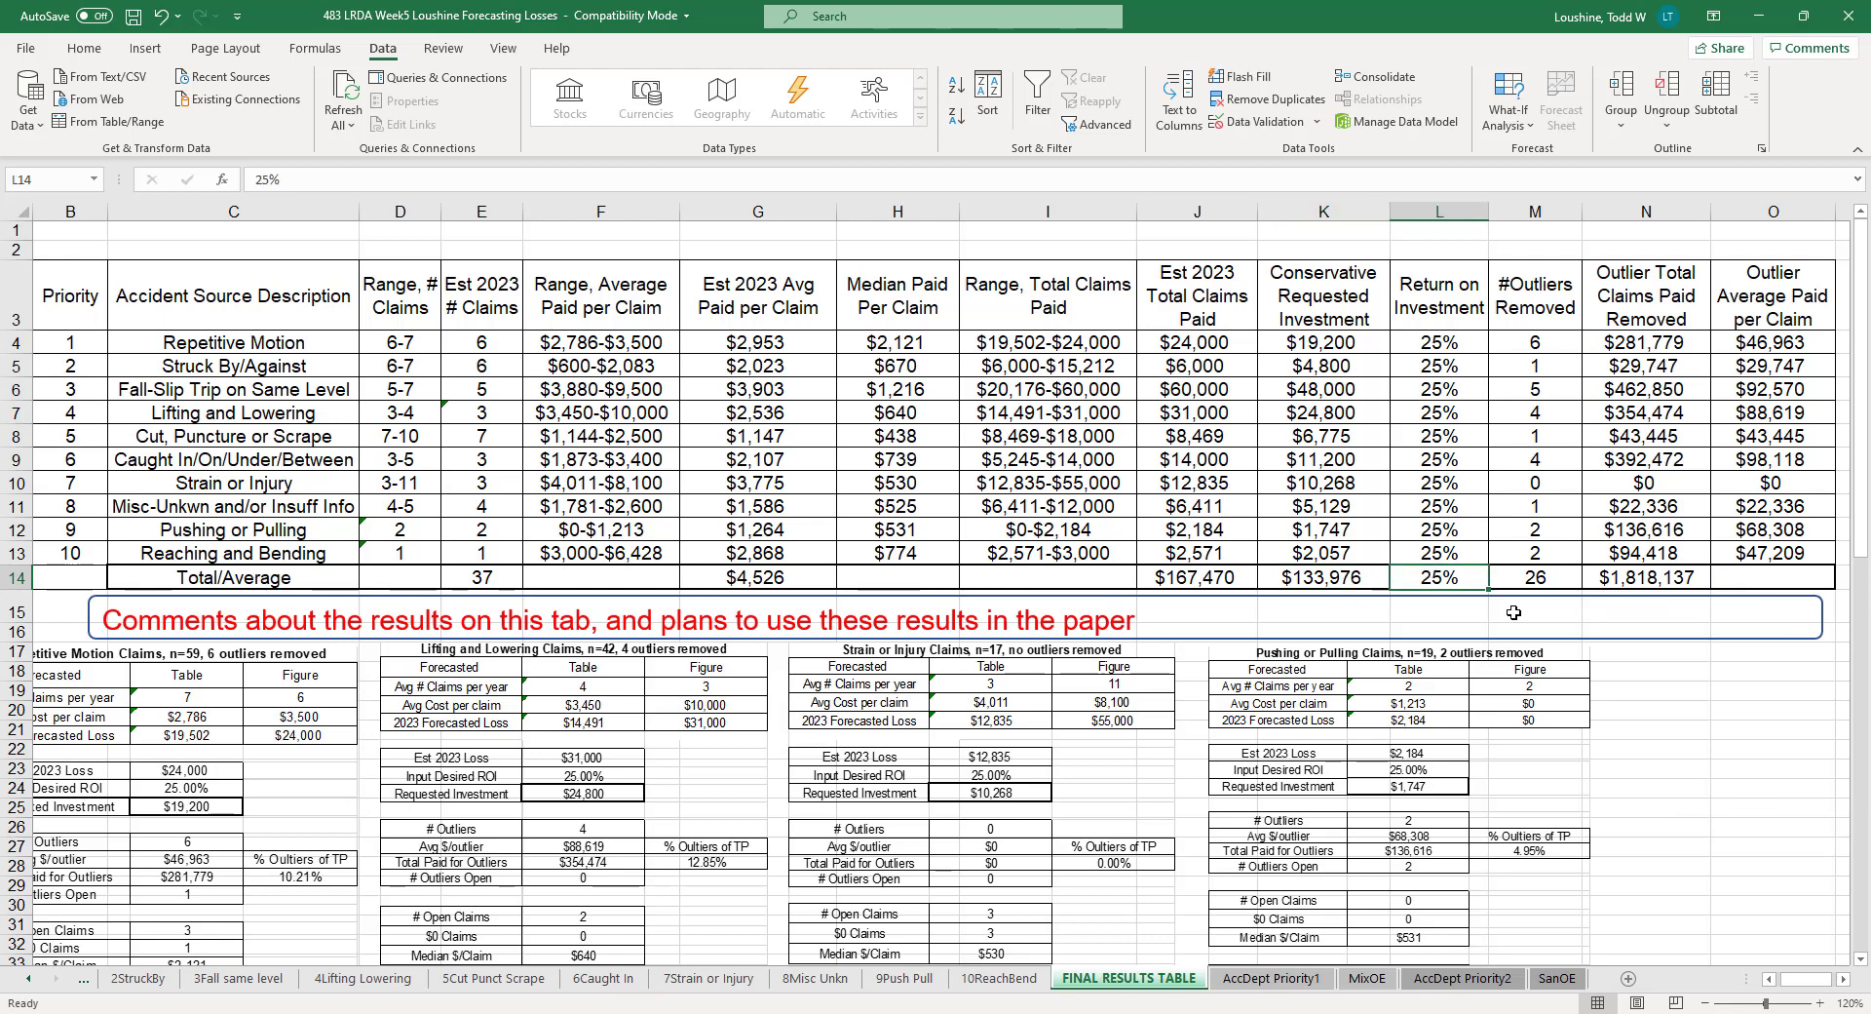